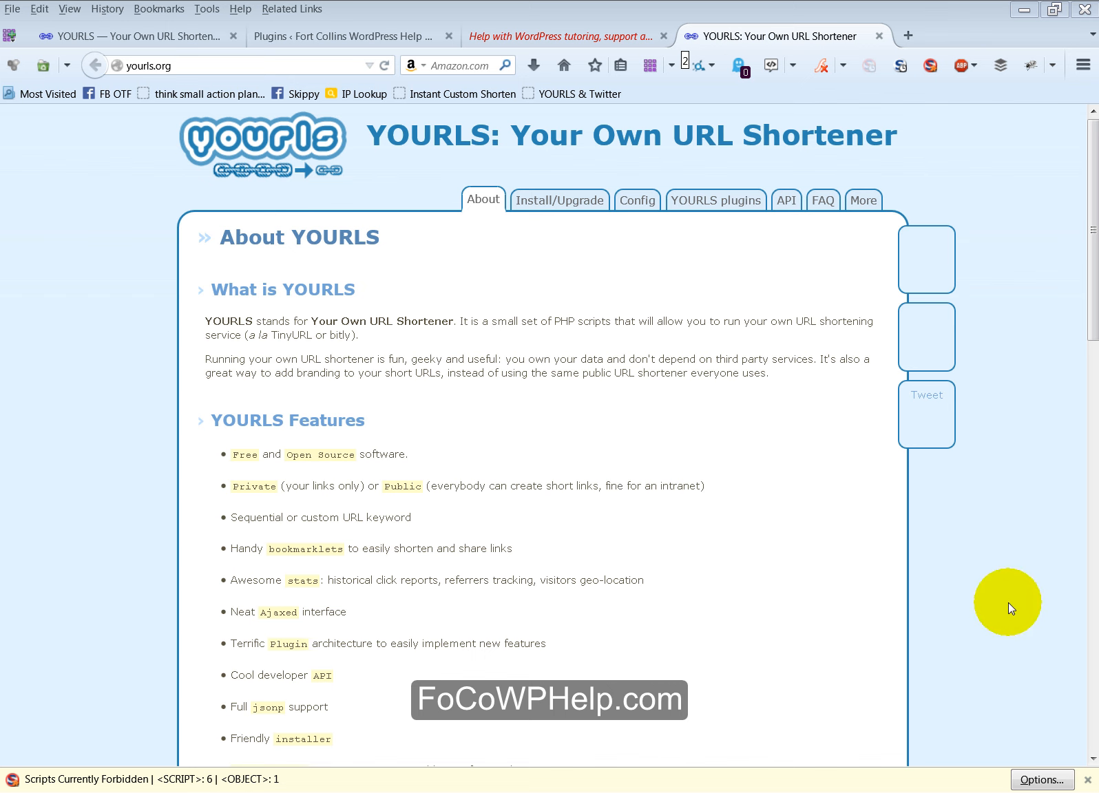
- Review the About page of yourls.org, from the feature list through the dashboard and stats screenshots to the download section
left_click(1016, 594)
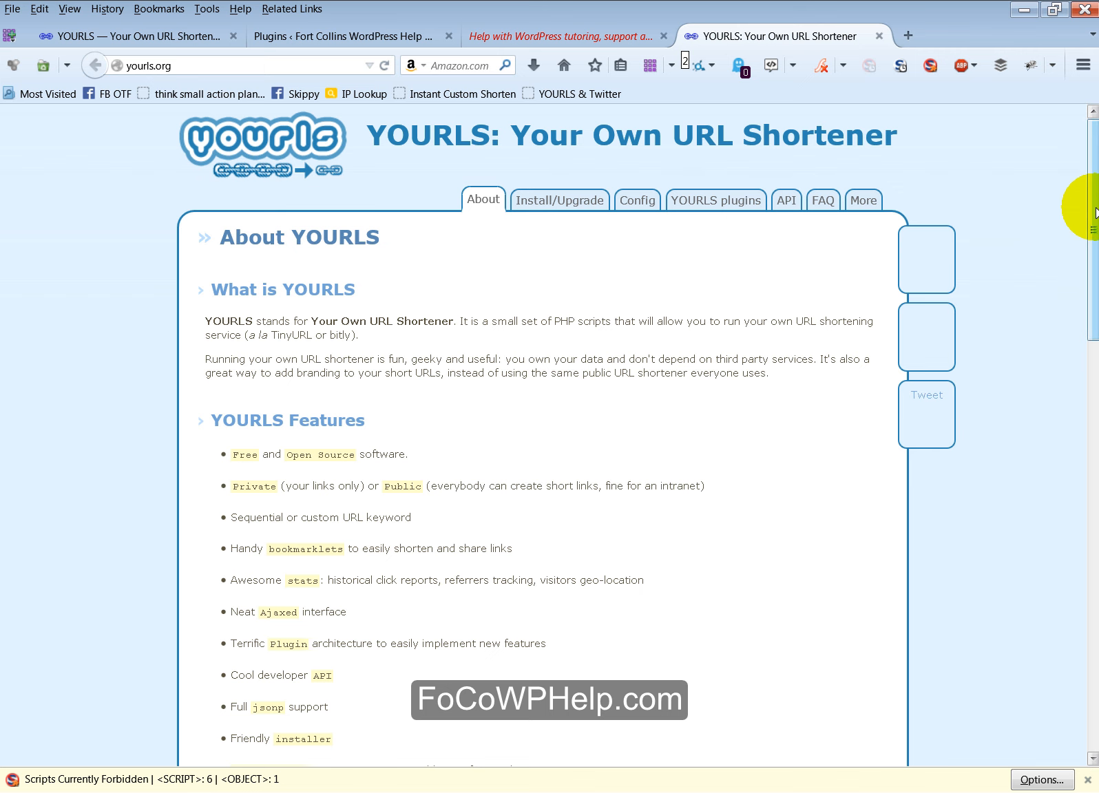
left_click_drag(1095, 210, 1076, 472)
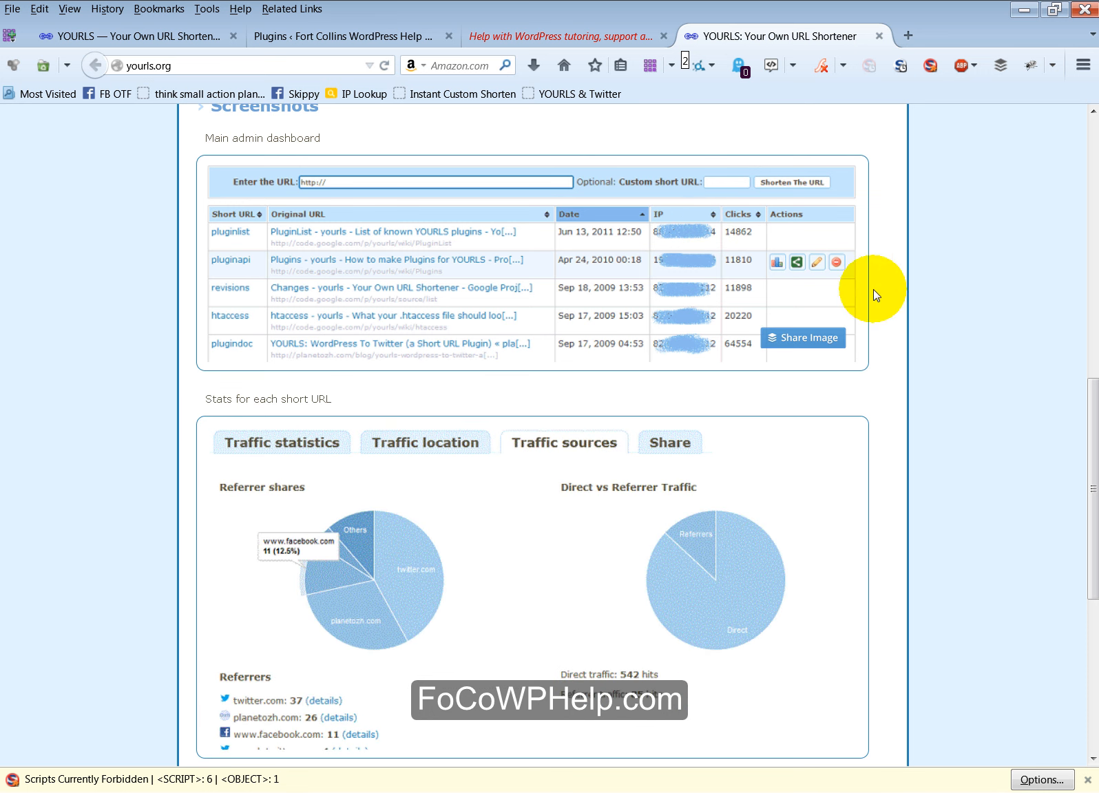
left_click_drag(1096, 431, 1094, 490)
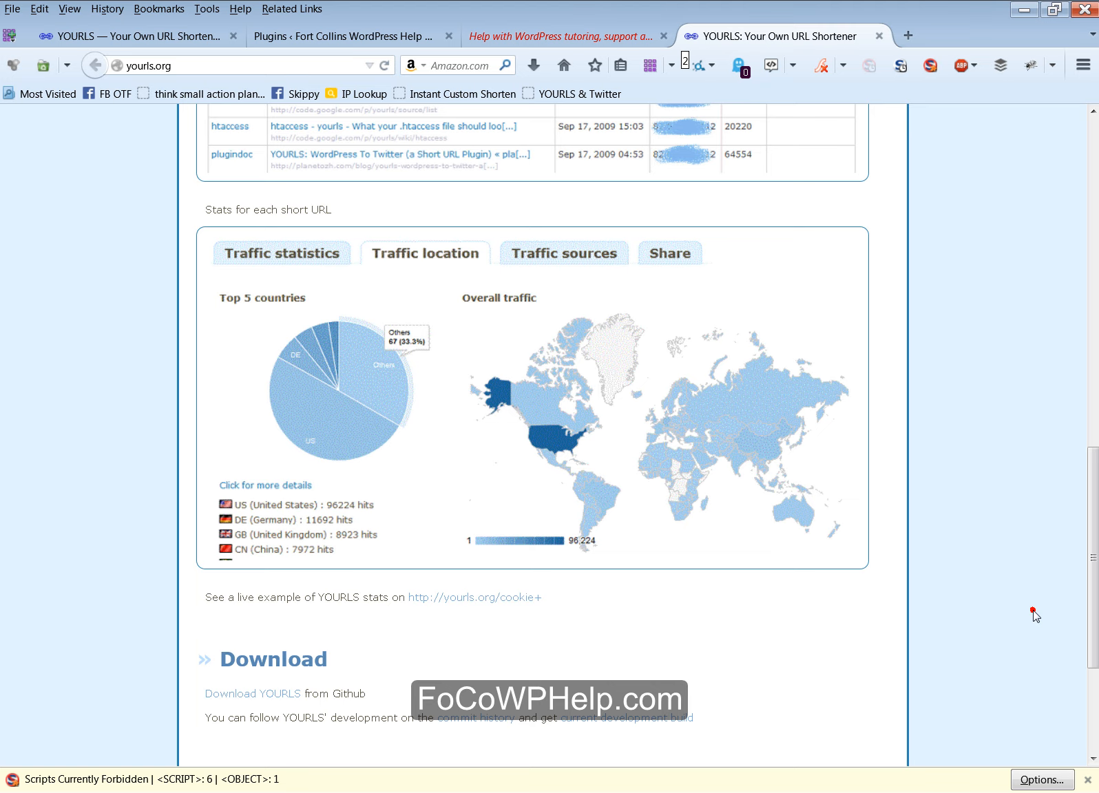
scroll(1033, 610, "down", 3)
scroll(1033, 610, "up", 8)
scroll(1033, 611, "up", 10)
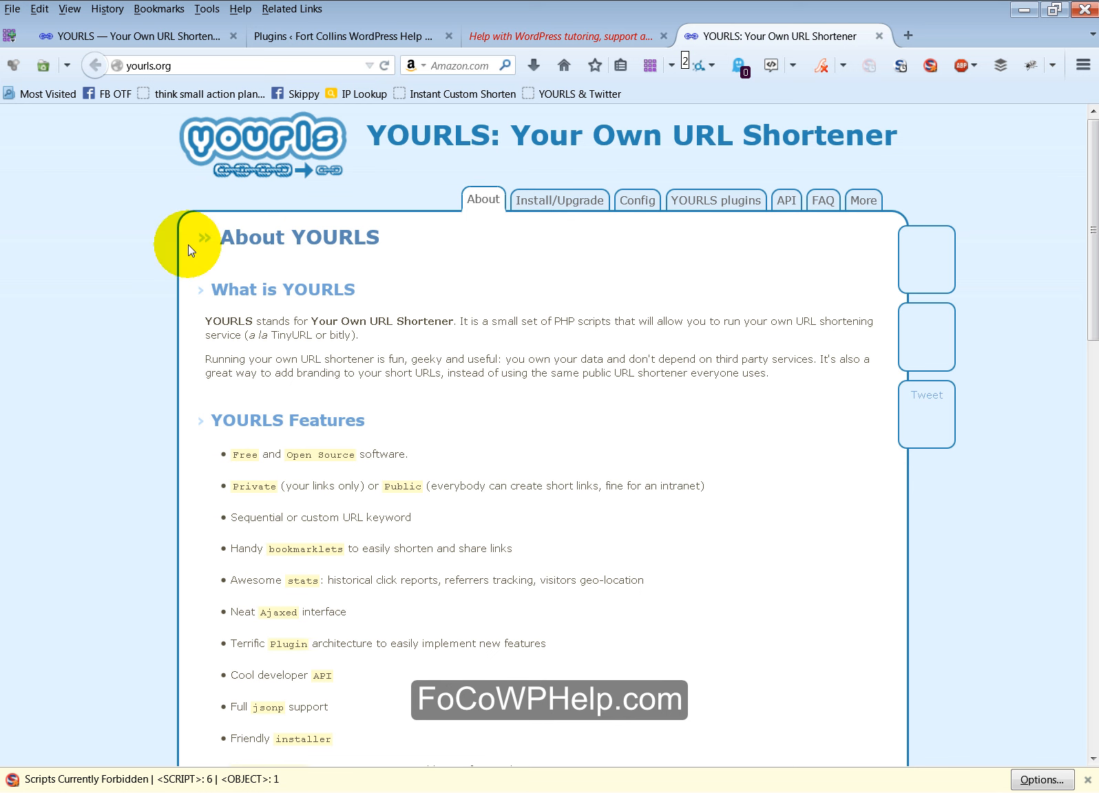
- Switch to the kaos.link YOURLS admin interface and look over its table of shortened links
left_click(111, 35)
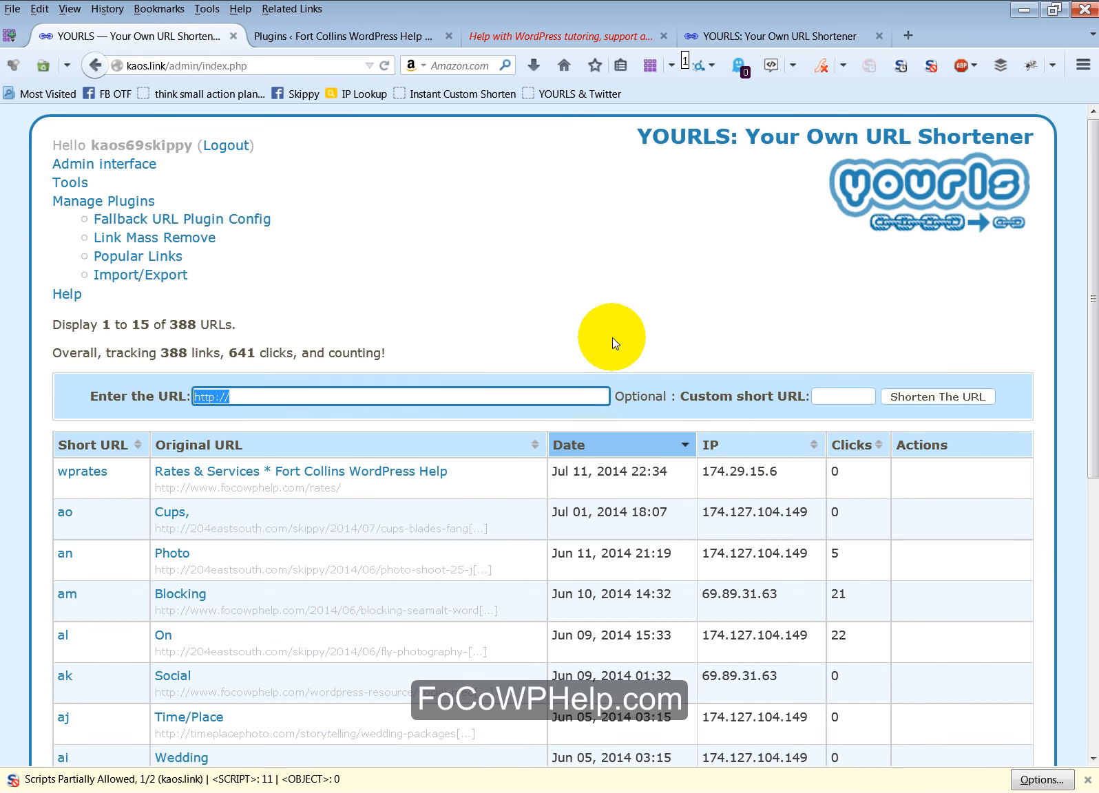
left_click(614, 336)
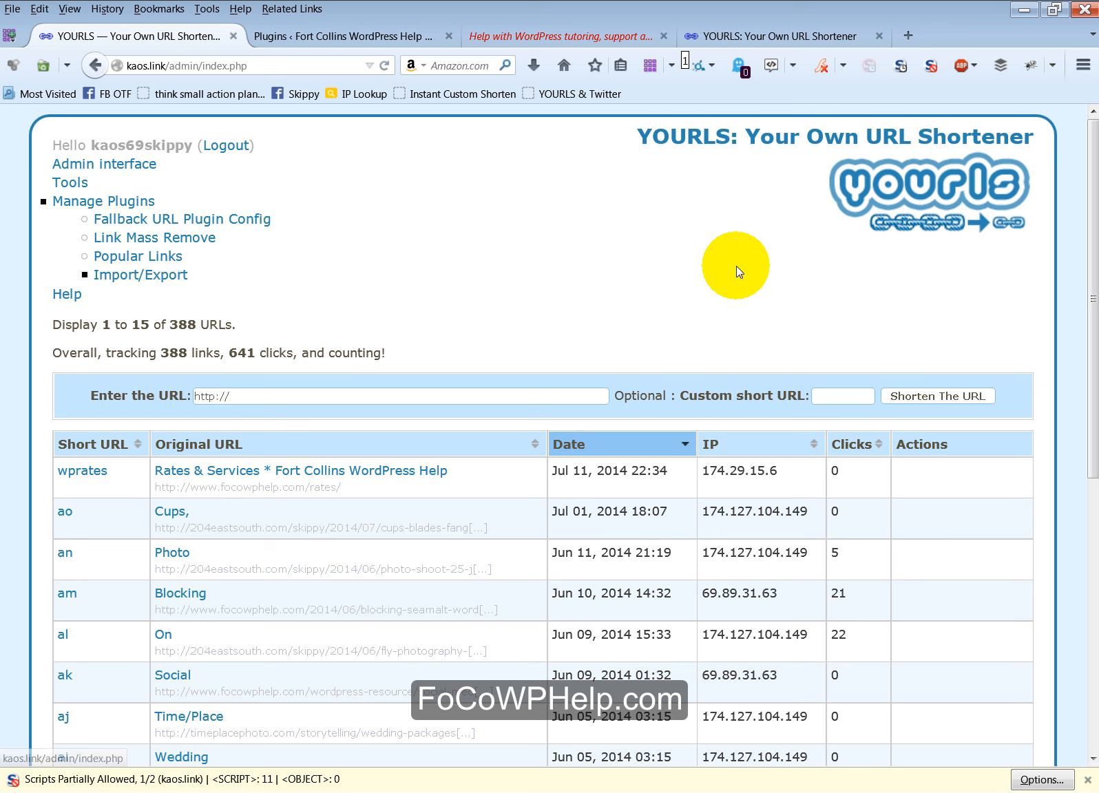
scroll(1092, 304, "down", 1)
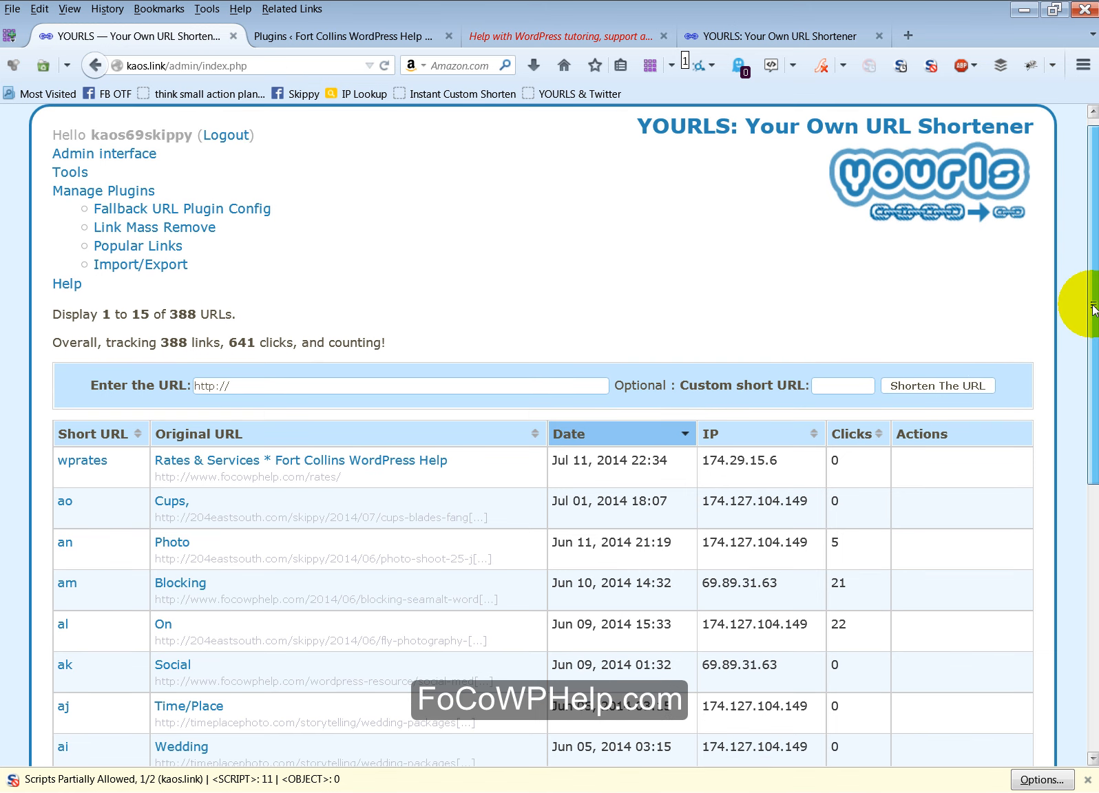
left_click_drag(1094, 321, 1082, 471)
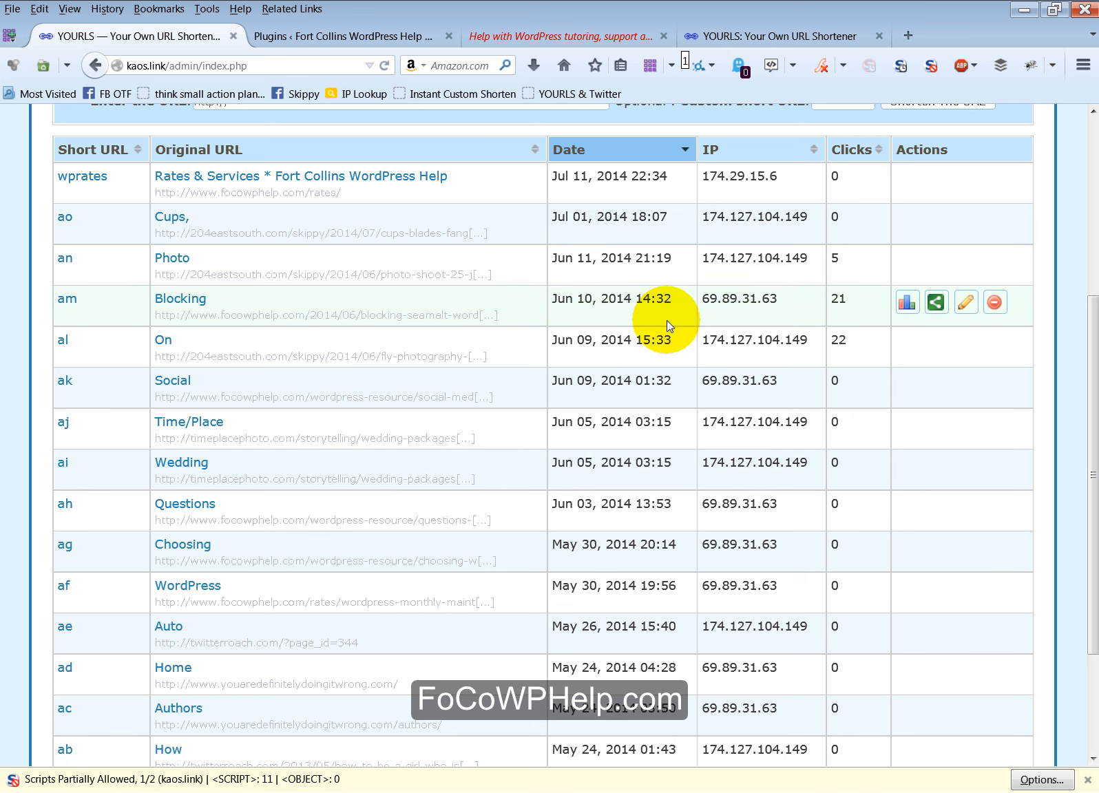
scroll(1095, 363, "down", 2)
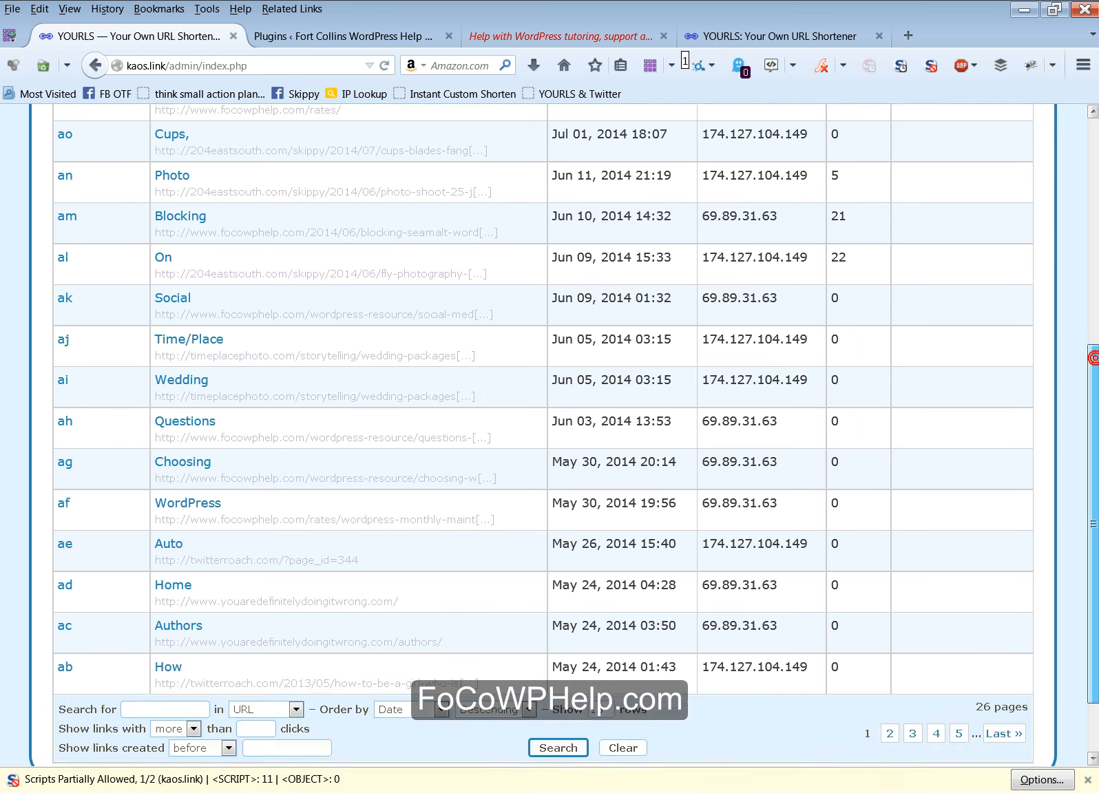
scroll(1095, 362, "up", 6)
mouse_move(915, 395)
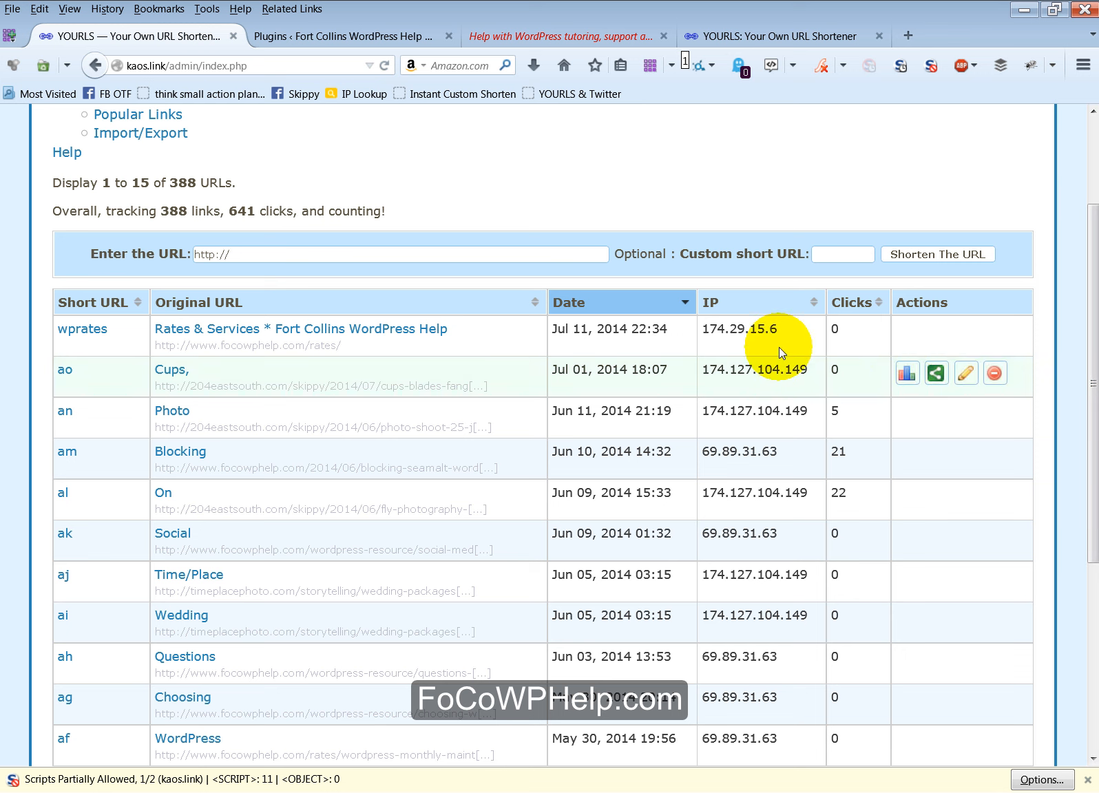
- Sort the link table by short URL in descending order and by date in ascending order, and review the rows
left_click(105, 305)
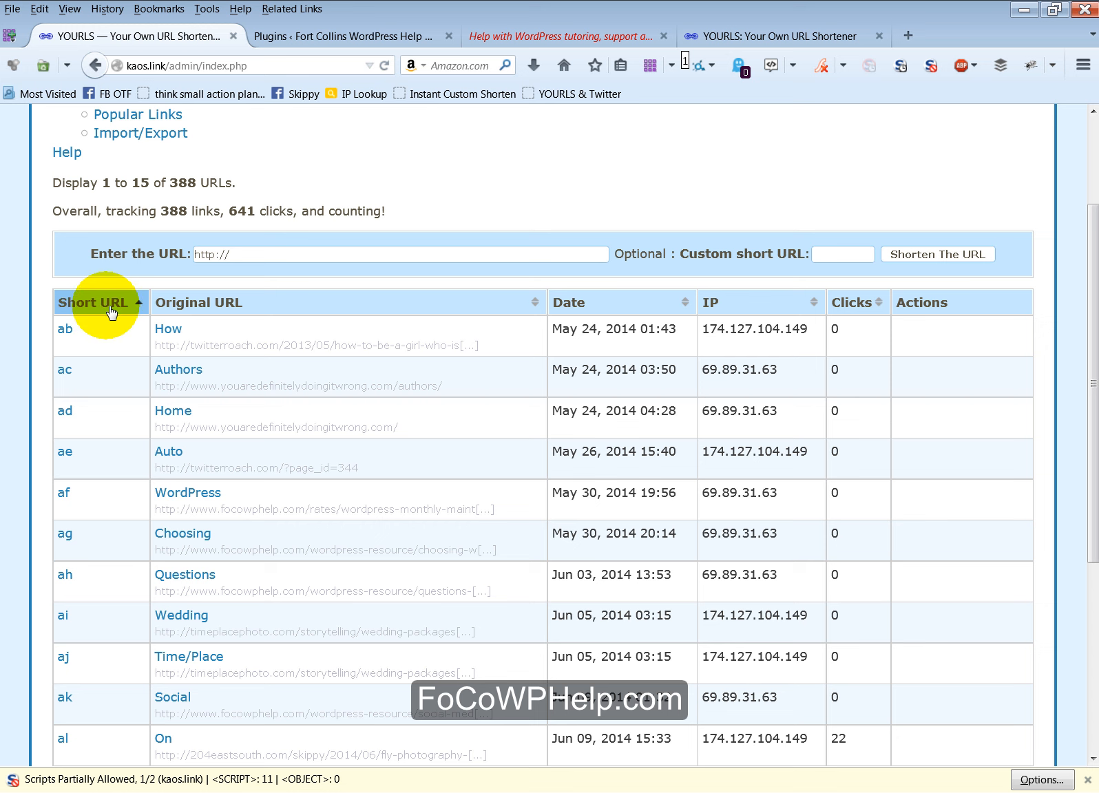
left_click(101, 306)
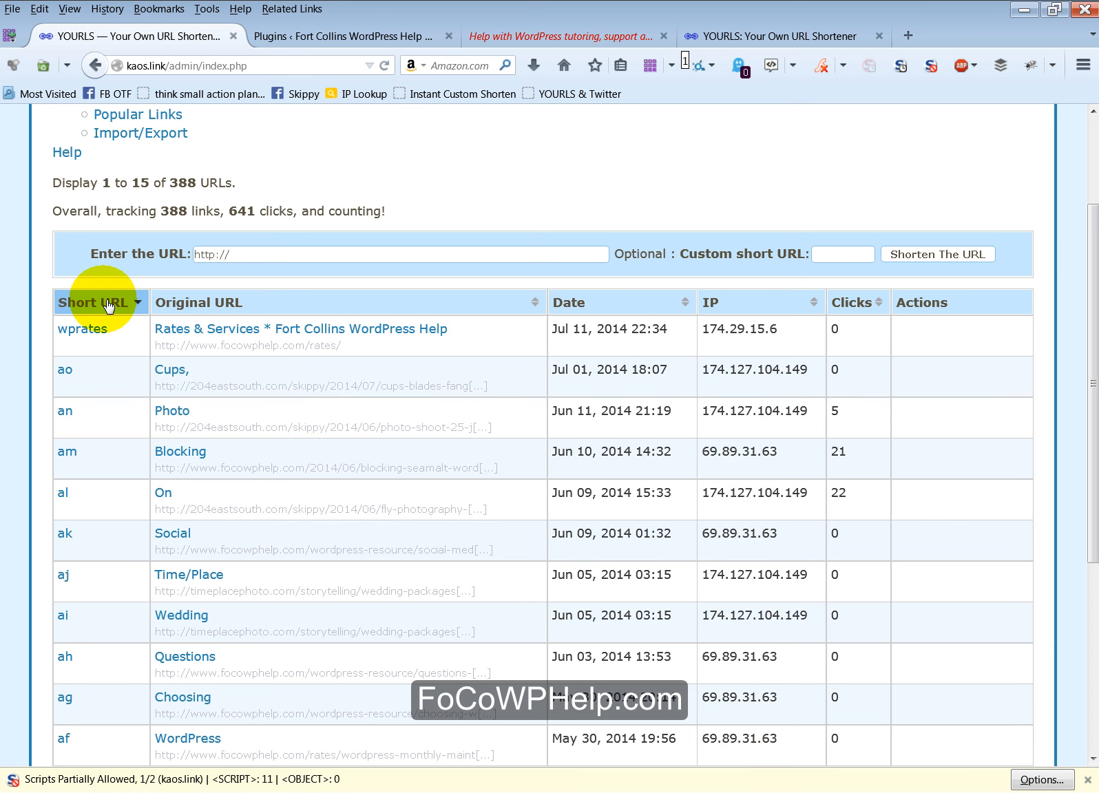
left_click(598, 302)
left_click(606, 300)
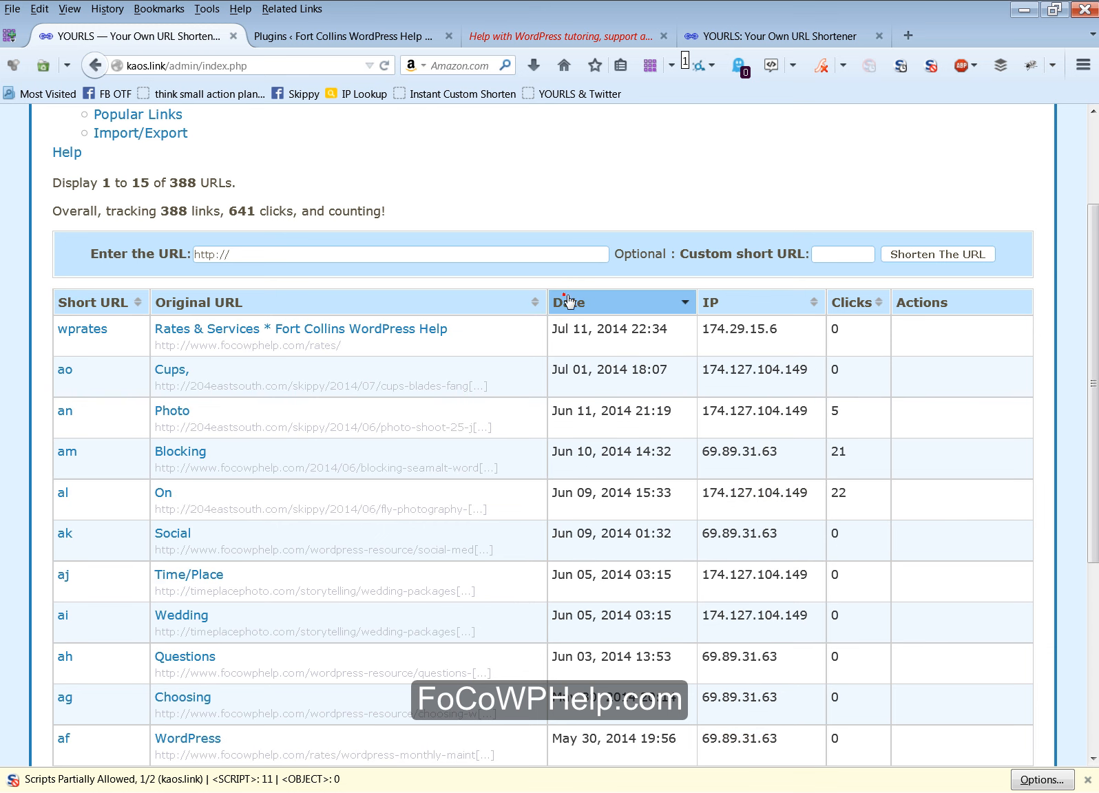
left_click(594, 307)
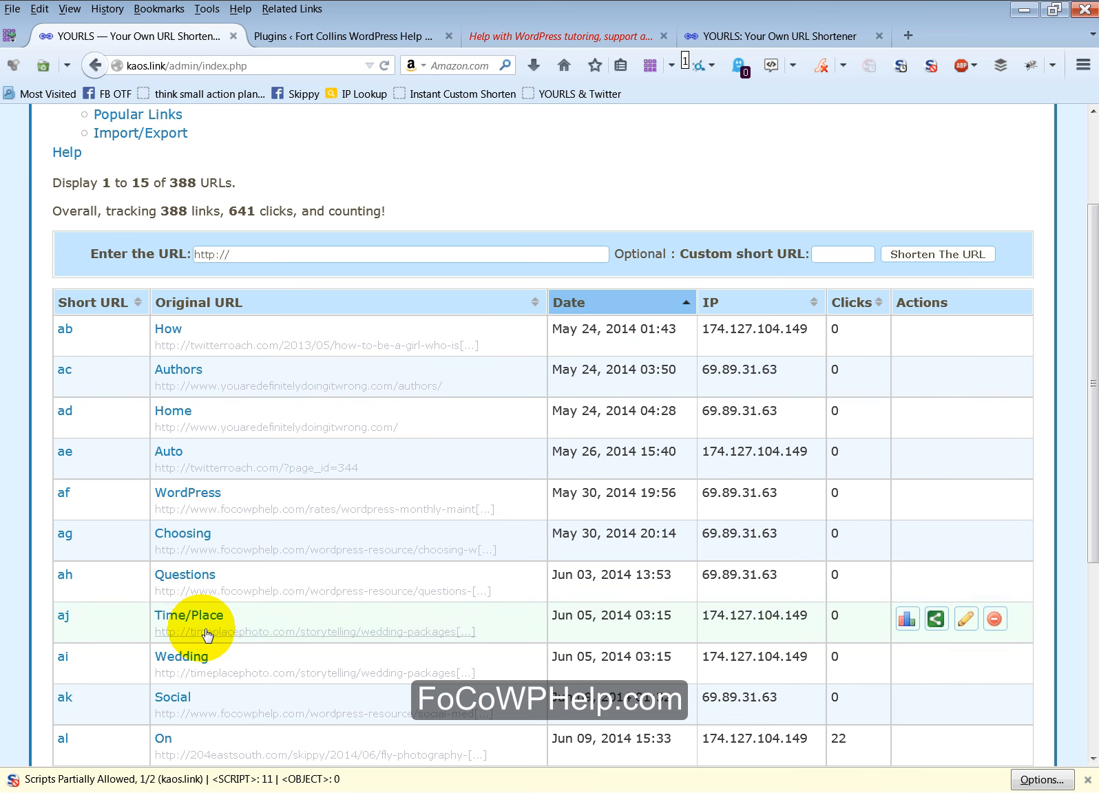
scroll(220, 589, "down", 4)
scroll(227, 591, "up", 2)
scroll(225, 586, "up", 5)
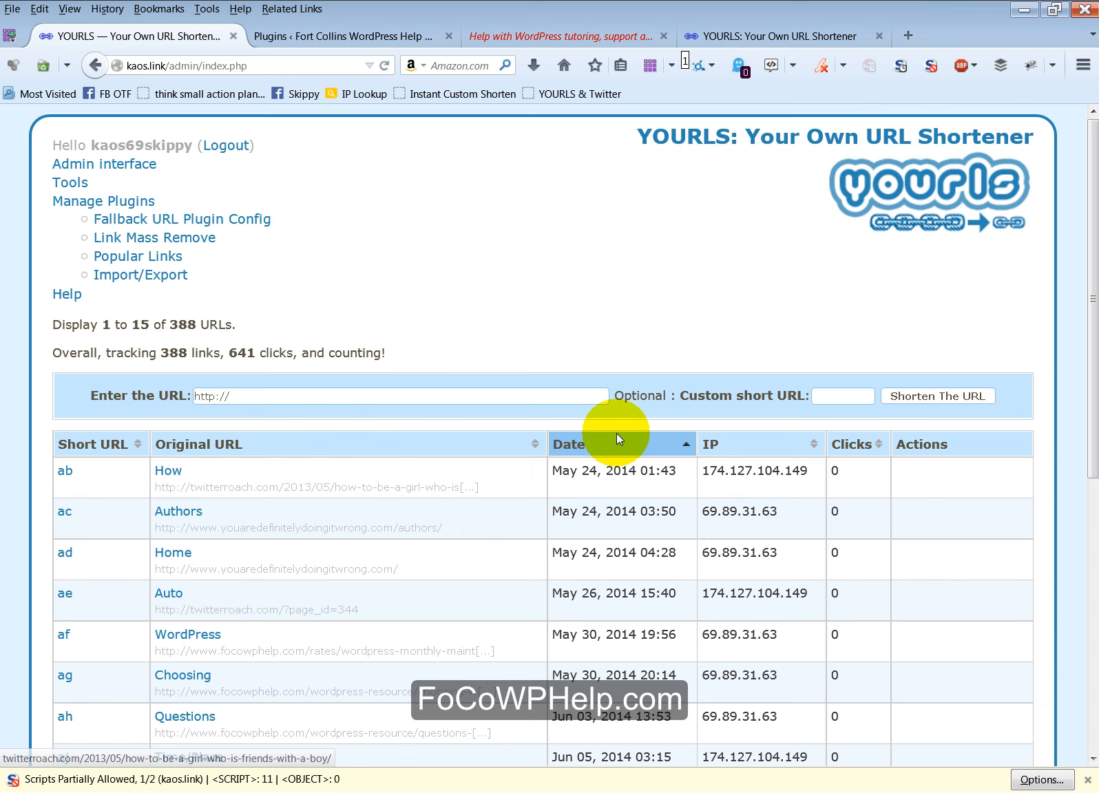
- Sort the link table by IP in ascending order and compare how the links are grouped by address
left_click(751, 442)
scroll(763, 444, "down", 6)
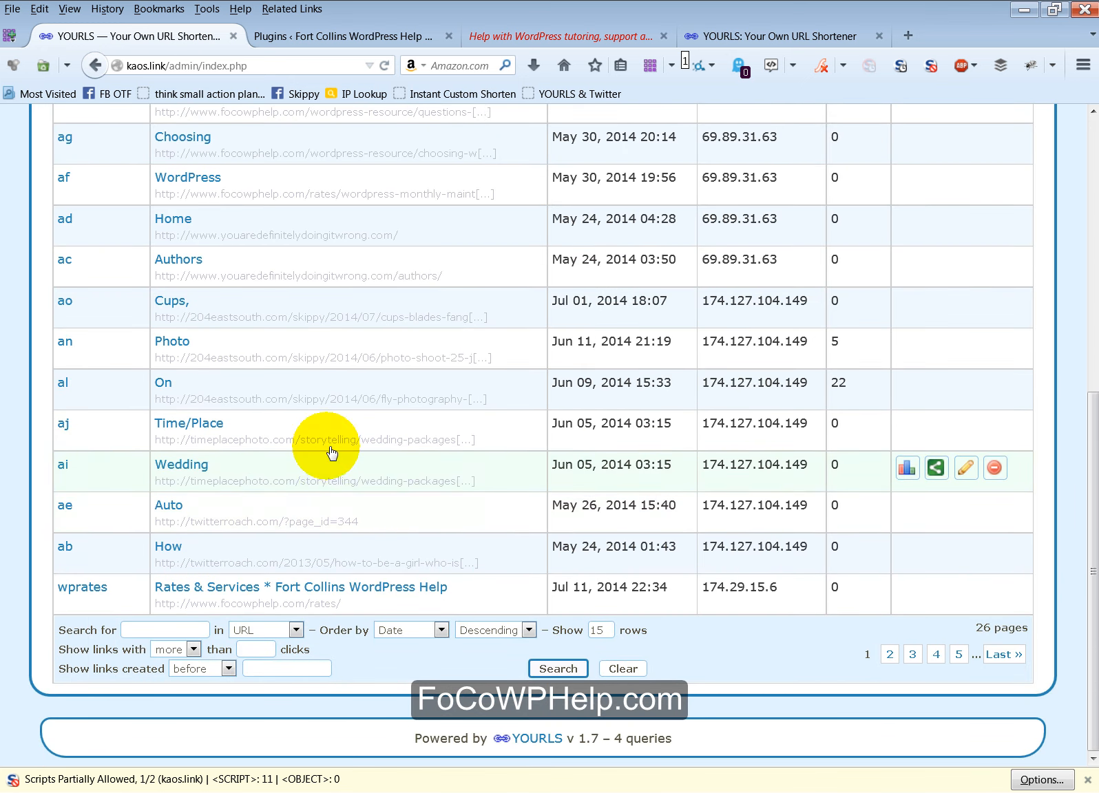
scroll(523, 459, "up", 6)
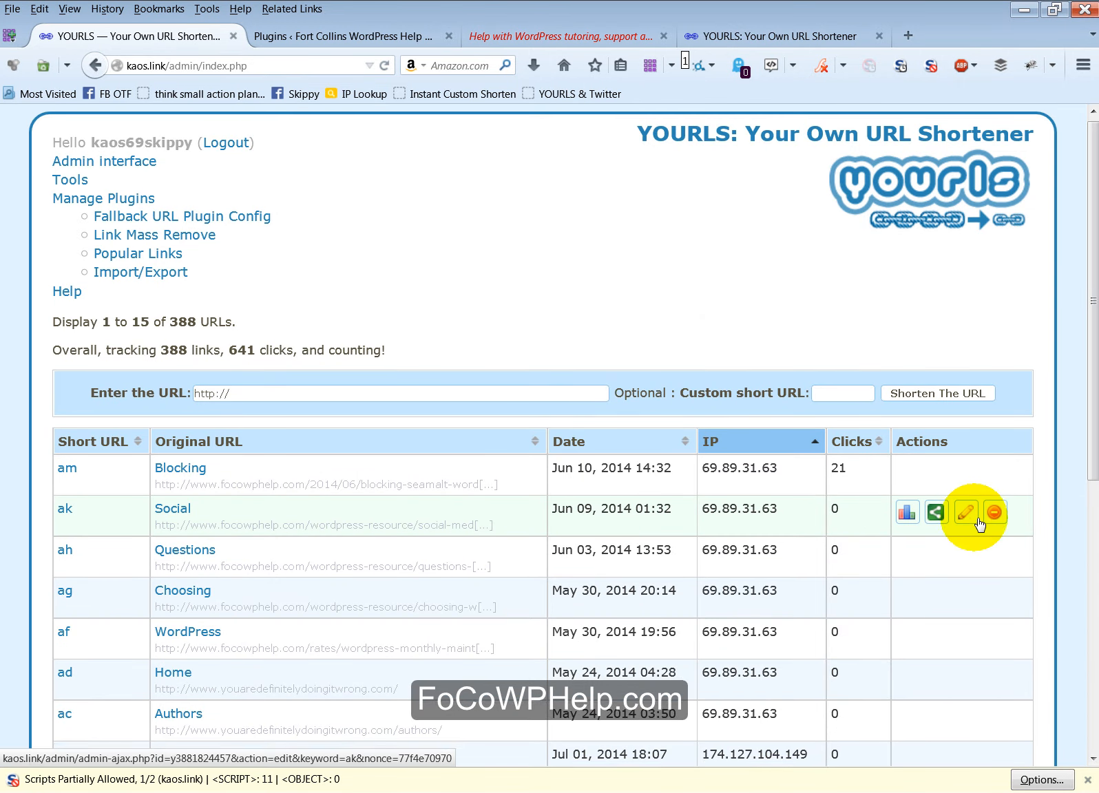
scroll(979, 525, "down", 6)
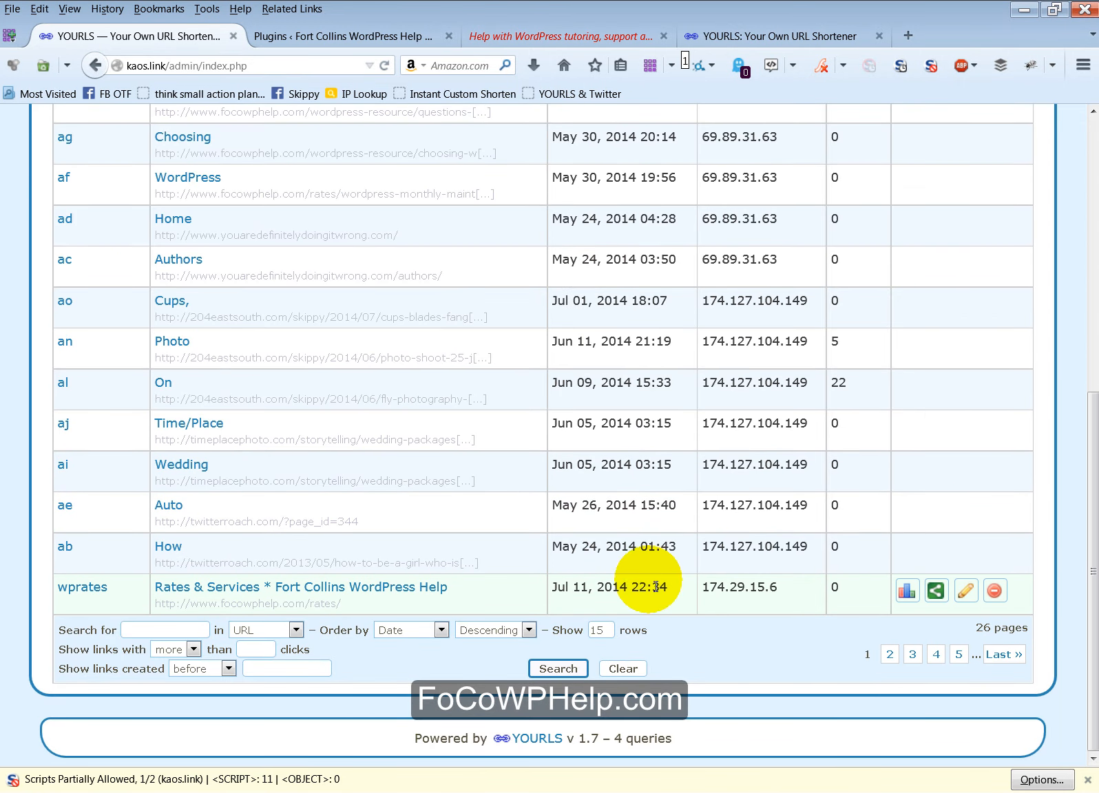
scroll(793, 476, "up", 6)
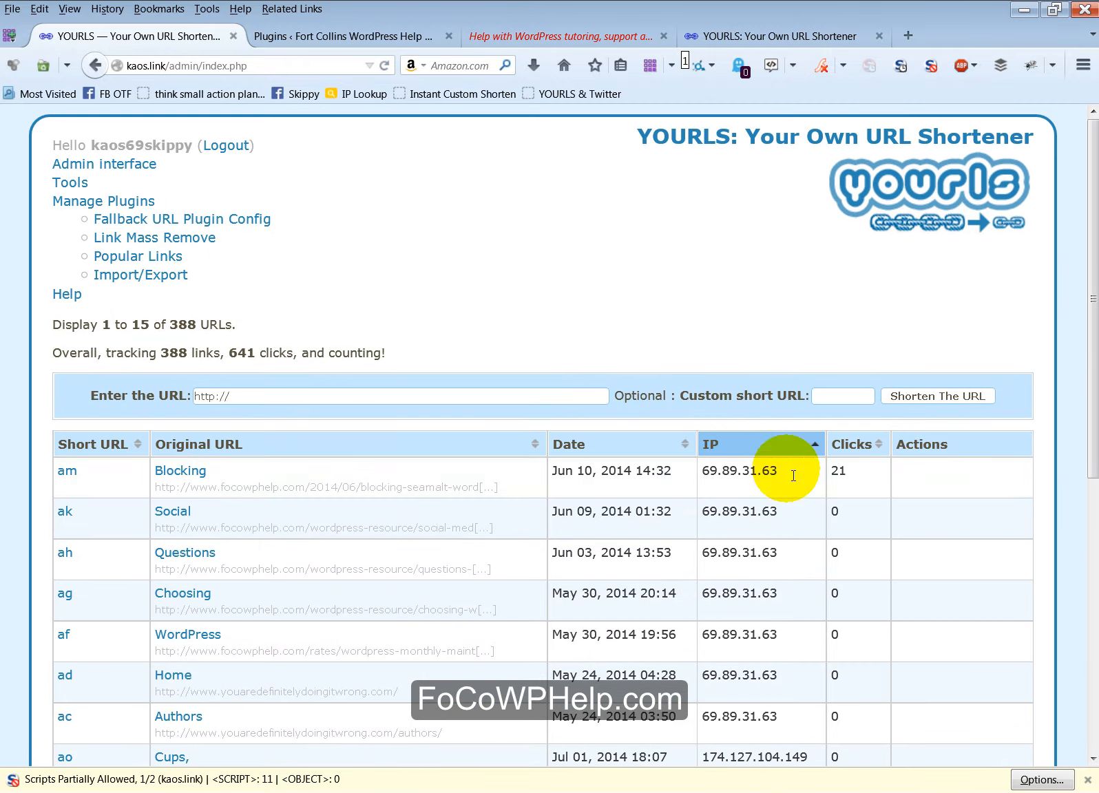
scroll(716, 448, "down", 6)
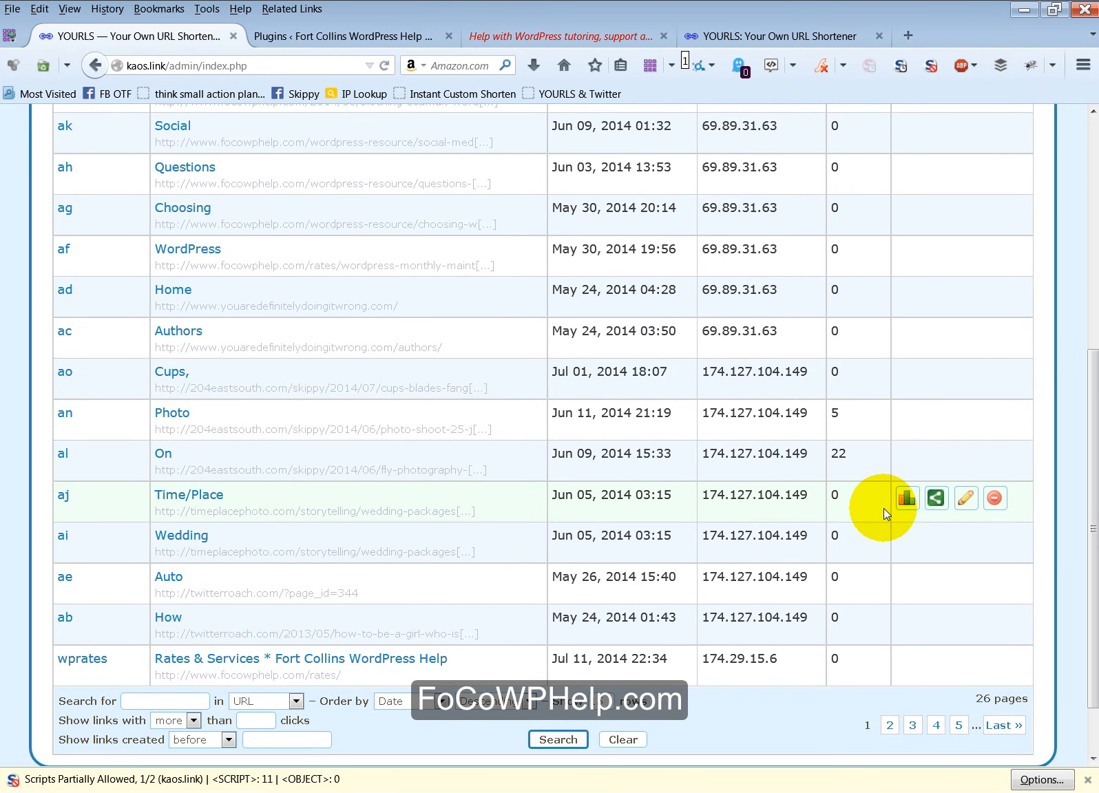
scroll(716, 365, "up", 6)
scroll(544, 598, "down", 7)
scroll(703, 496, "up", 3)
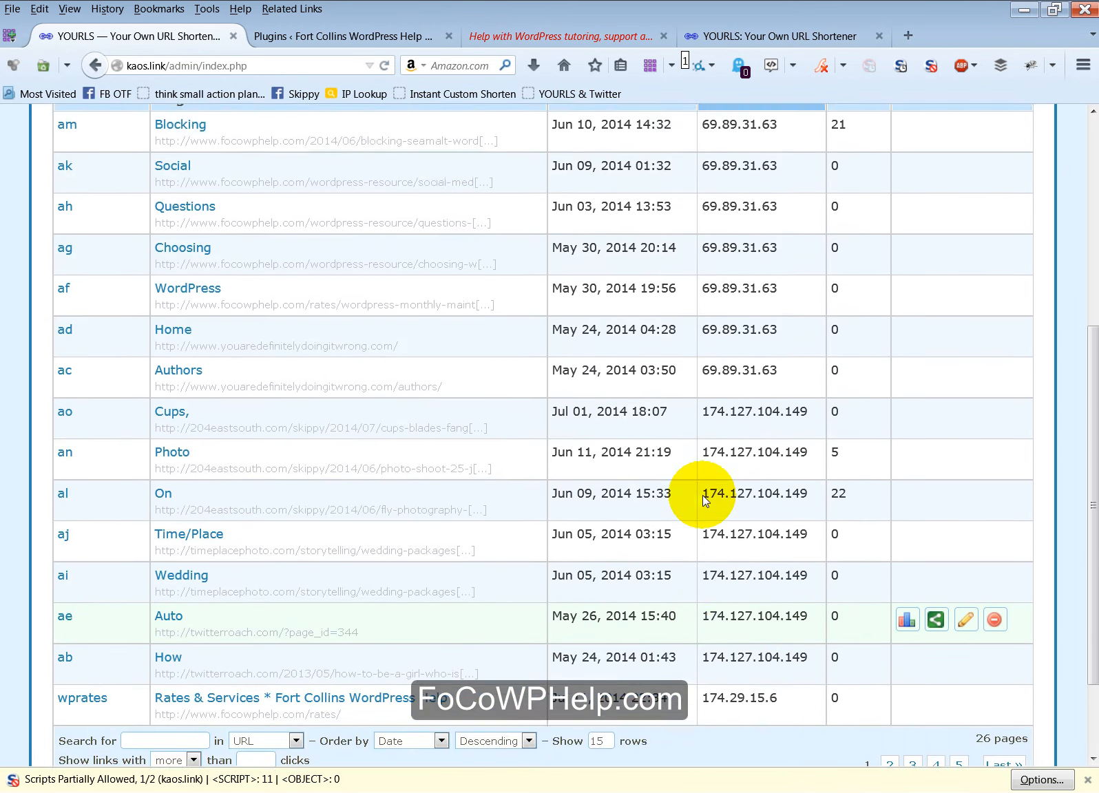
- Sort the 15-row link table by clicks in descending order
scroll(702, 495, "up", 4)
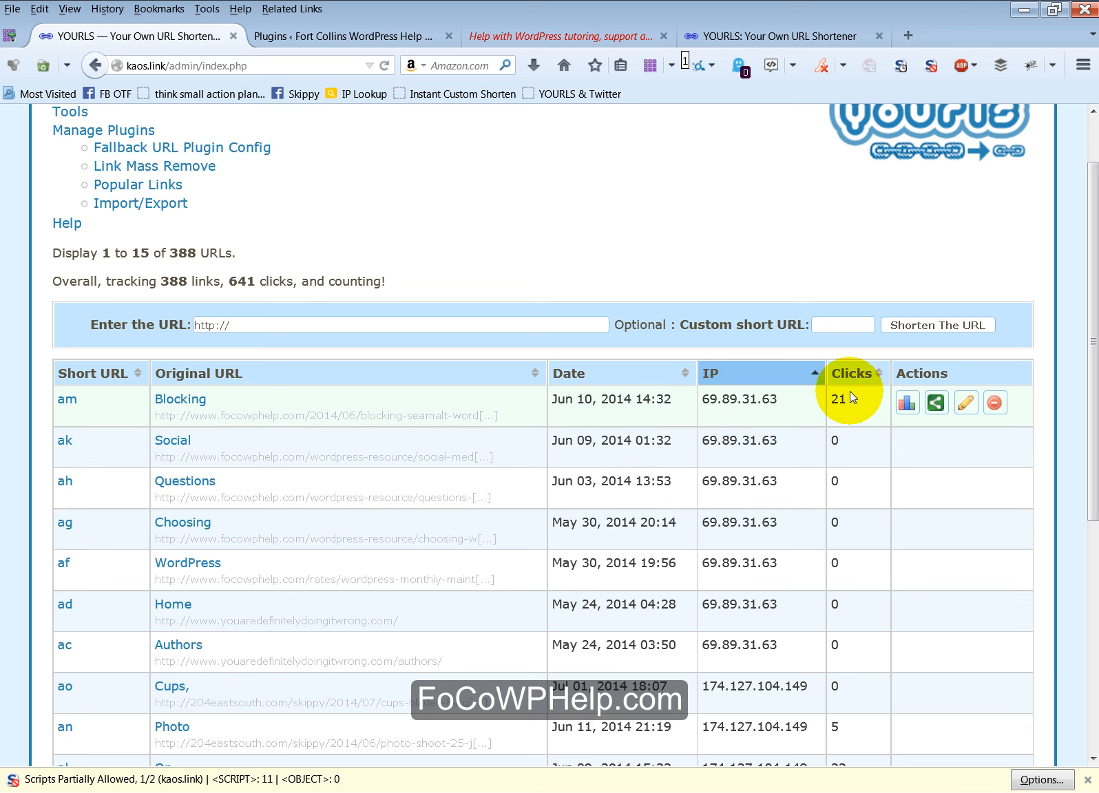
left_click(856, 375)
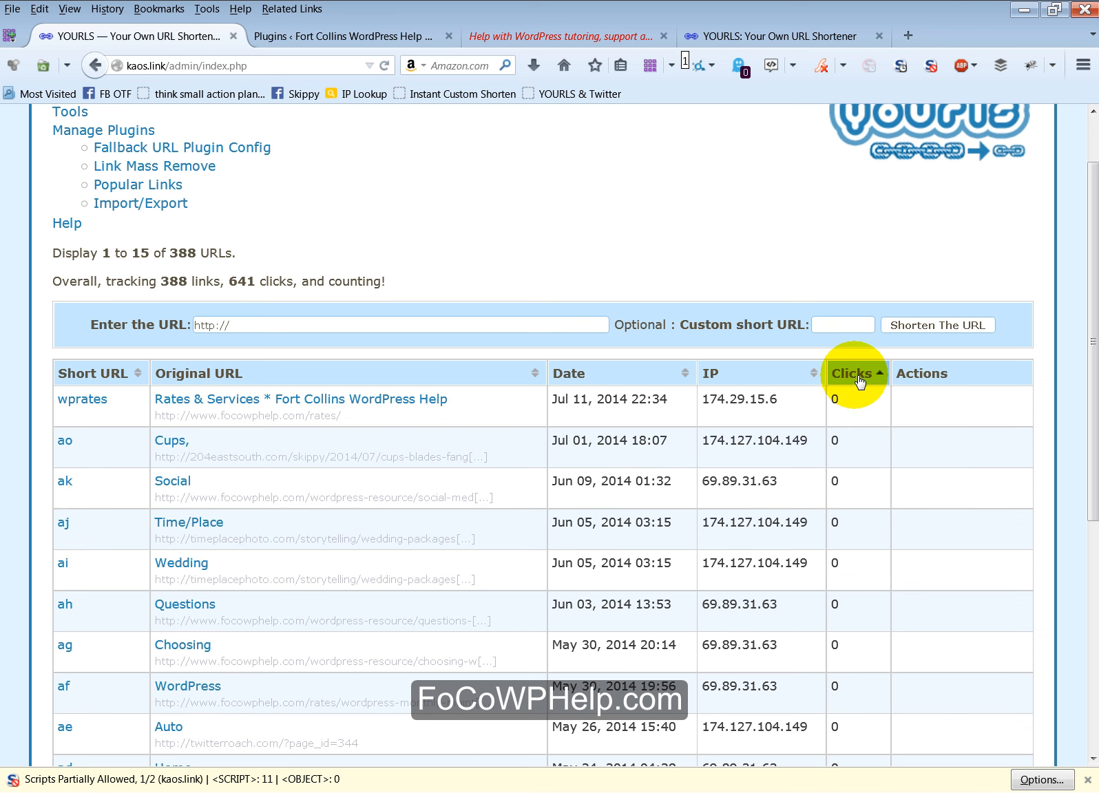
left_click(858, 375)
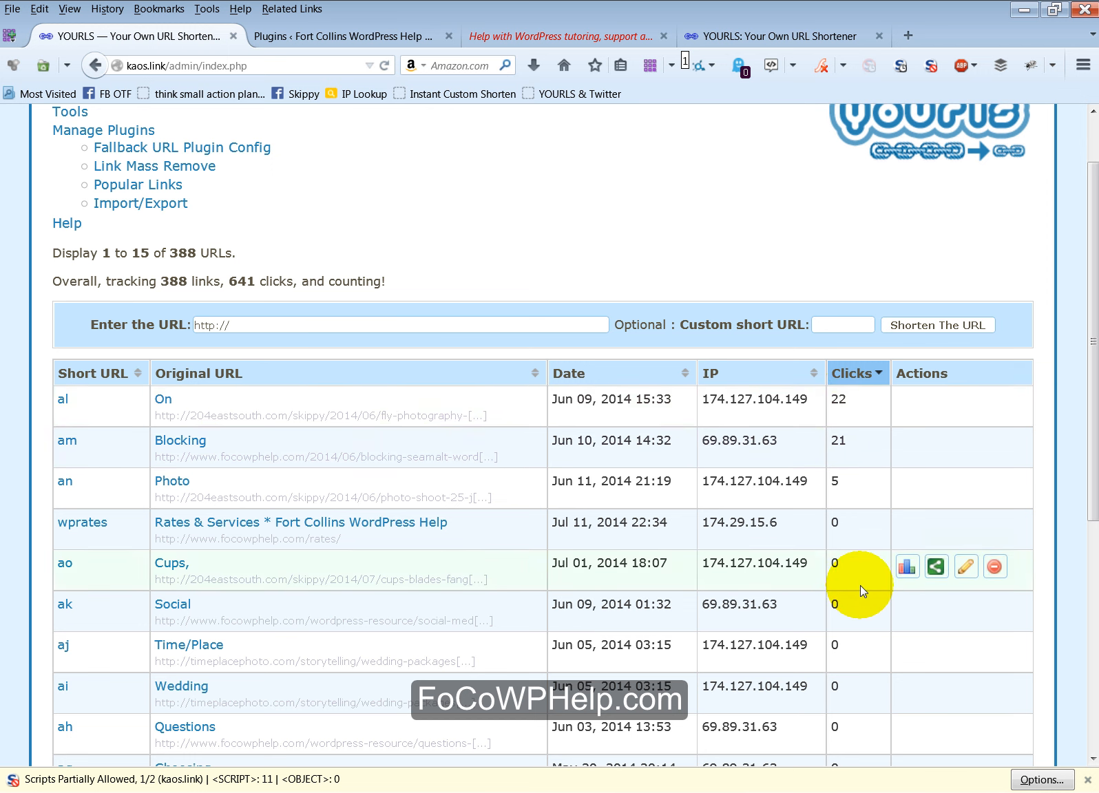
- Set the link table to show 30 rows per page and apply the setting
scroll(872, 704, "down", 5)
scroll(872, 704, "down", 3)
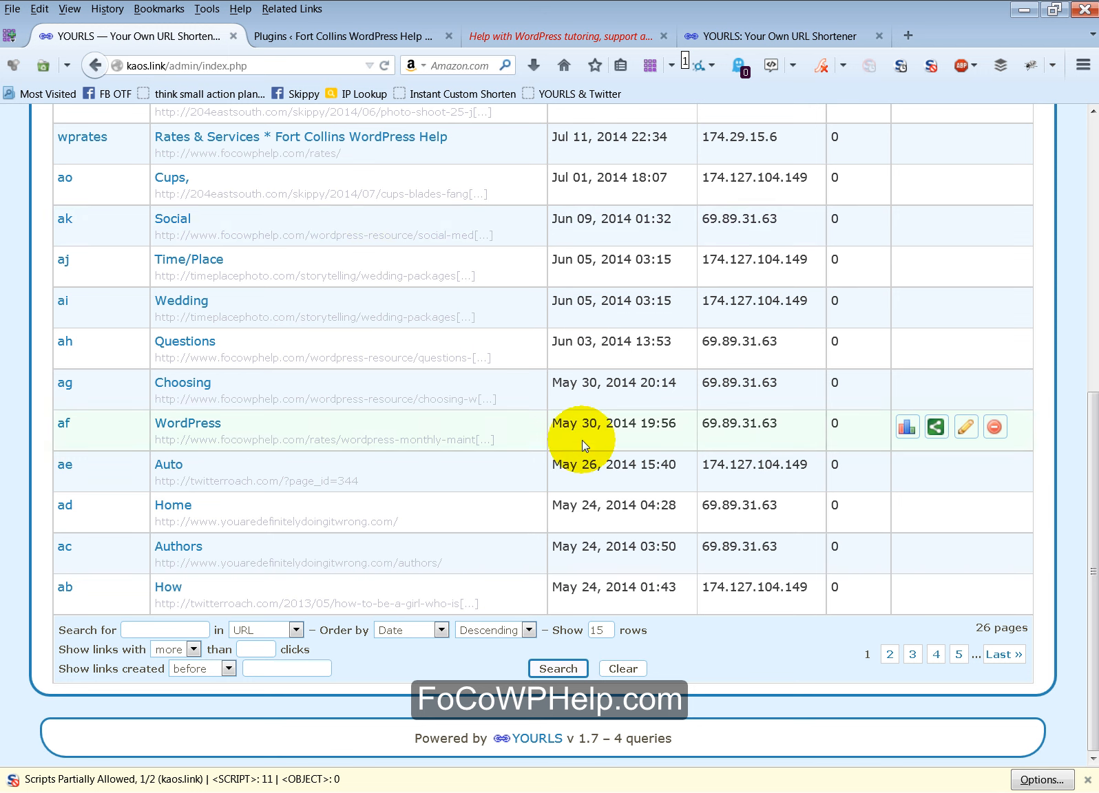
left_click(603, 631)
double_click(595, 633)
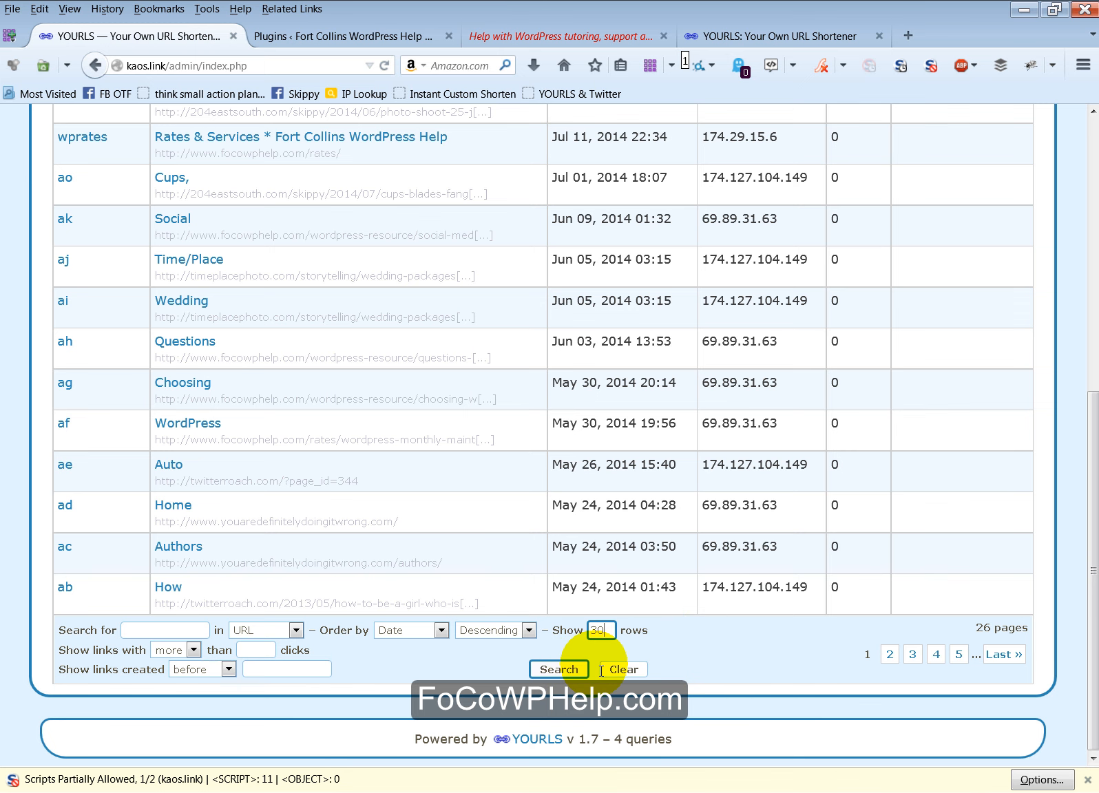
left_click(559, 668)
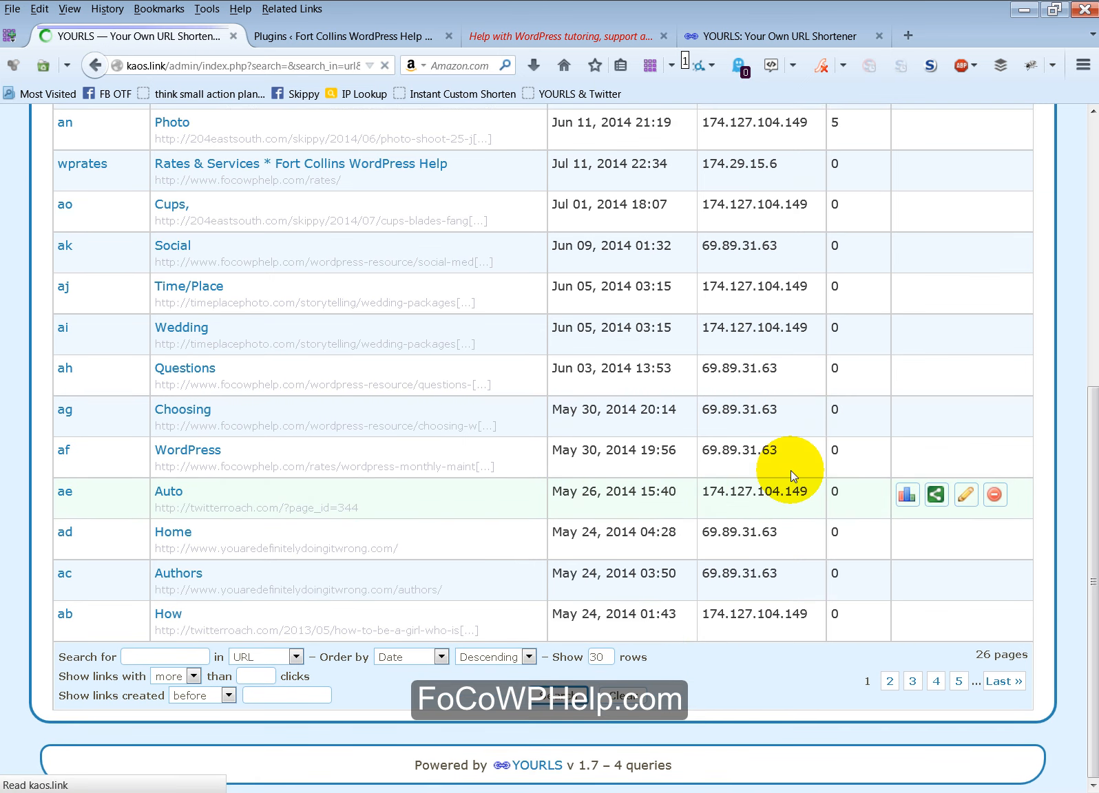
scroll(804, 439, "down", 15)
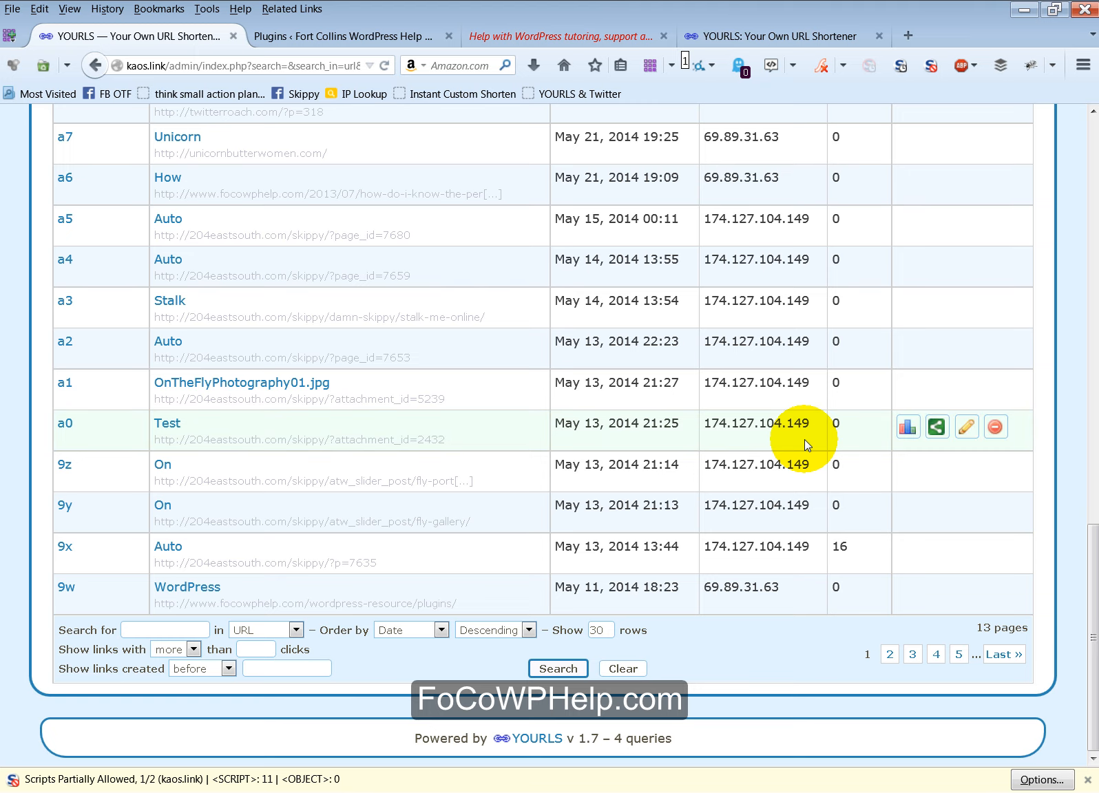
scroll(804, 439, "up", 15)
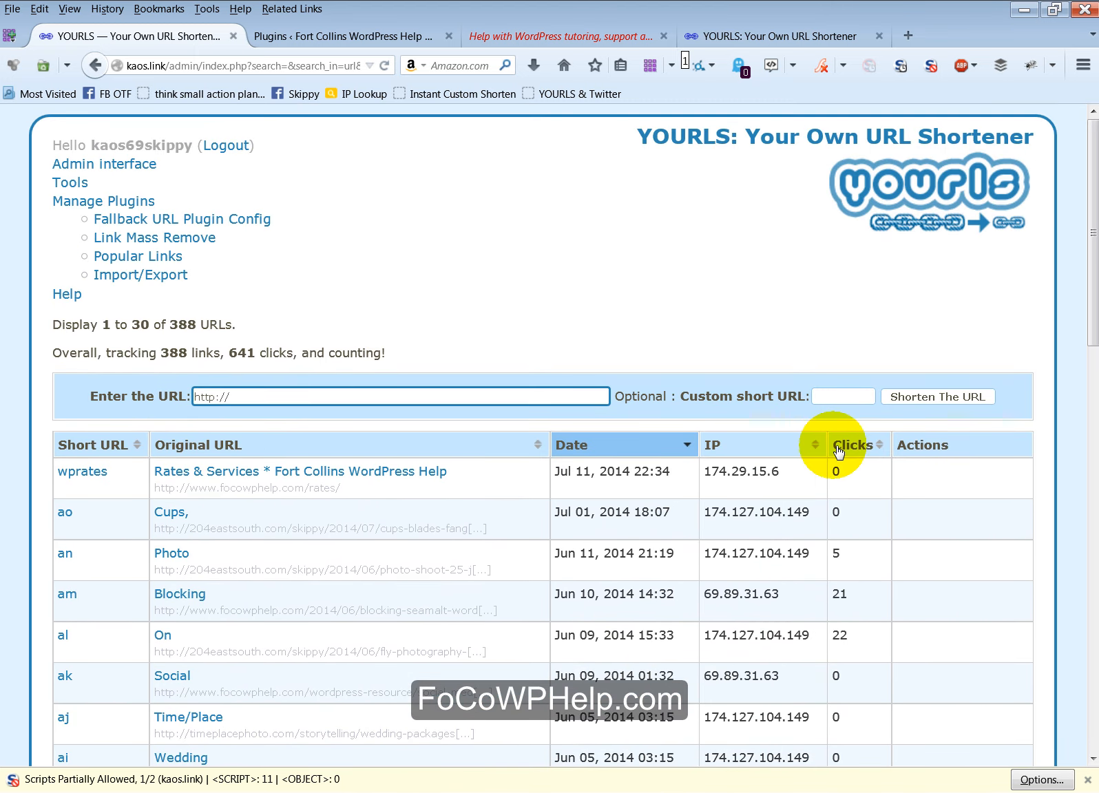
- Sort the 30-row link table by clicks, with the most-clicked links first
left_click(858, 446)
left_click(857, 446)
mouse_move(993, 490)
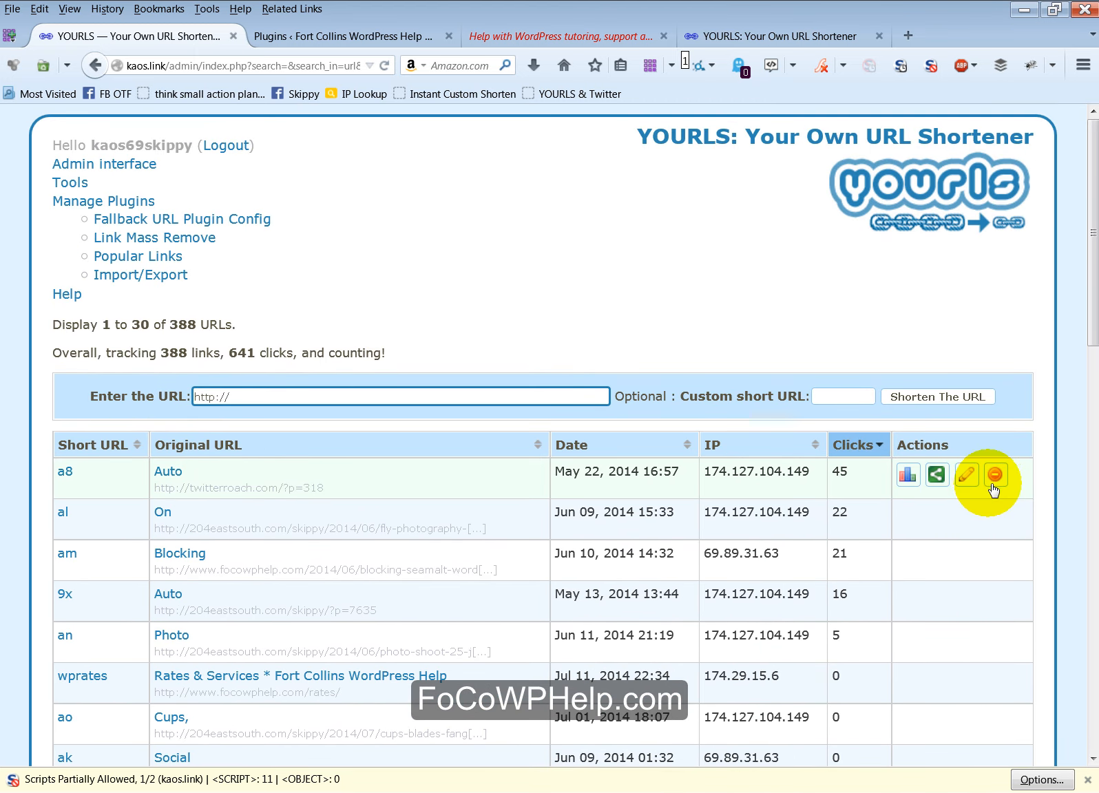
- Examine the available search fields and order-by options in the filter area below the link table
scroll(855, 582, "down", 15)
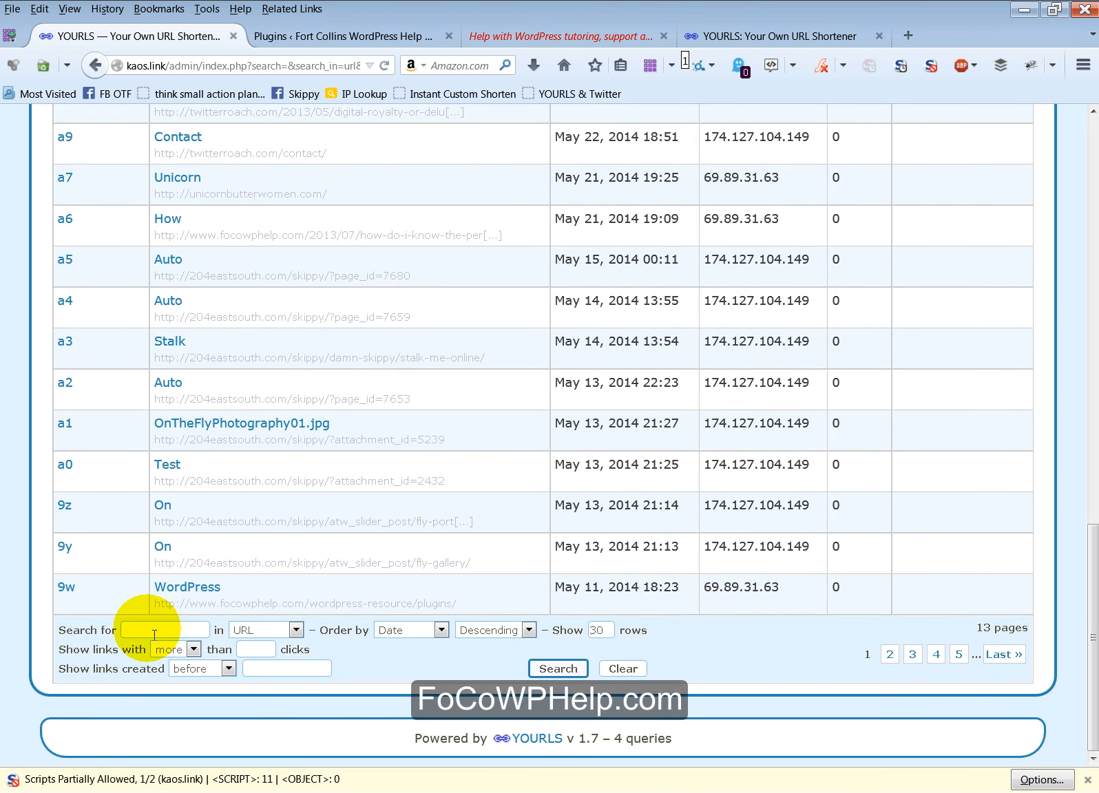
left_click(287, 630)
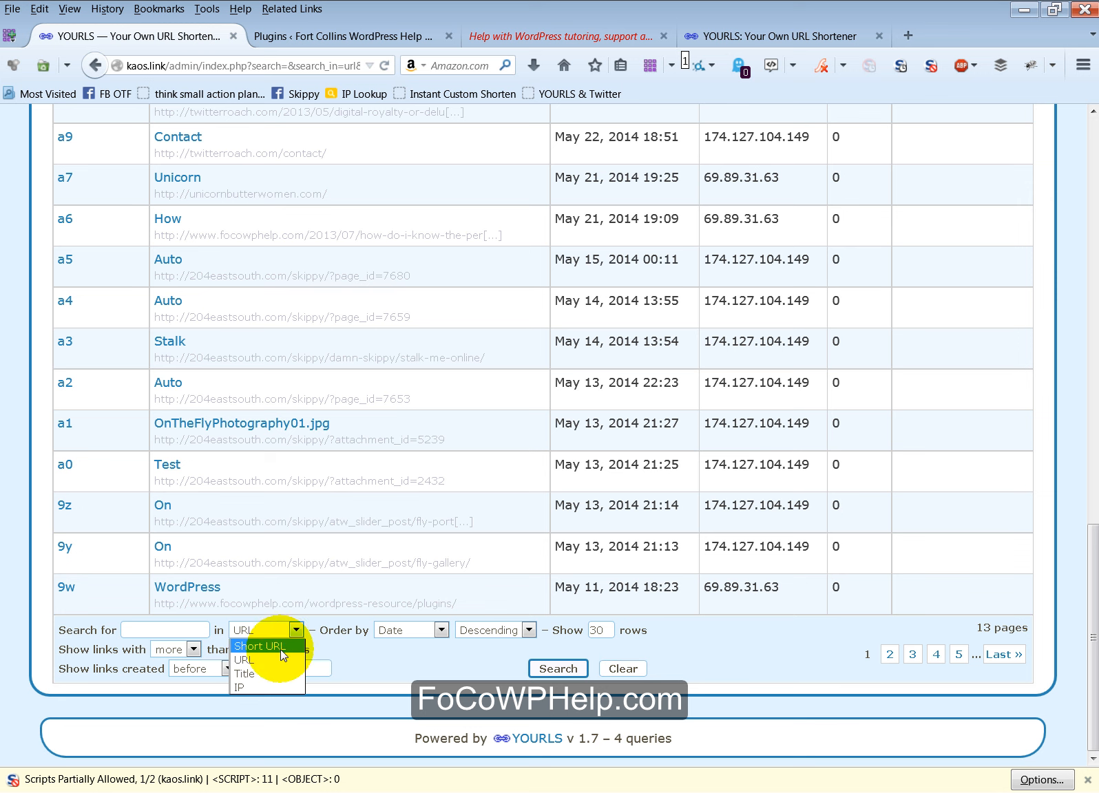
left_click(393, 661)
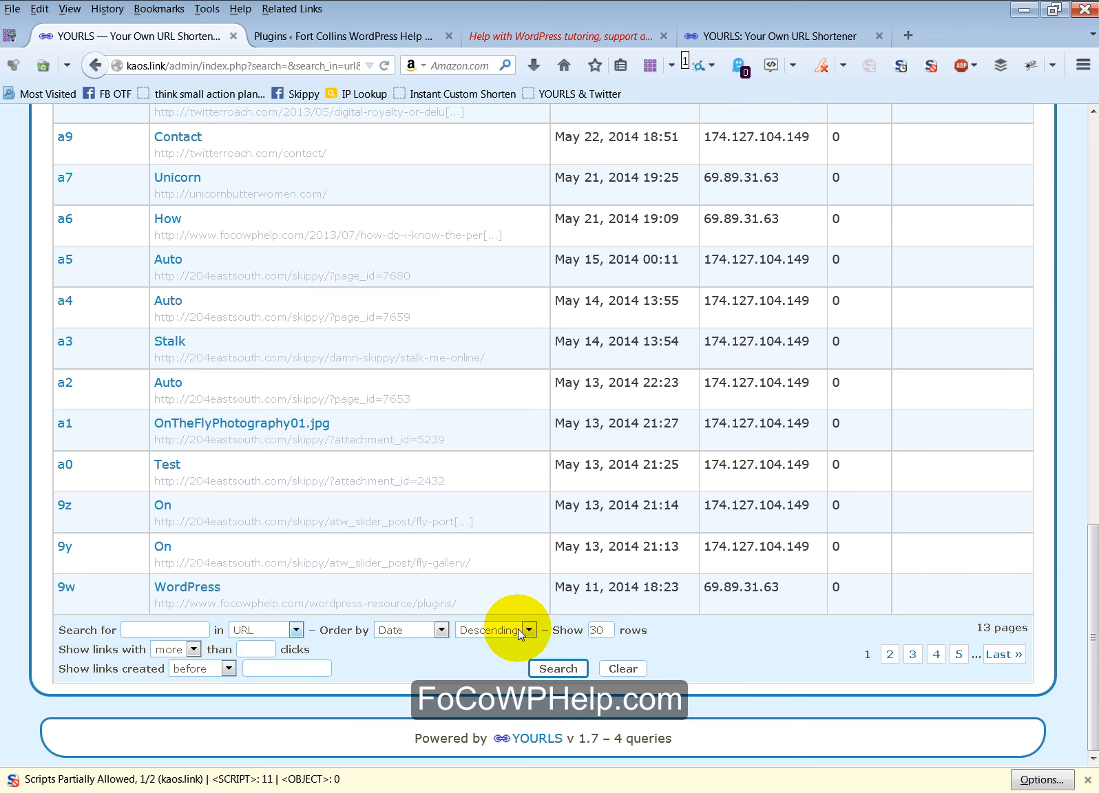
left_click(445, 634)
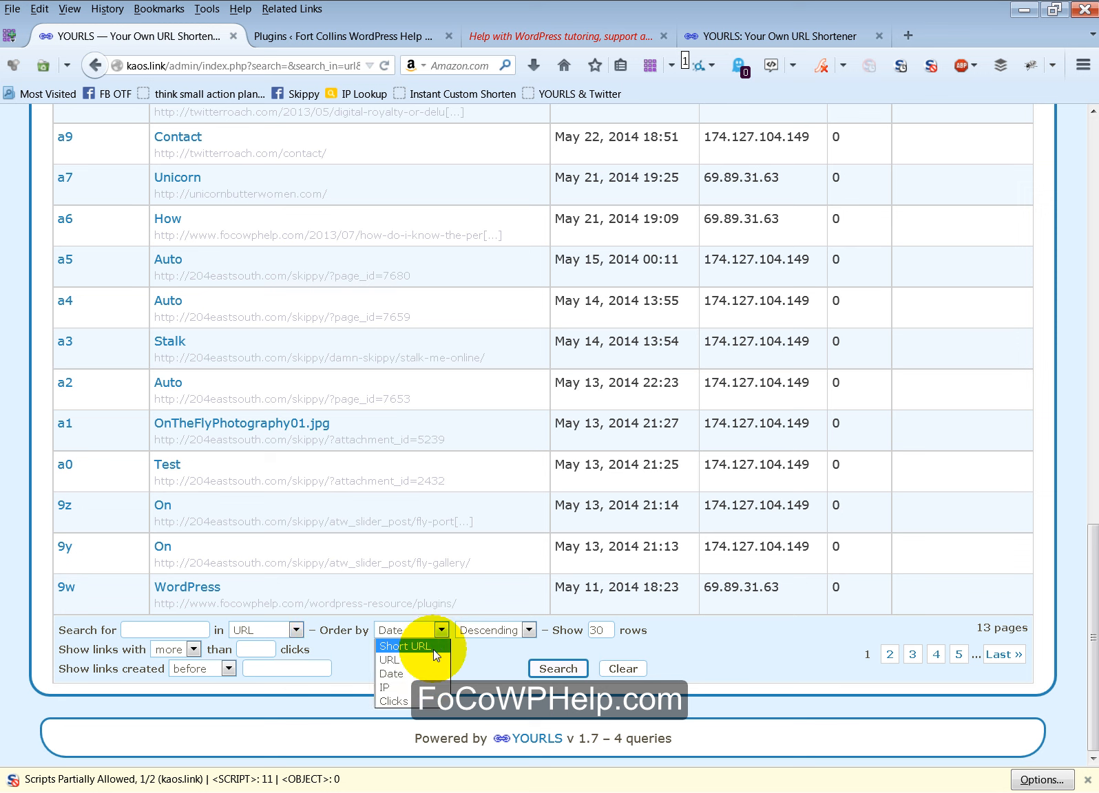
left_click(512, 646)
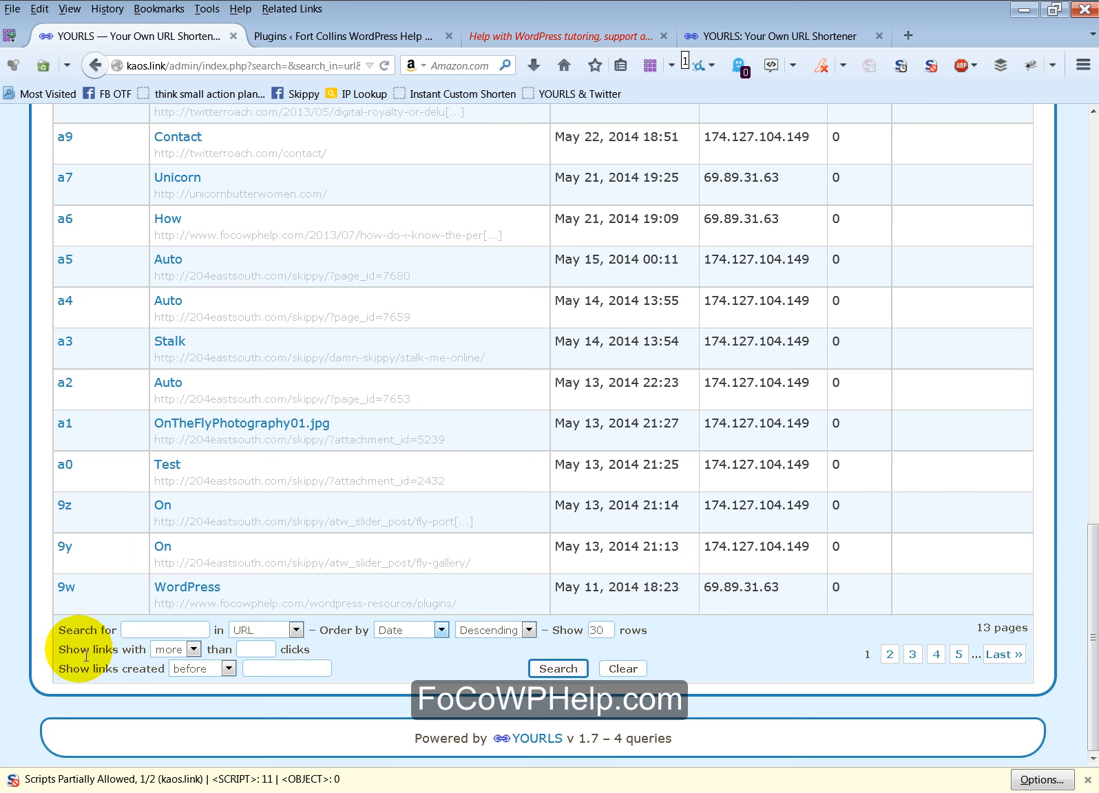
- Filter the link table to show only links with more than 1 click
left_click(271, 654)
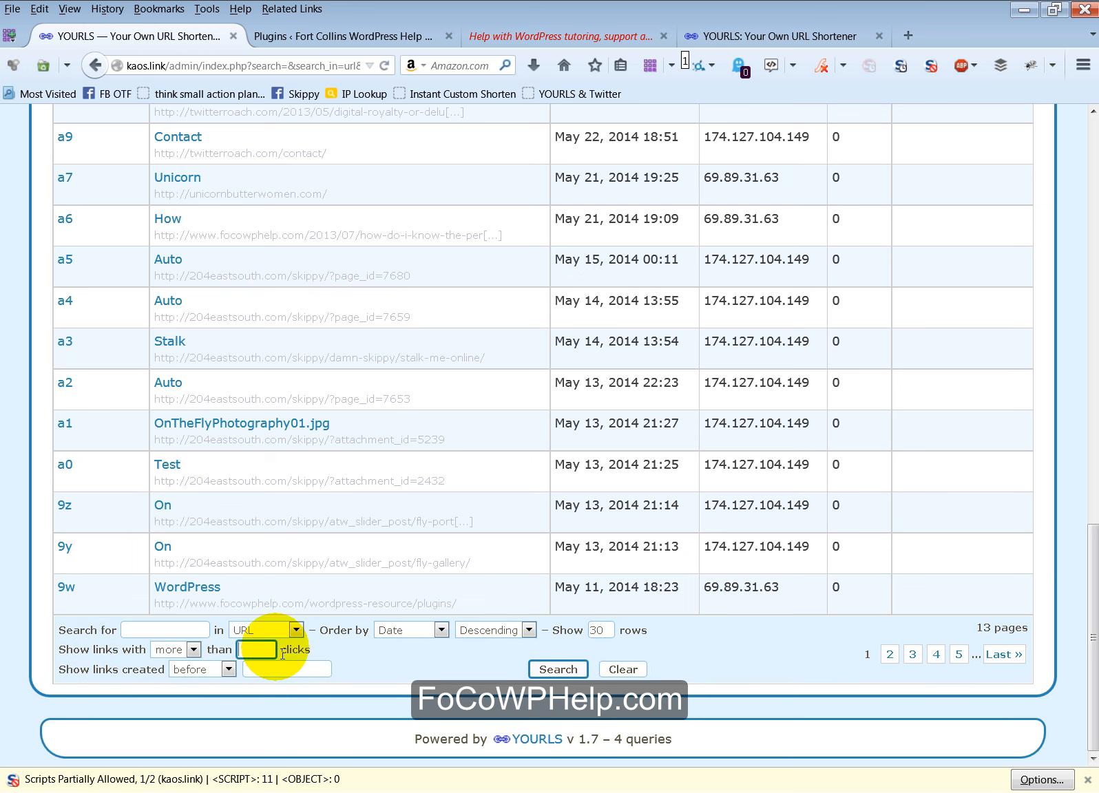
type("1")
left_click(558, 668)
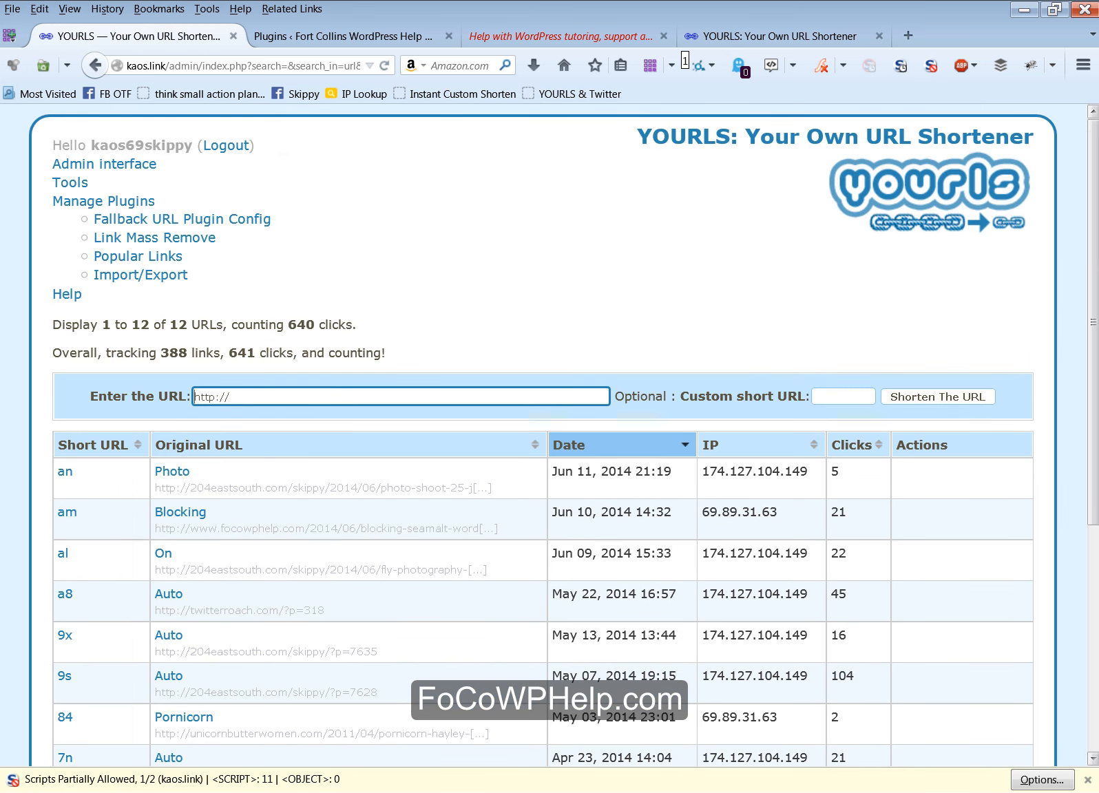
- Sort the filtered link table by clicks, with the most-clicked links first
mouse_move(1010, 521)
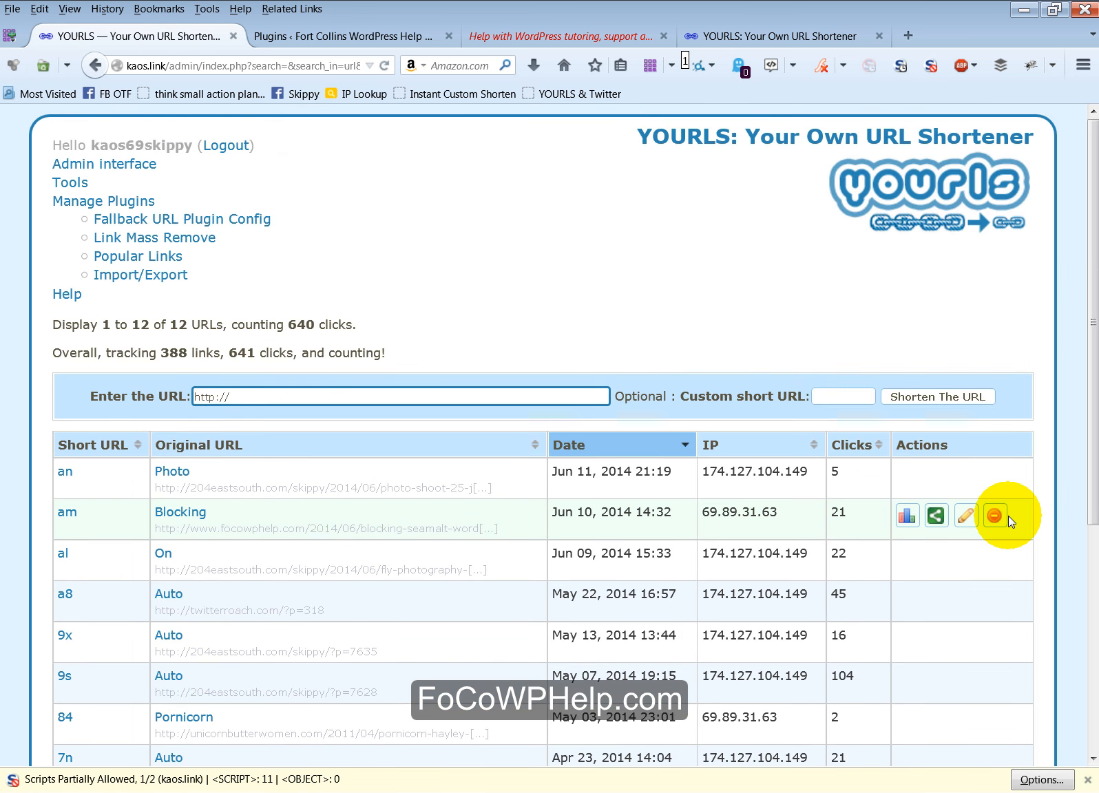
left_click(852, 444)
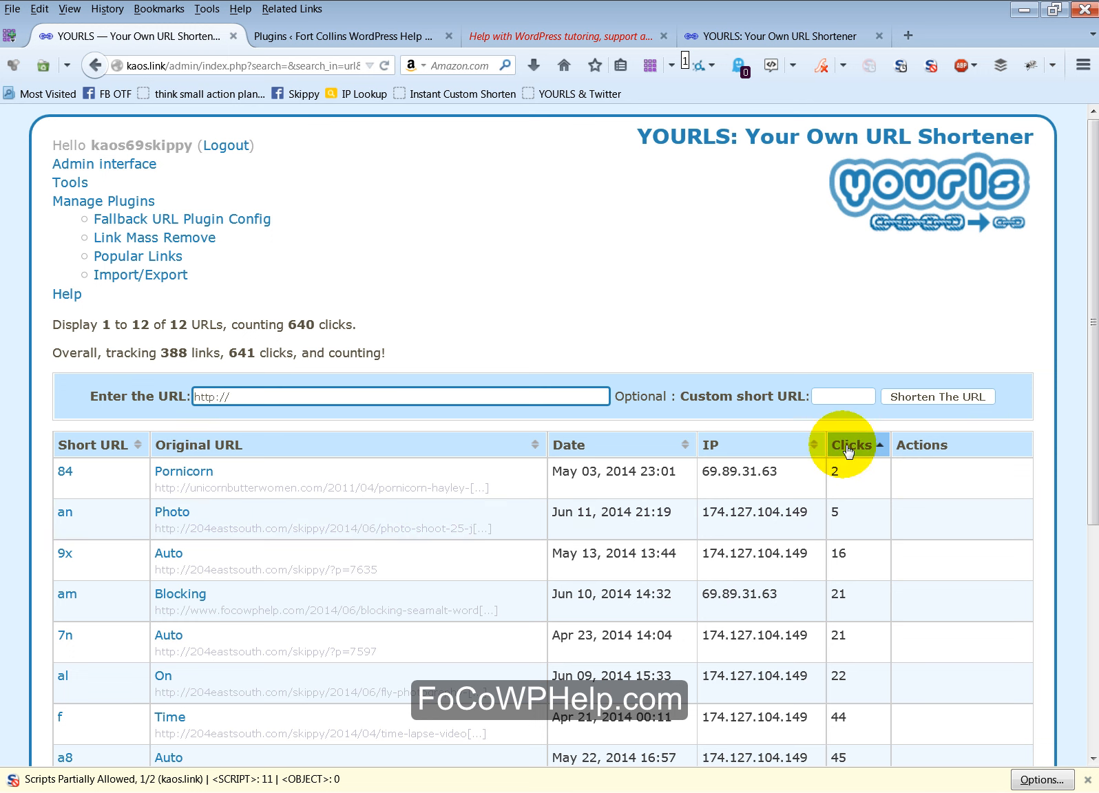
left_click(846, 446)
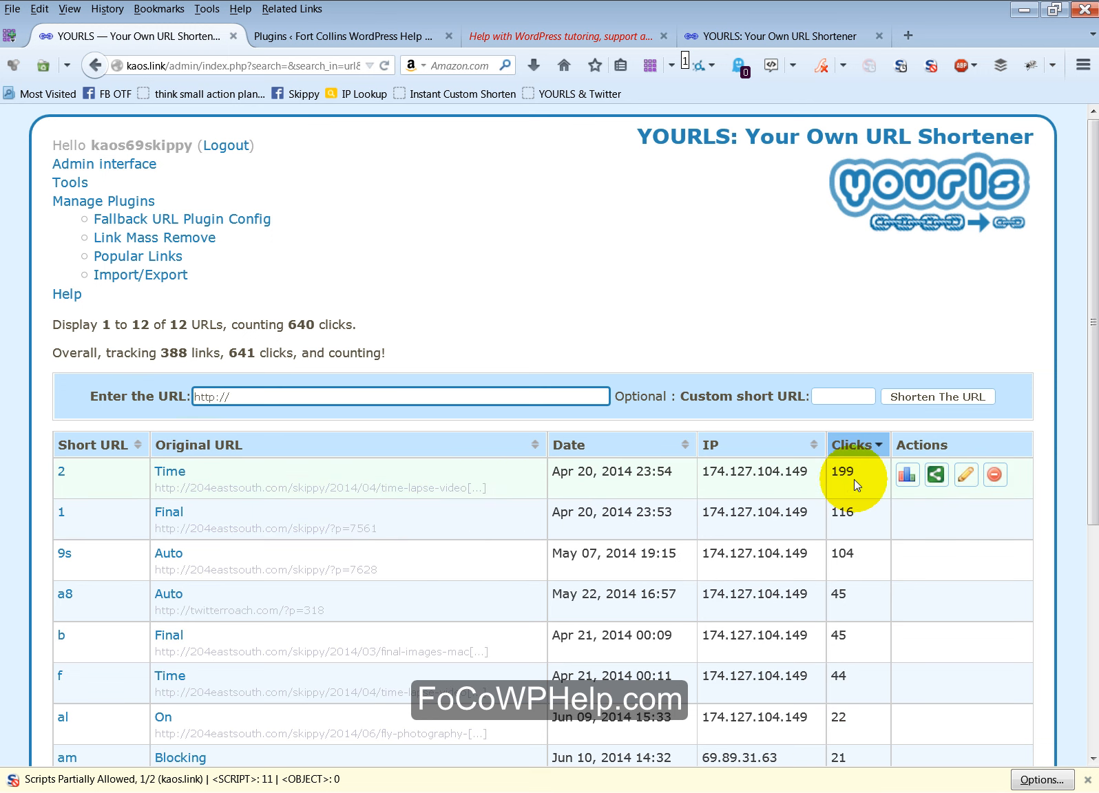
- Open the statistics of the most-clicked link and view its hits for the last 7 days, last 30 days and all time
left_click(907, 476)
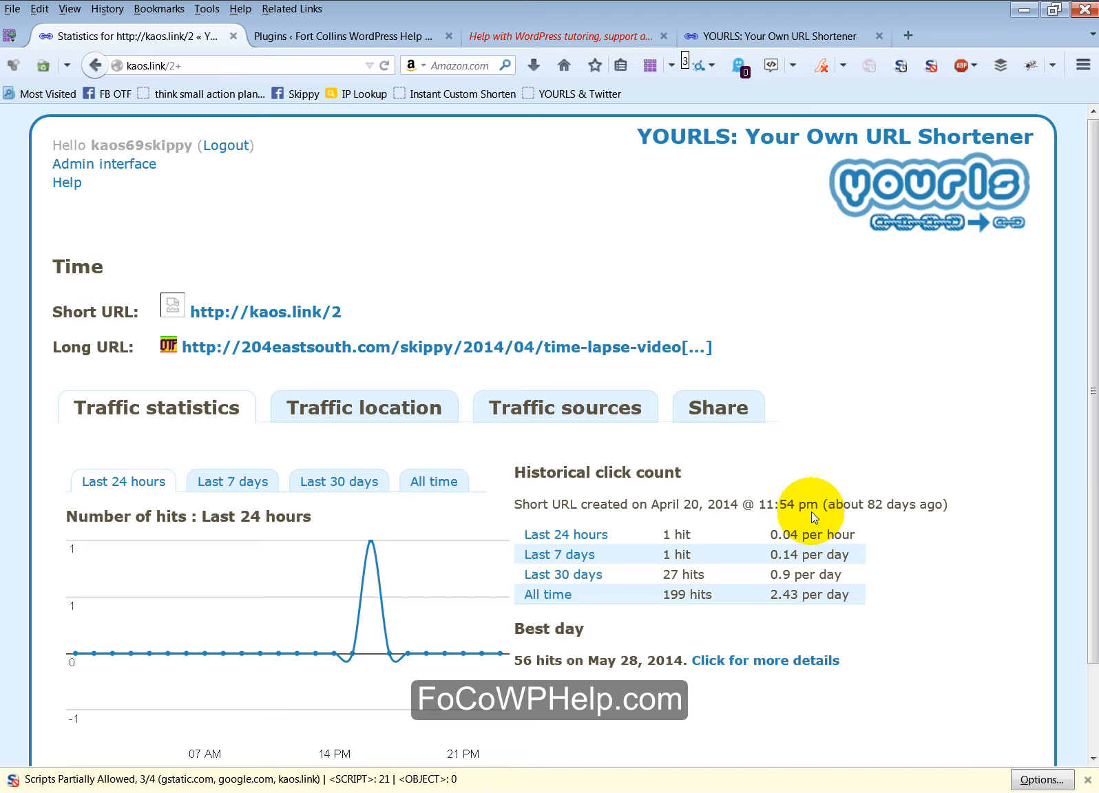
scroll(812, 512, "down", 3)
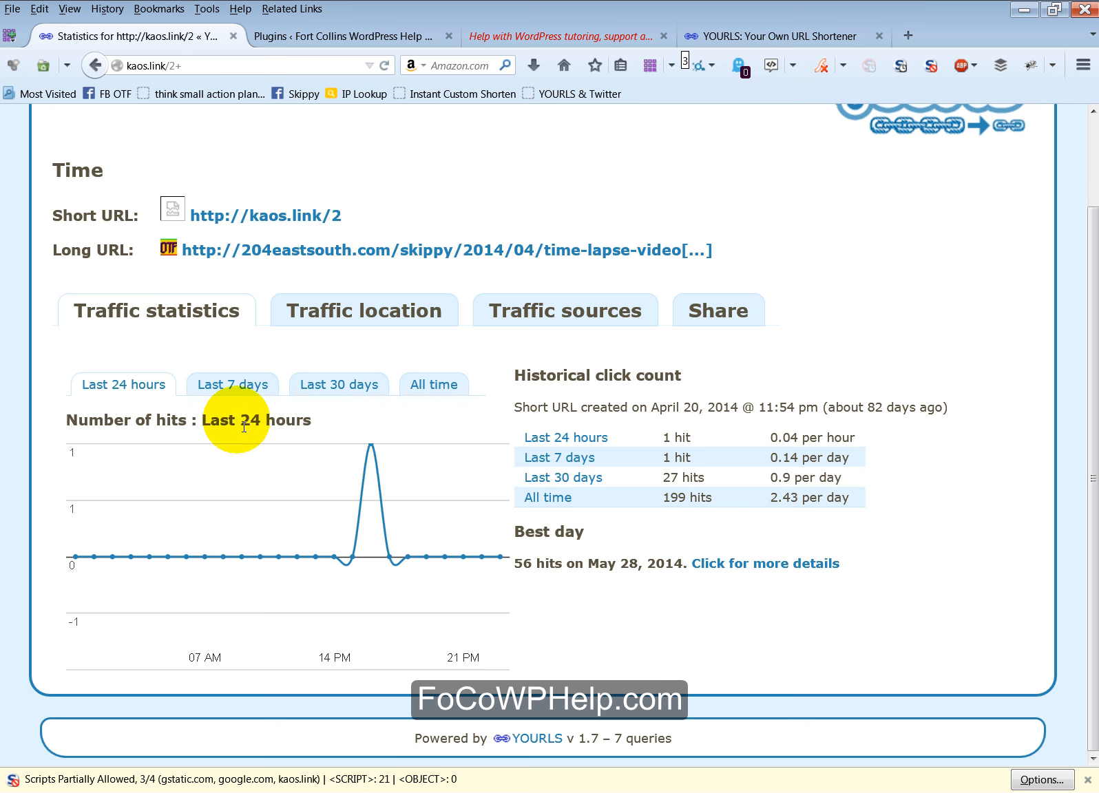
left_click(233, 386)
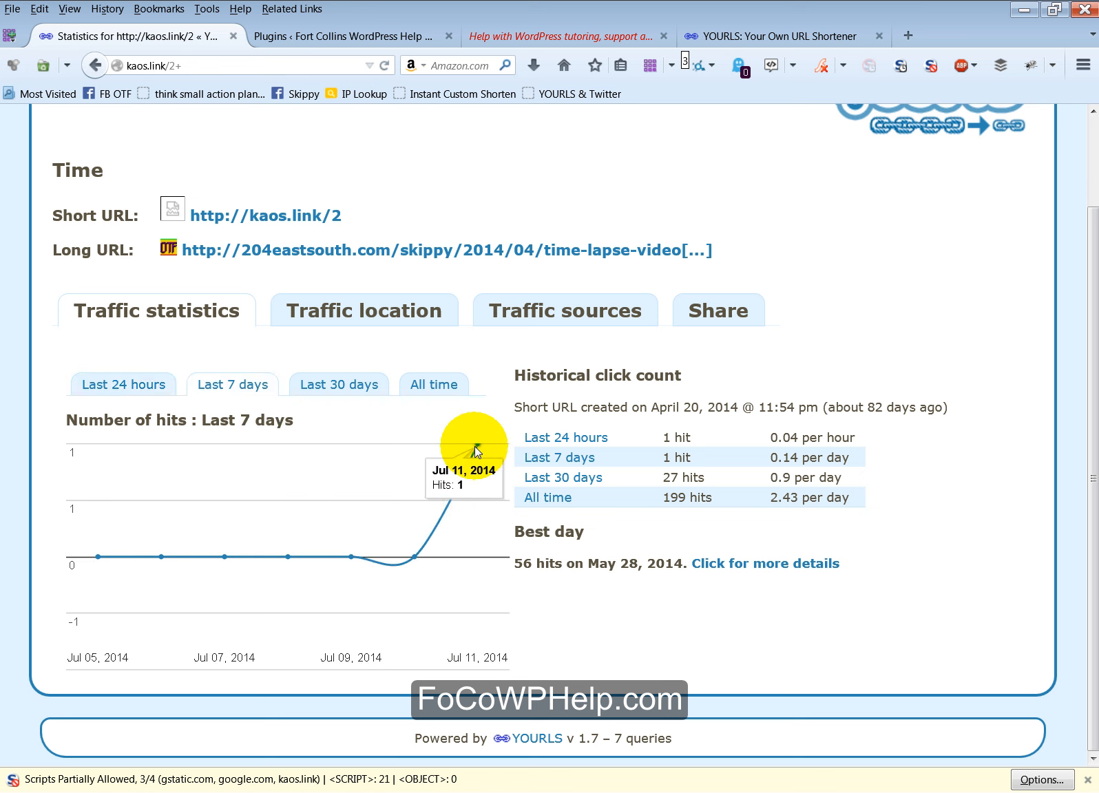
left_click(337, 385)
mouse_move(335, 468)
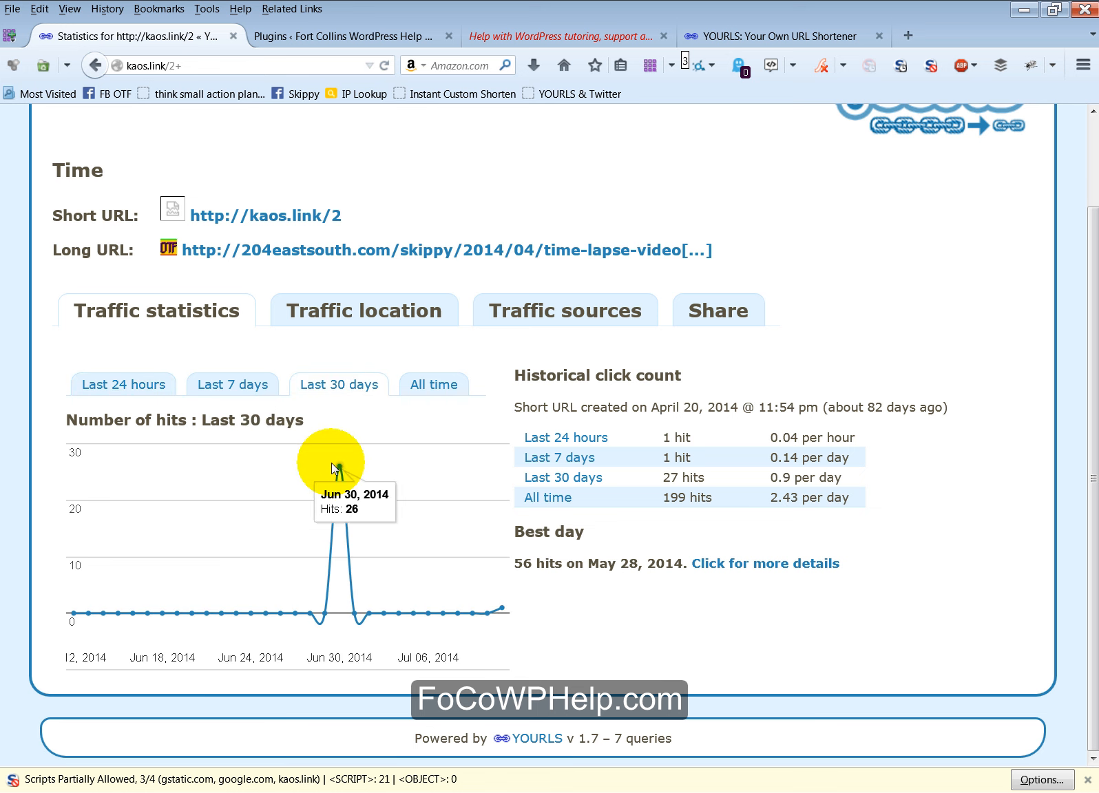
left_click(434, 384)
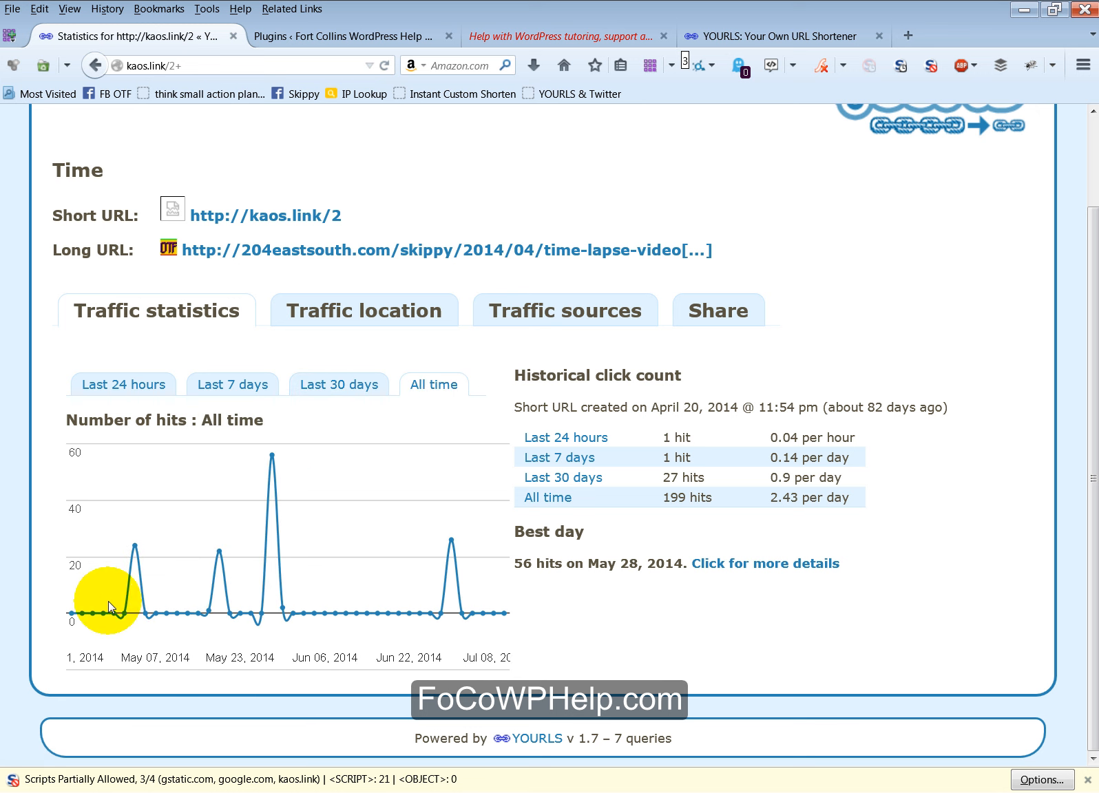
mouse_move(137, 552)
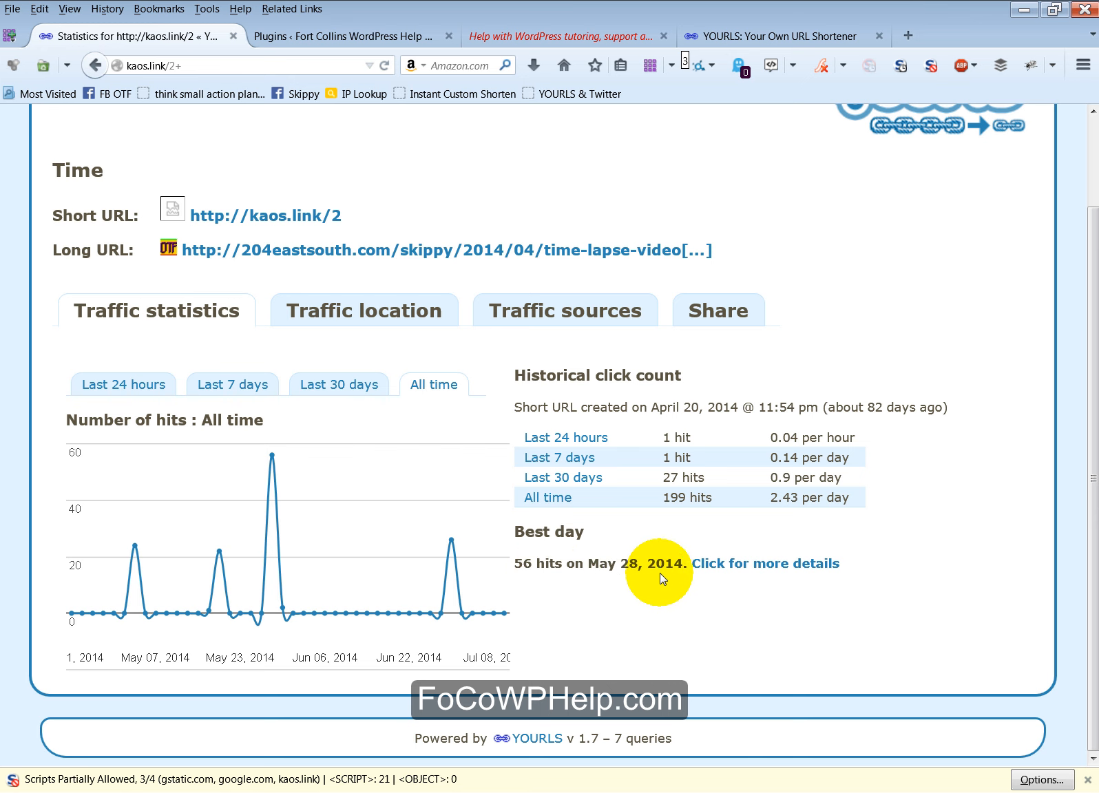
- Show the best-day details and expand the daily hits for April, May, June and July 2014
left_click(791, 564)
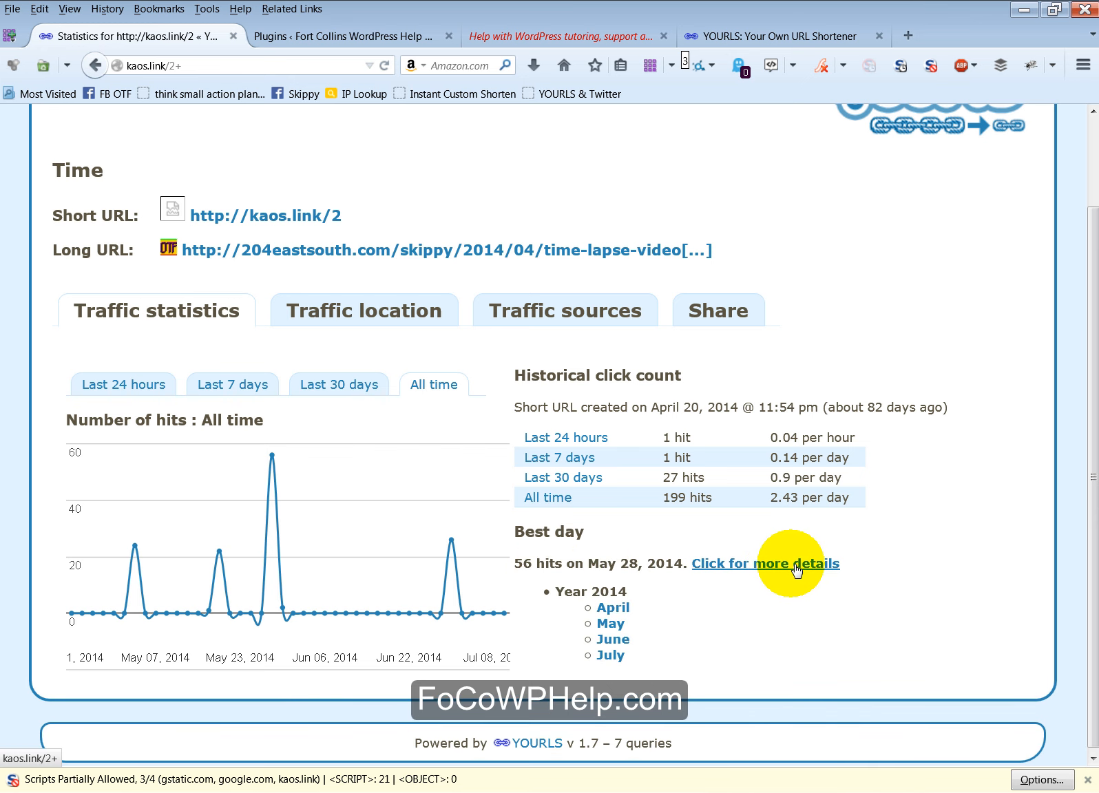
scroll(790, 601, "down", 1)
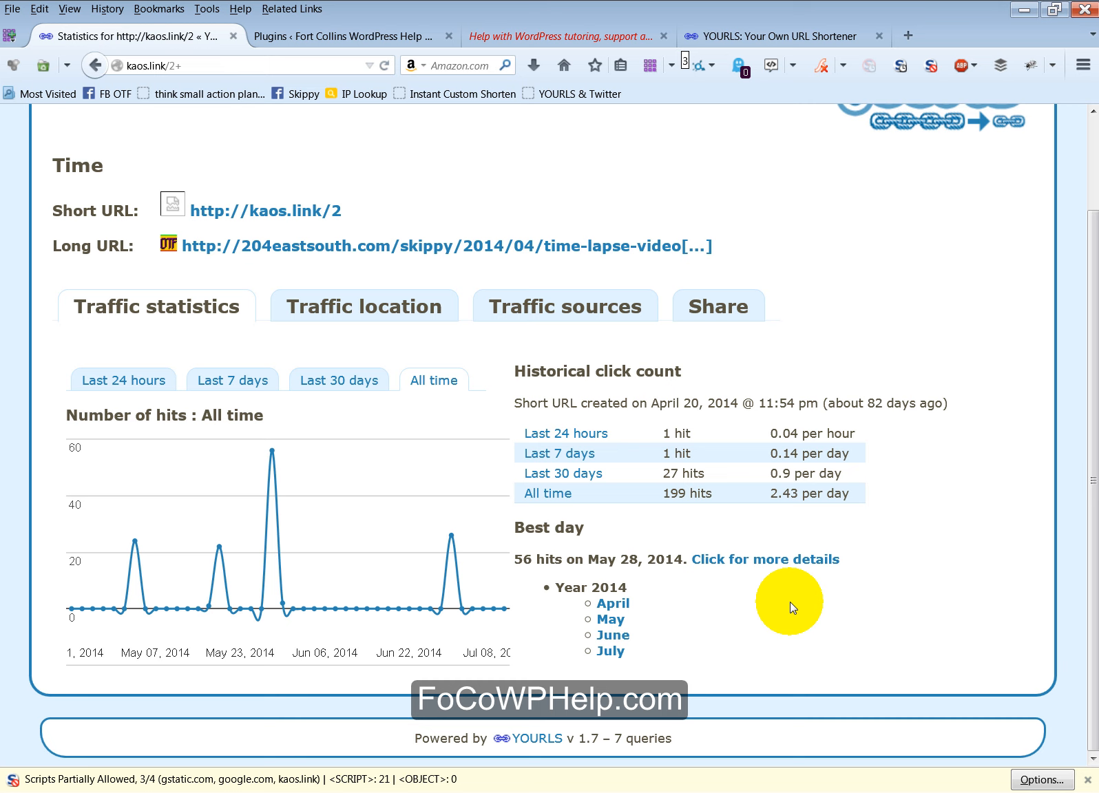
left_click(618, 603)
left_click(610, 635)
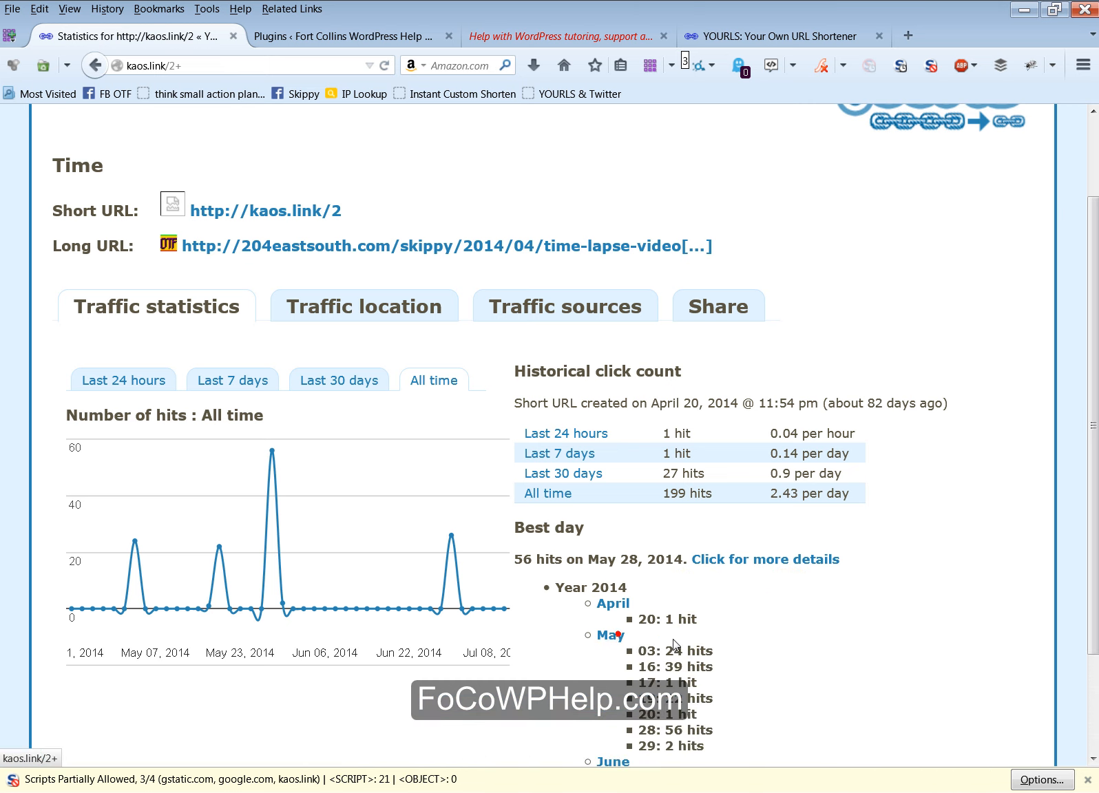
scroll(695, 623, "down", 3)
left_click(619, 634)
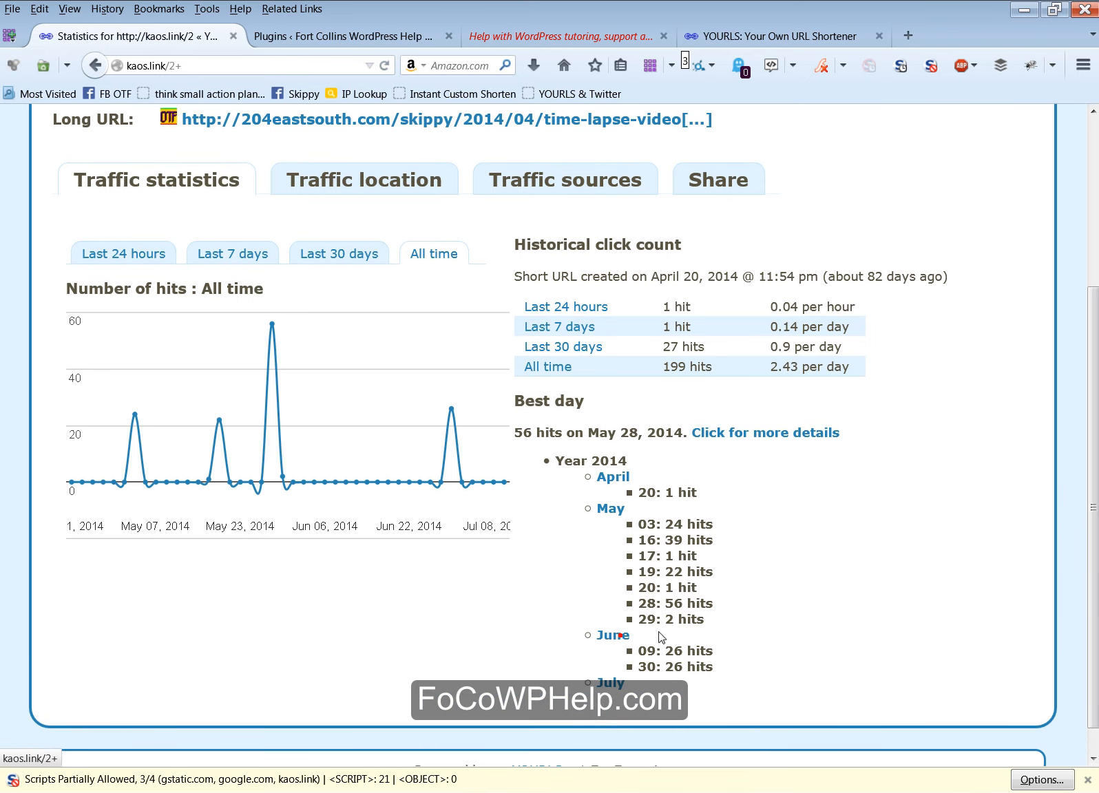
scroll(746, 612, "down", 1)
left_click(612, 652)
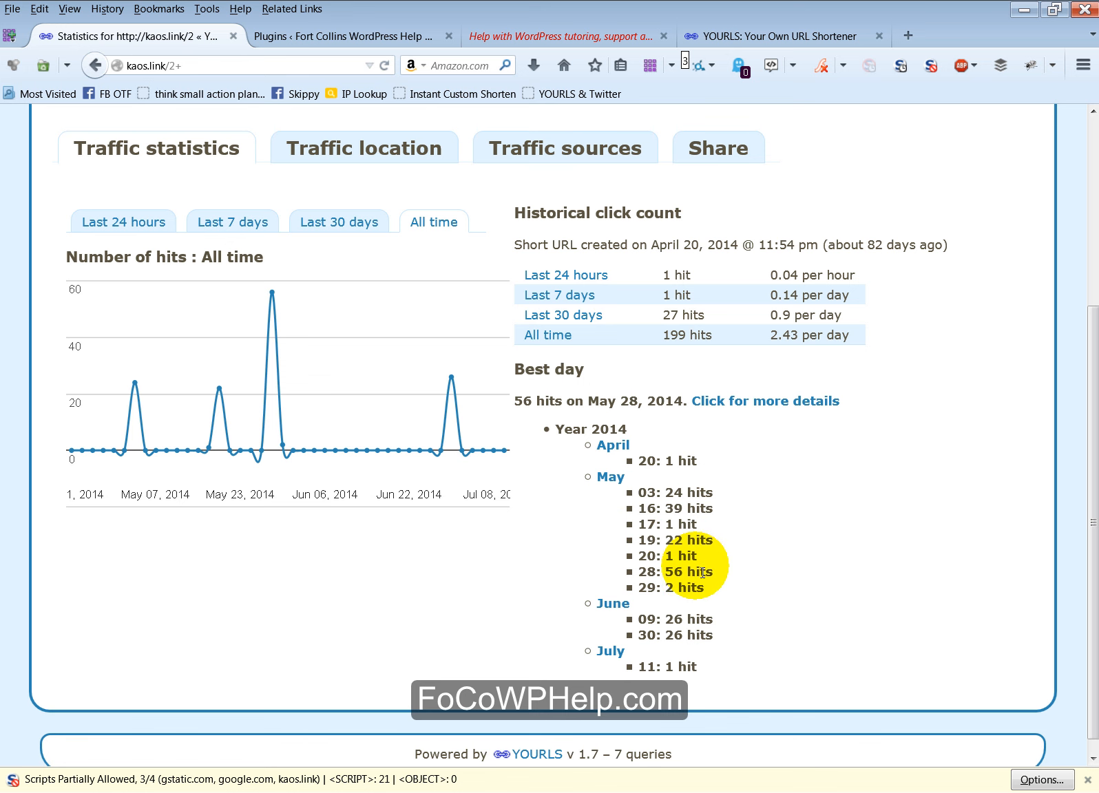
- View the link's traffic location and examine the hits per country in the top-countries chart and on the world map
scroll(772, 534, "up", 4)
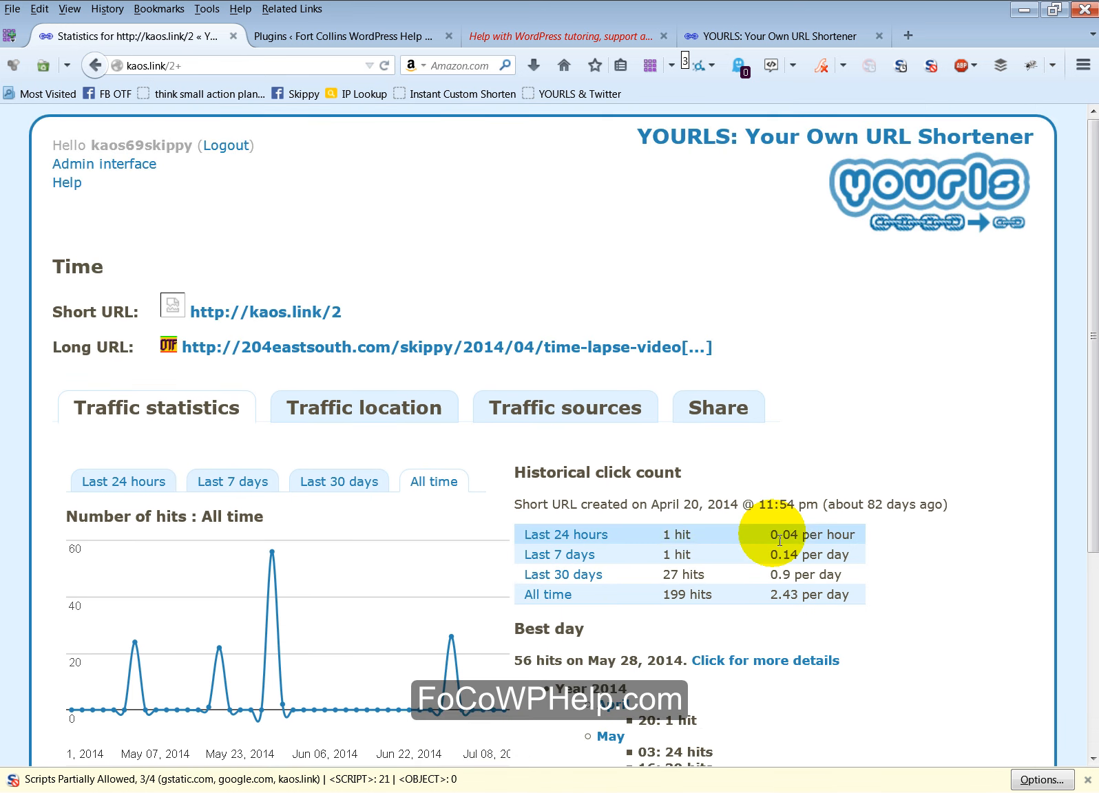
left_click(382, 407)
scroll(768, 511, "down", 5)
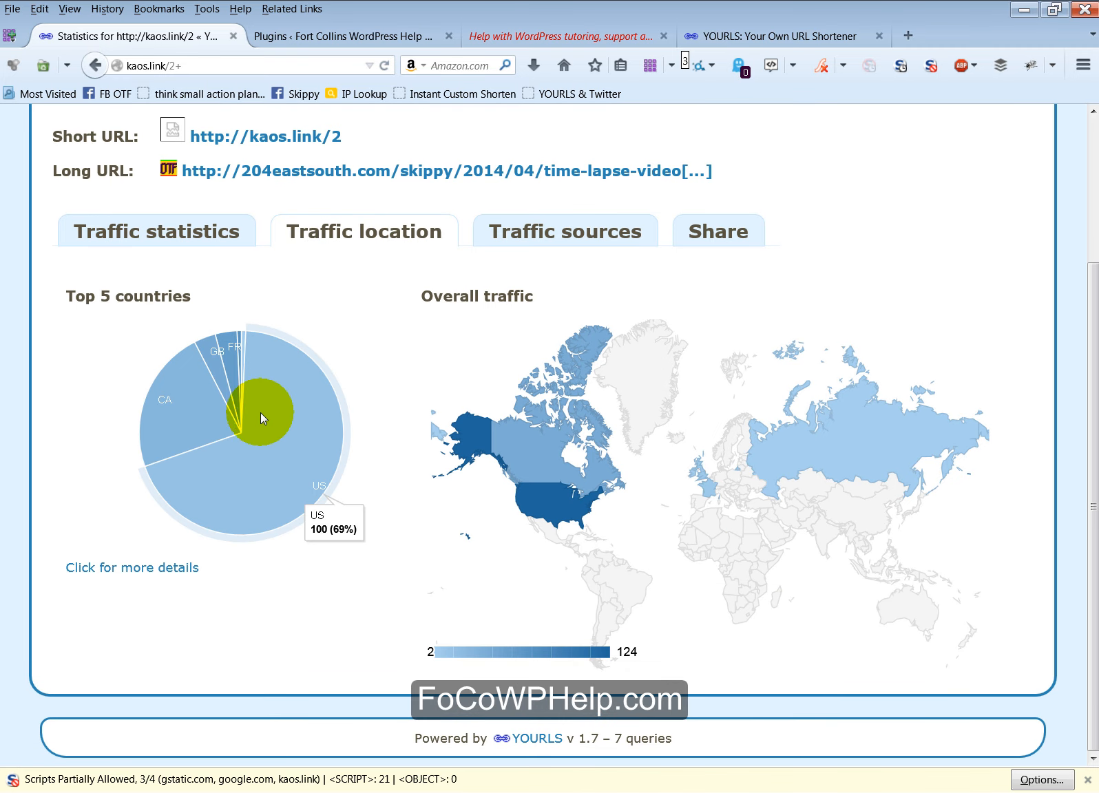
mouse_move(200, 405)
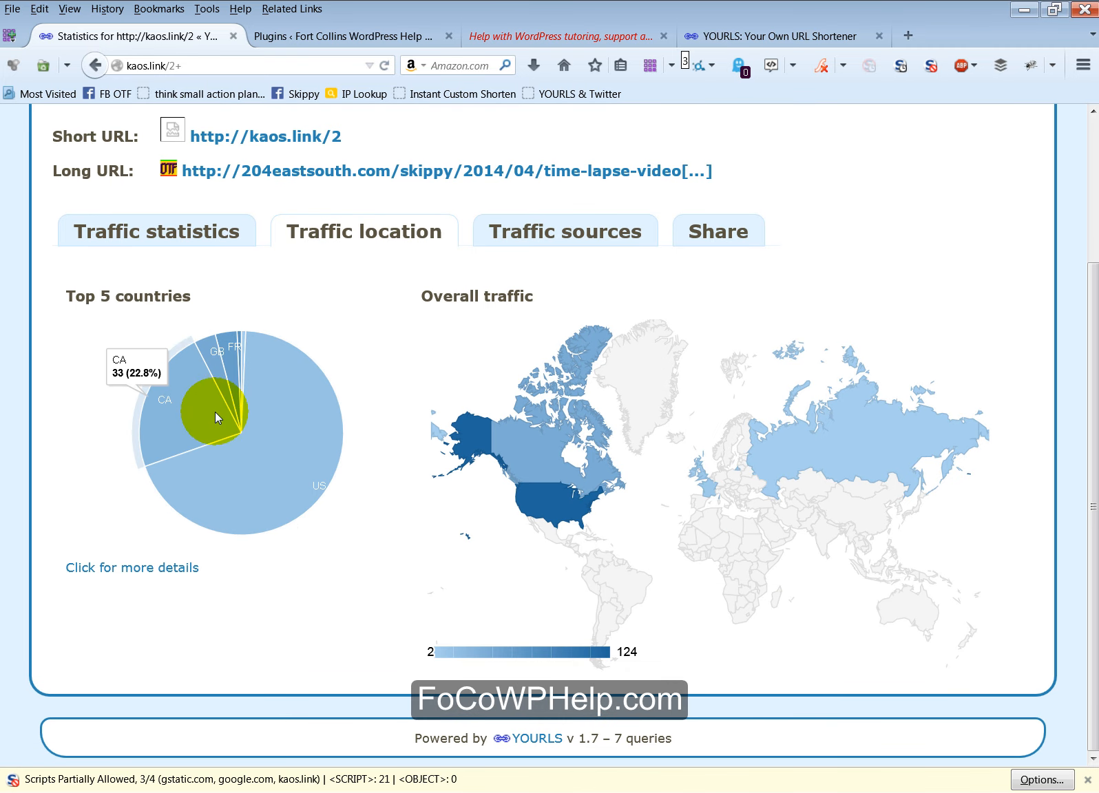
mouse_move(223, 372)
mouse_move(544, 459)
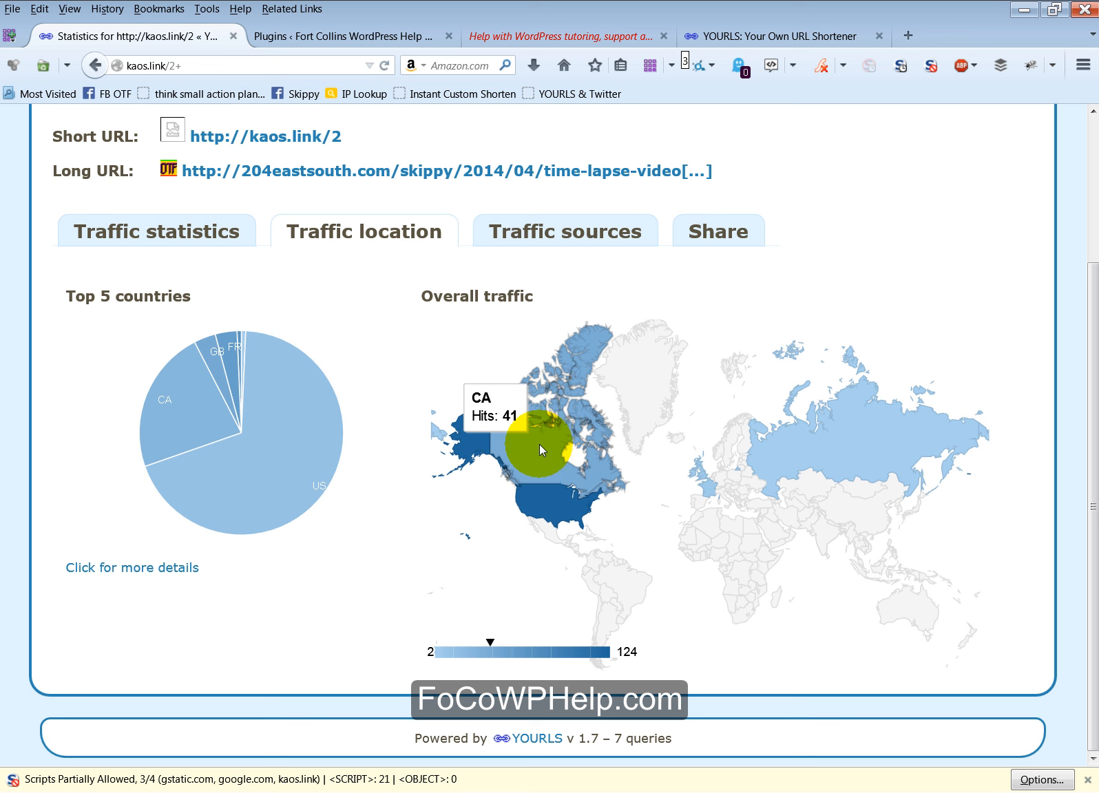
mouse_move(468, 431)
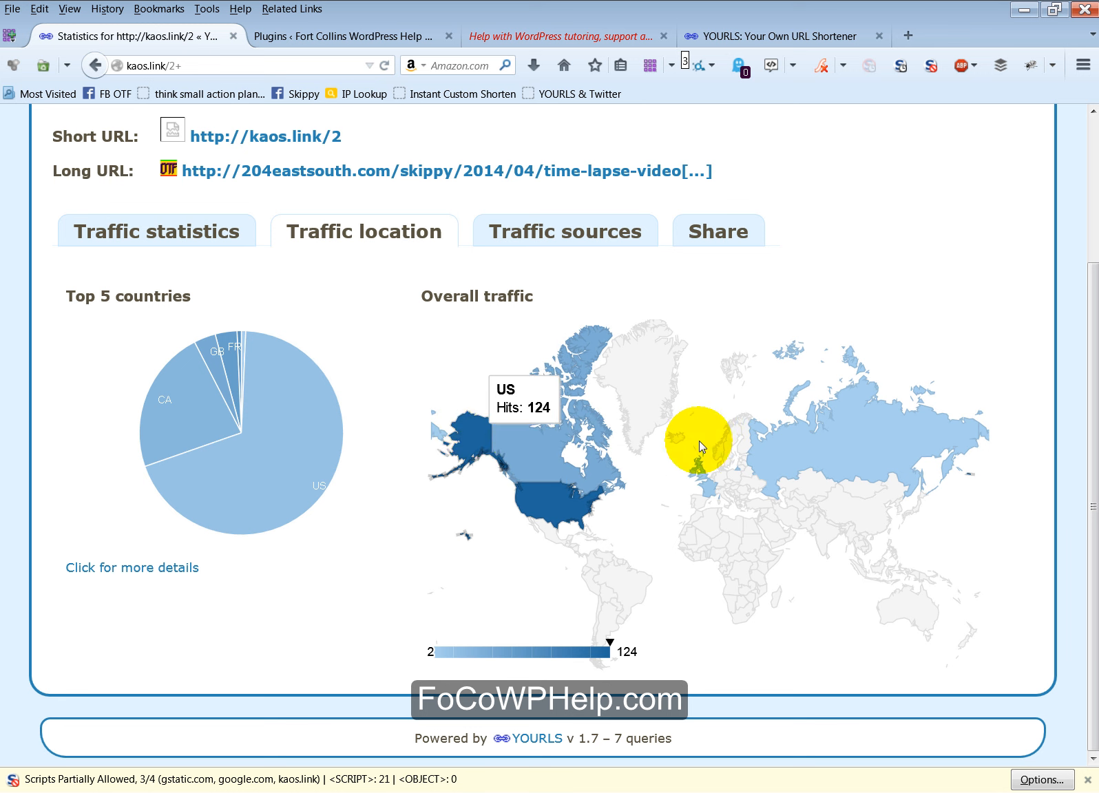
mouse_move(843, 443)
mouse_move(711, 496)
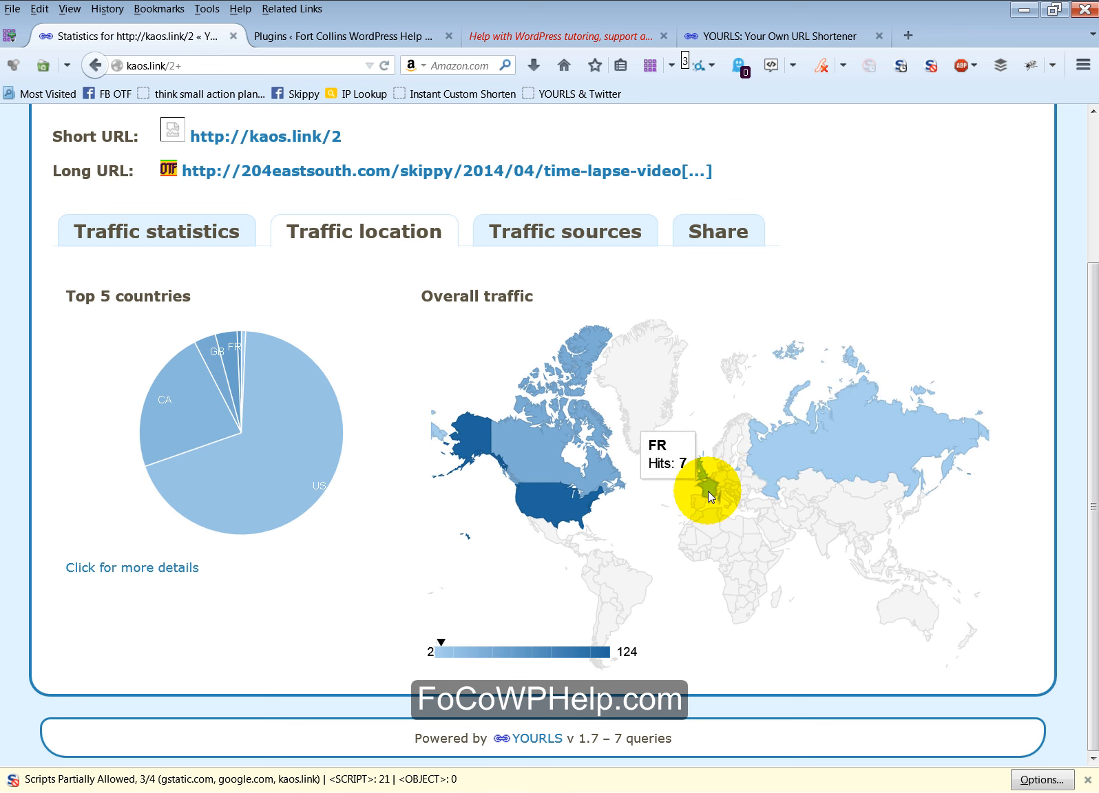
mouse_move(699, 469)
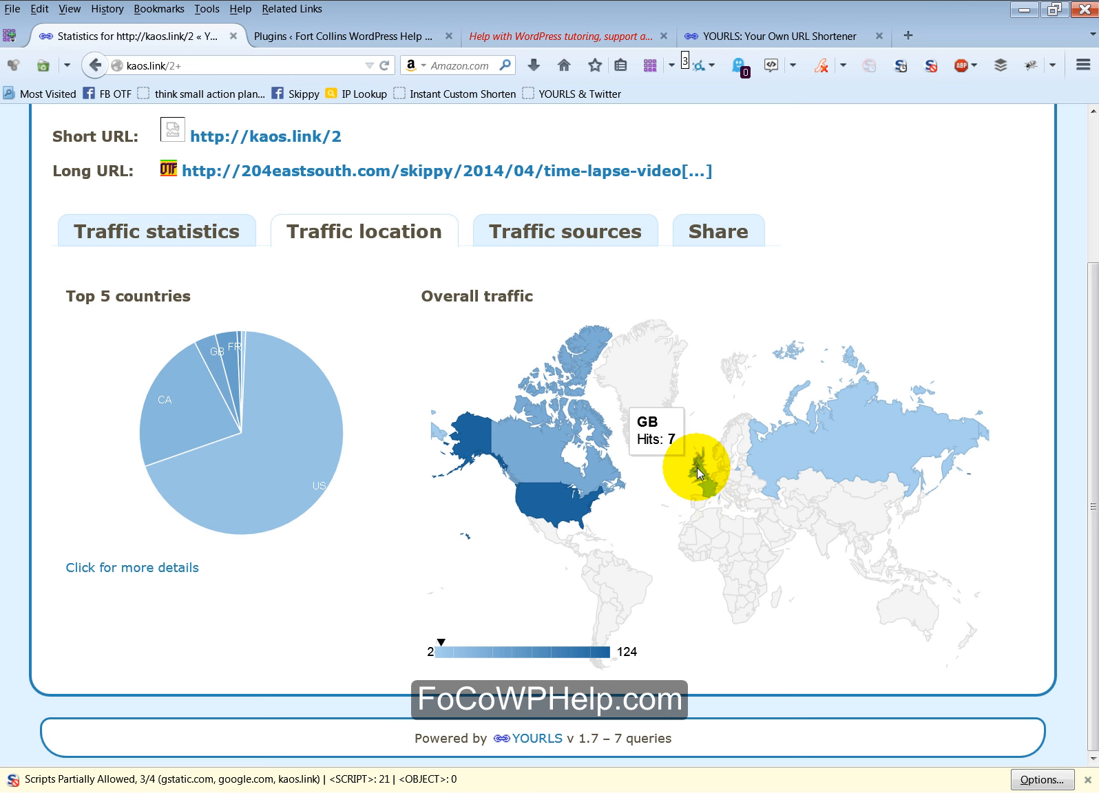
- View the link's traffic sources and expand the details of the t.co referrer
left_click(570, 233)
mouse_move(739, 436)
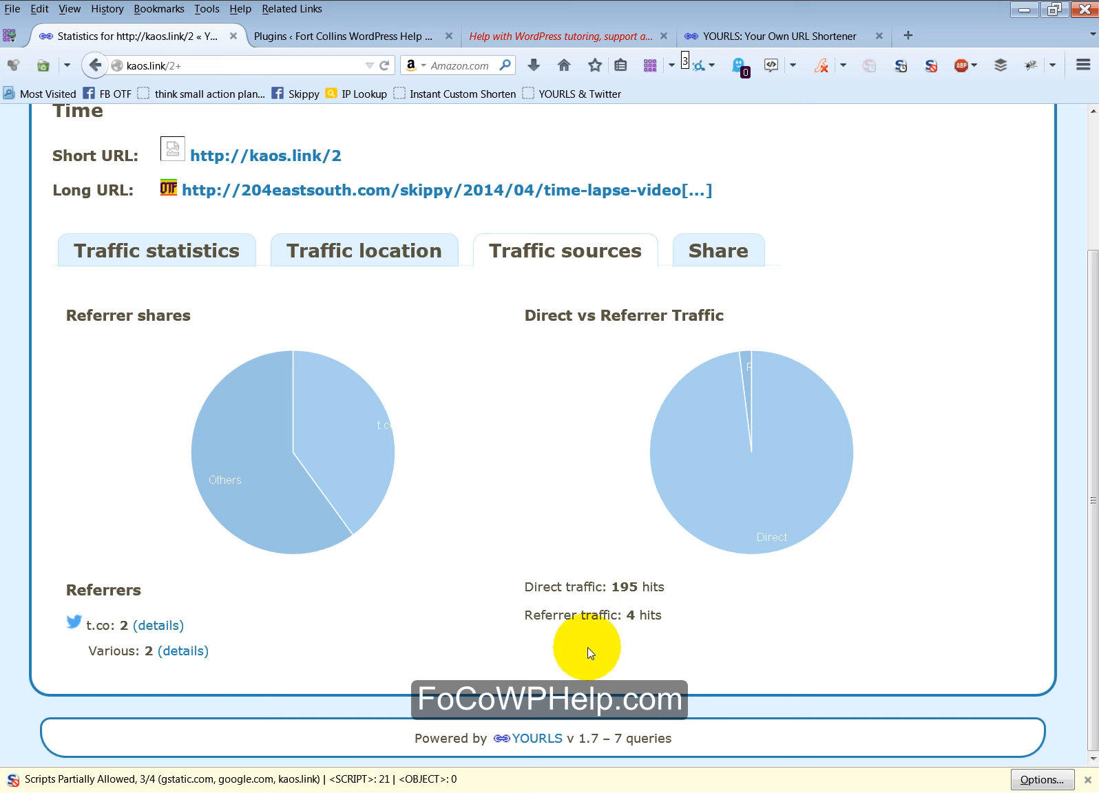
left_click(155, 630)
scroll(337, 613, "down", 1)
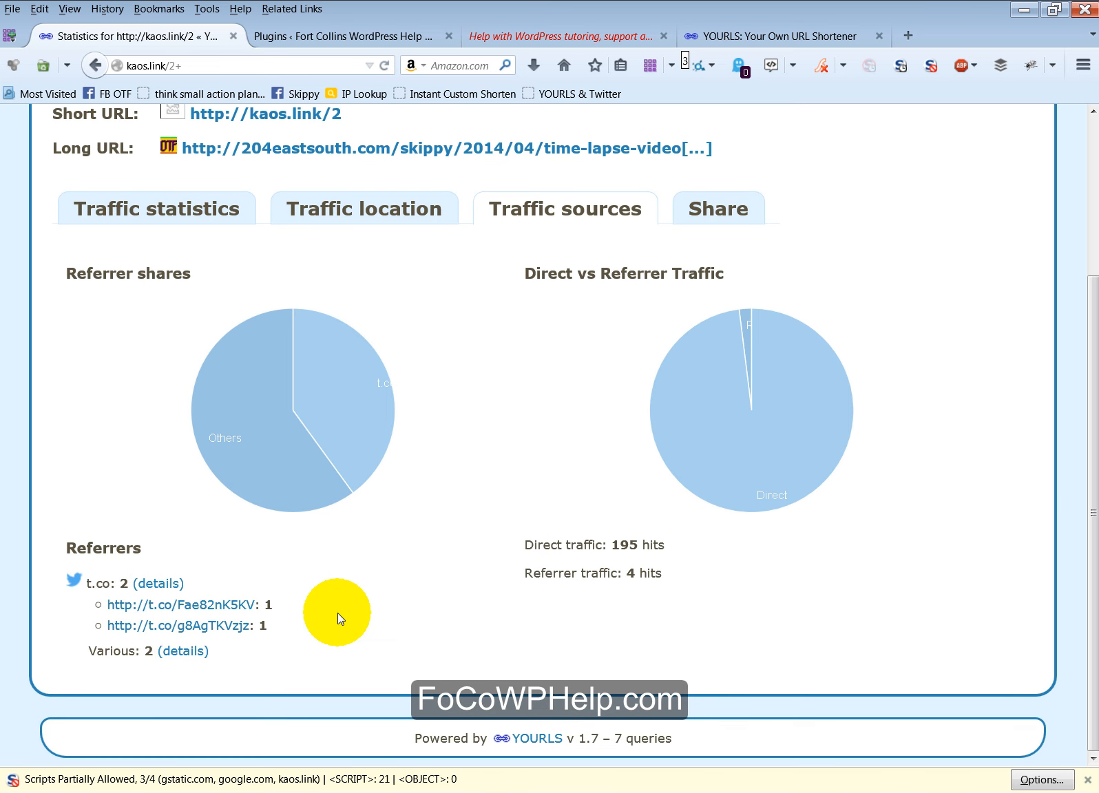
- Open the first t.co referrer link in a new tab, view the page and close that tab again
right_click(228, 613)
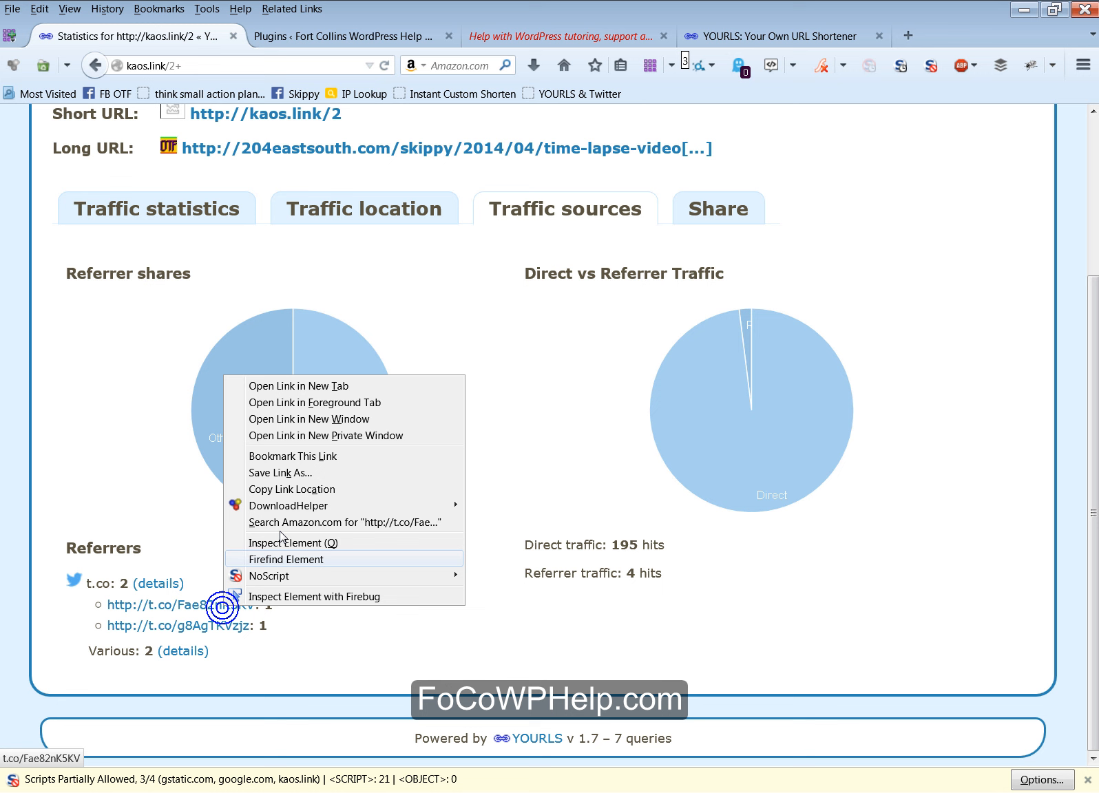
left_click(365, 390)
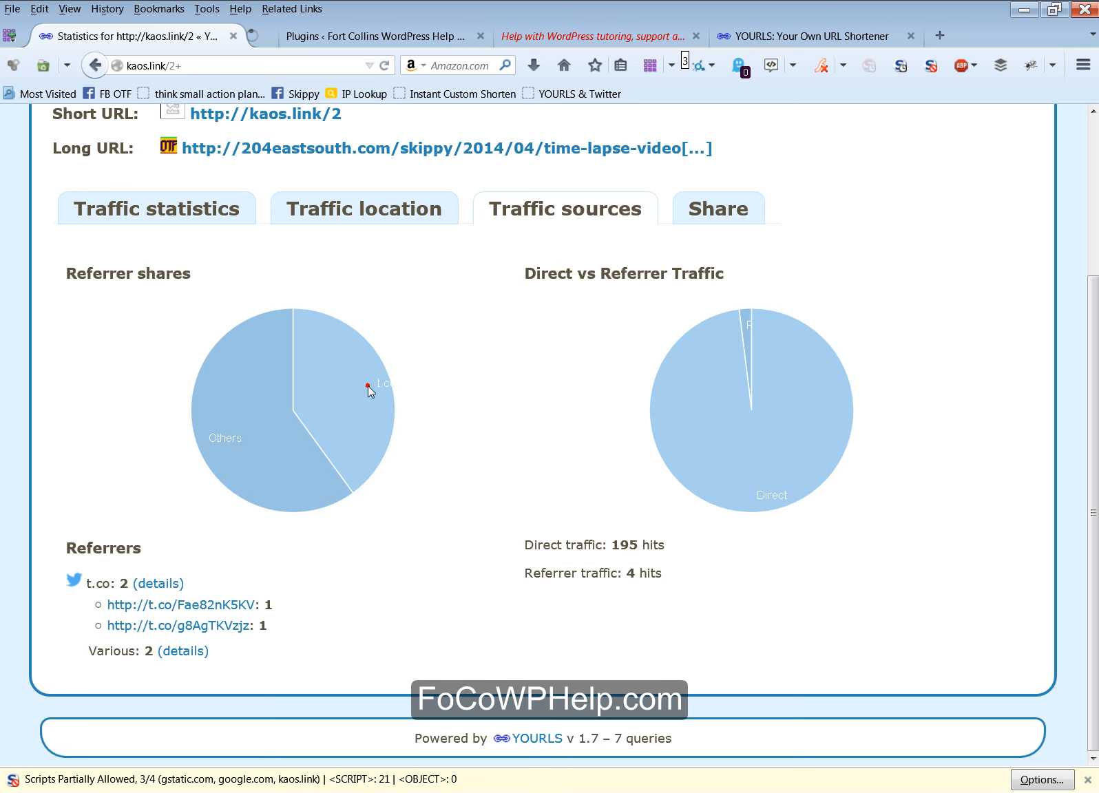
left_click(352, 33)
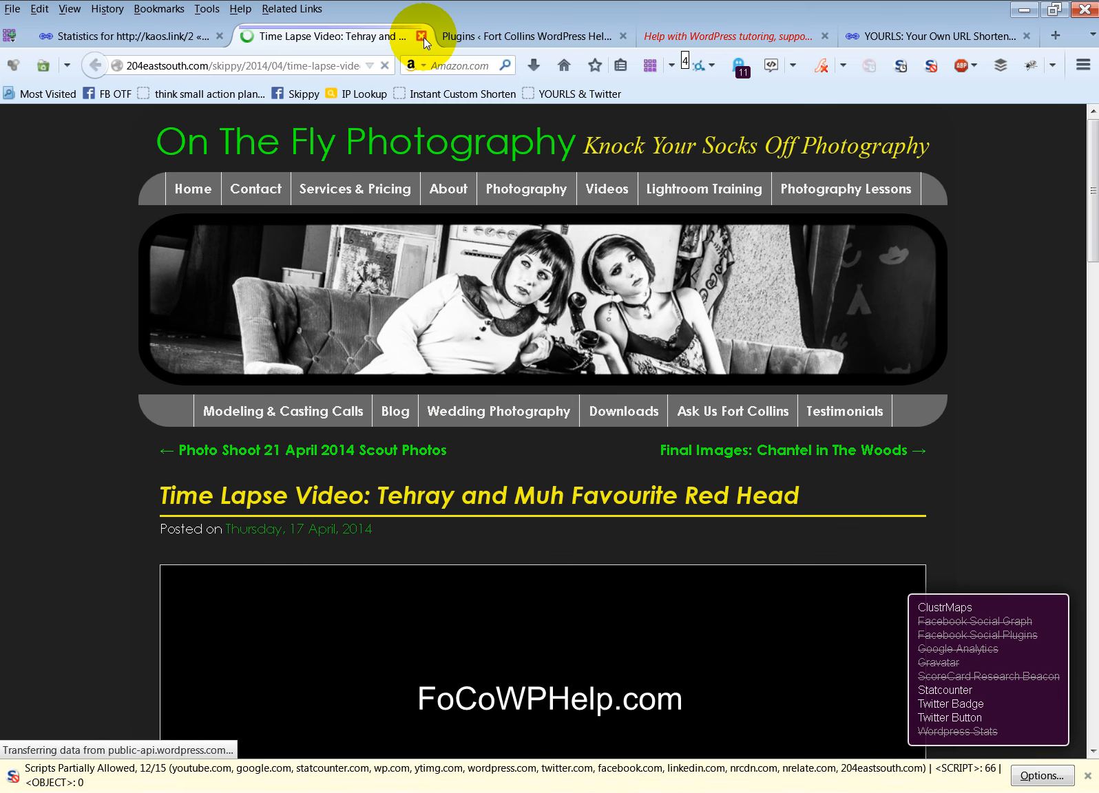
left_click(420, 36)
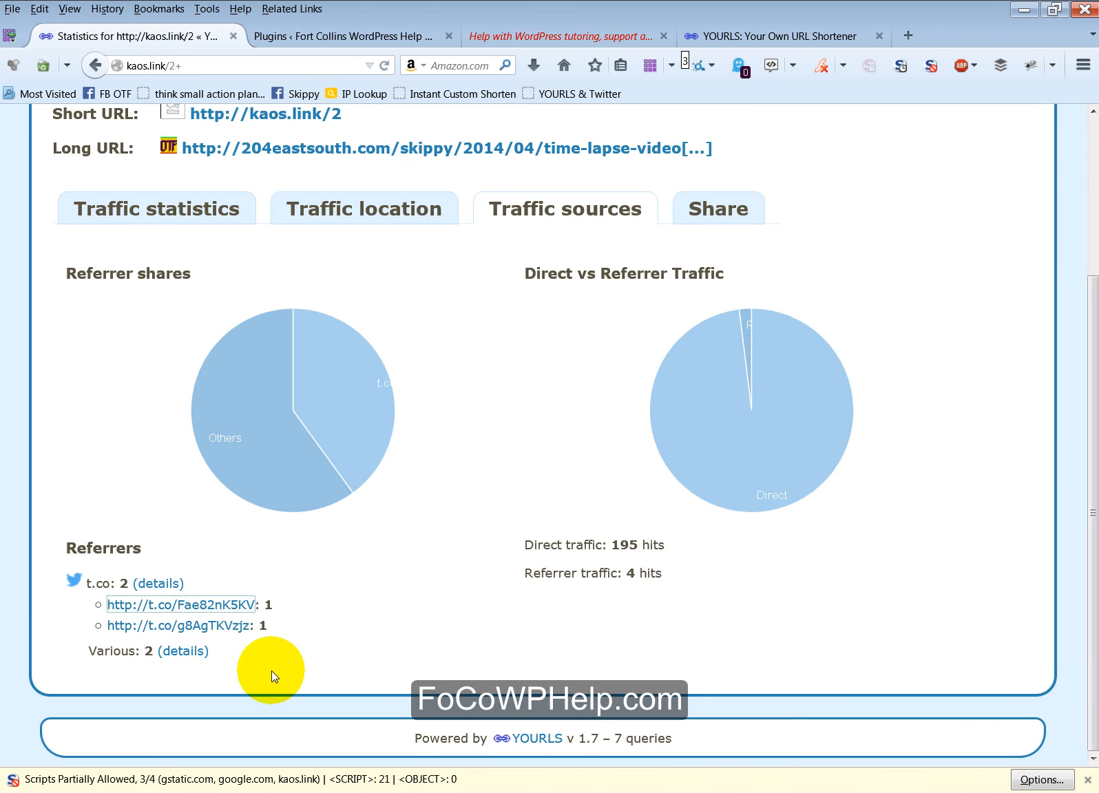
- View the link's sharing options and open a Twitter post with the Quick Share text
left_click(716, 209)
mouse_move(198, 525)
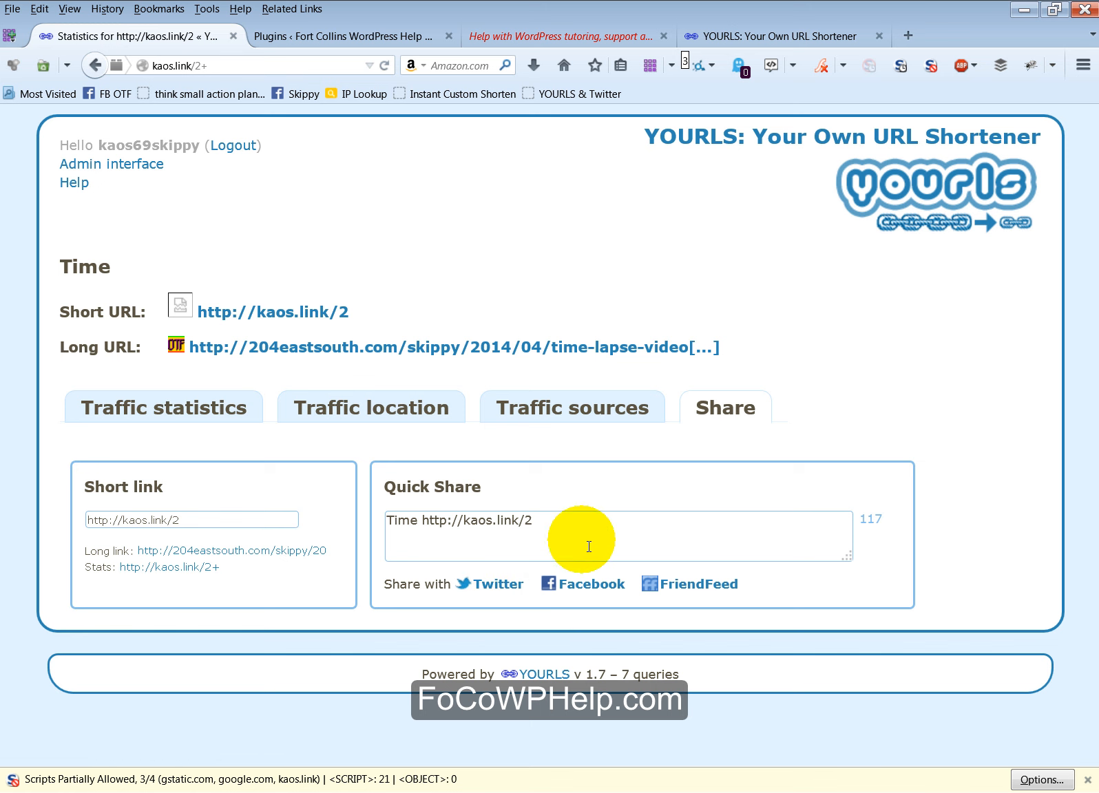
left_click(613, 537)
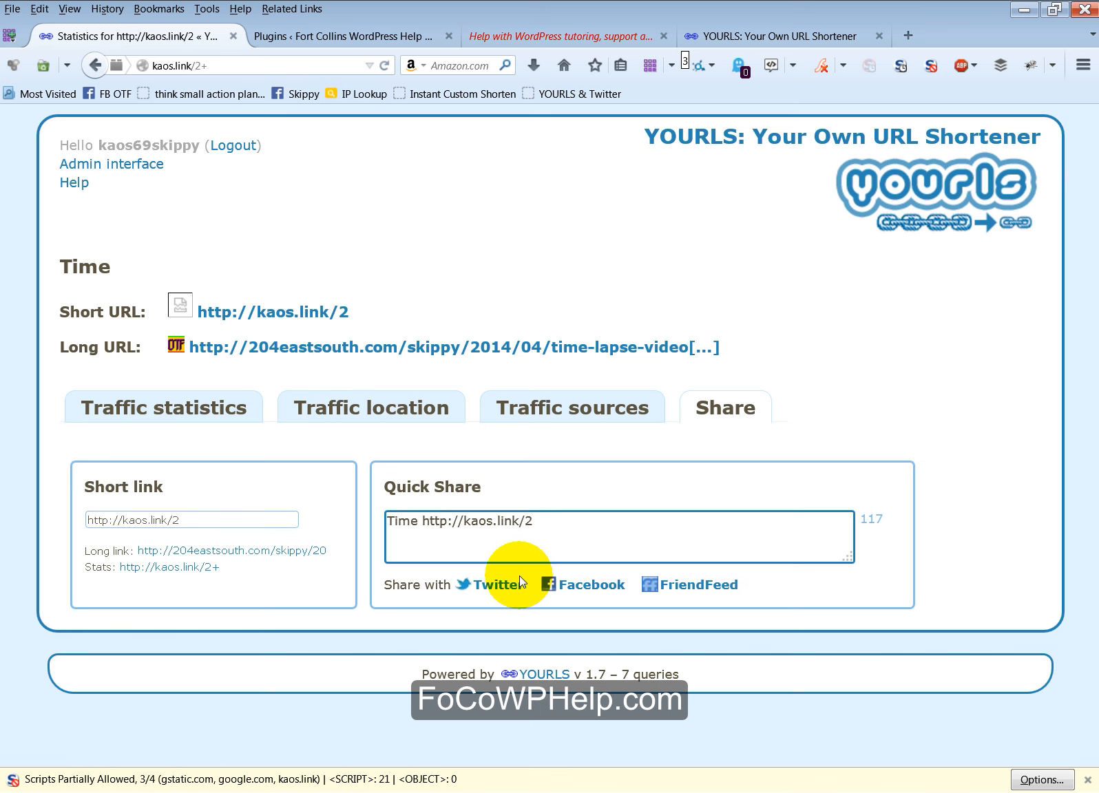
left_click(499, 585)
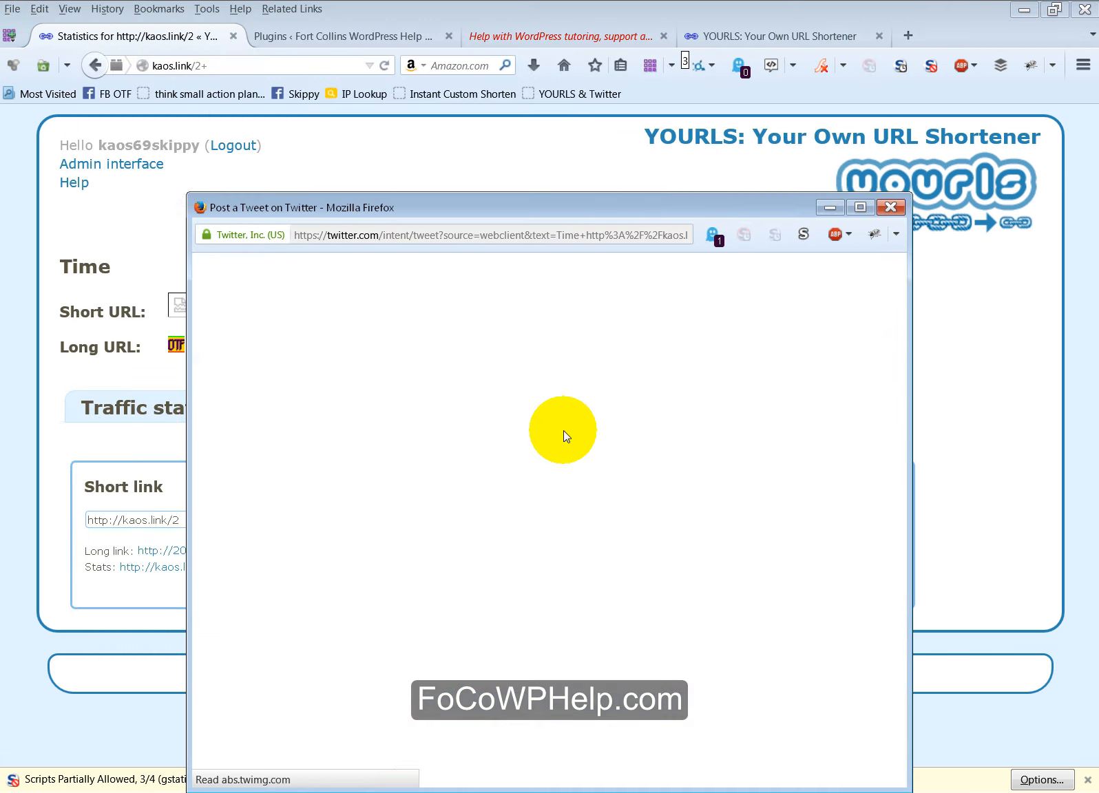
left_click(484, 362)
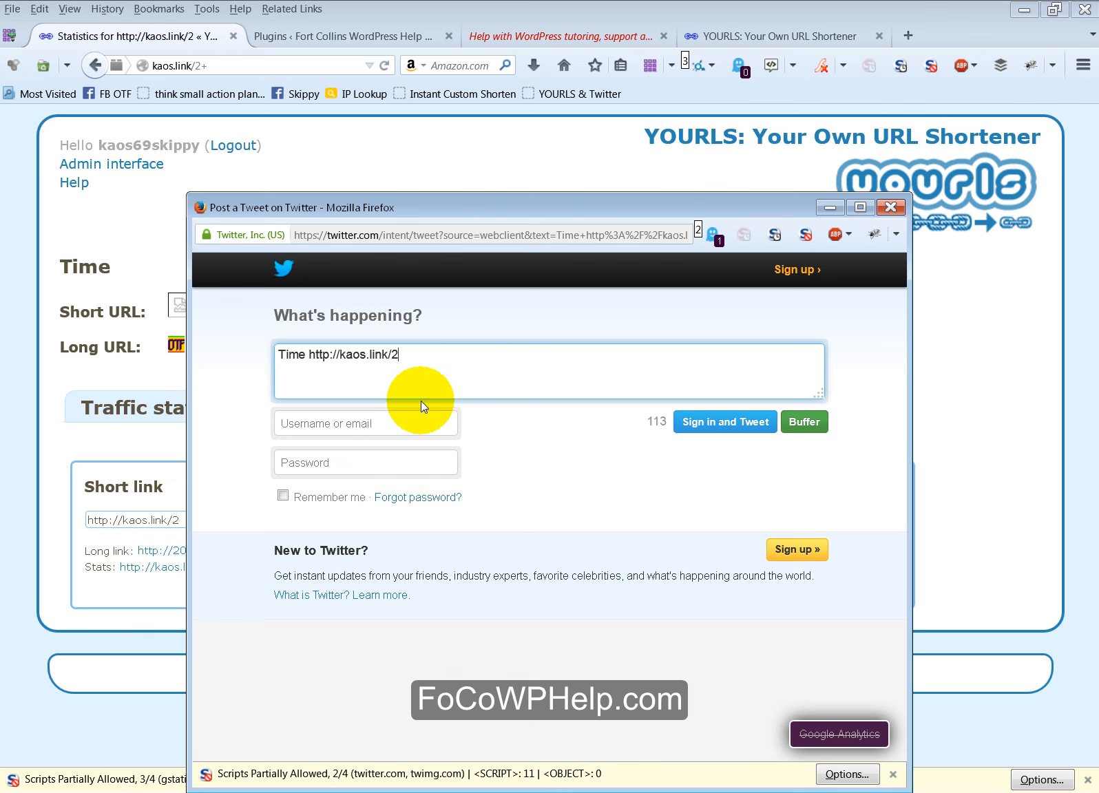
- Close the Twitter window without posting and return to the admin interface's link list
left_click(890, 208)
left_click(783, 344)
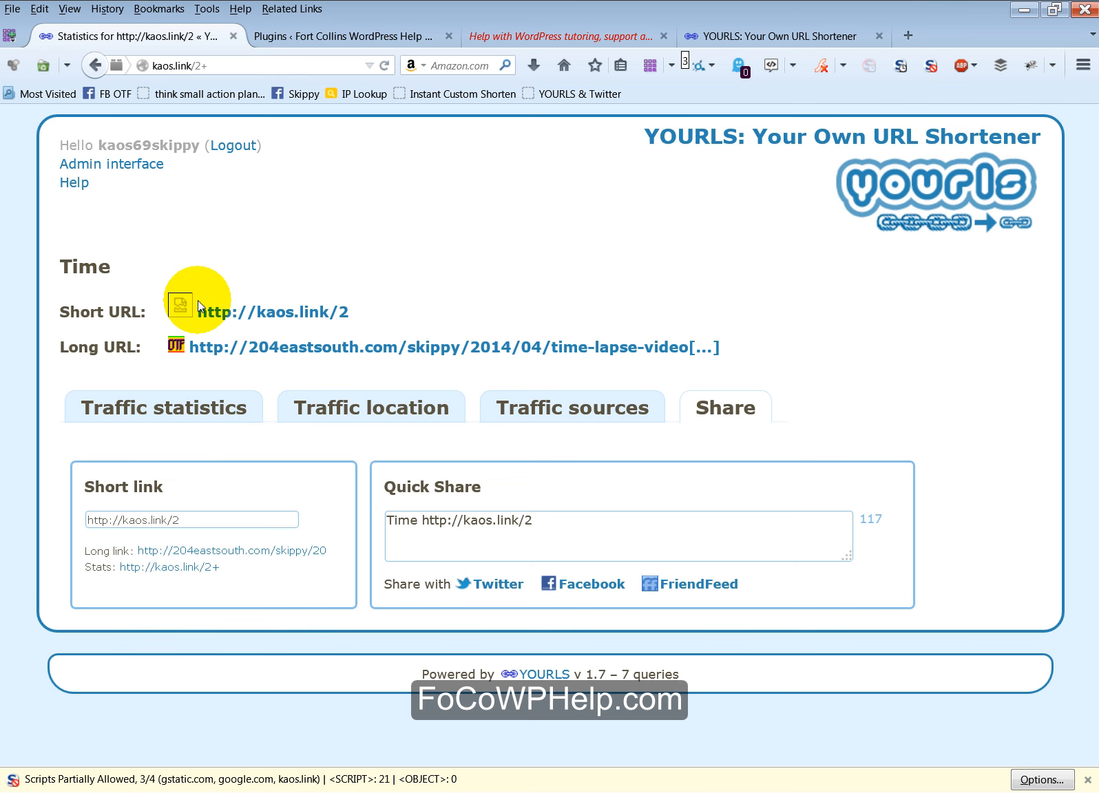
left_click(144, 168)
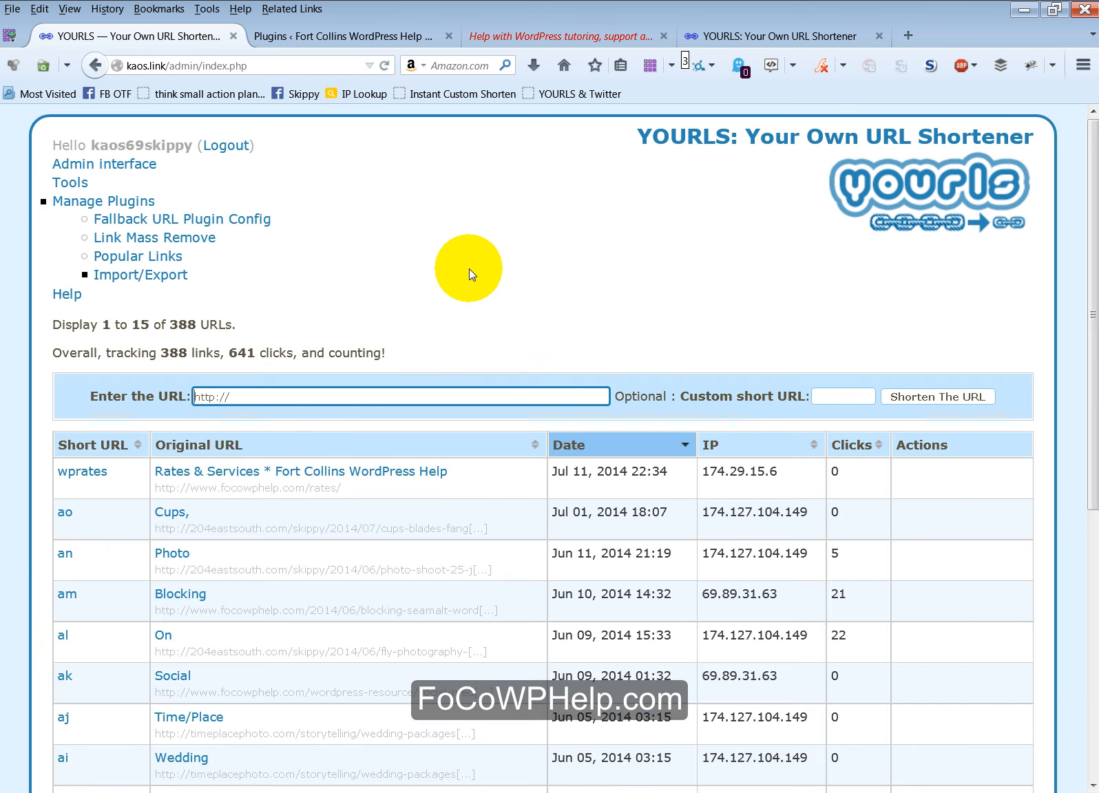
- Open the plugin management page and review the installed plugins with their descriptions
scroll(464, 264, "down", 5)
scroll(465, 264, "up", 5)
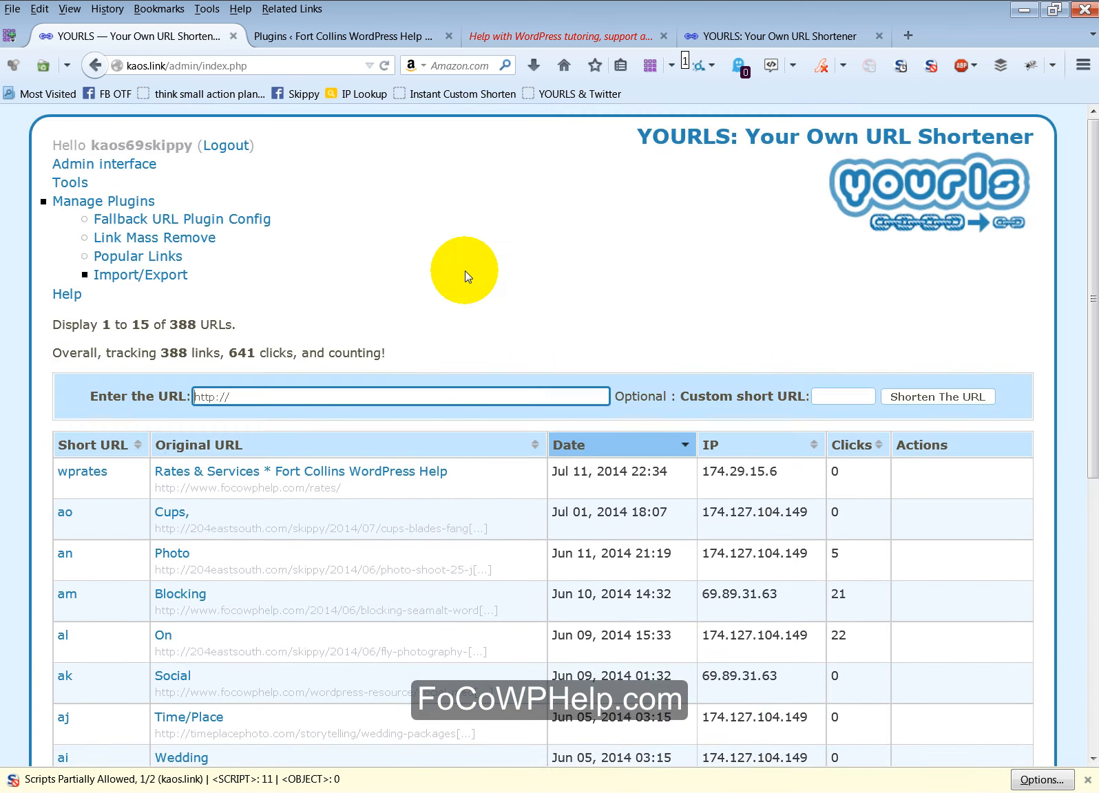
left_click(146, 207)
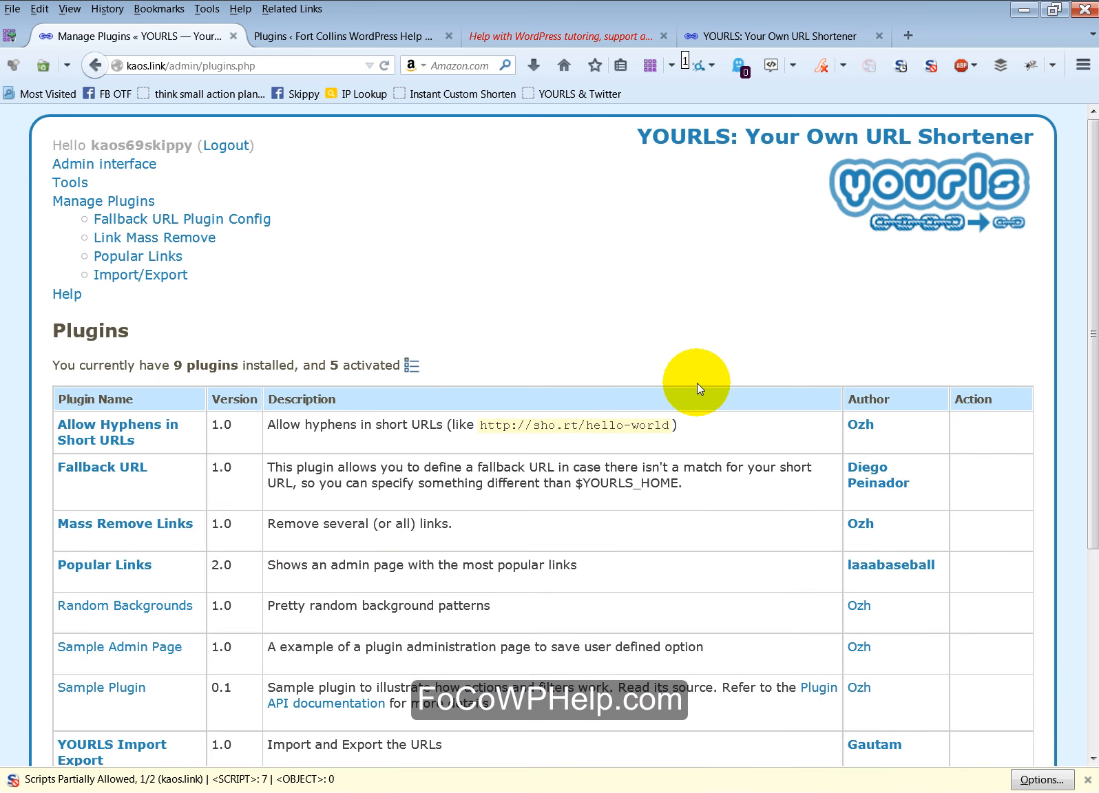
scroll(874, 435, "down", 1)
scroll(874, 435, "down", 4)
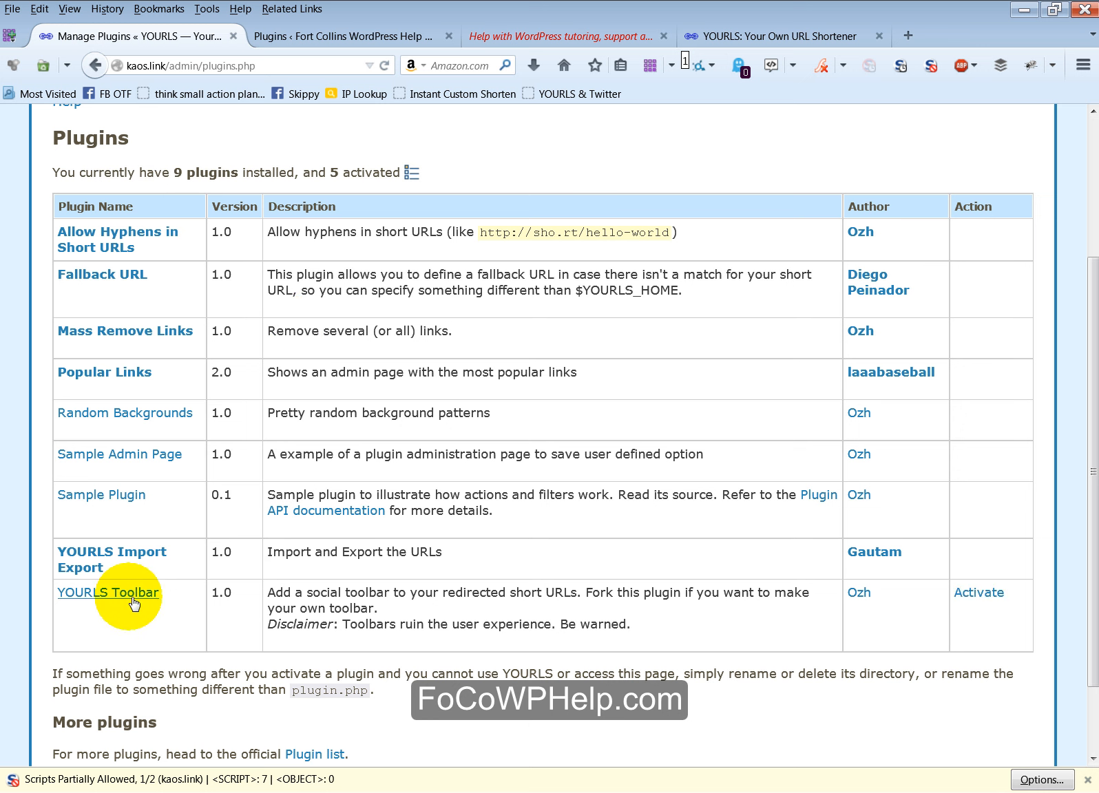
mouse_move(137, 595)
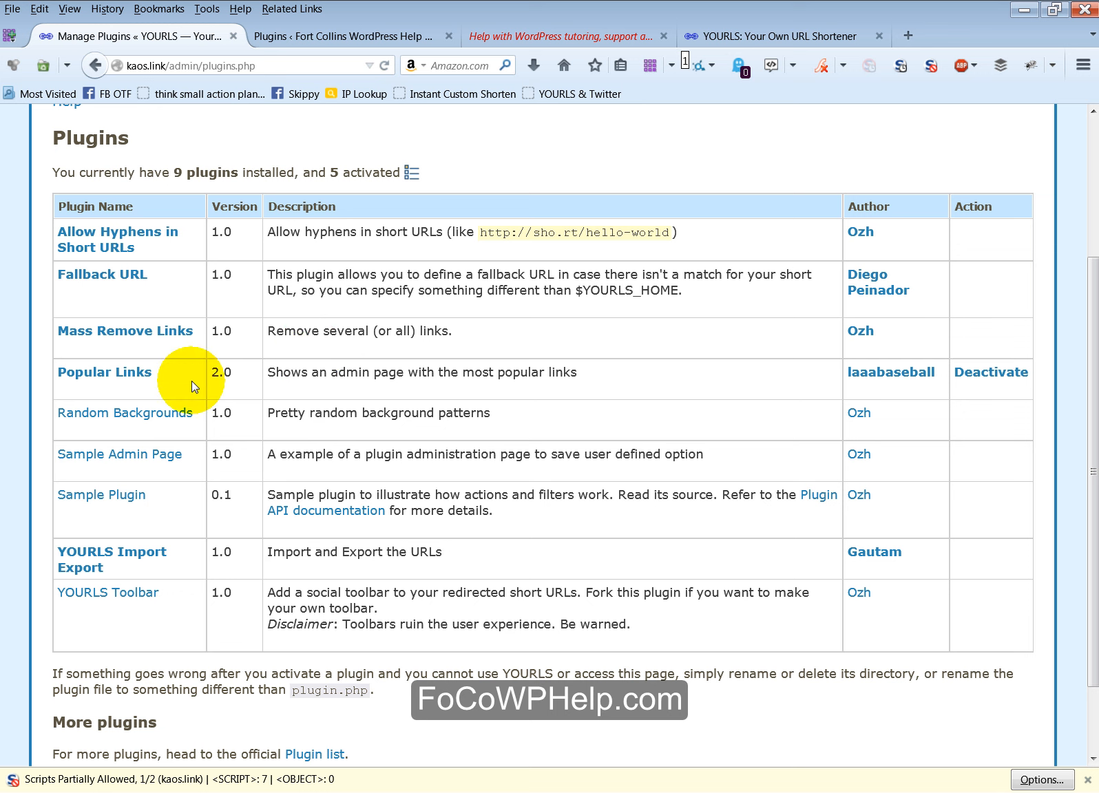
left_click(605, 373)
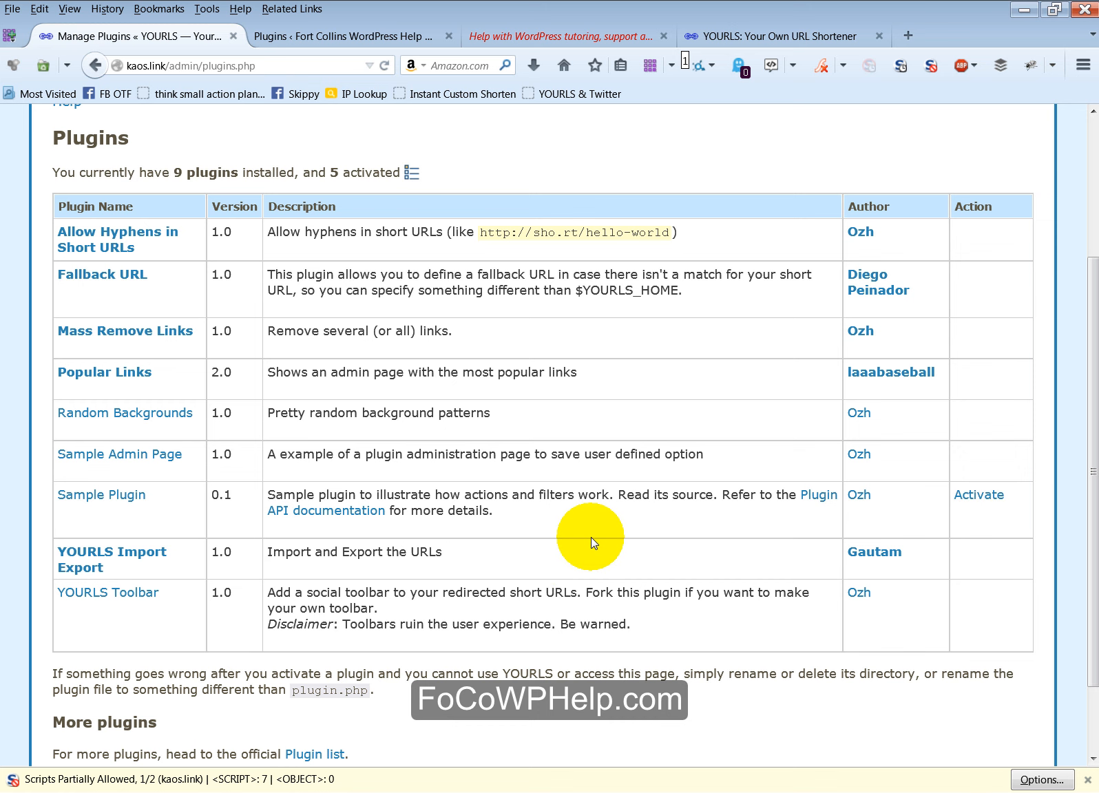
- View the Fallback URL plugin's configuration page and the Import/Export page without changing any settings
scroll(682, 420, "up", 5)
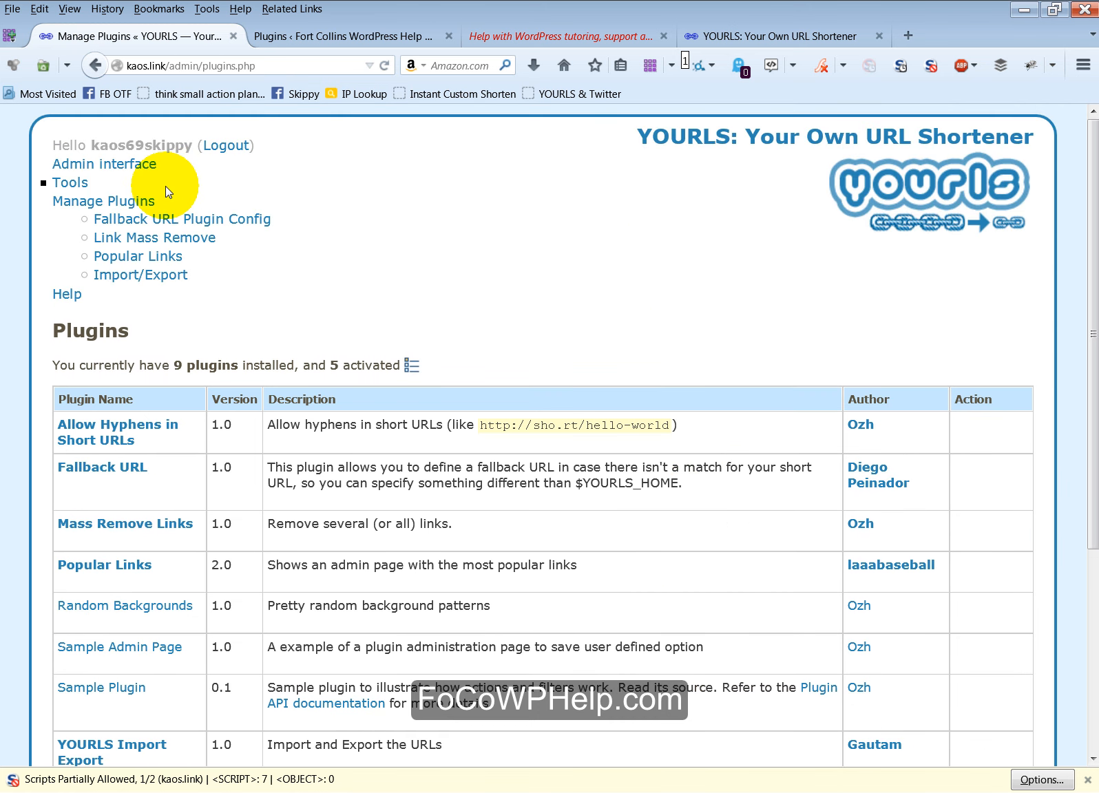
left_click(251, 220)
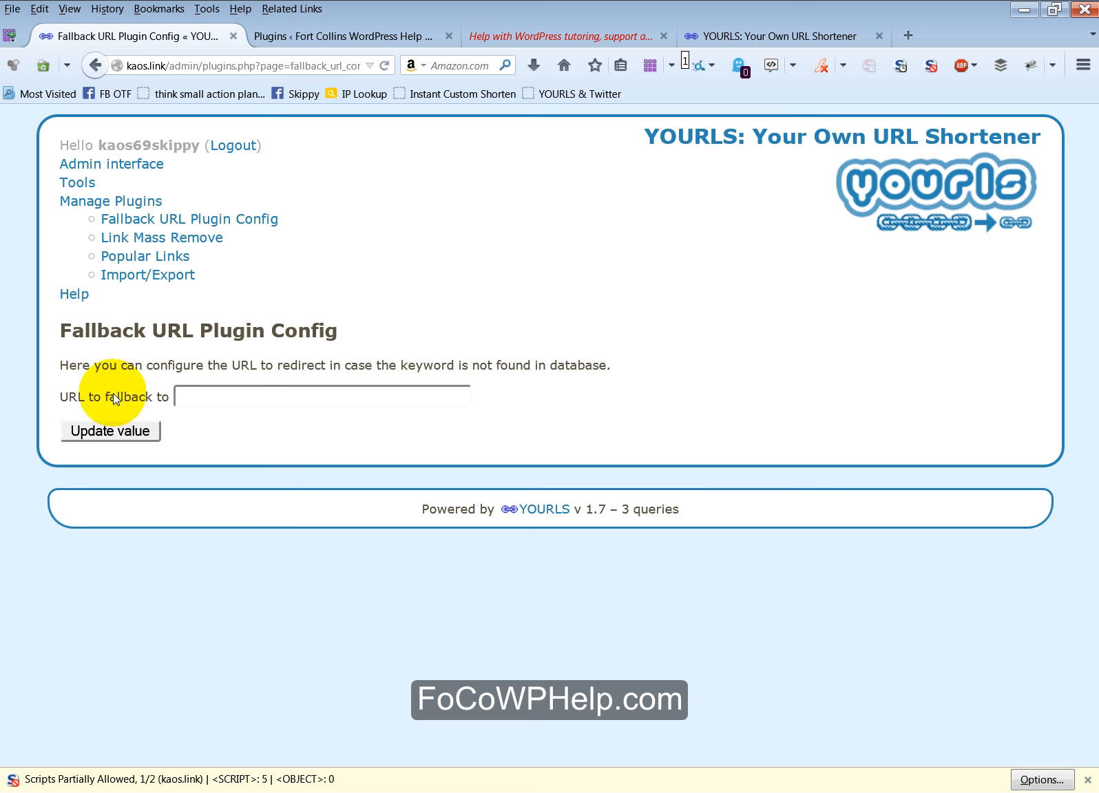
left_click(200, 398)
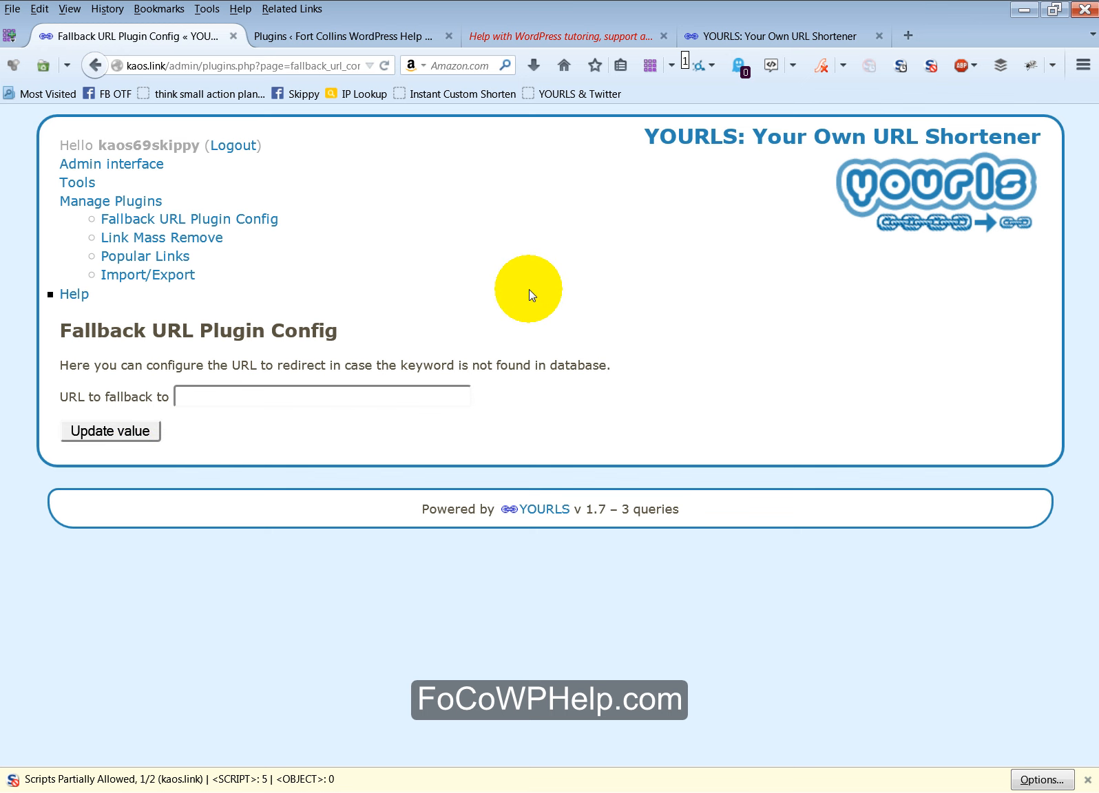
left_click(189, 277)
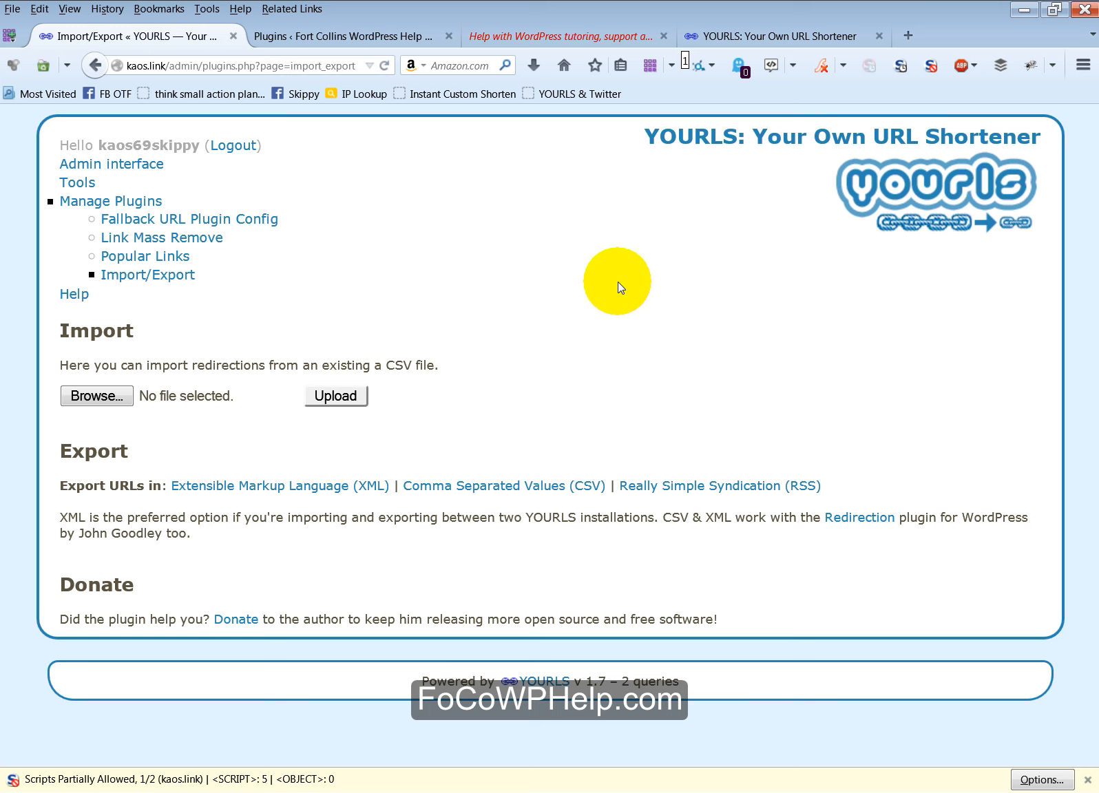
- Open the Popular Links page and compare the lists for the last 7, 30, 60 and 90 days
left_click(182, 255)
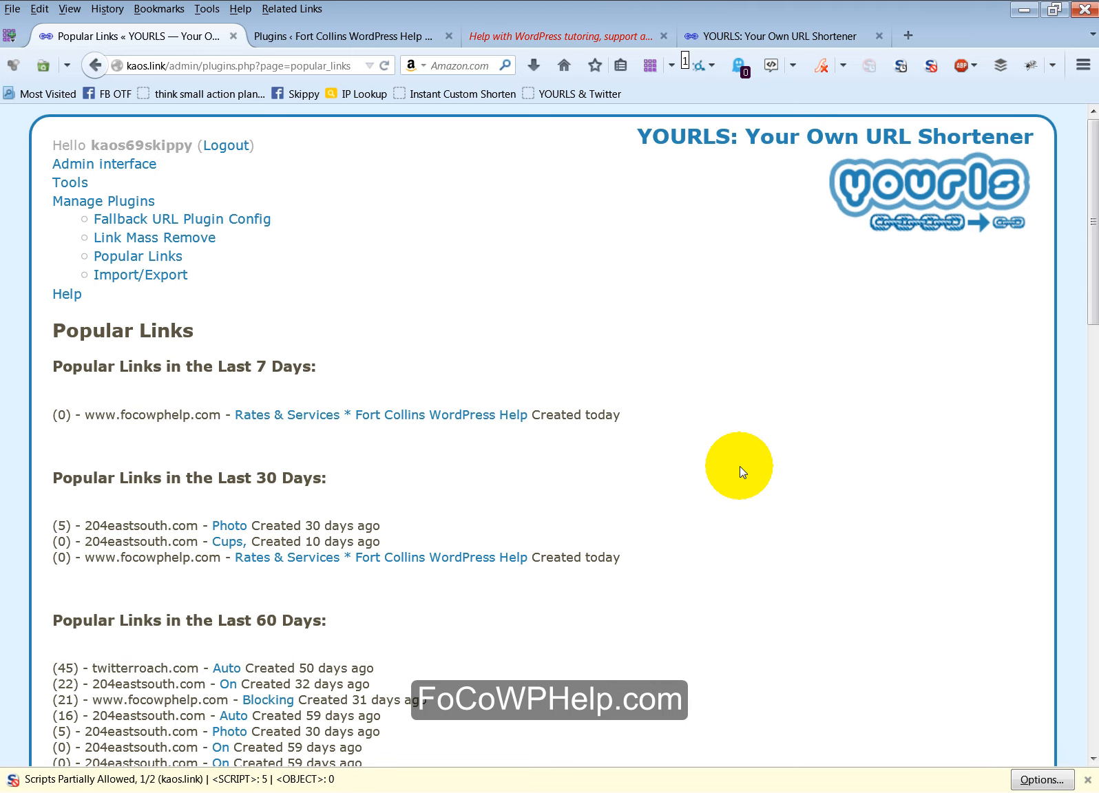
scroll(739, 466, "down", 5)
scroll(739, 466, "down", 3)
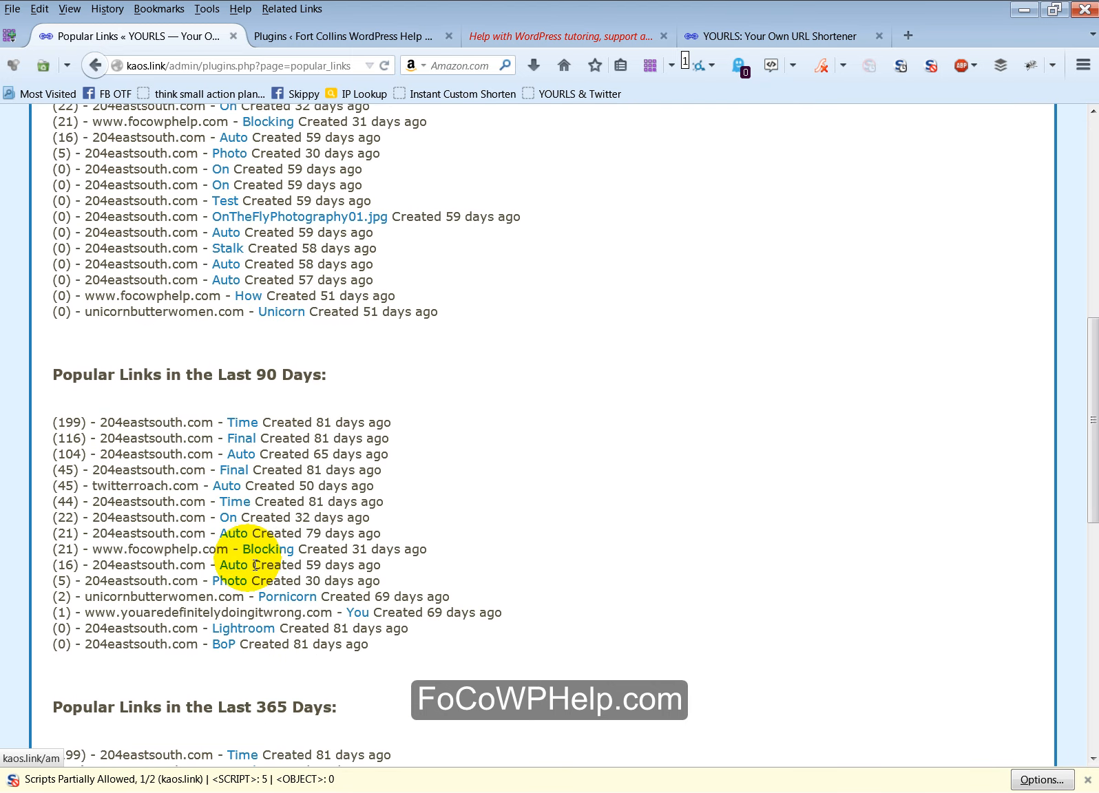
scroll(640, 462, "up", 5)
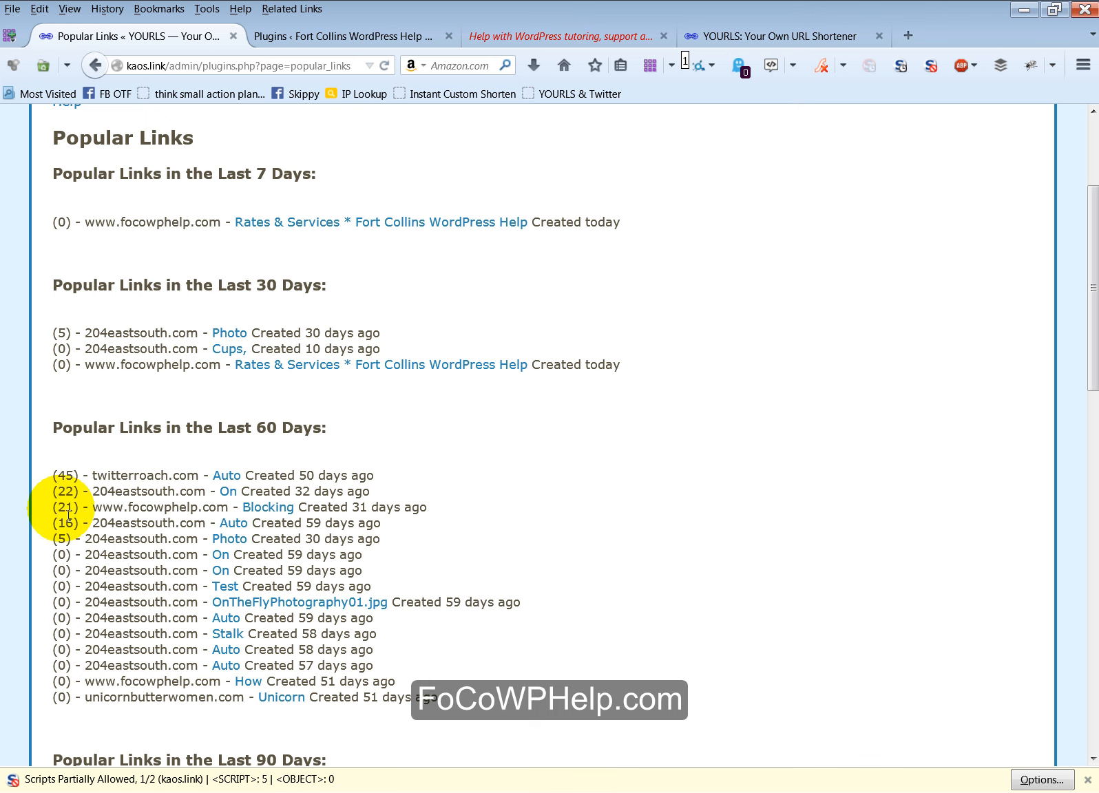
scroll(419, 497, "down", 5)
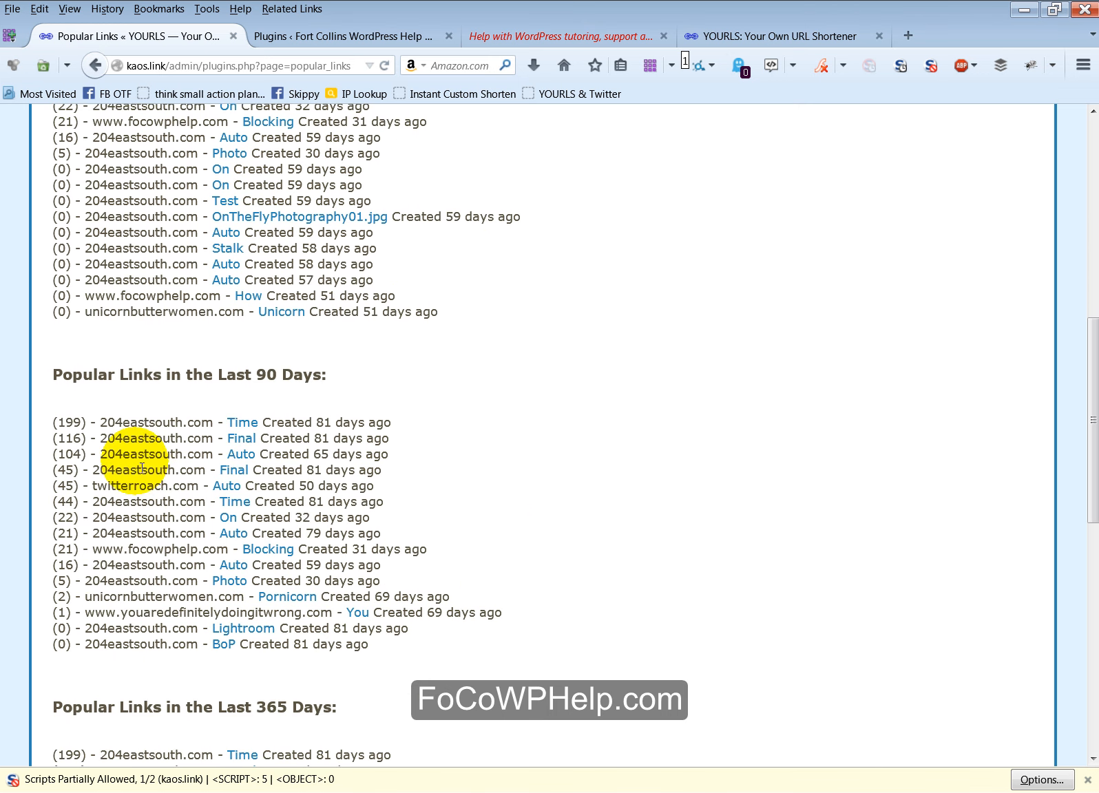
scroll(523, 463, "up", 5)
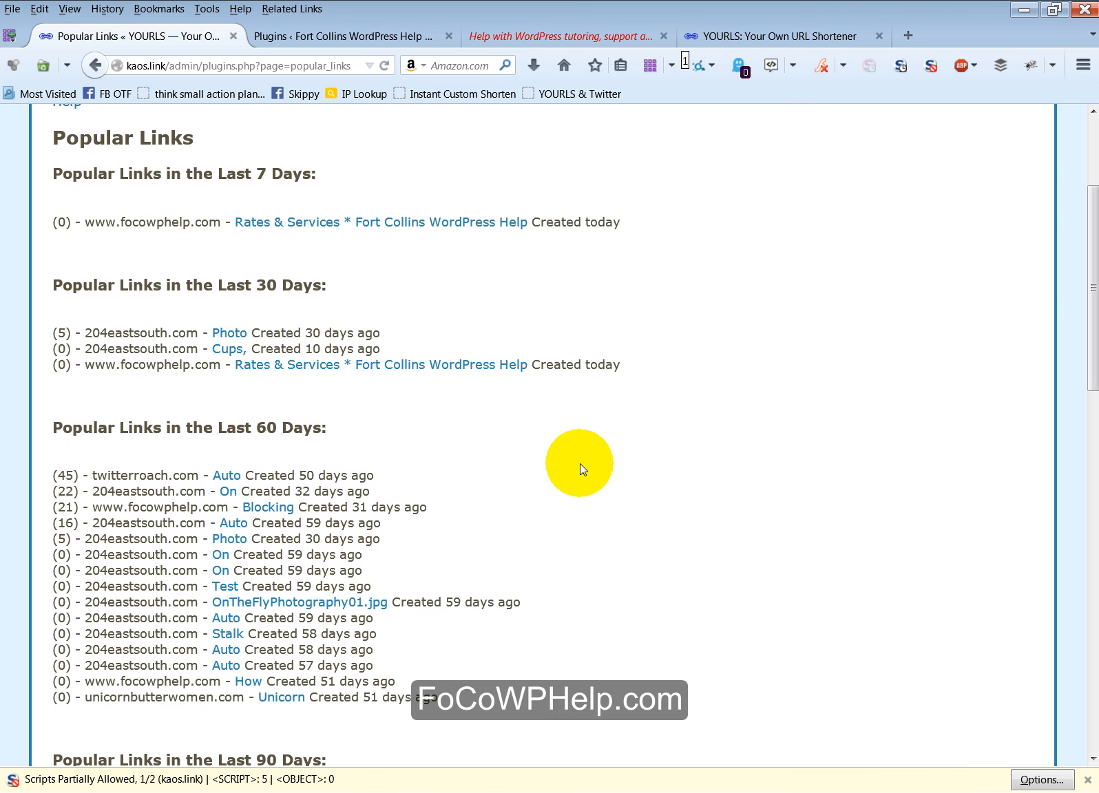
scroll(347, 345, "up", 3)
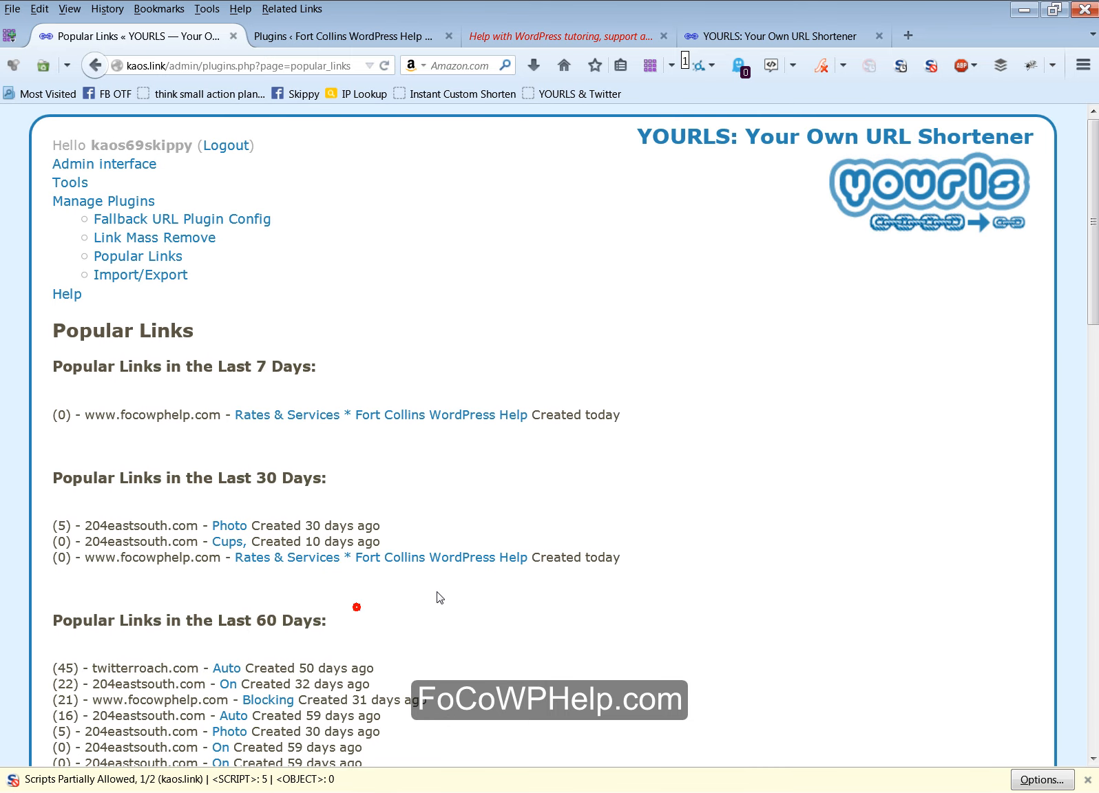
- Examine the popular links for the longer periods, down to the click counts and creation ages for the last 1000 days
scroll(434, 591, "down", 10)
scroll(440, 441, "down", 3)
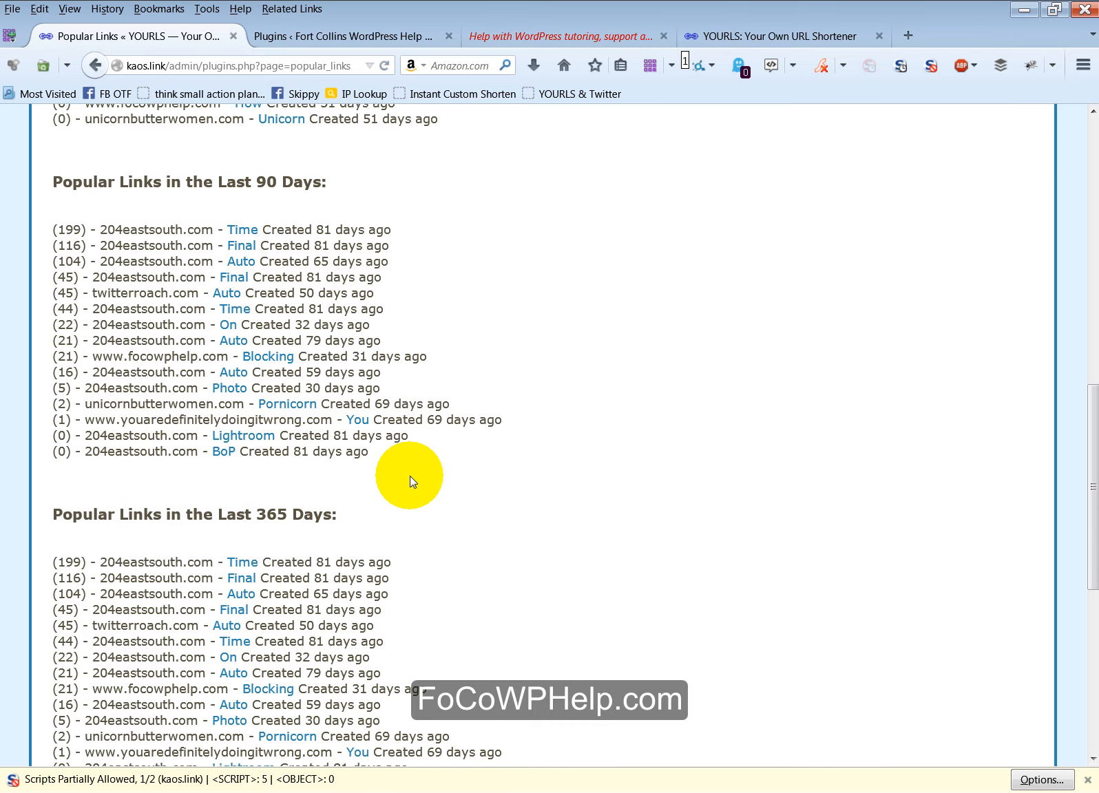
scroll(601, 474, "down", 6)
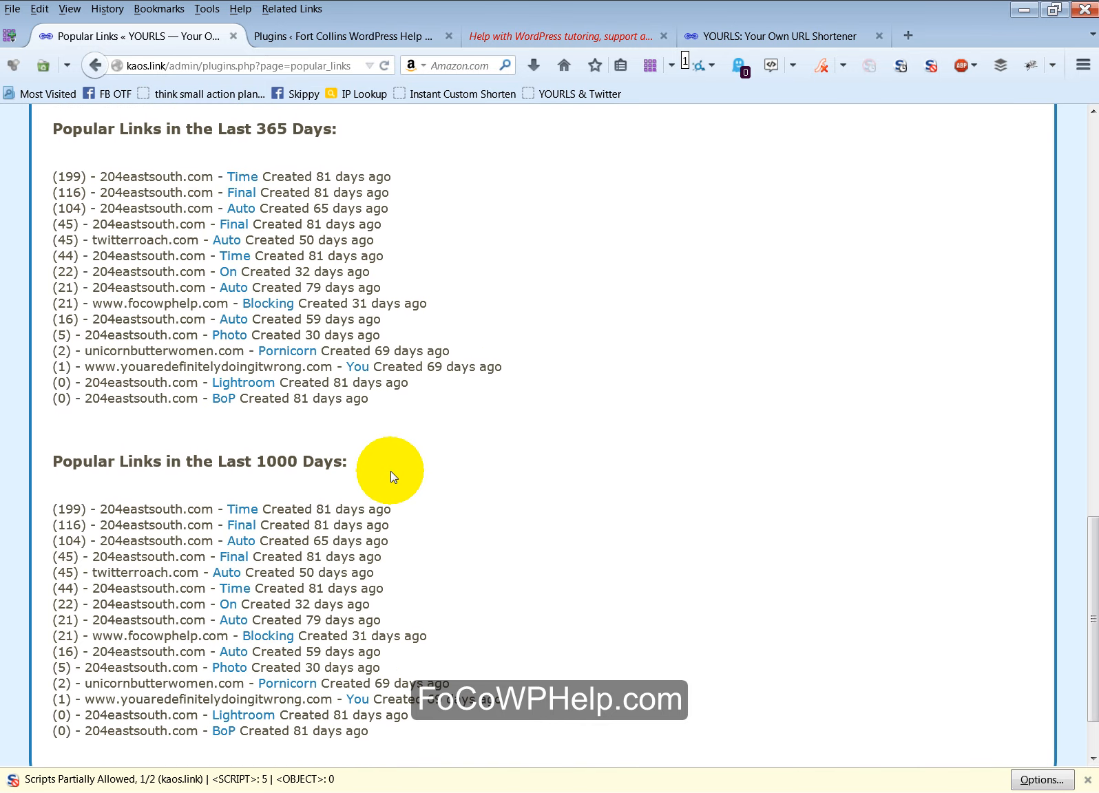
scroll(592, 447, "down", 2)
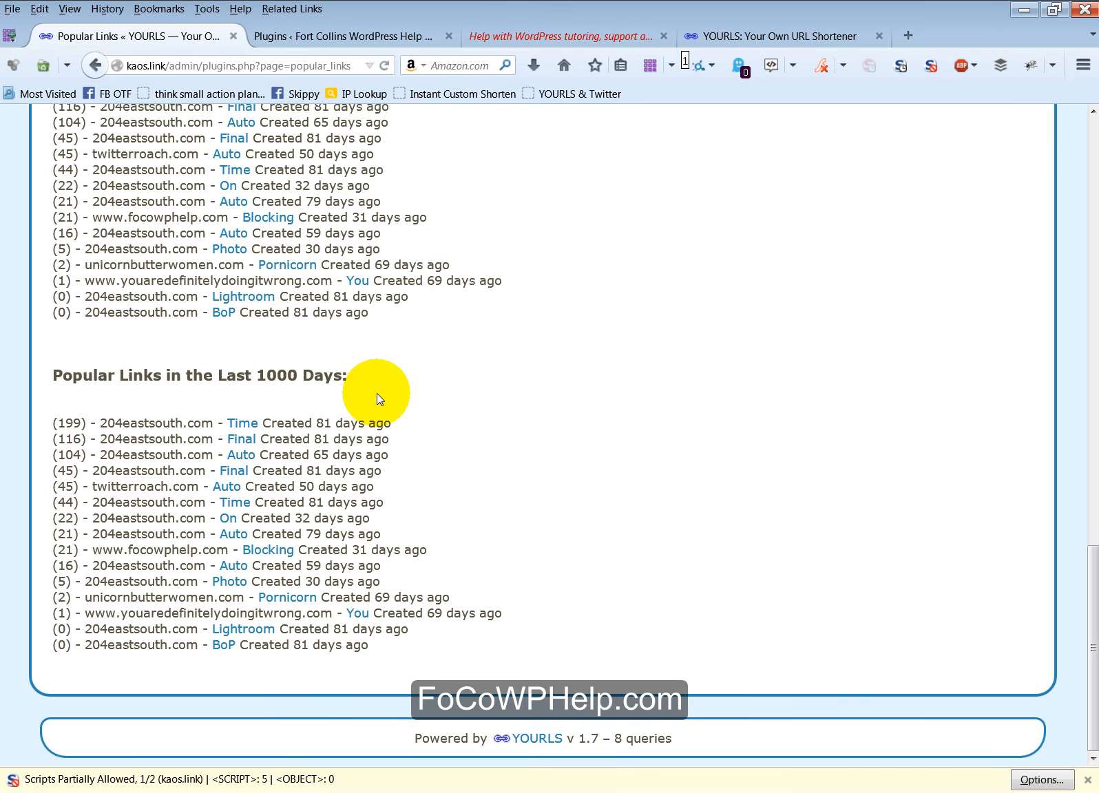
left_click_drag(374, 369, 182, 387)
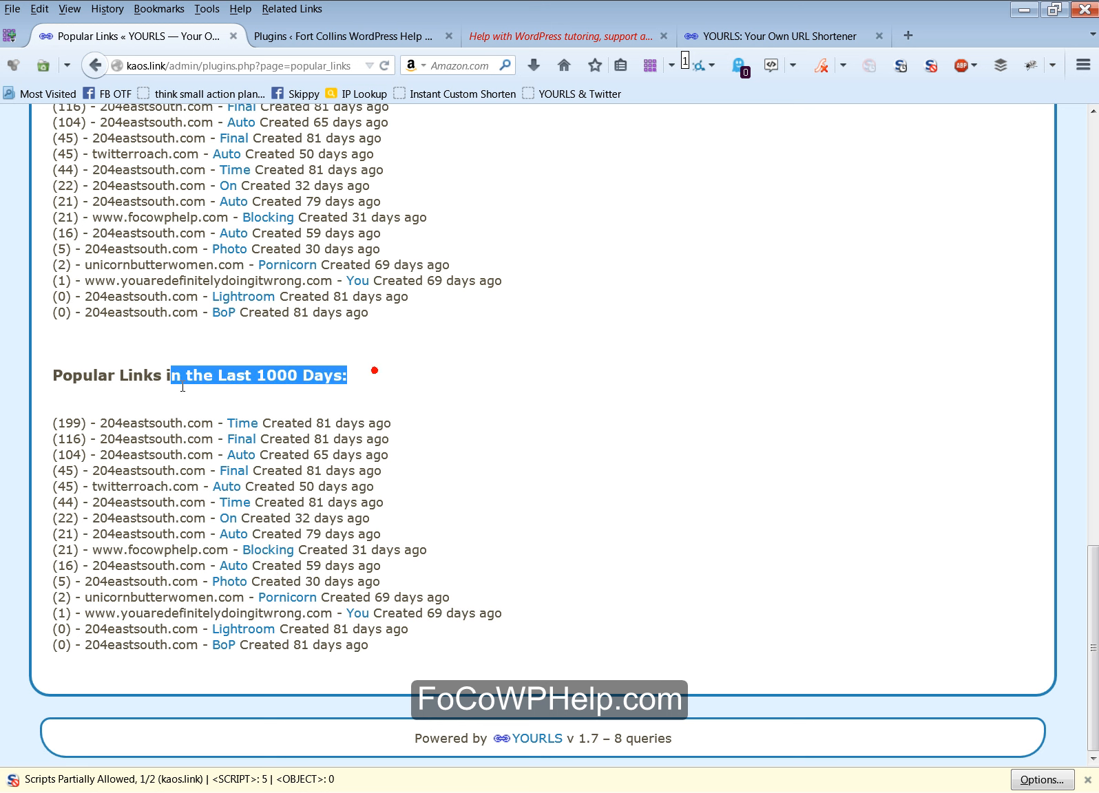
left_click(339, 375)
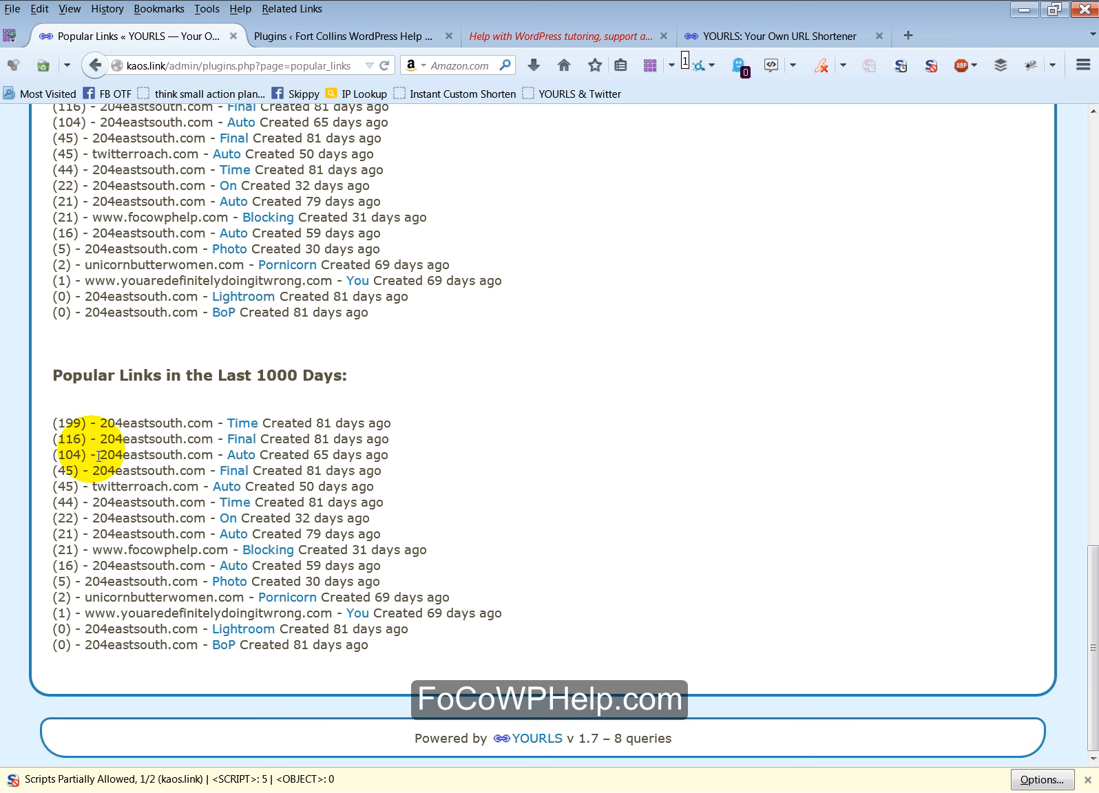
left_click(662, 414)
scroll(667, 416, "up", 10)
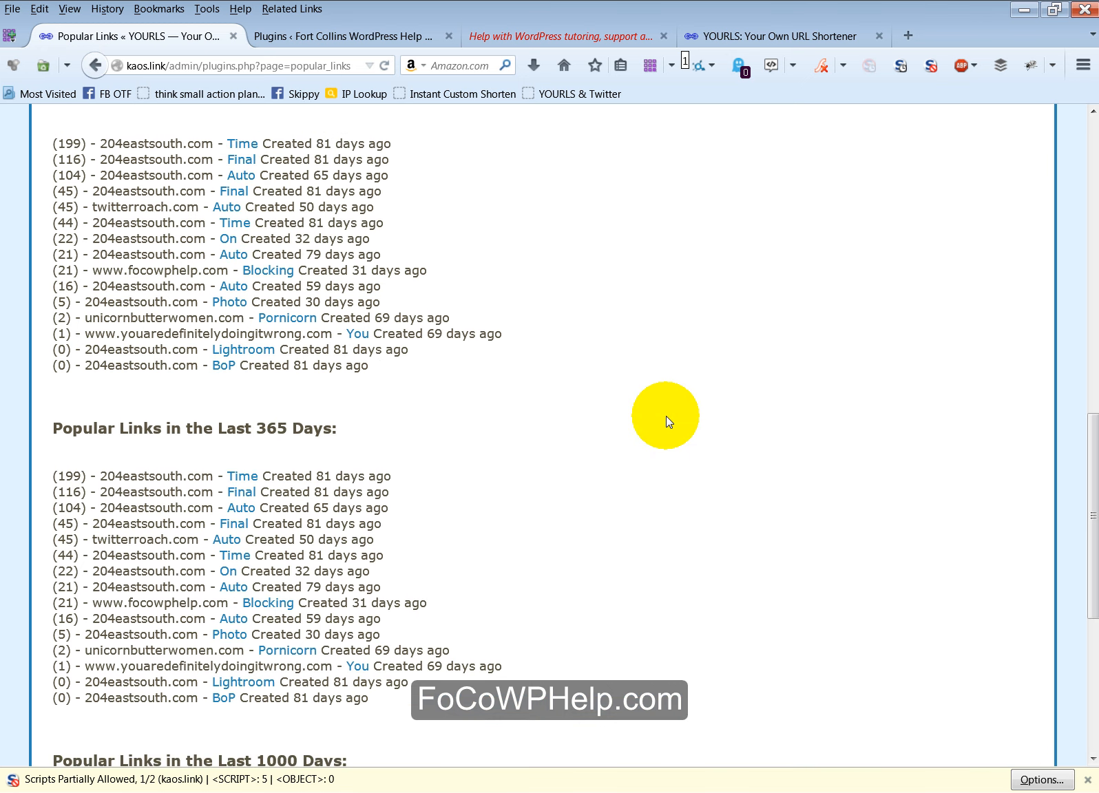
scroll(667, 421, "down", 5)
left_click_drag(297, 423, 343, 424)
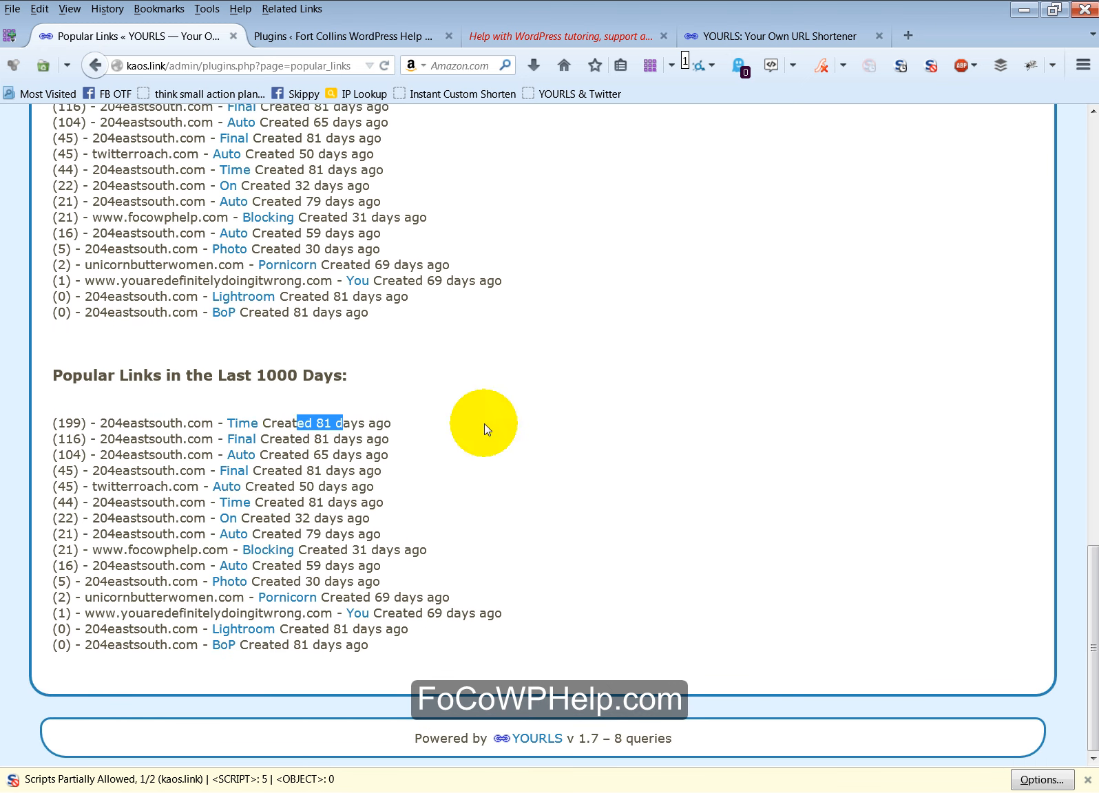
left_click(484, 423)
scroll(728, 424, "up", 15)
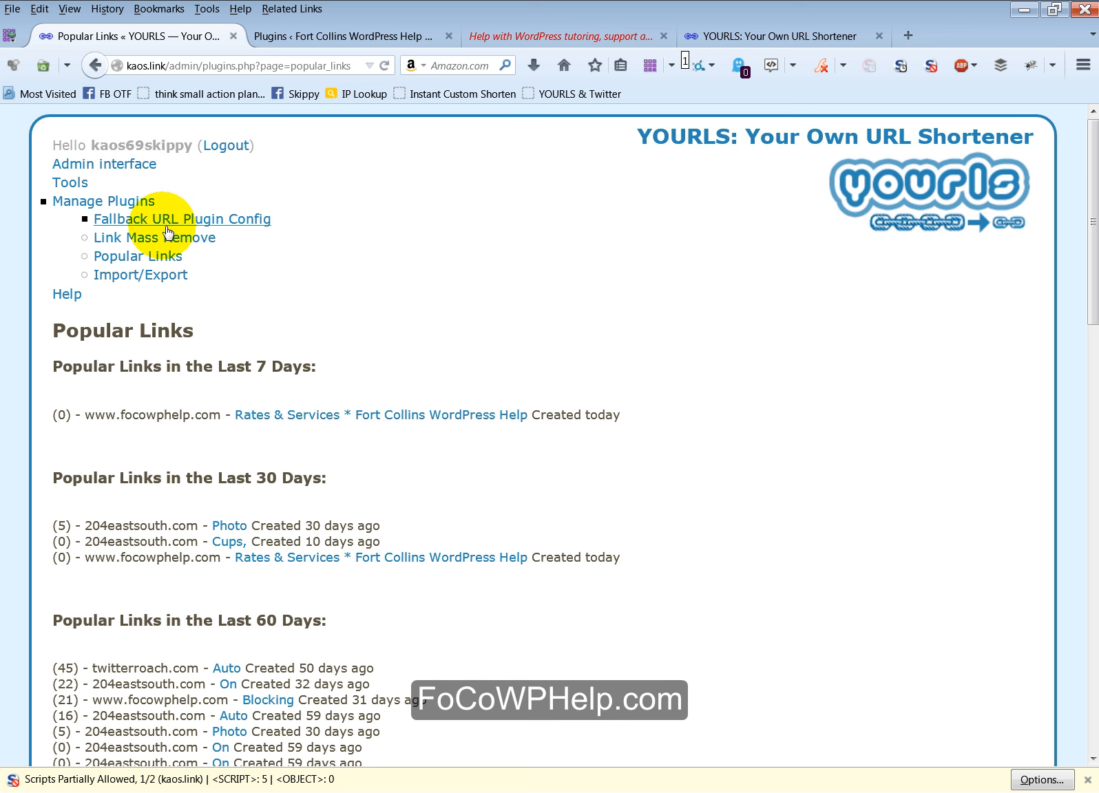
- Run Link Mass Remove on all links as a test that displays the results without deleting
left_click(190, 237)
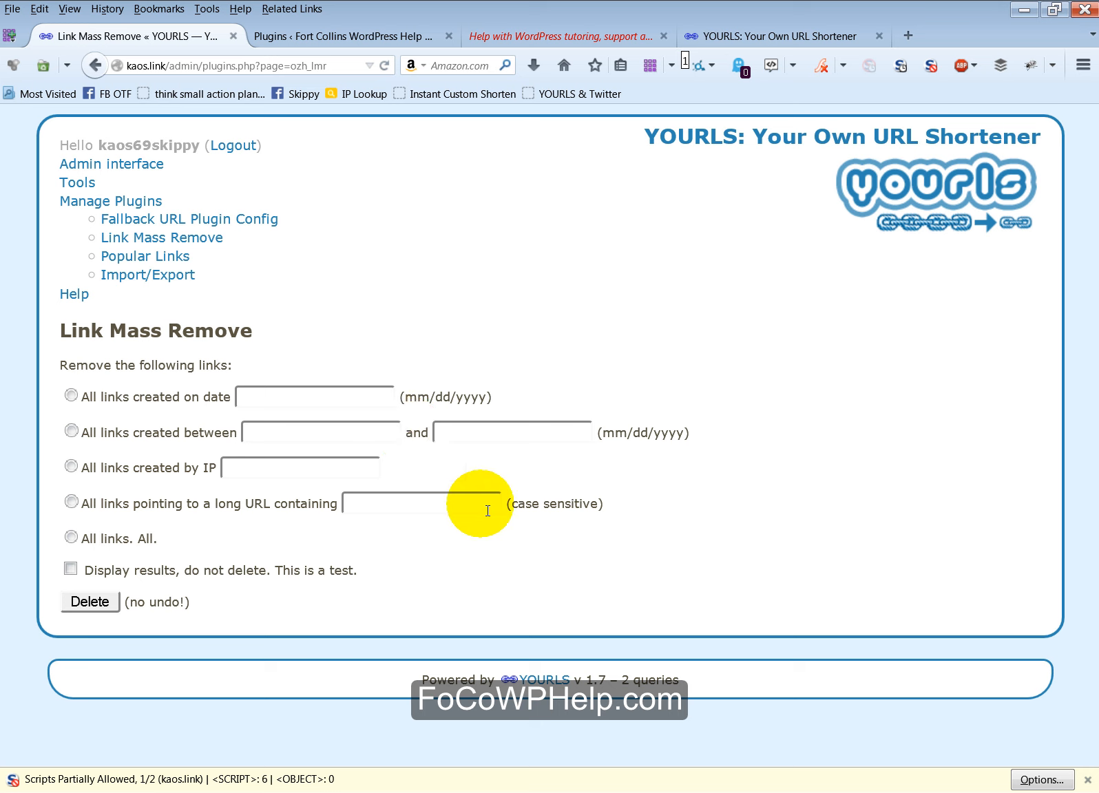
left_click(70, 536)
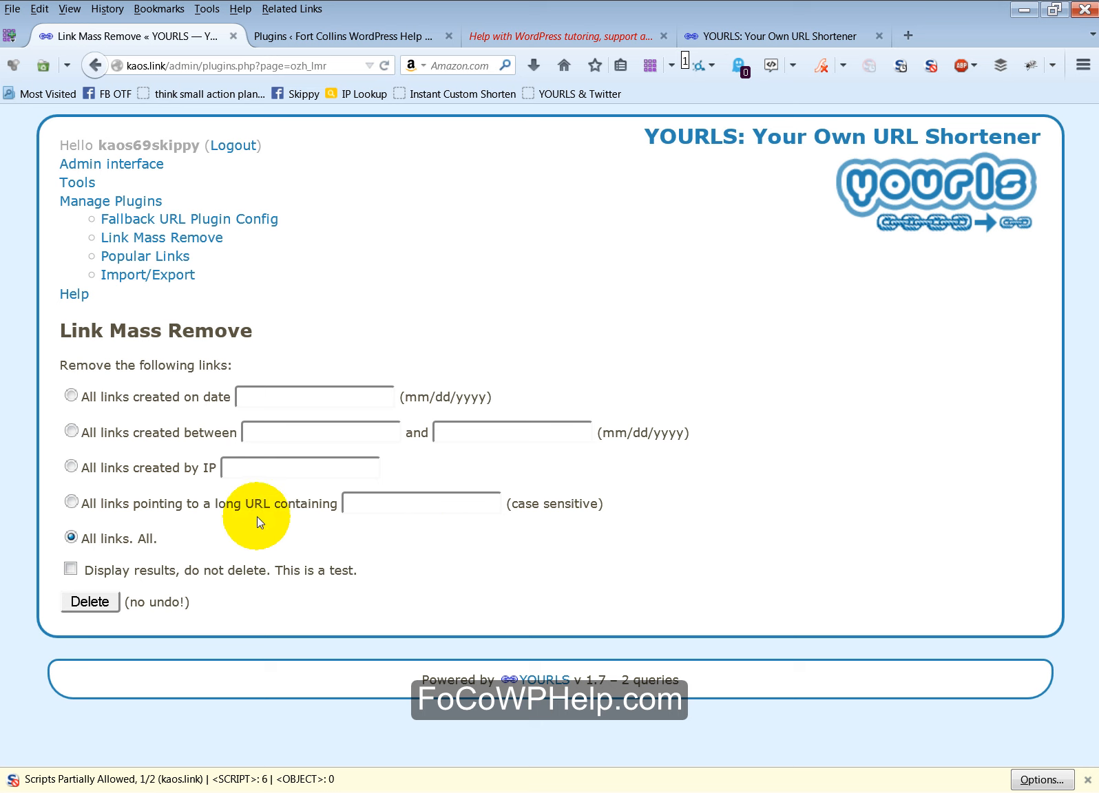
left_click(71, 569)
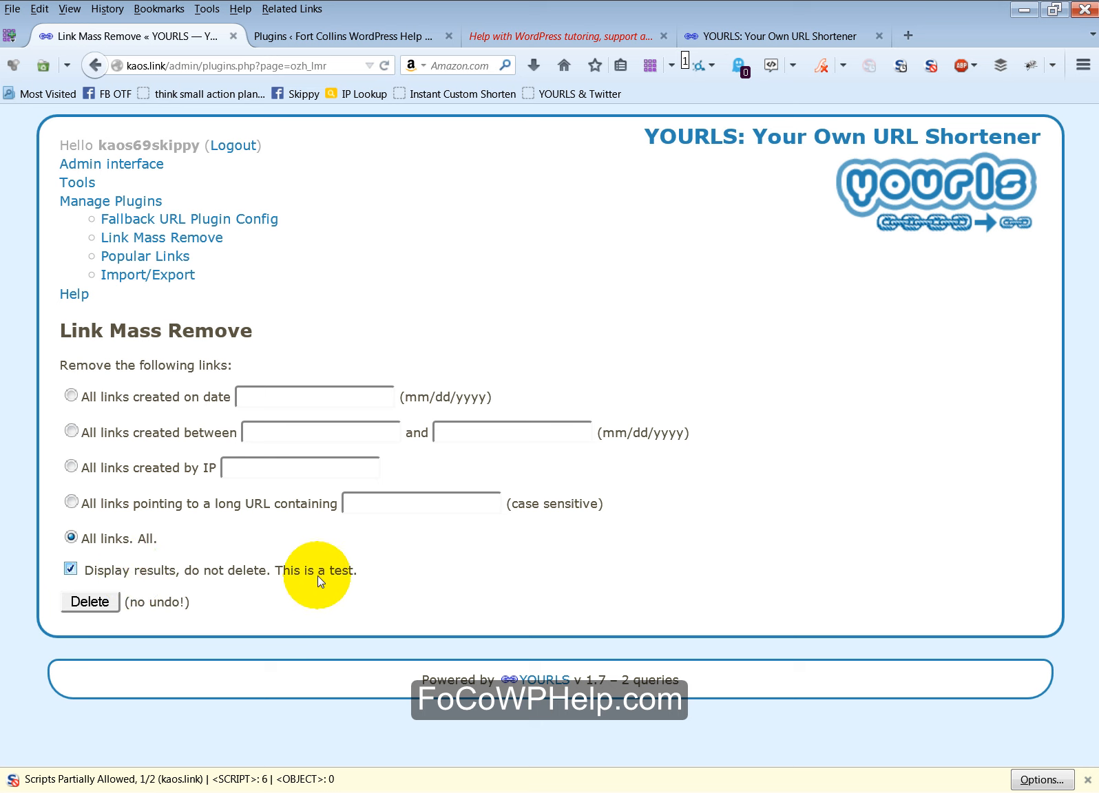
left_click(97, 602)
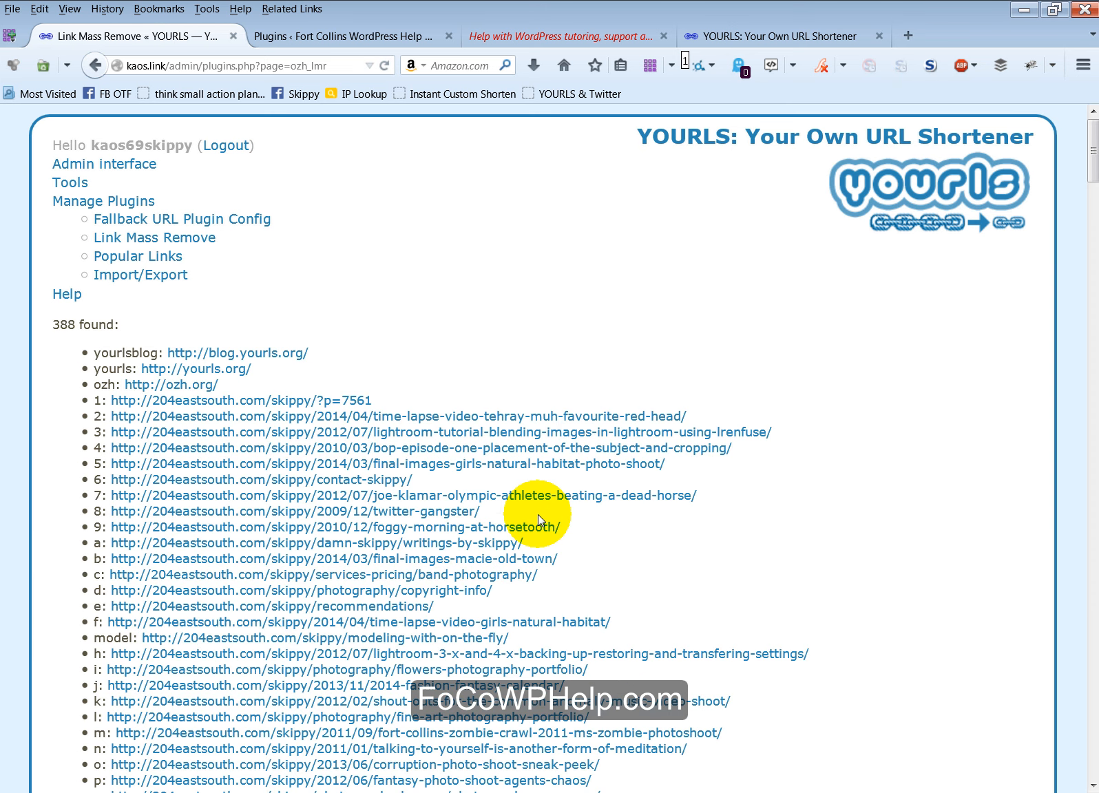
- Review and delete all the links found by the mass remove test, and check the admin interface's link list
left_click_drag(60, 324, 175, 331)
left_click(172, 329)
scroll(296, 314, "down", 20)
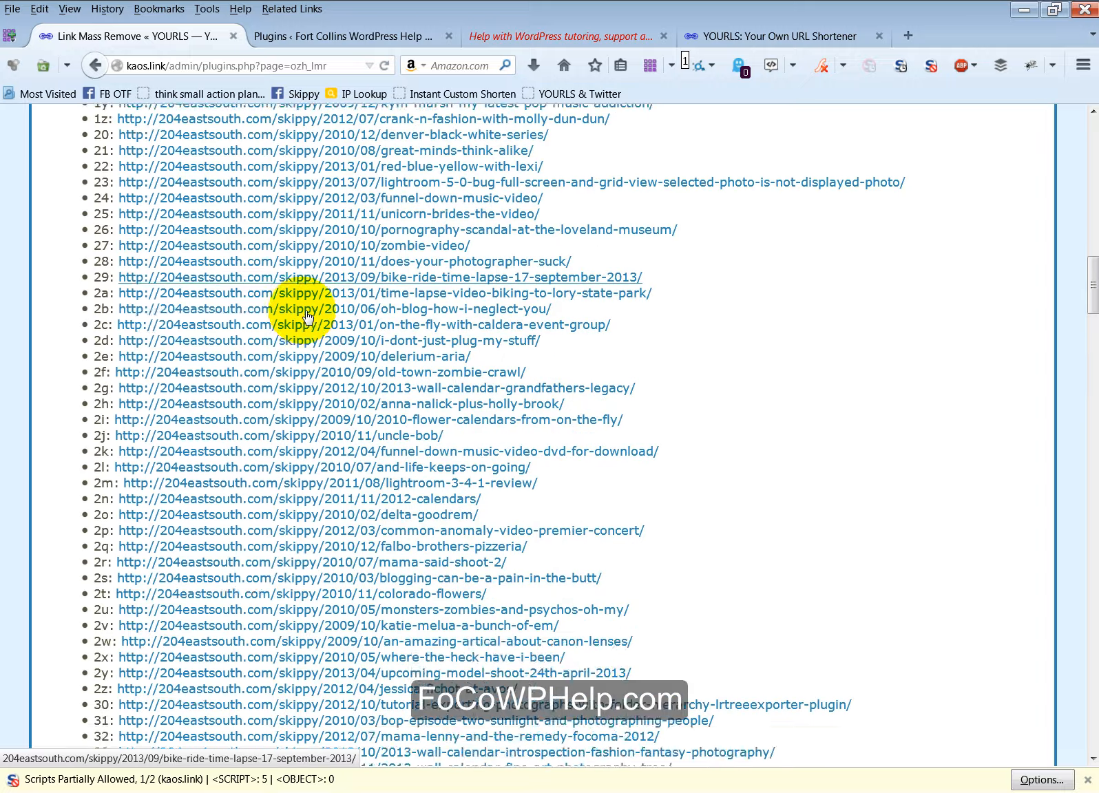
scroll(303, 311, "up", 20)
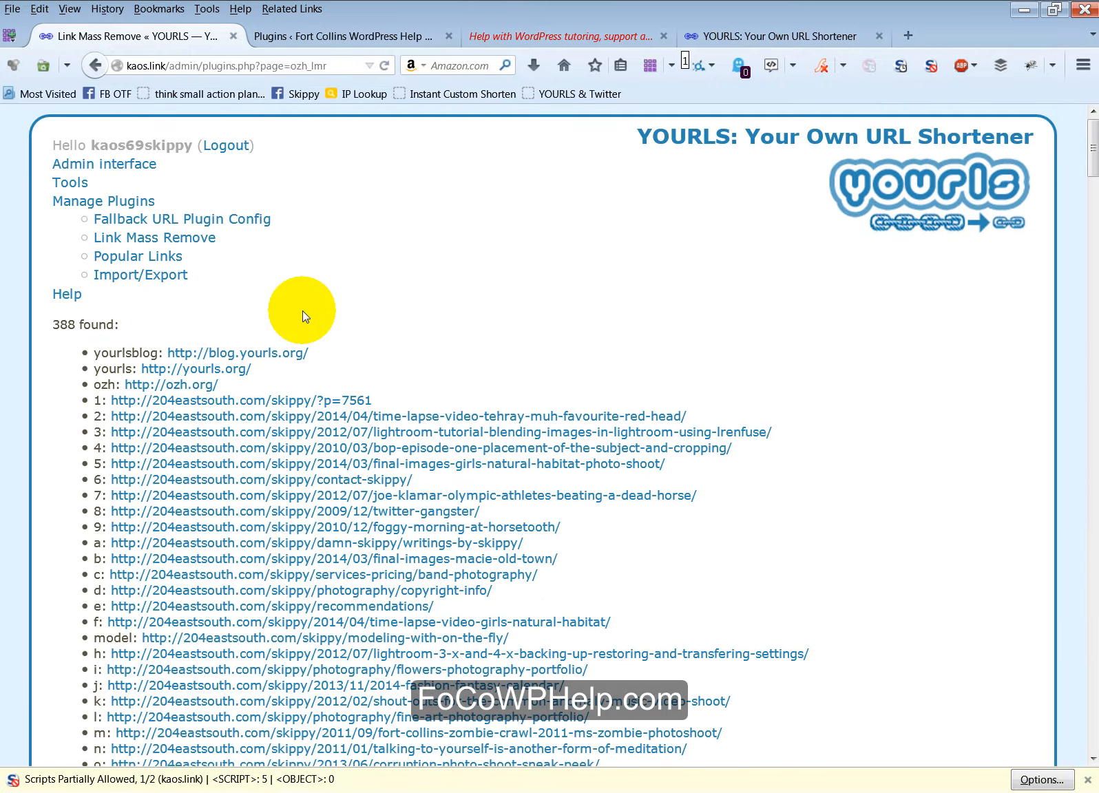
left_click_drag(1092, 141, 1089, 720)
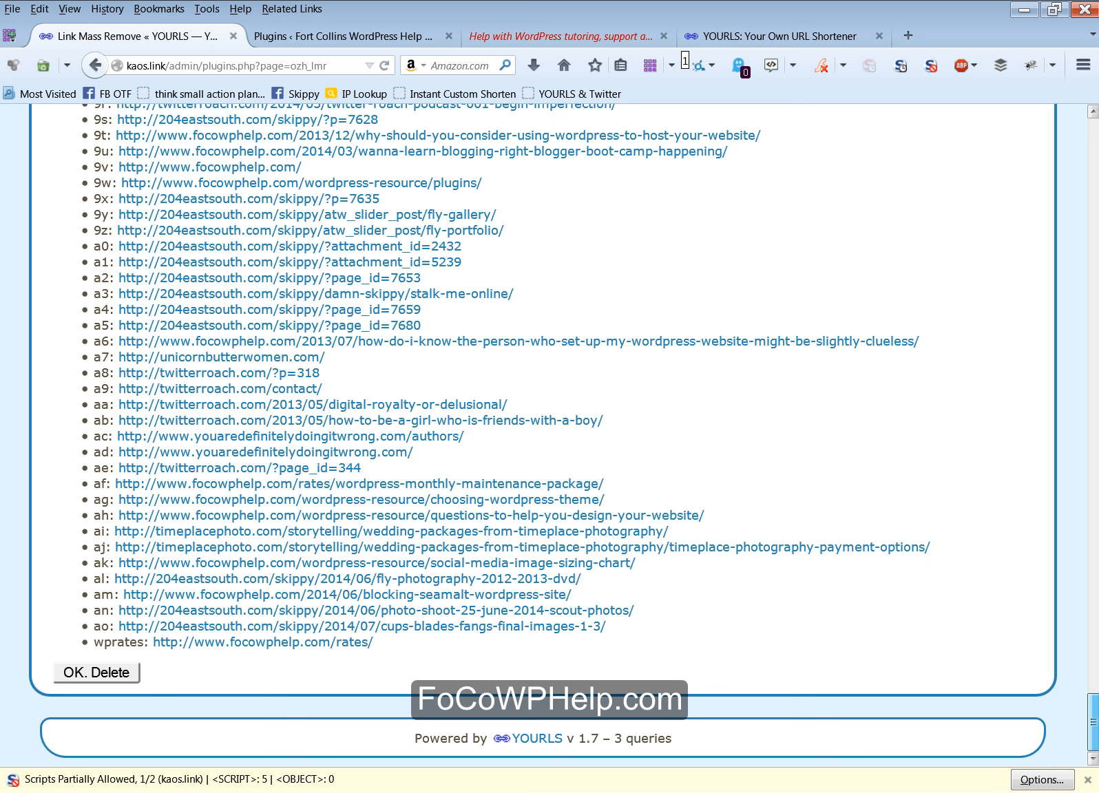
left_click(121, 674)
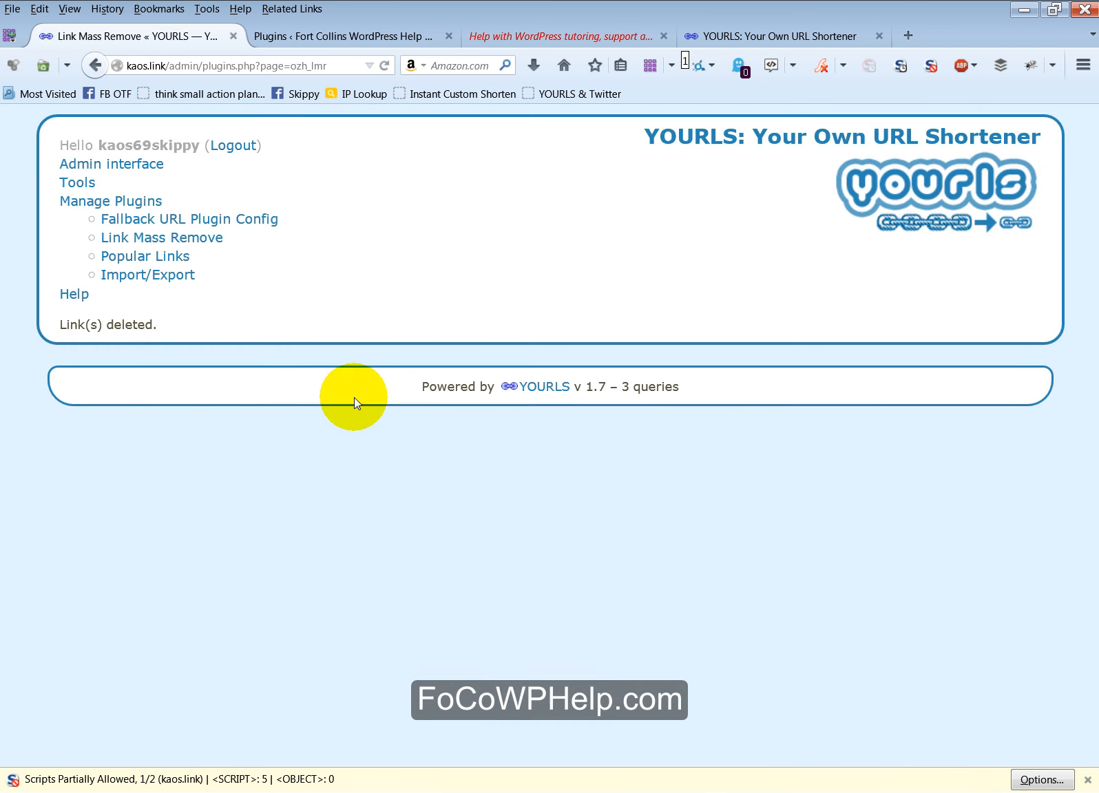
left_click(137, 169)
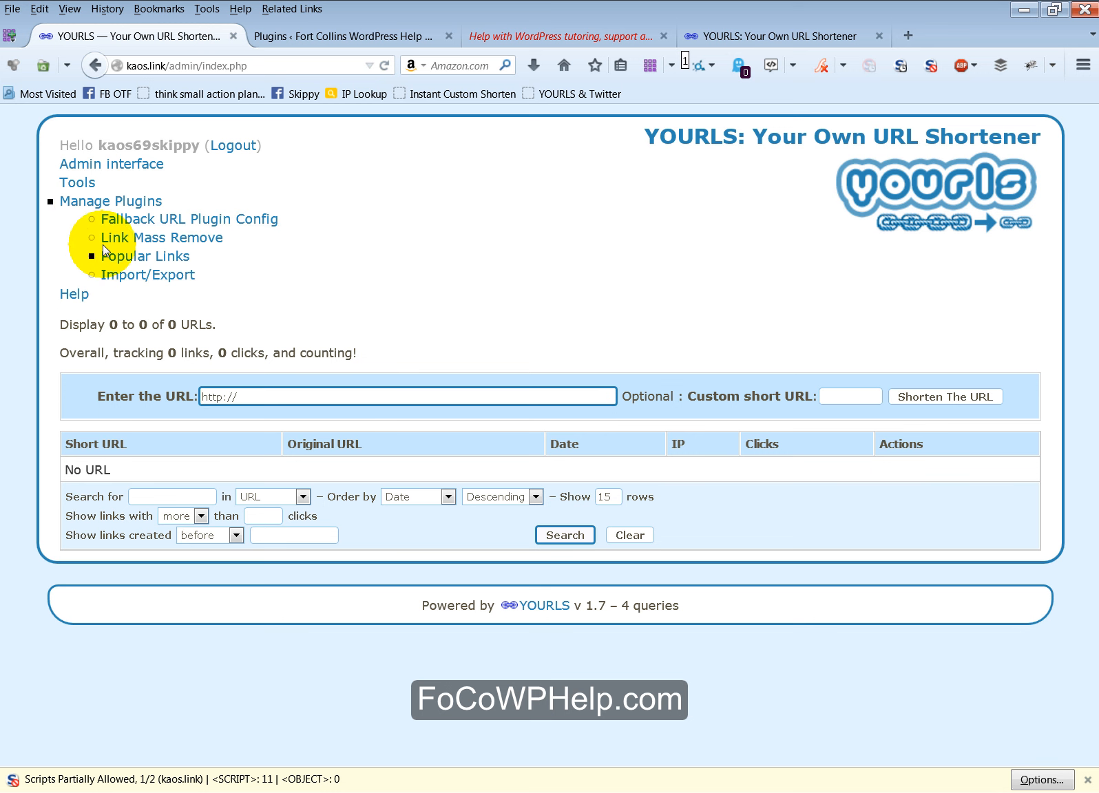
- Open the YOURLS tools page and view the bookmarklets, Prefix-n-Shorten and secure passwordless API call sections
left_click(89, 189)
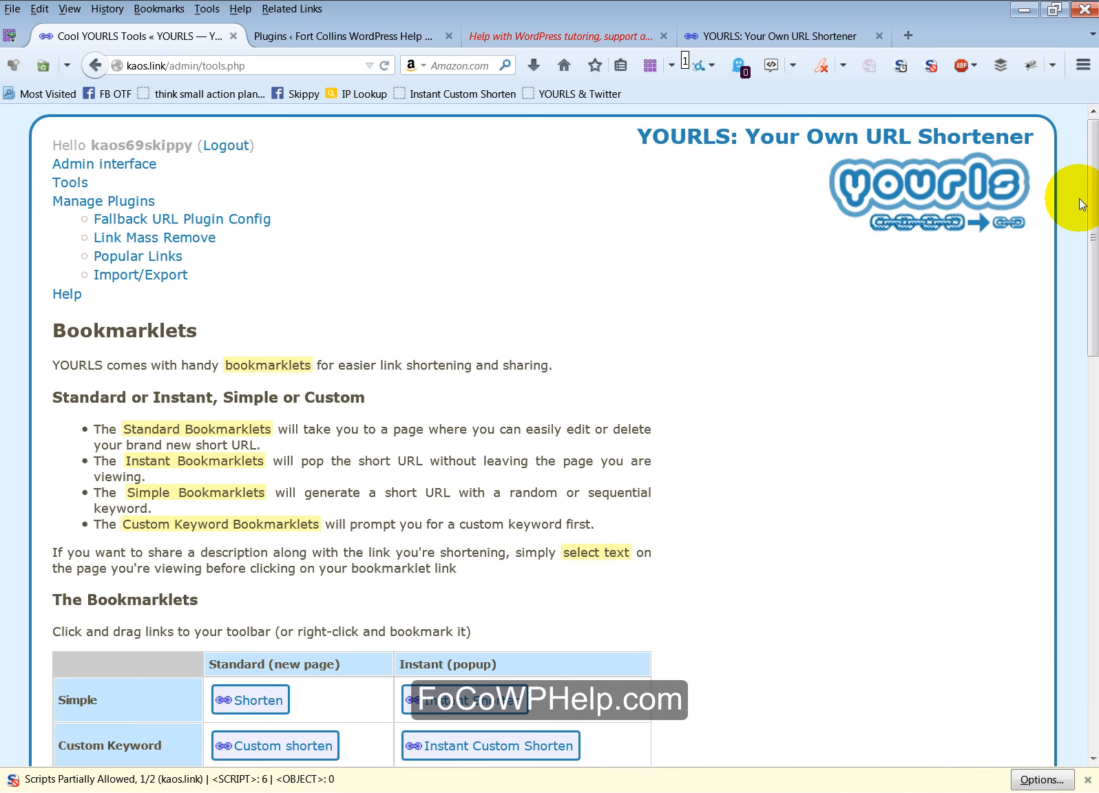
left_click_drag(1094, 195, 1094, 344)
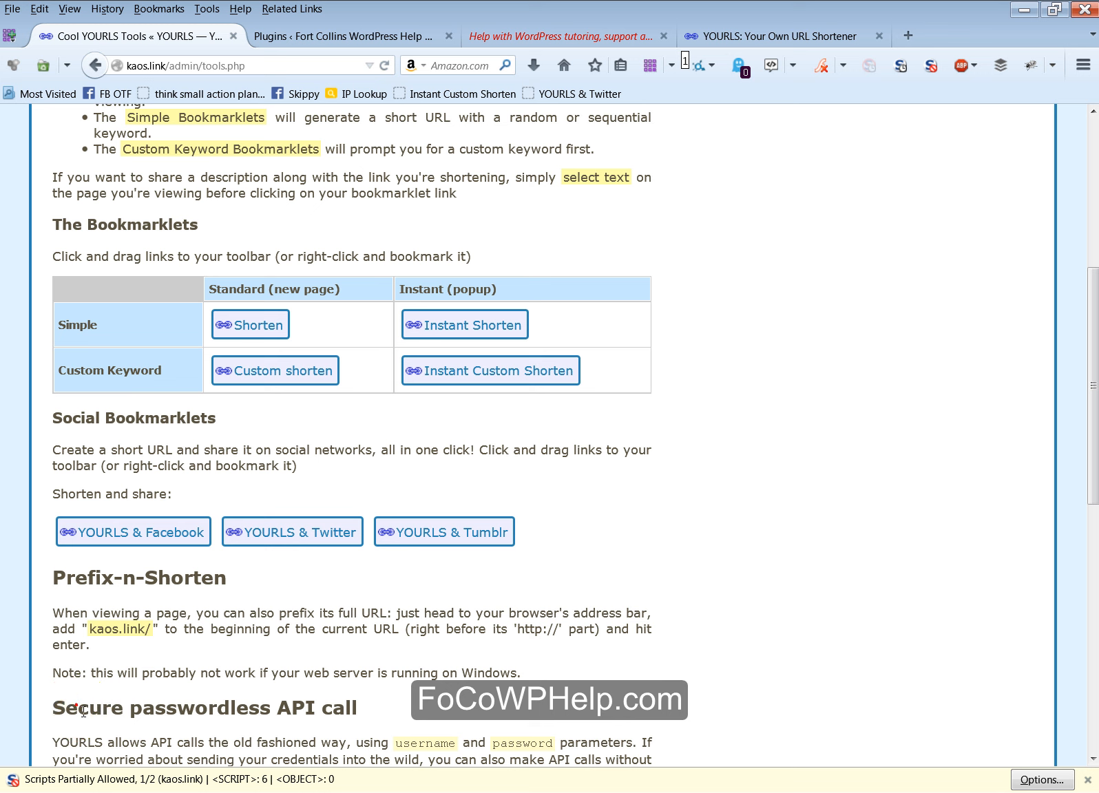
left_click_drag(78, 707, 362, 707)
left_click(400, 702)
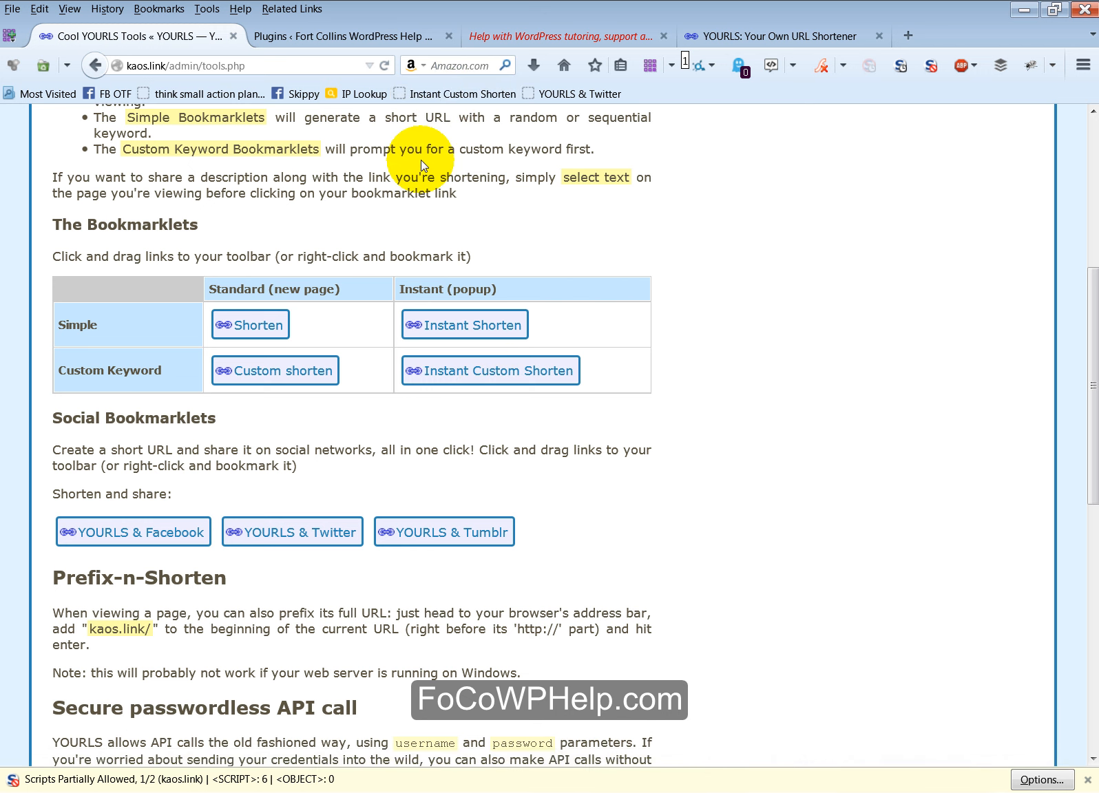
- Delete the existing Instant Custom Shorten bookmarklet from the bookmarks toolbar and add it again from the YOURLS tools page
right_click(477, 95)
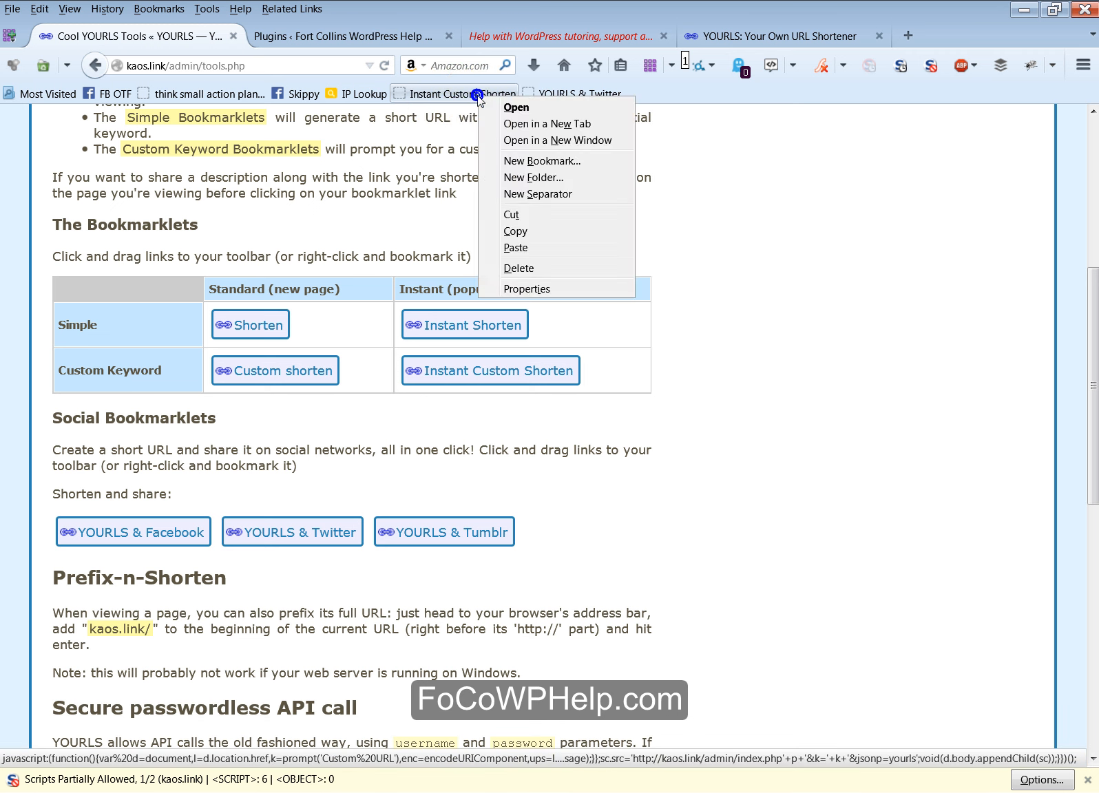
left_click(539, 271)
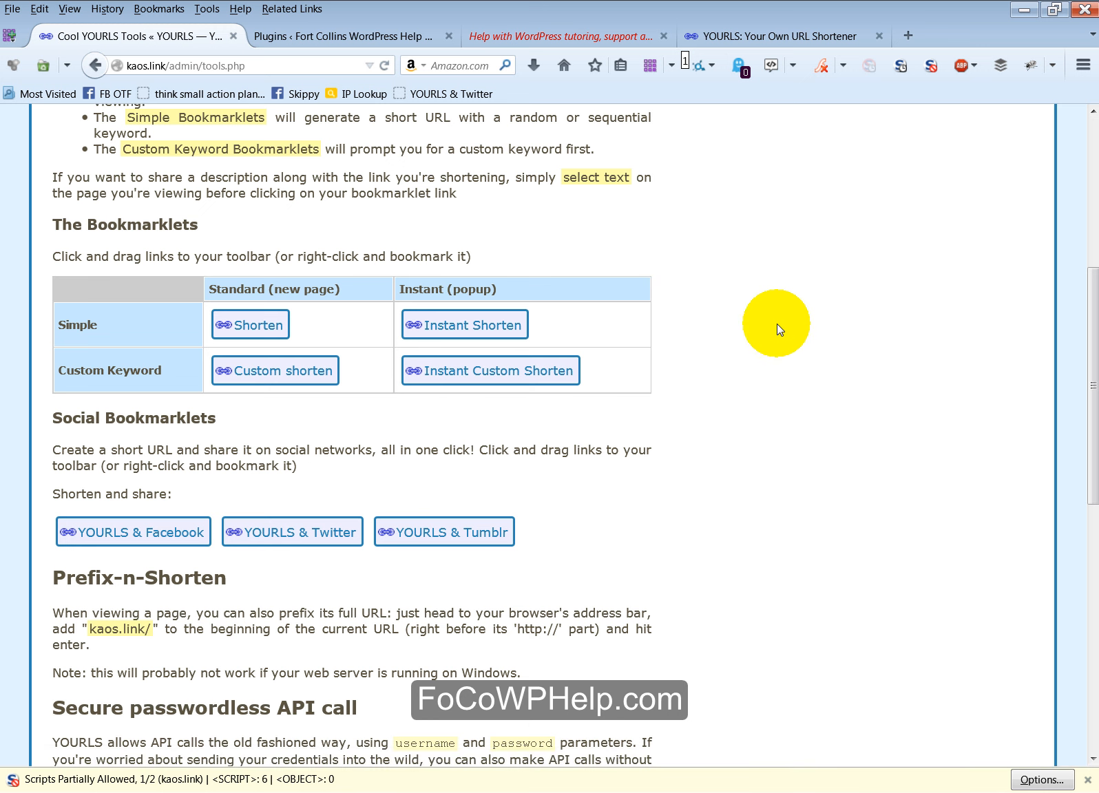
left_click(478, 376)
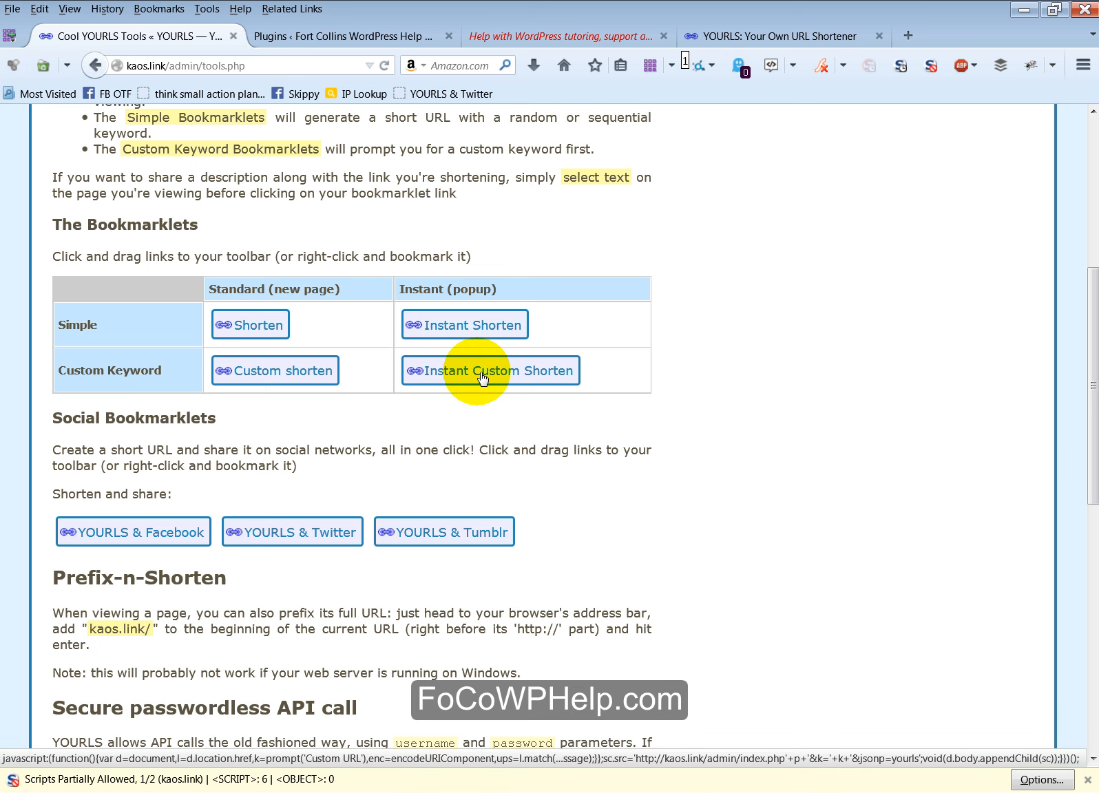
left_click_drag(482, 375, 592, 95)
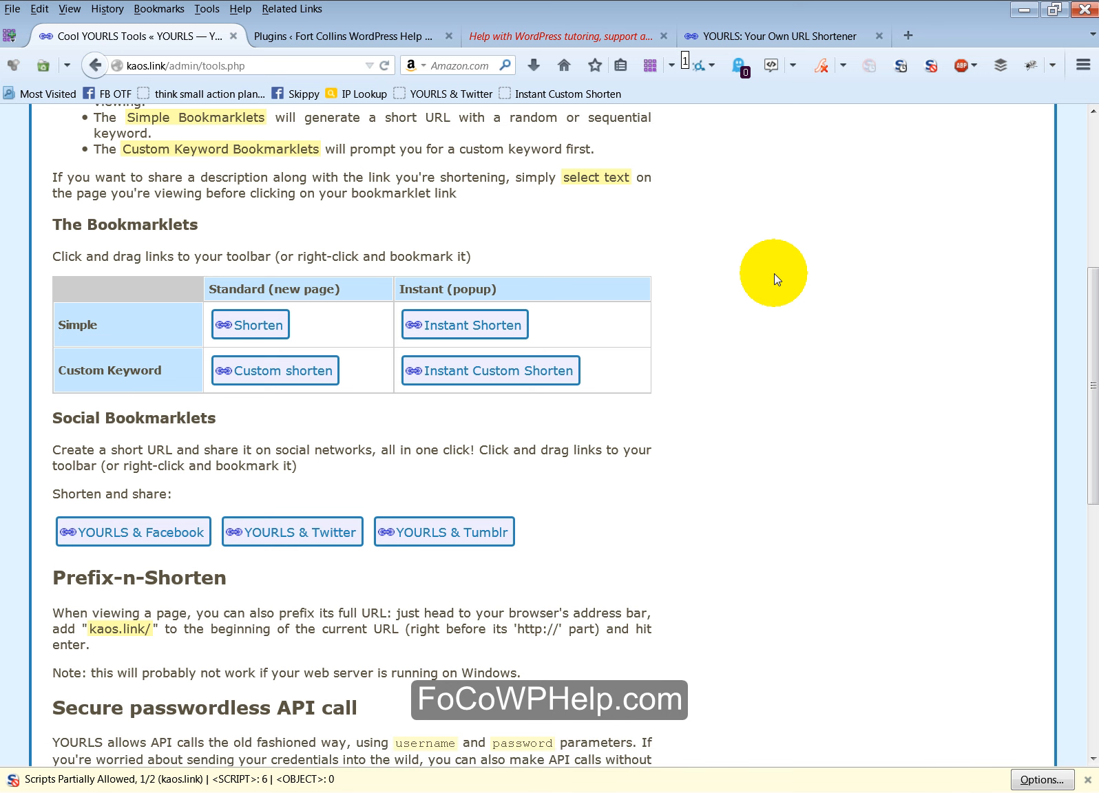
- Shorten the Fort Collins WordPress Help home page with the Instant Custom Shorten bookmarklet, using the custom keyword wordpress
left_click(535, 39)
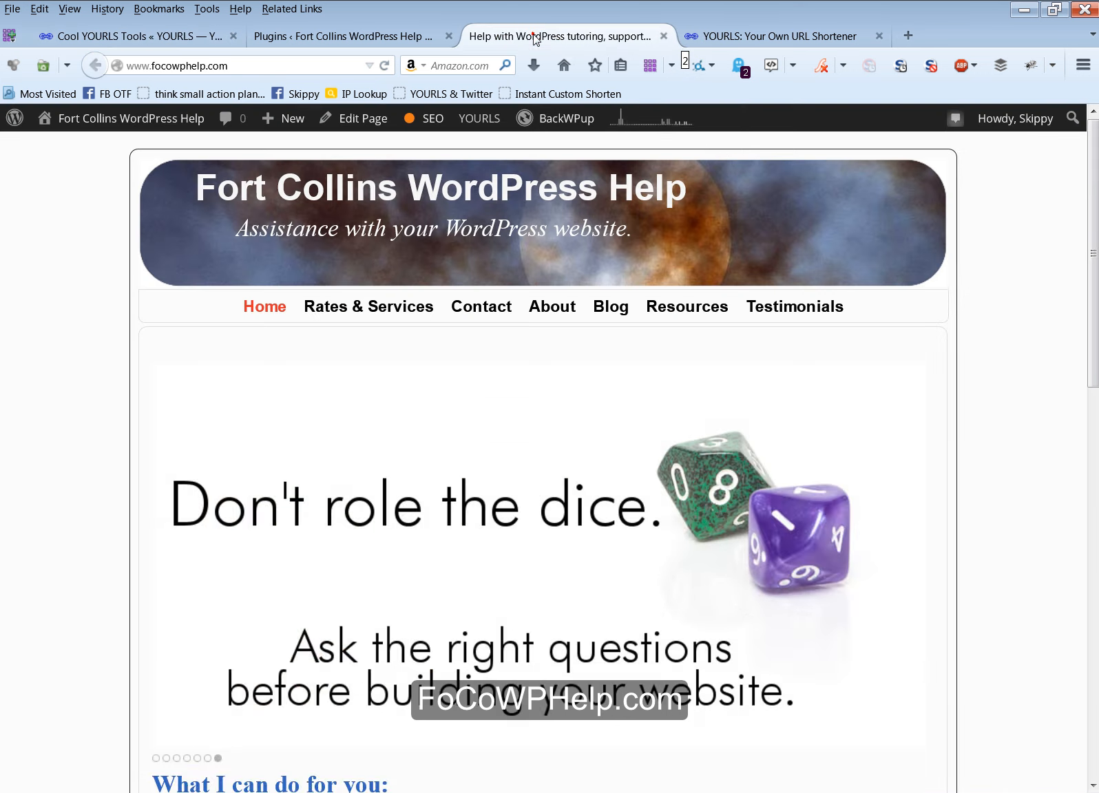
left_click(797, 306)
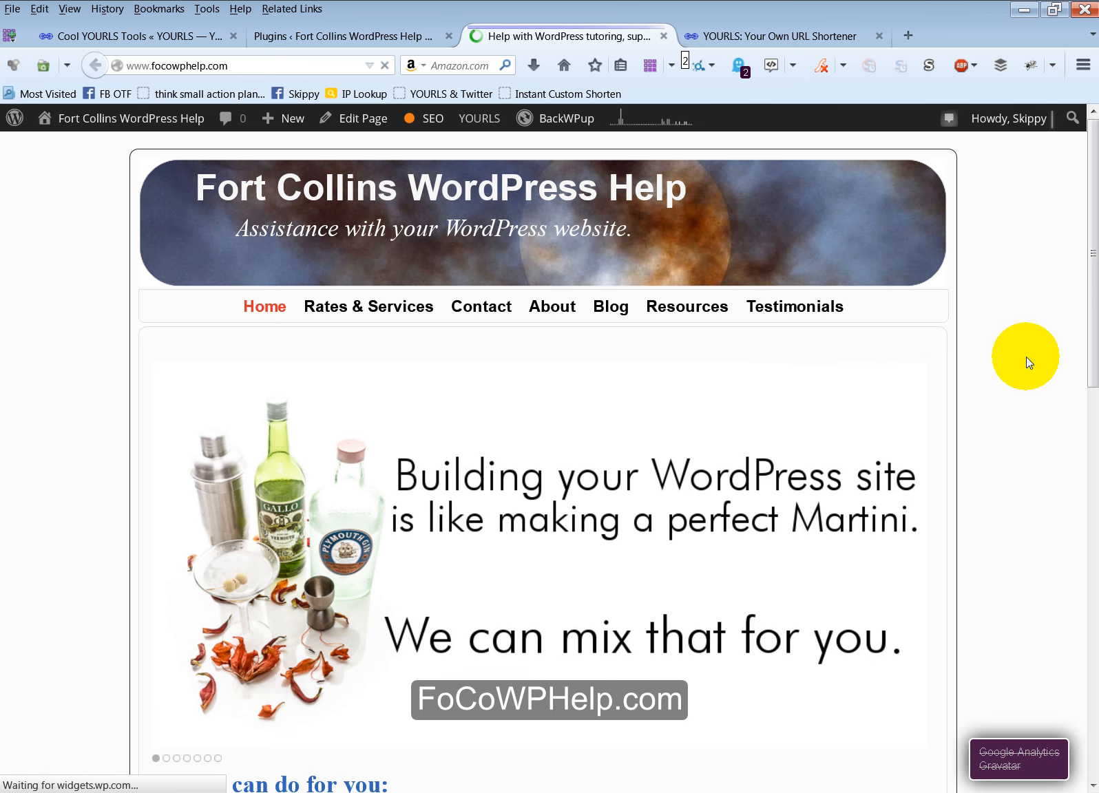
scroll(1027, 336, "down", 8)
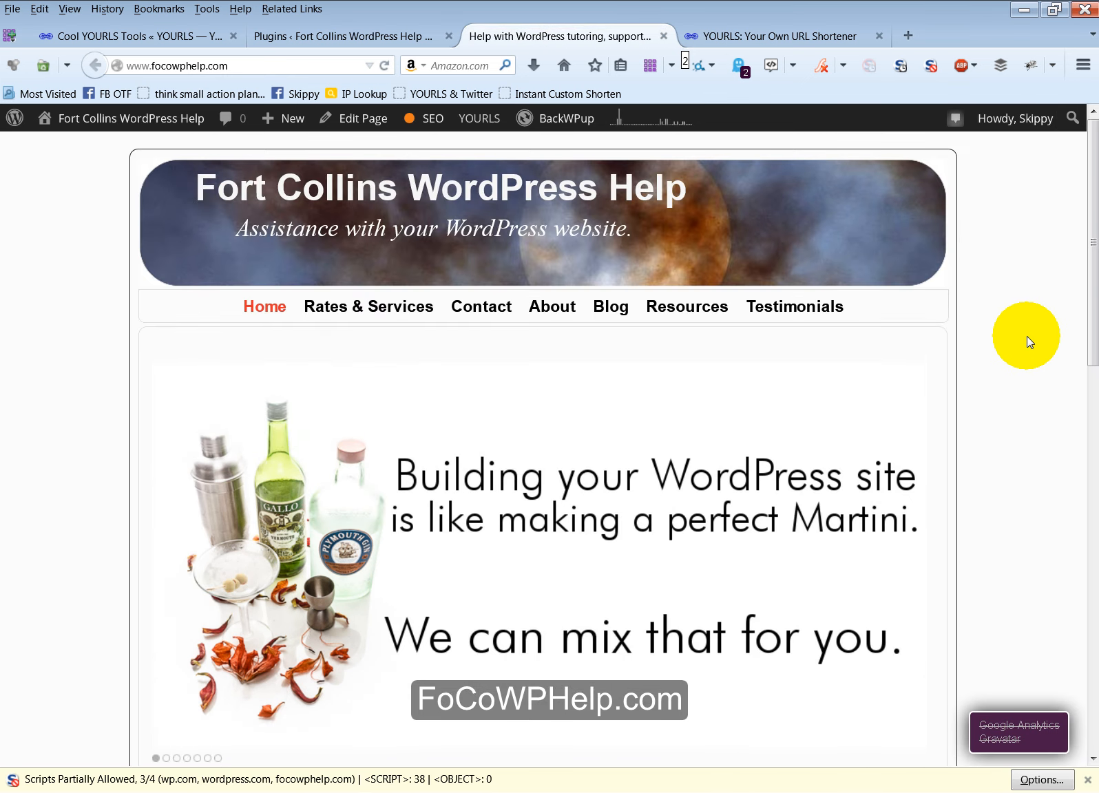
scroll(681, 417, "down", 8)
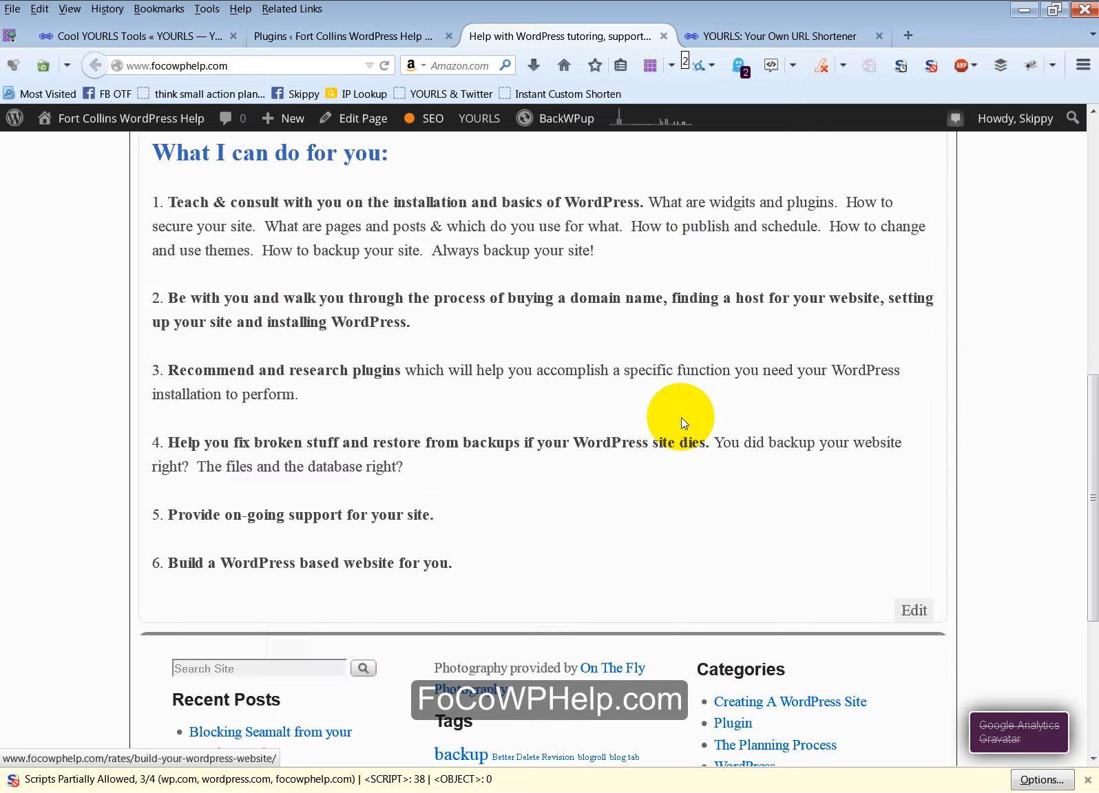
scroll(681, 417, "down", 3)
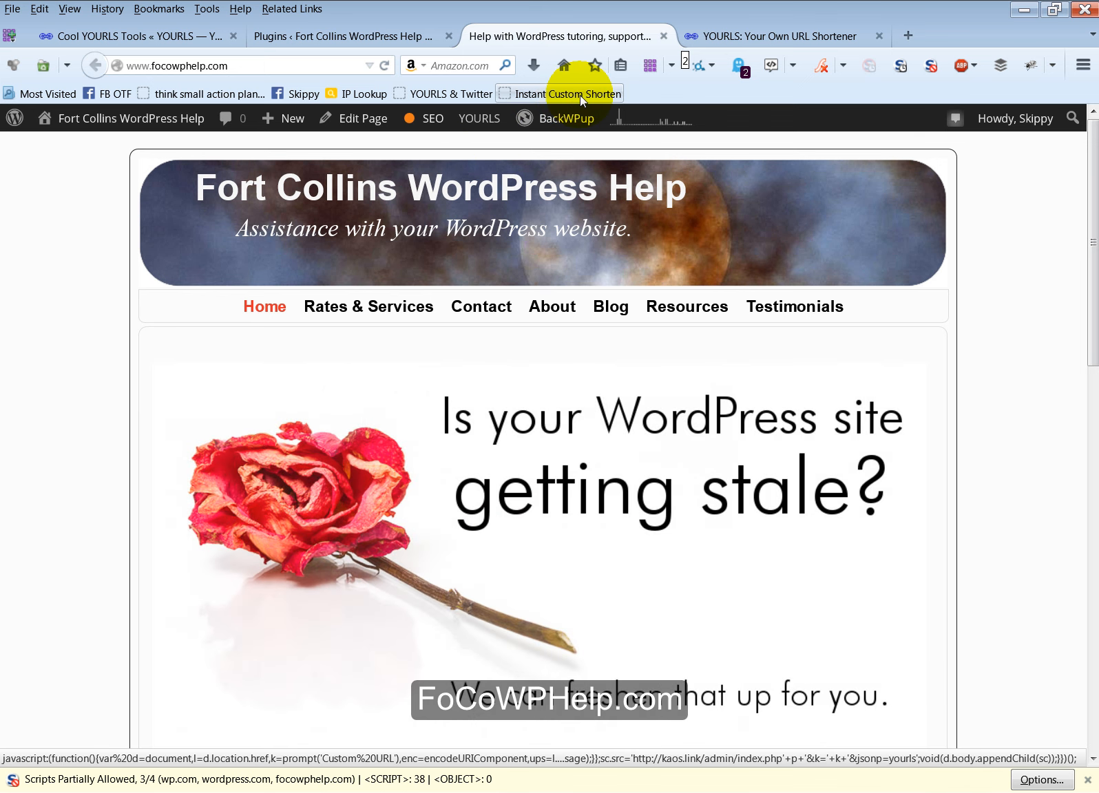
left_click(580, 95)
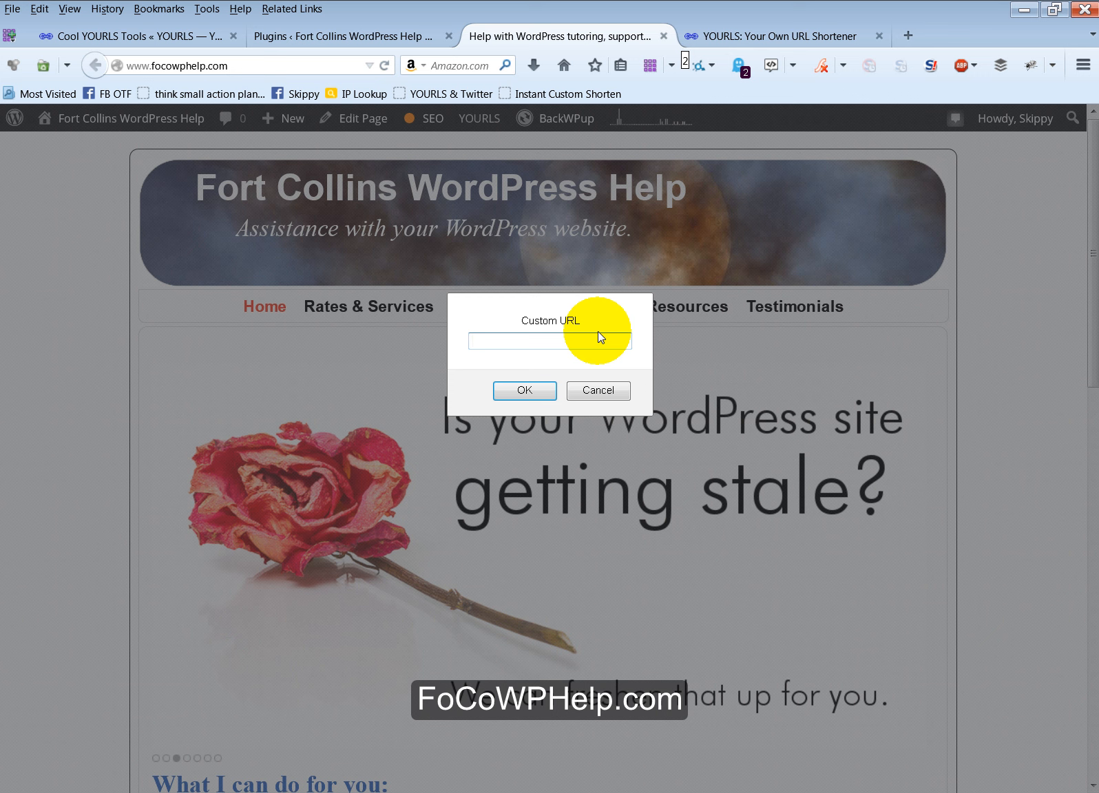
type("wordpress")
left_click(539, 391)
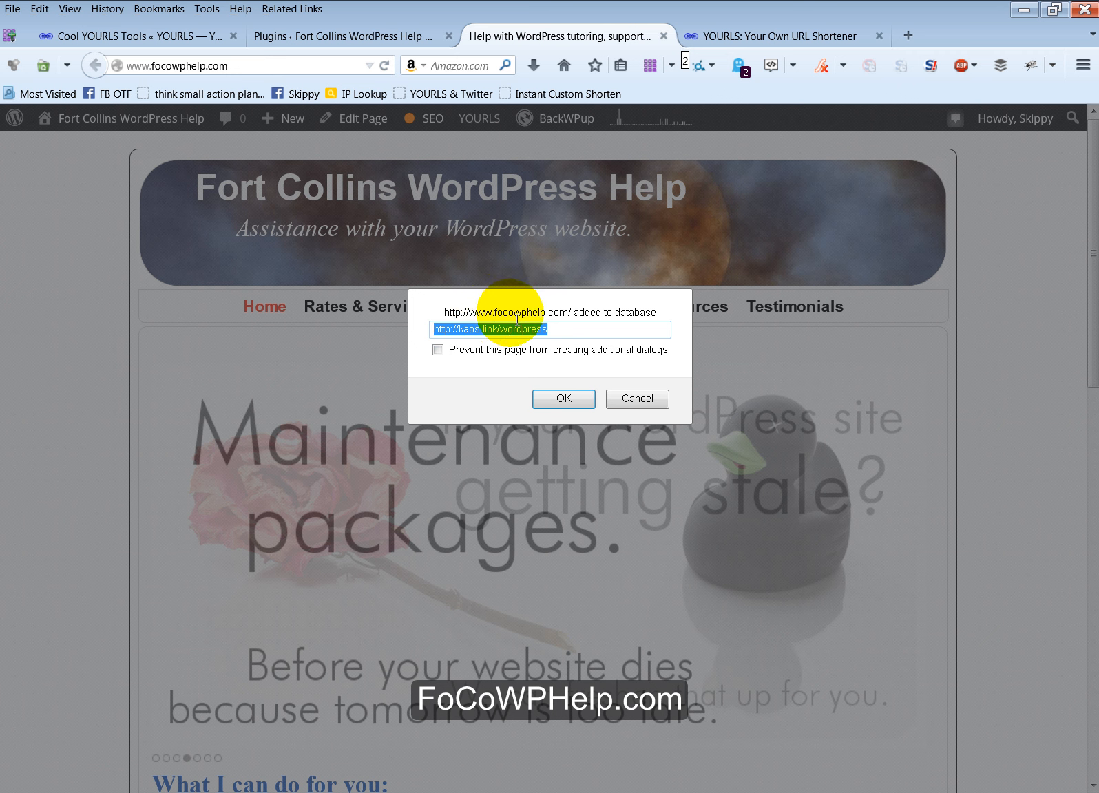
left_click(598, 331)
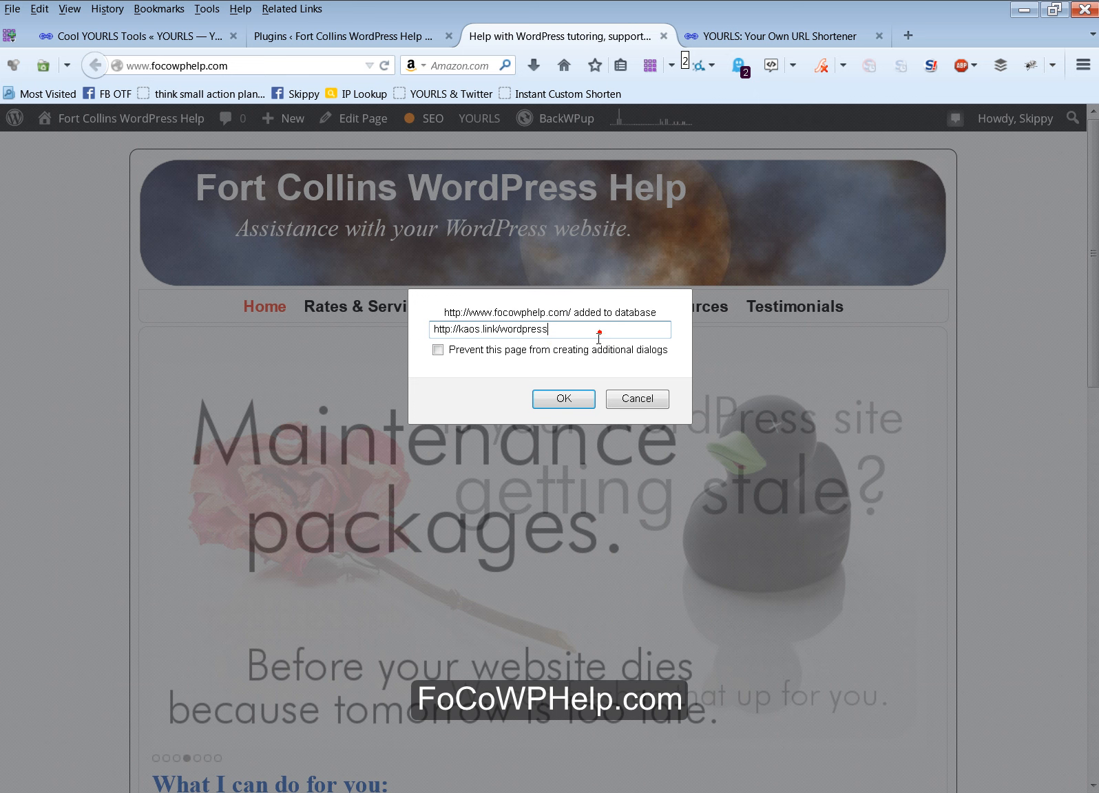
left_click(554, 398)
- Return to the YOURLS admin interface and check the link list for the shortened home page
left_click(179, 38)
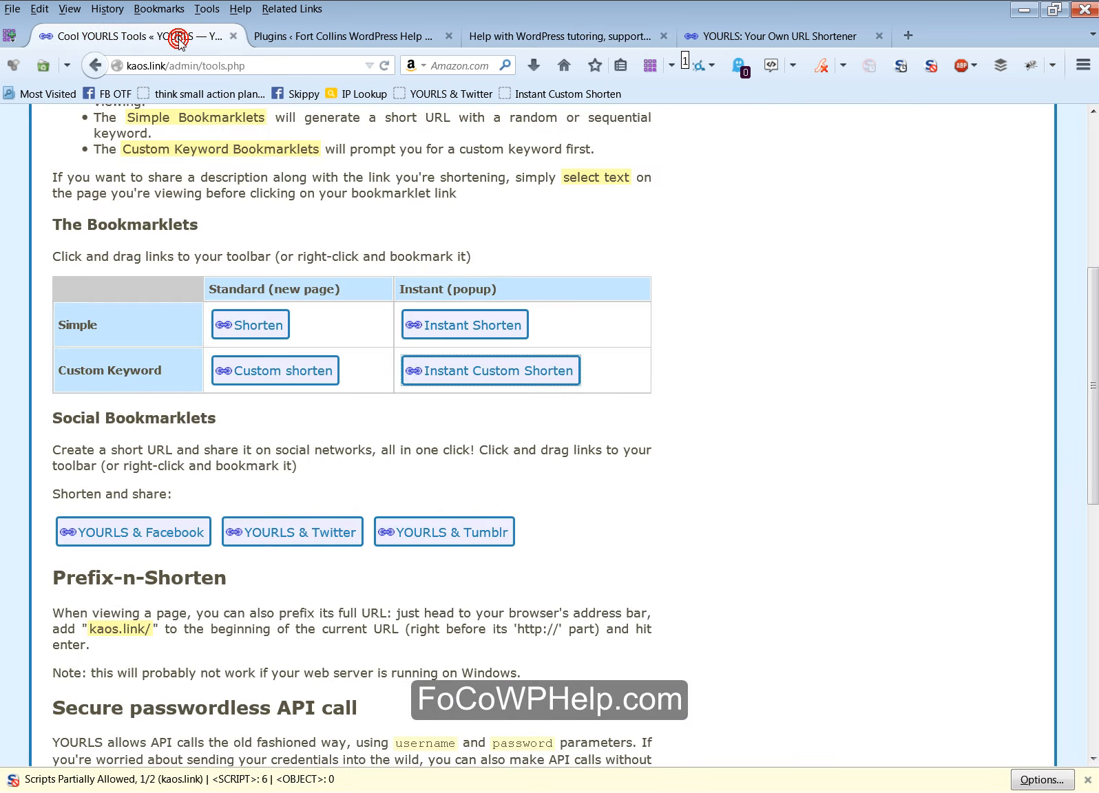
scroll(590, 314, "up", 5)
left_click(93, 165)
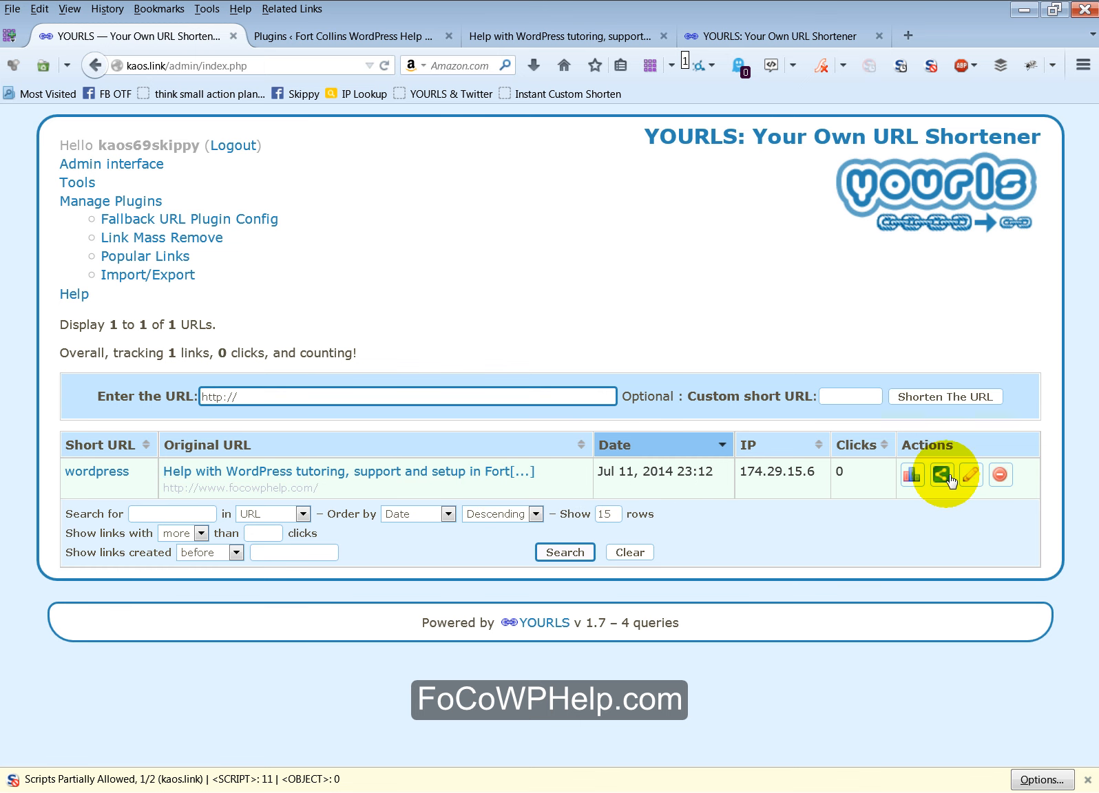
- Open the Fort Collins WordPress Help site's Contact page and try to shorten it with the custom keyword wpcontact
left_click(757, 36)
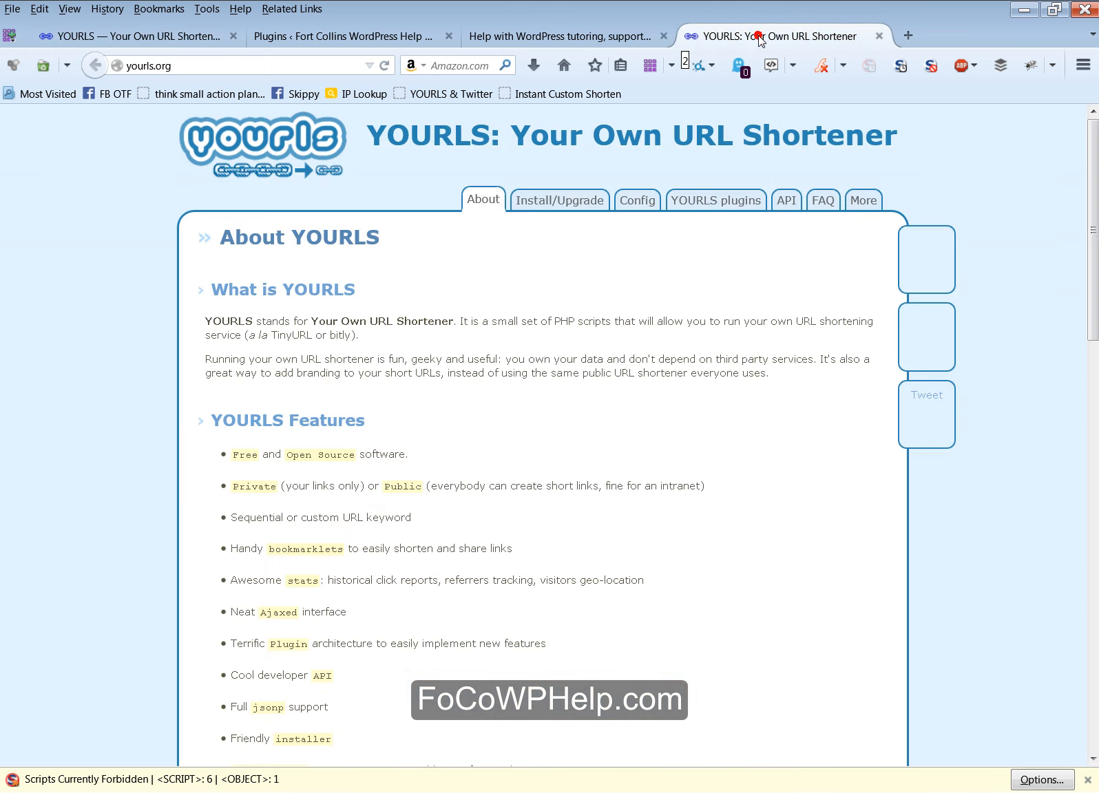
left_click(570, 41)
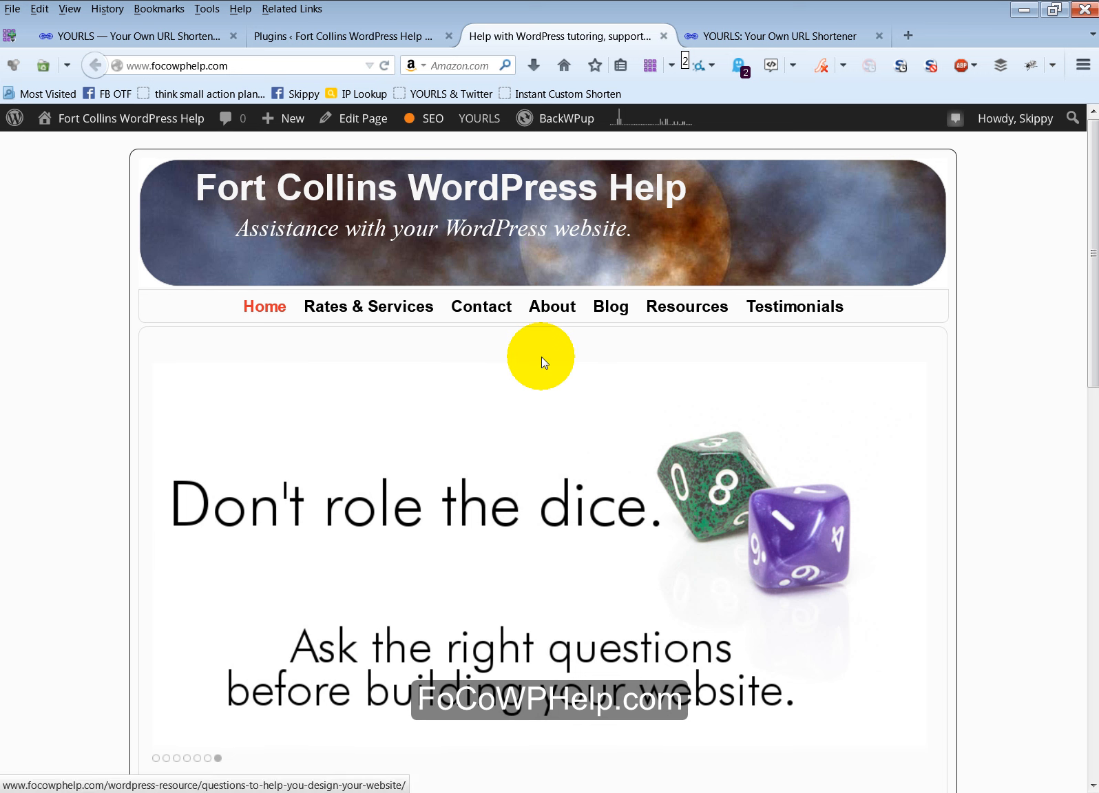
left_click(480, 306)
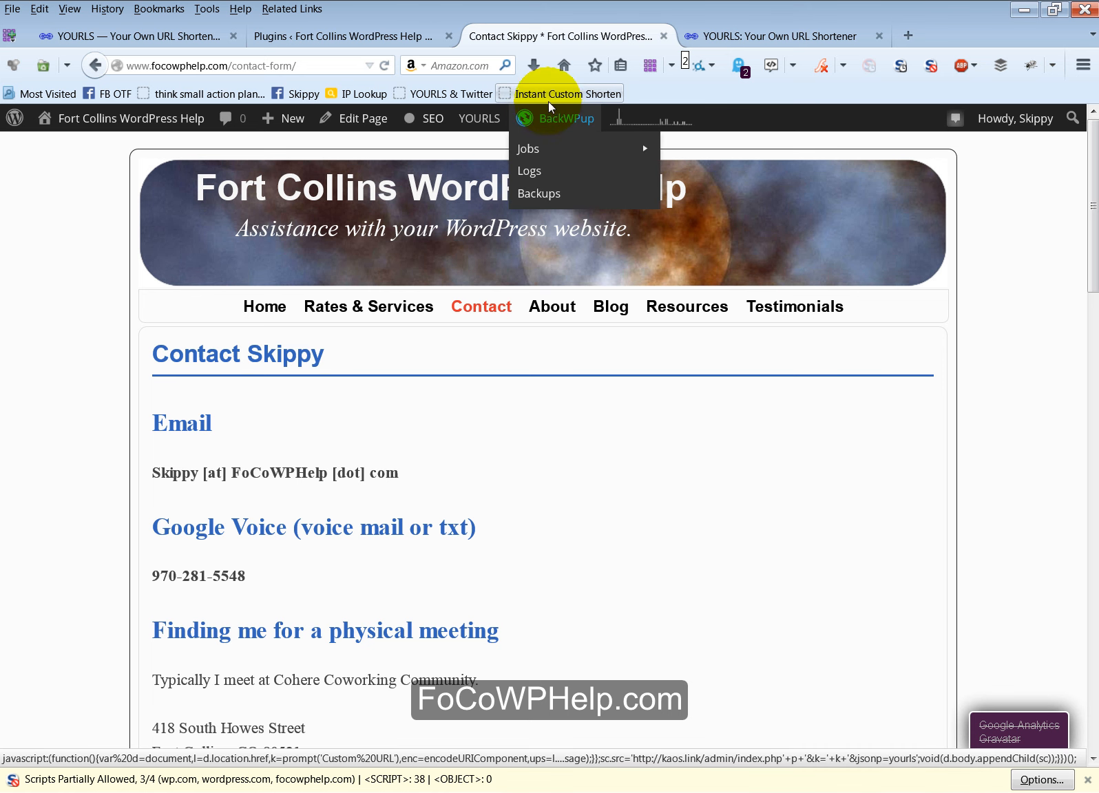
left_click(568, 94)
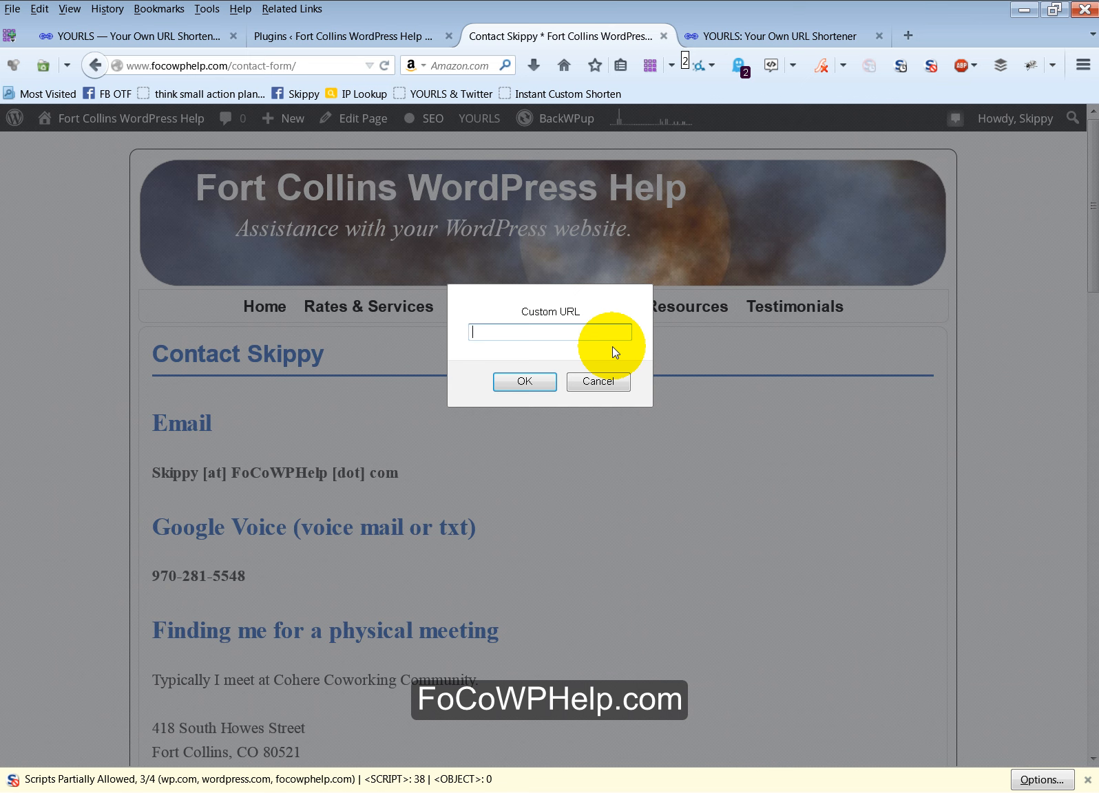
type("wpcontact")
left_click(534, 384)
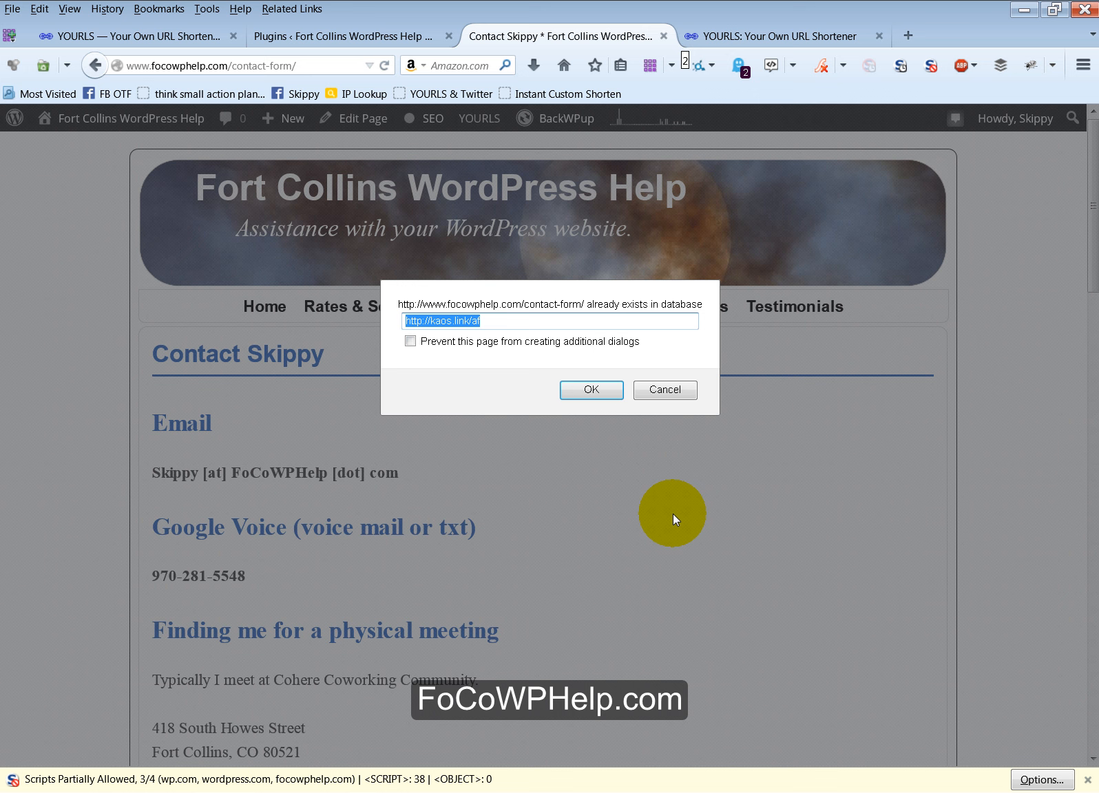
left_click(596, 390)
- Reload the YOURLS admin interface and examine the short URL listed for the Contact page
left_click(159, 40)
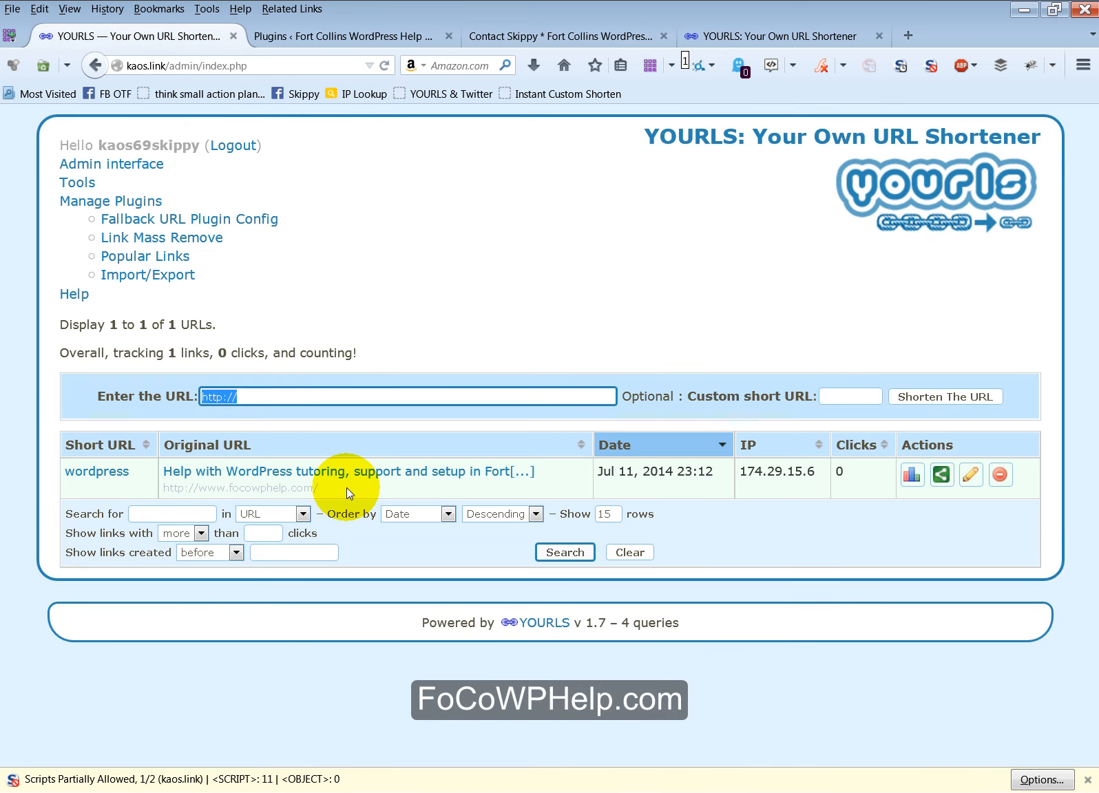
key("F5")
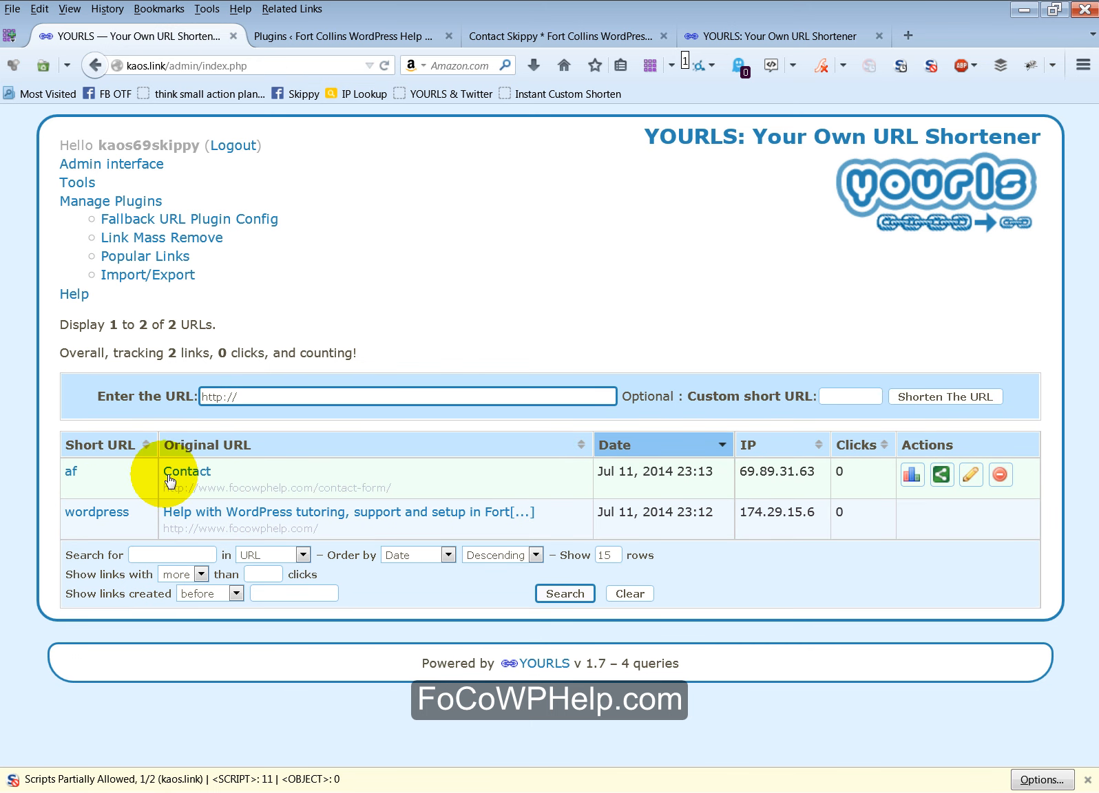
mouse_move(493, 458)
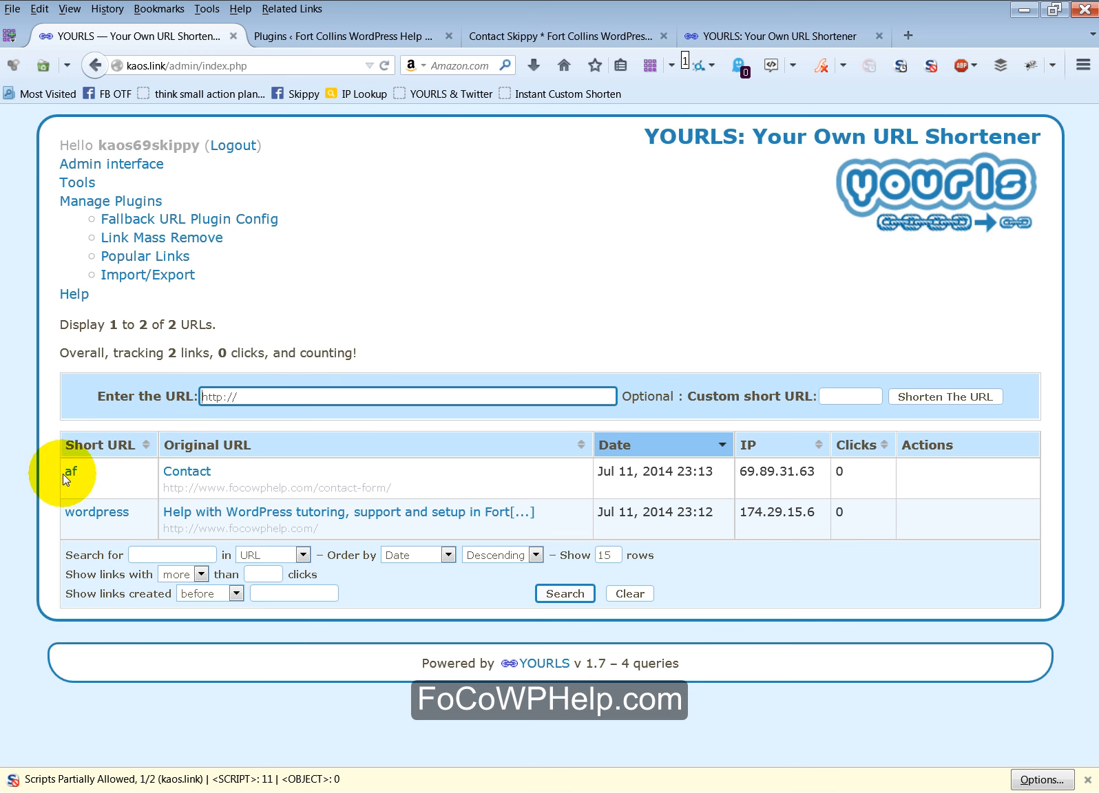
mouse_move(110, 473)
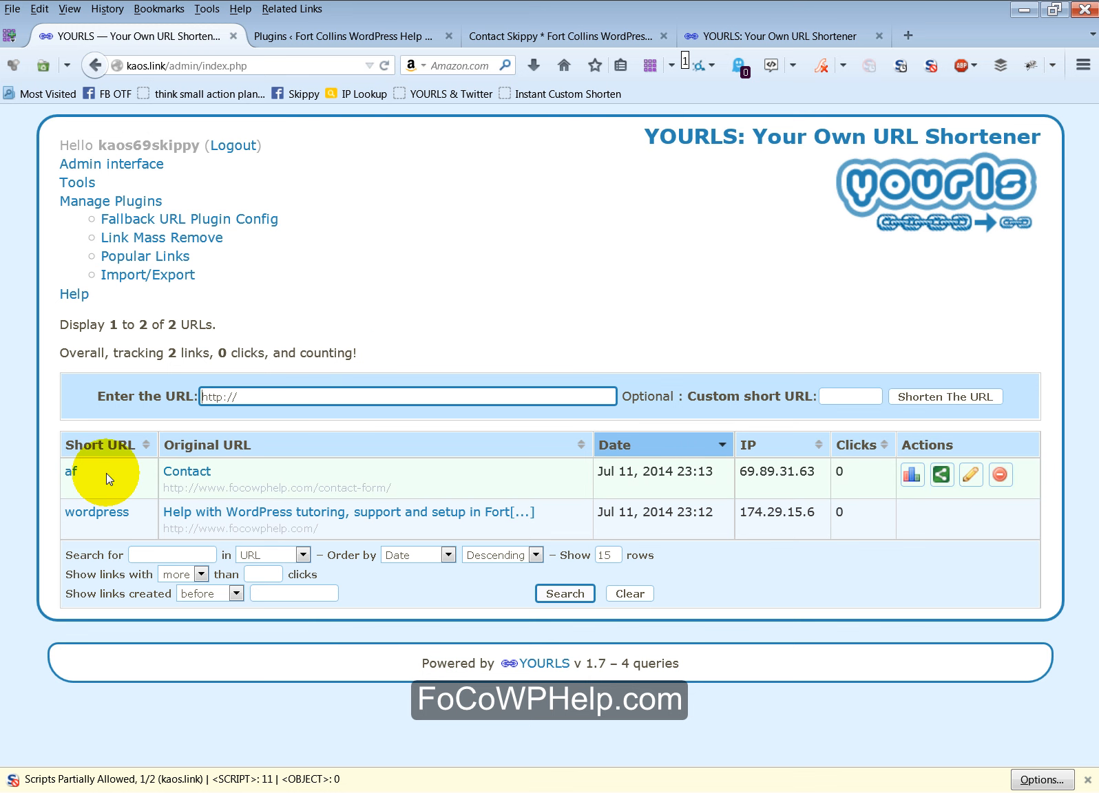
- Try again to shorten the Contact page with the bookmarklet and the custom keyword wpcontact
left_click(754, 36)
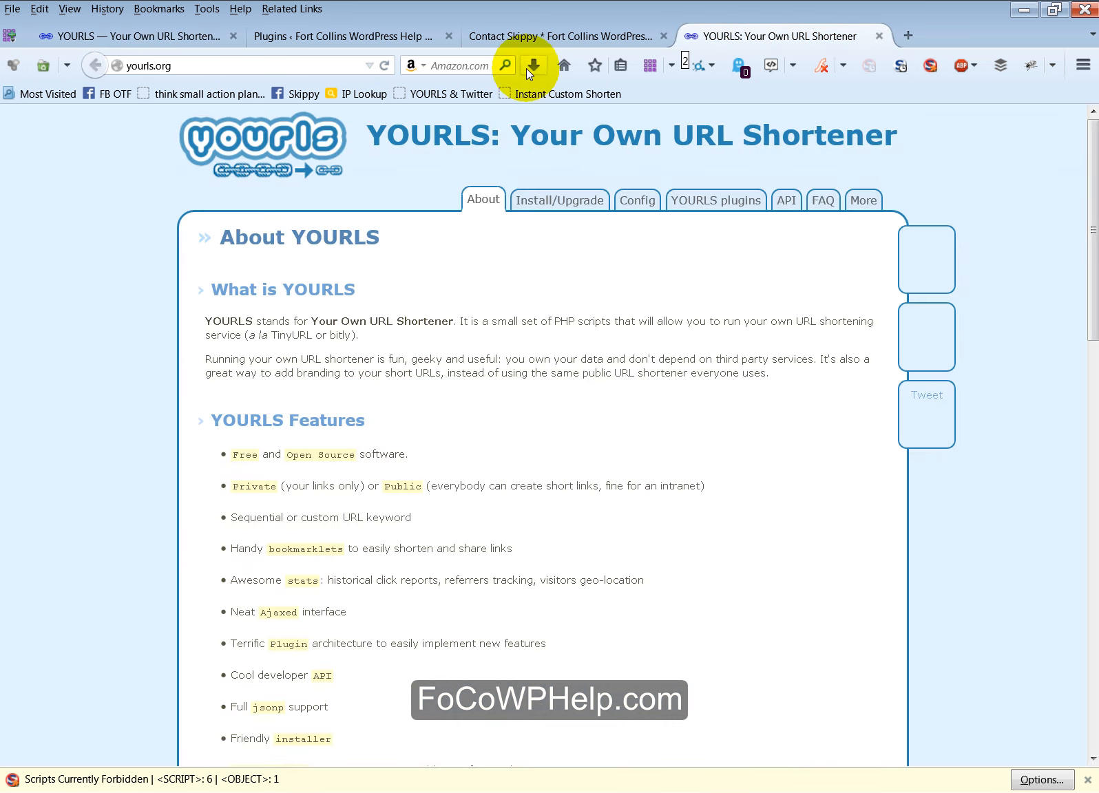
left_click(535, 35)
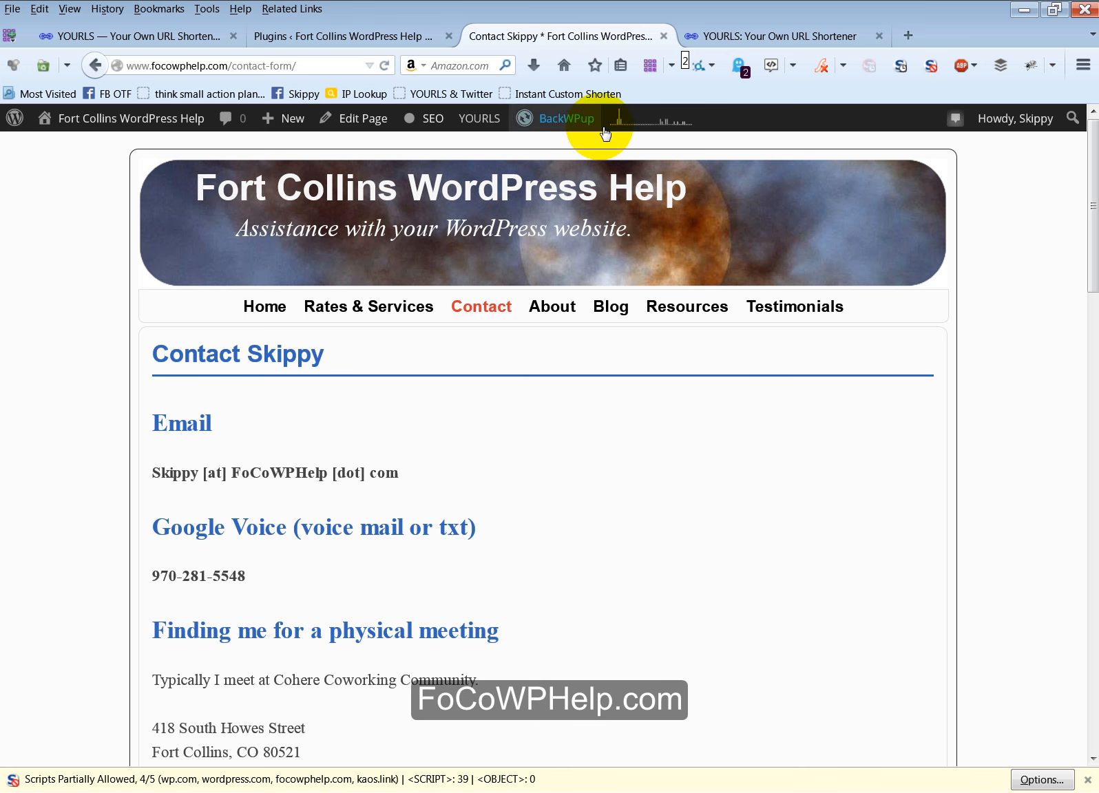
left_click(585, 93)
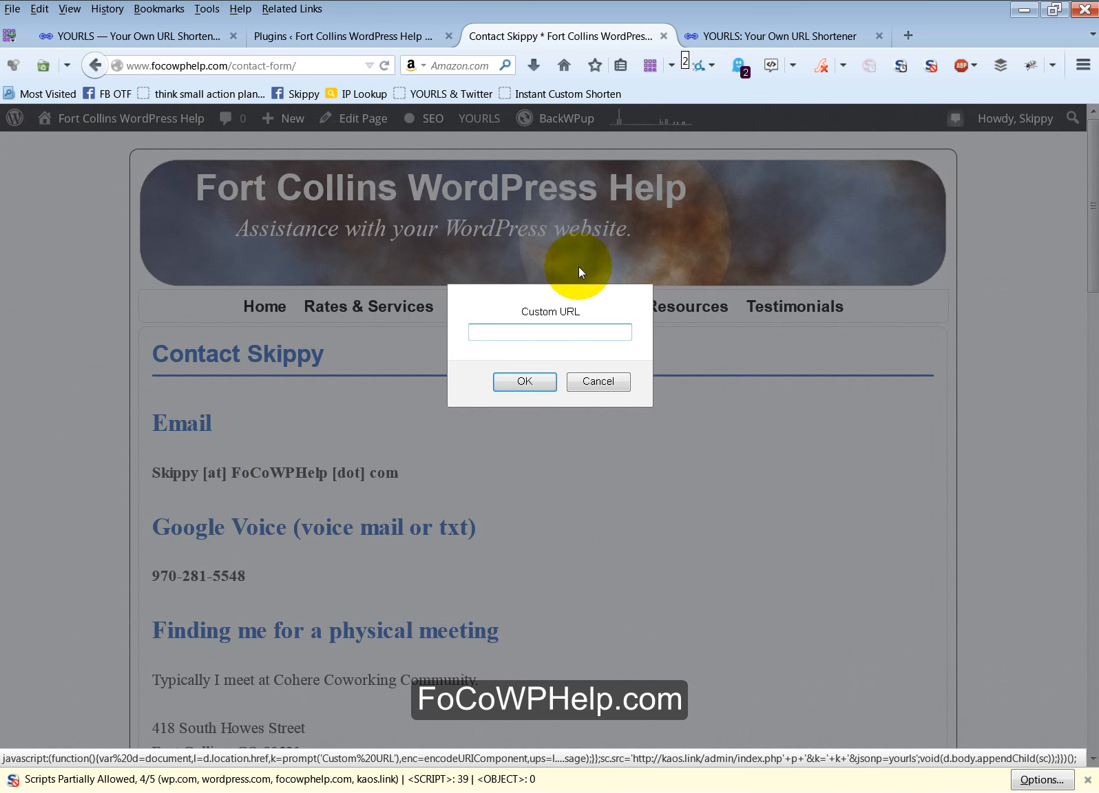
type("wp")
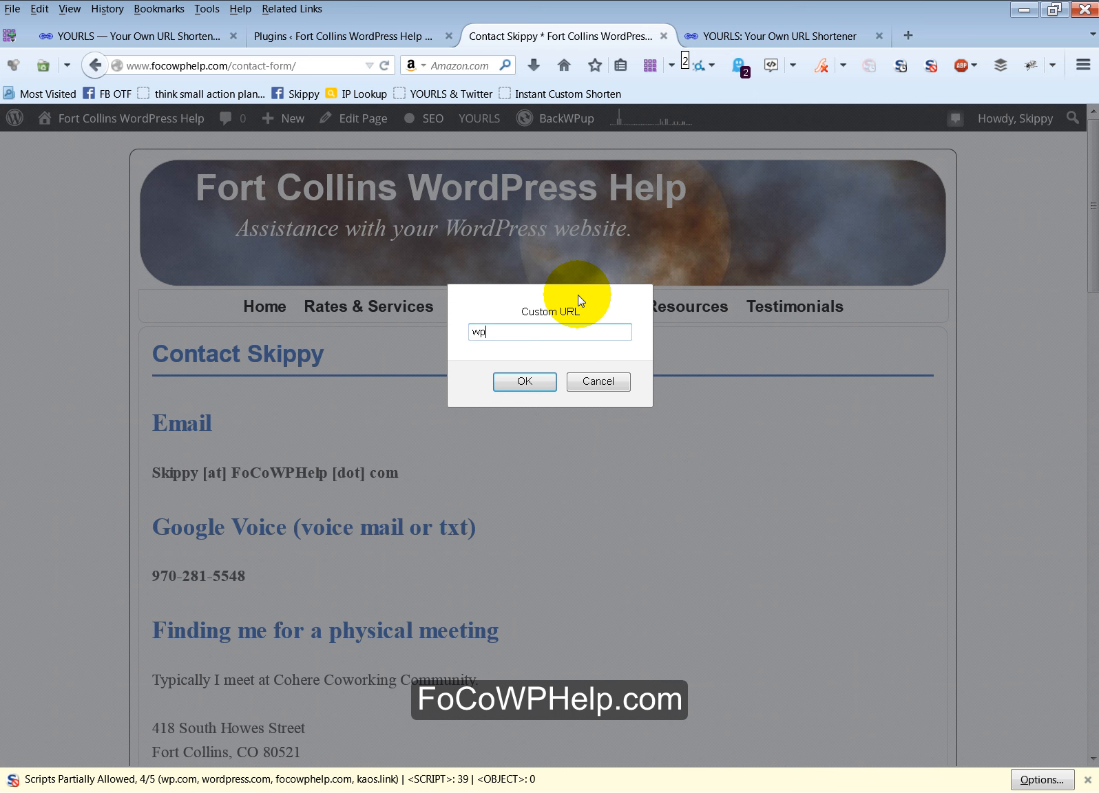
type("contact")
left_click(526, 382)
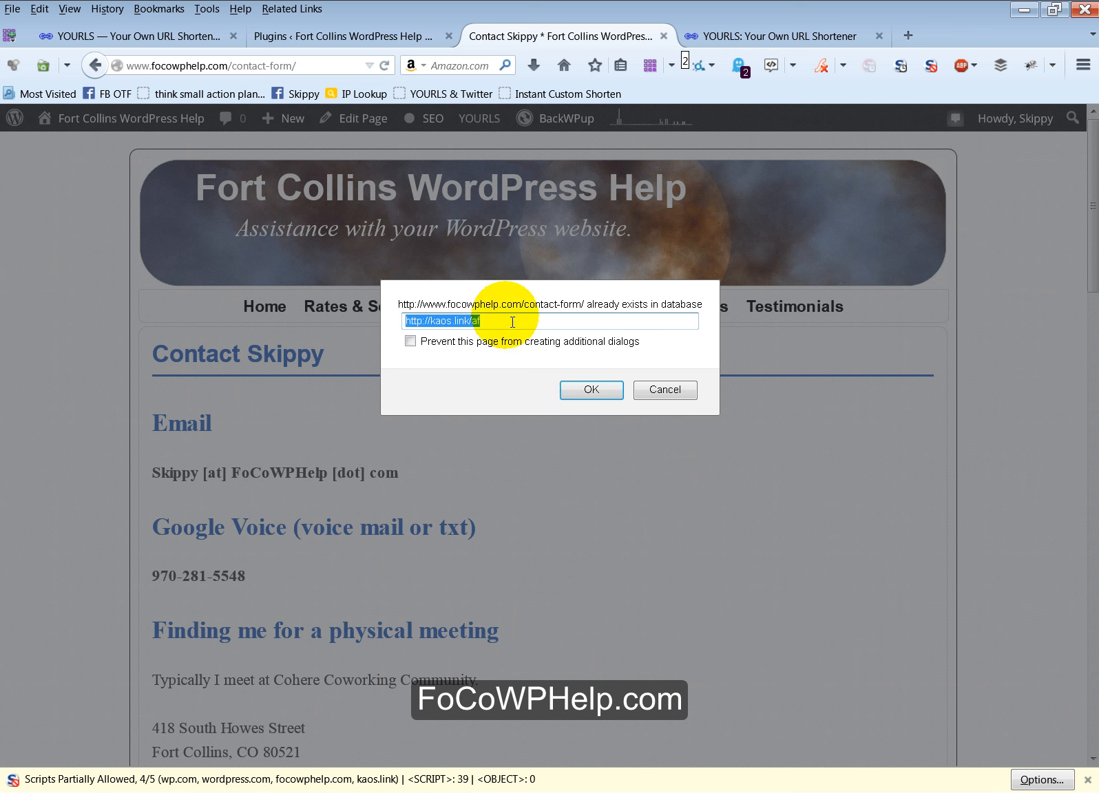
left_click(512, 321)
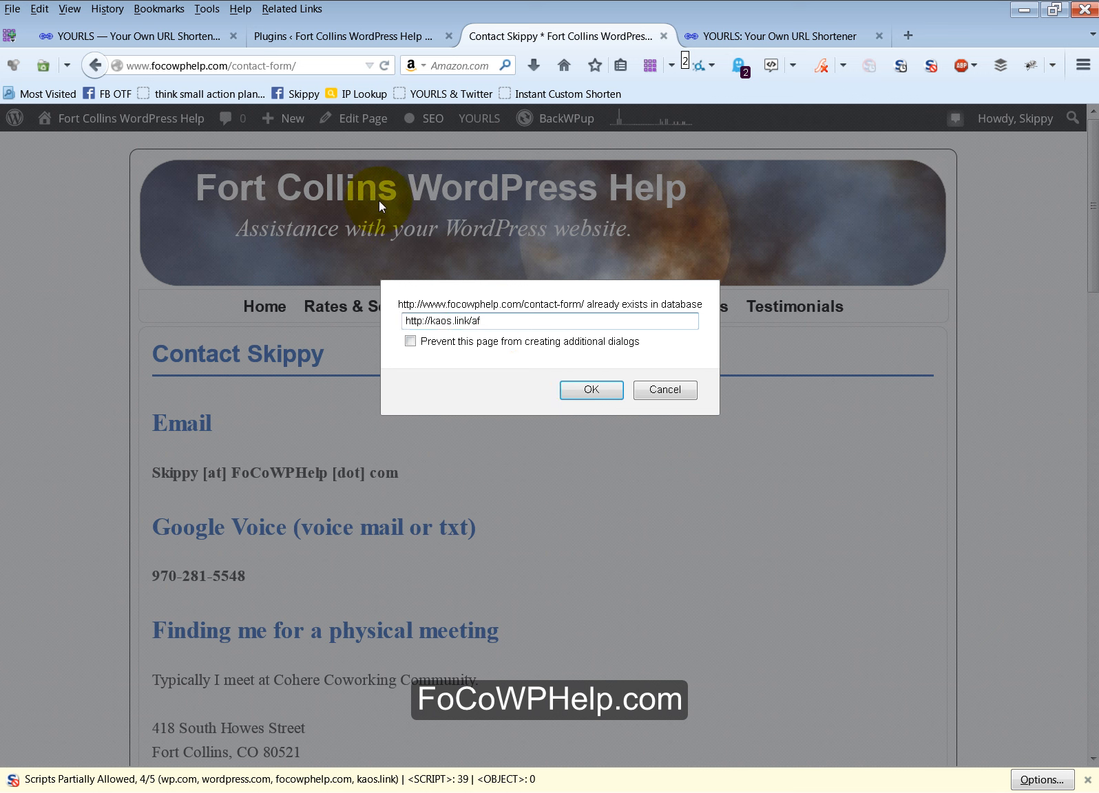
- Delete the Contact page's short link from the YOURLS link list
left_click(182, 39)
mouse_move(264, 480)
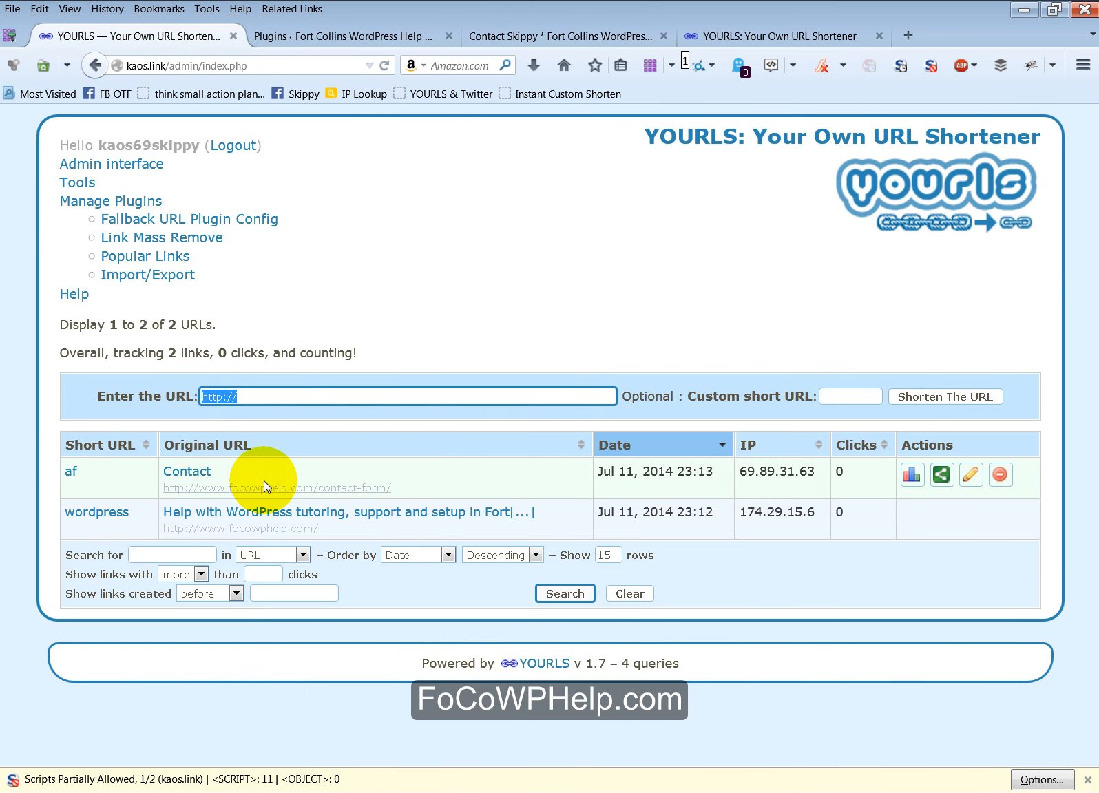
left_click(1004, 480)
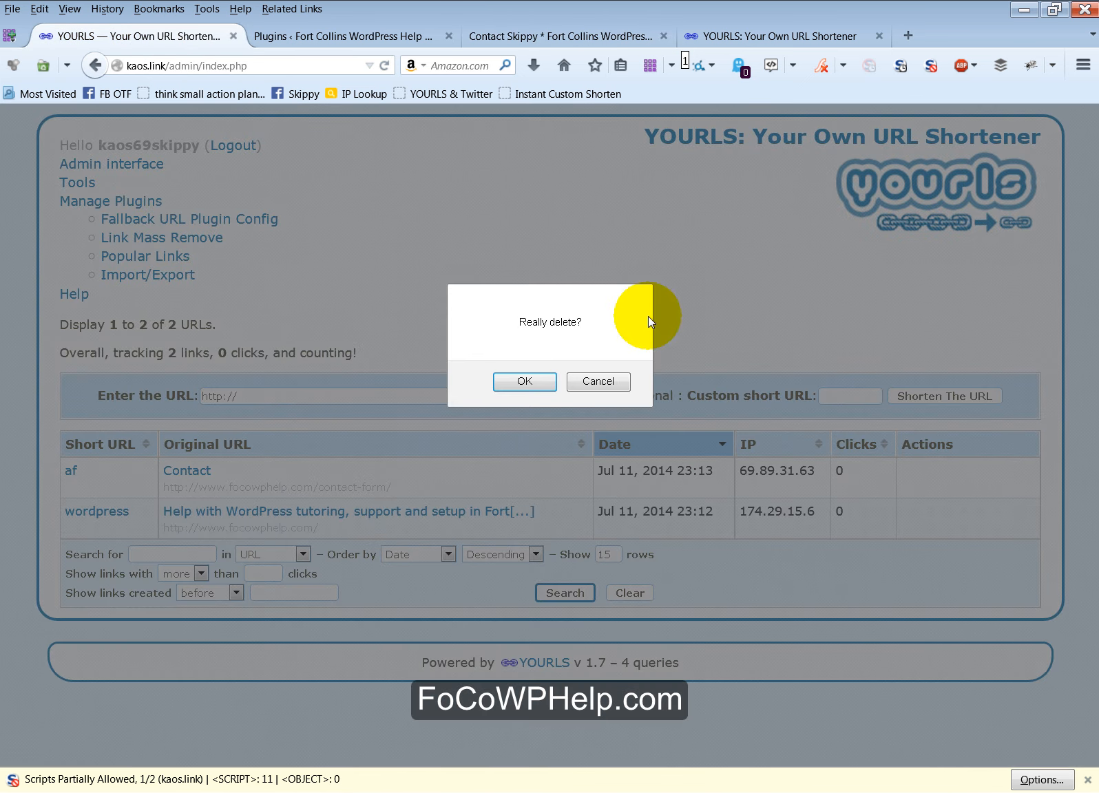
left_click(533, 380)
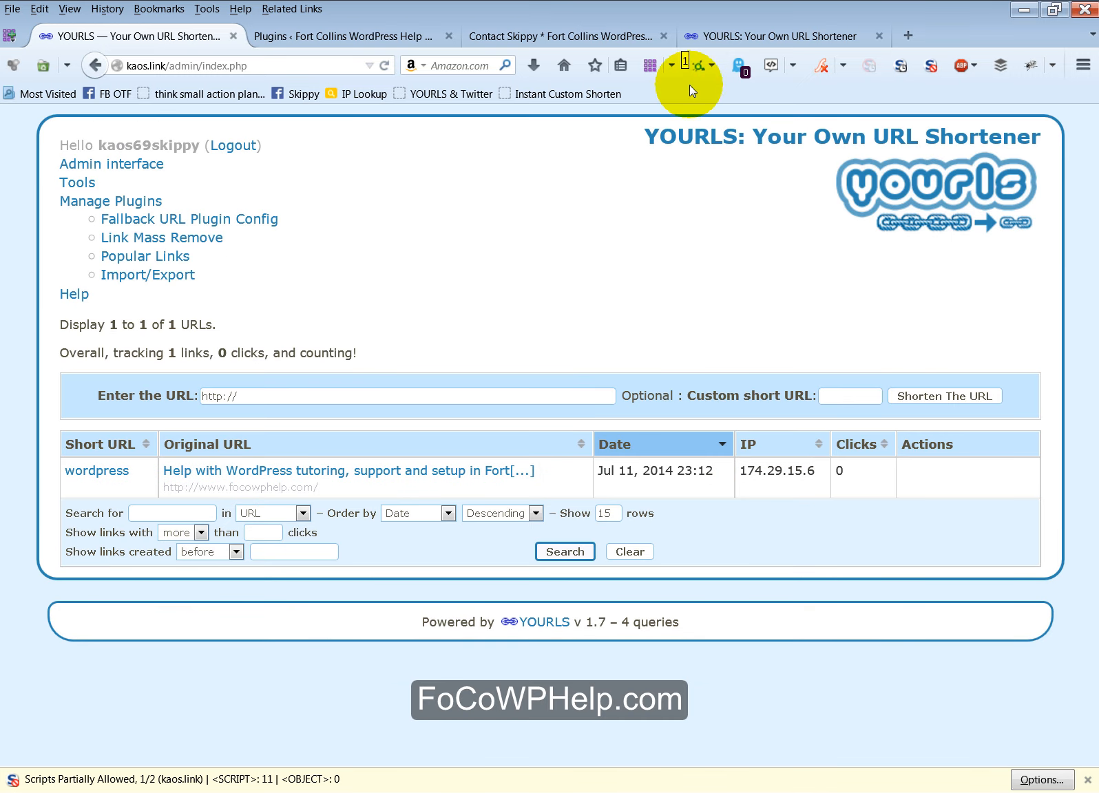
- Shorten the Contact page with the Instant Custom Shorten bookmarklet using the keyword wpcontact, and check the refreshed YOURLS link list
left_click(600, 34)
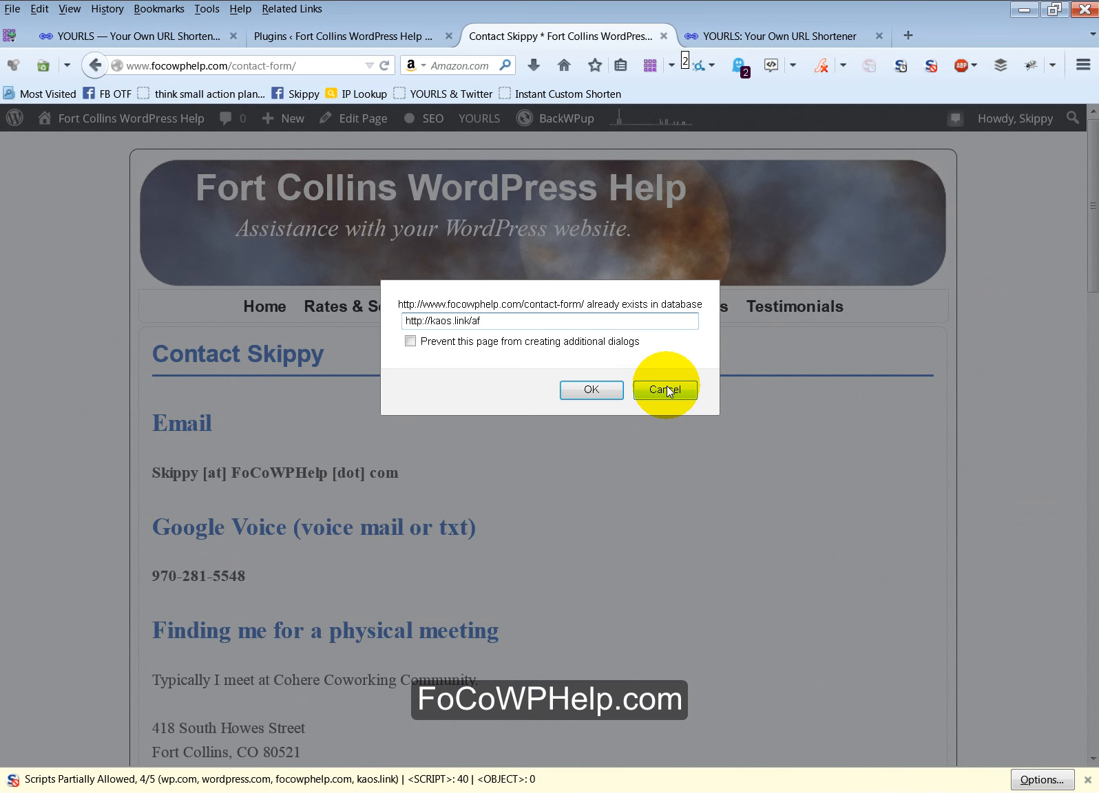
left_click(663, 386)
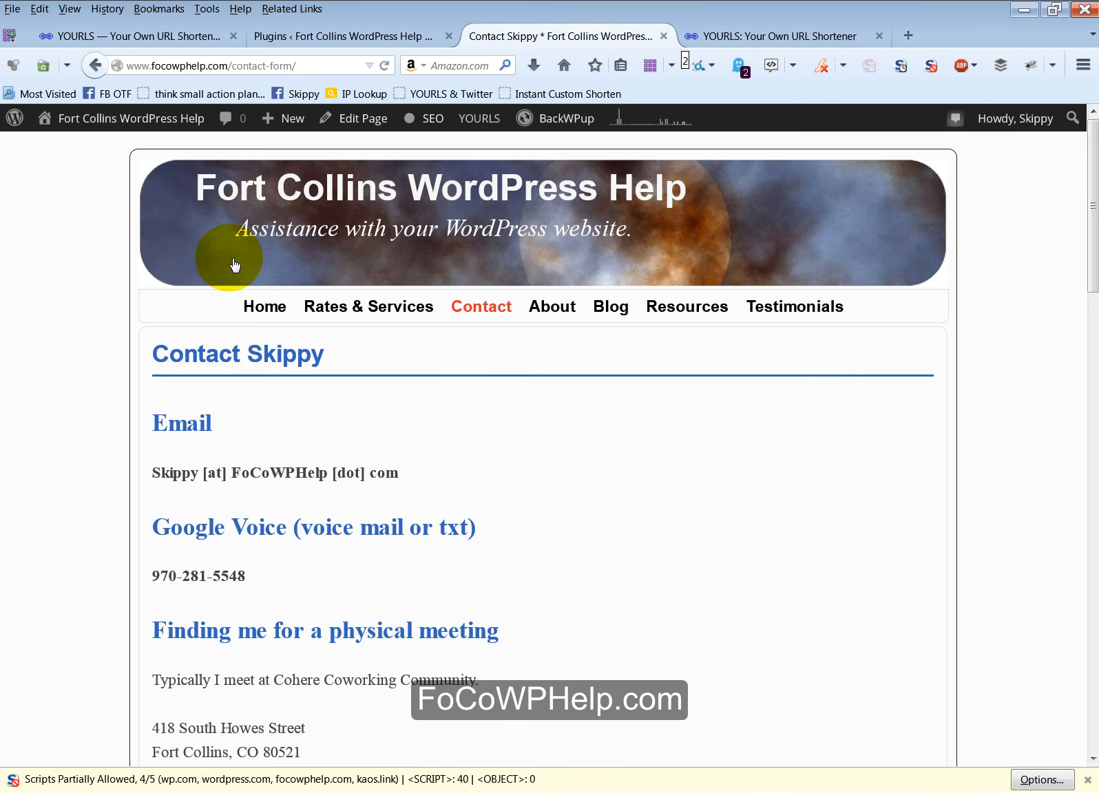
left_click(560, 92)
type("wp")
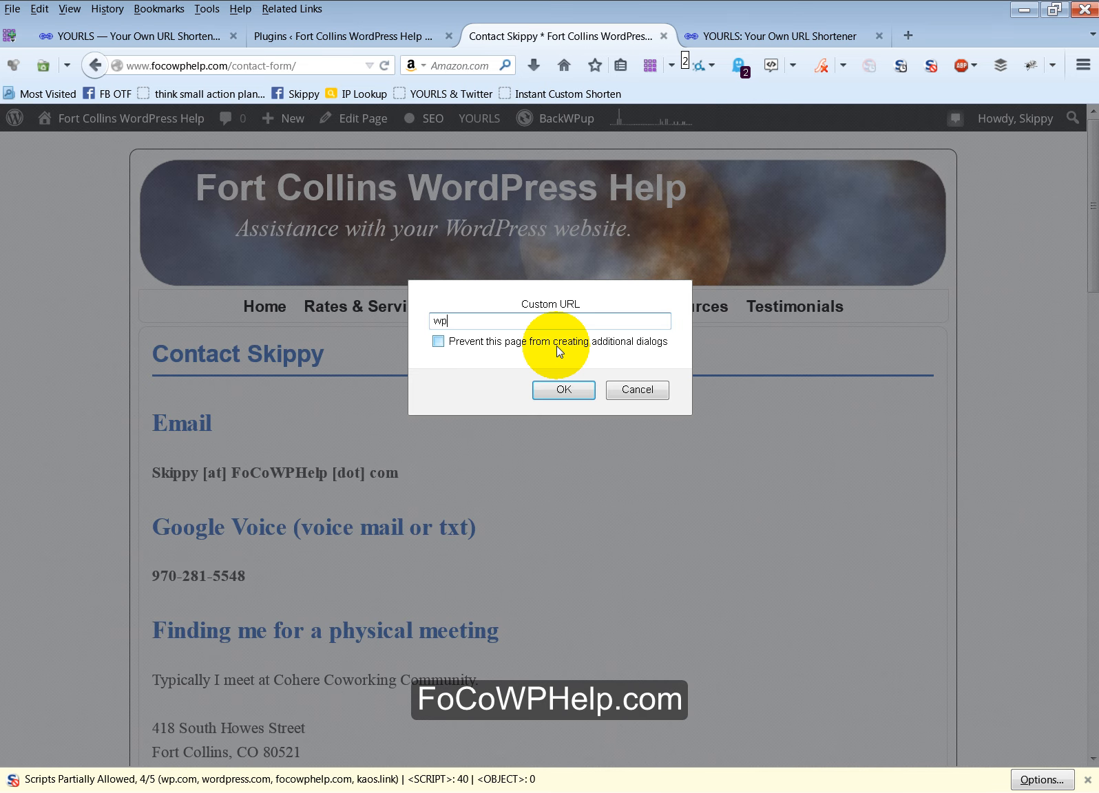
type("contact")
left_click(563, 391)
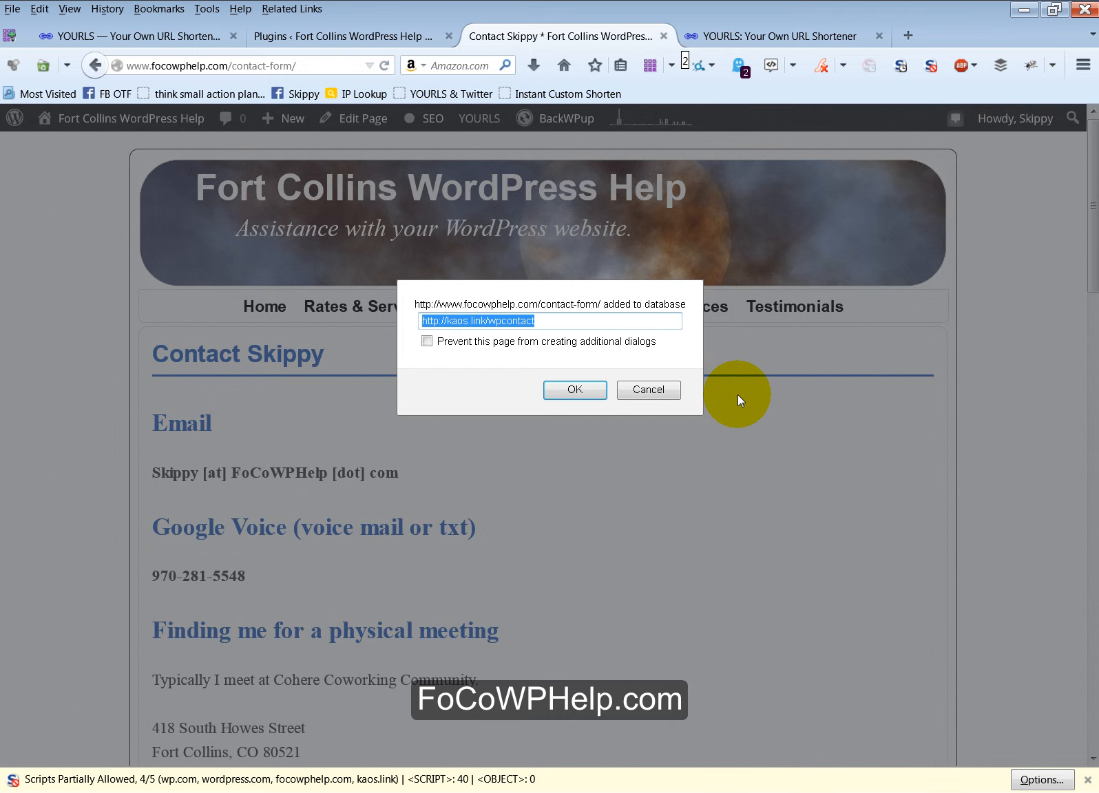
left_click(626, 319)
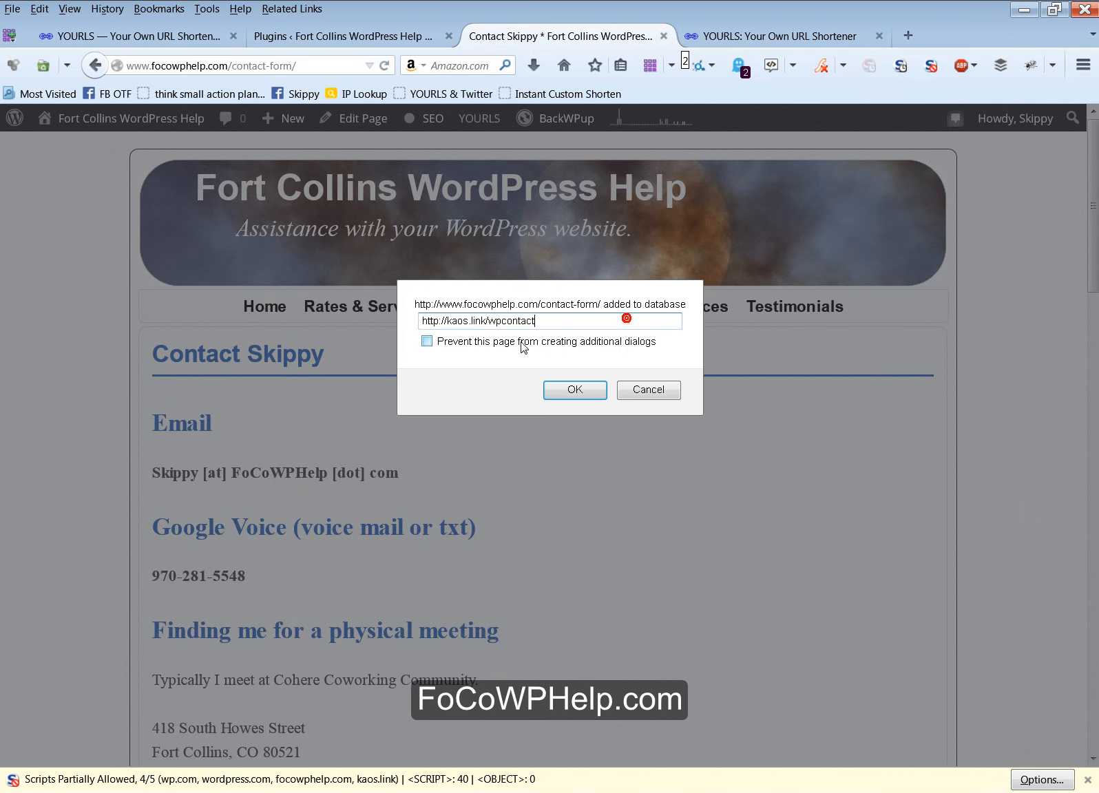
left_click(575, 390)
left_click(125, 41)
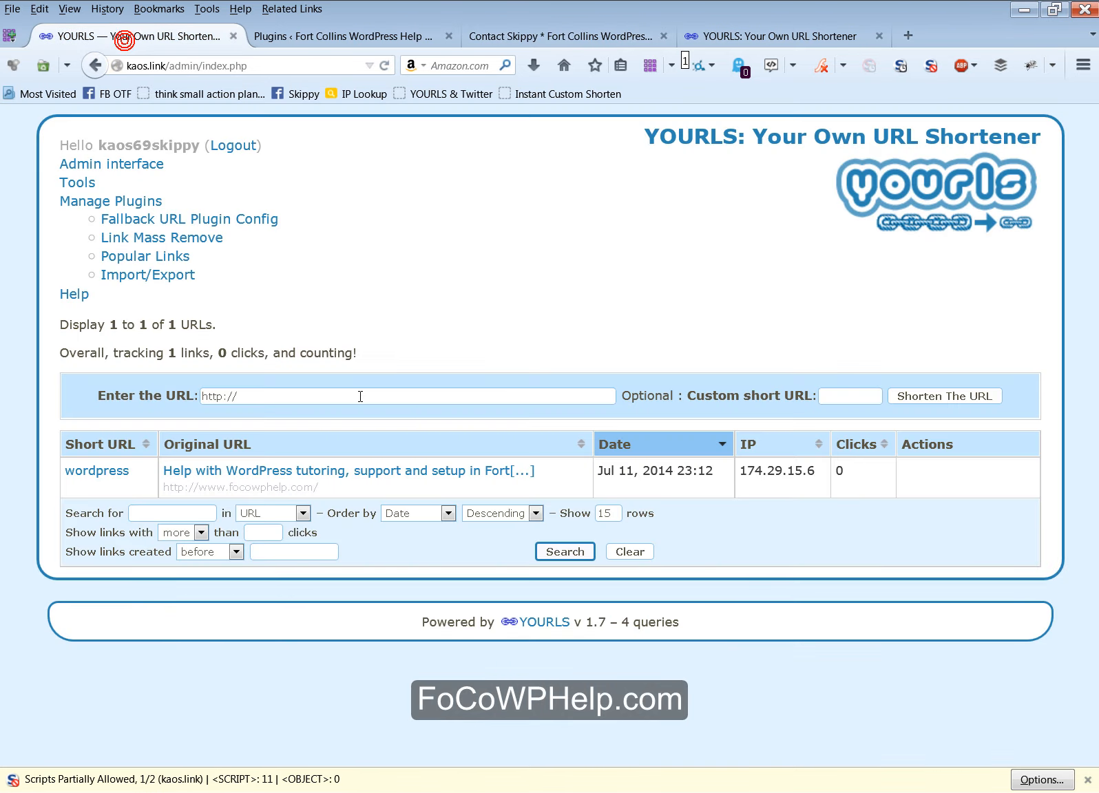
left_click(360, 397)
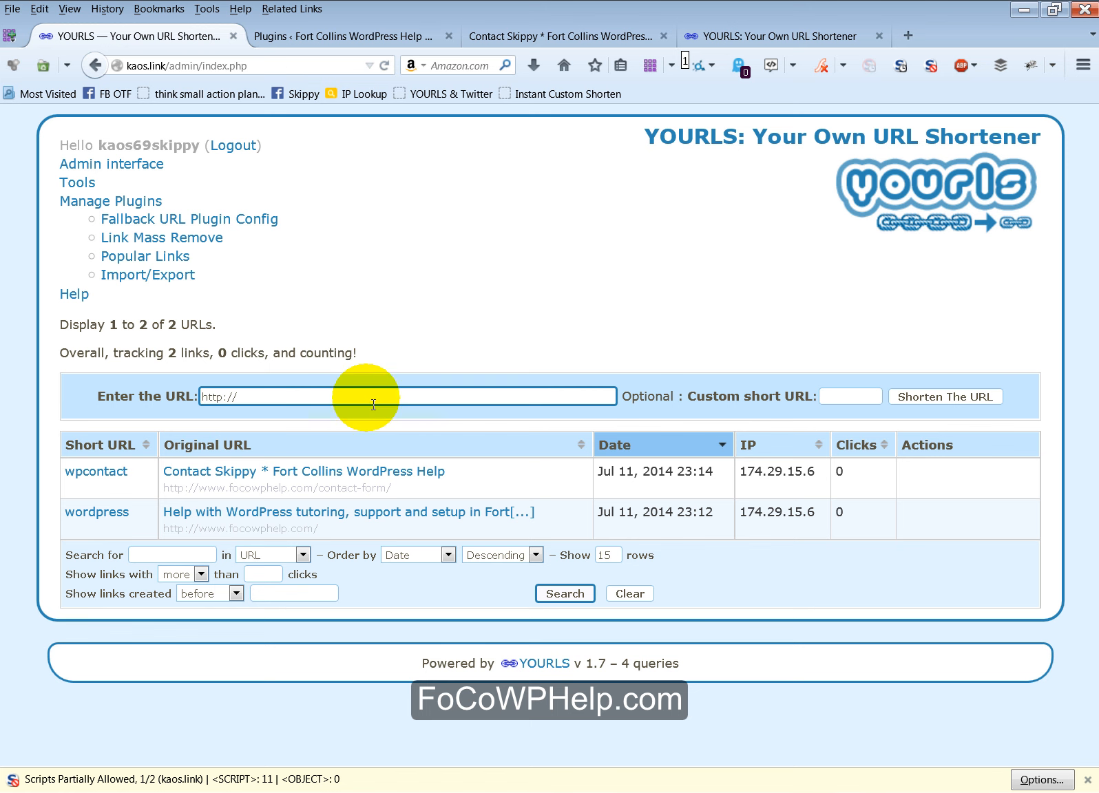
- Open the site's Blog page, shorten it with the bookmarklet using the keyword wpblog, and view the YOURLS link list
left_click(613, 31)
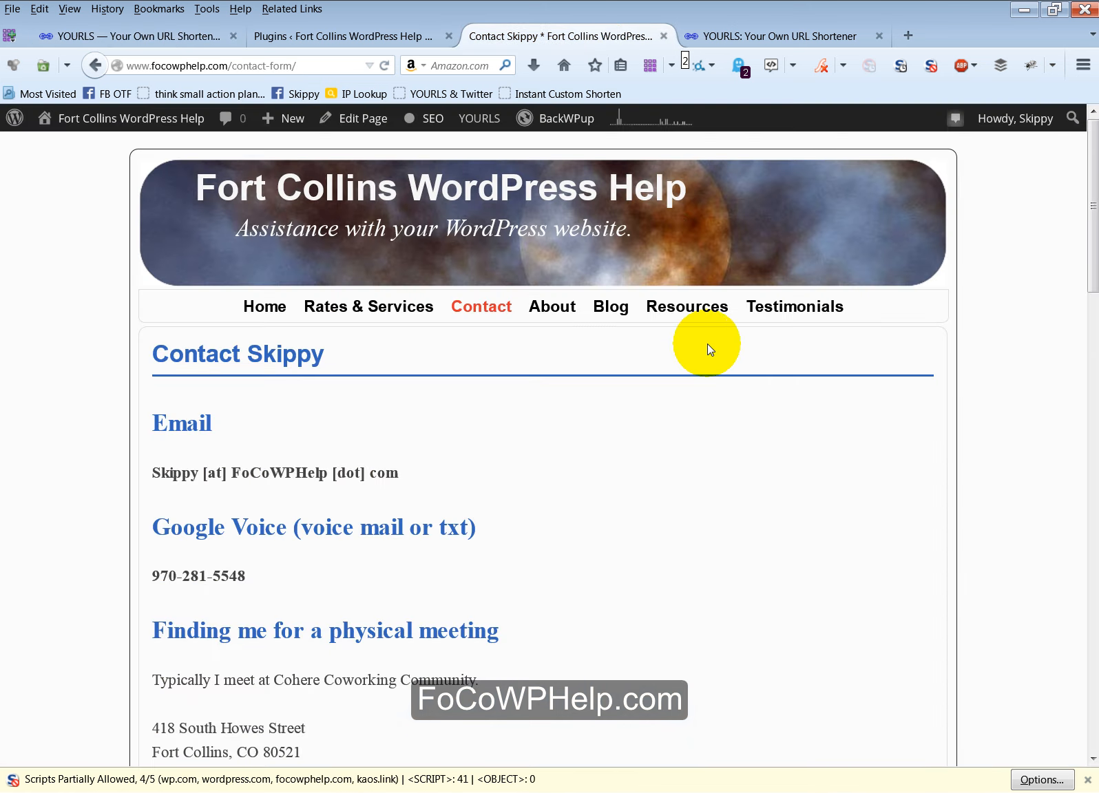
left_click(617, 307)
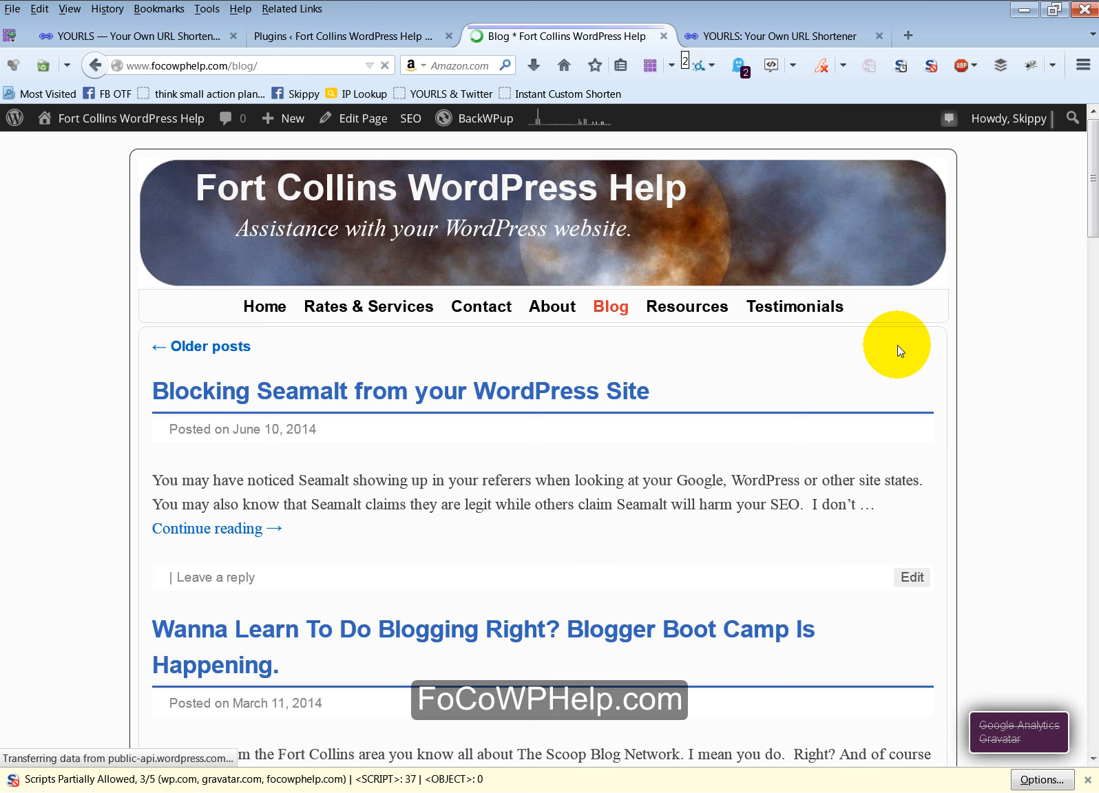
left_click(556, 94)
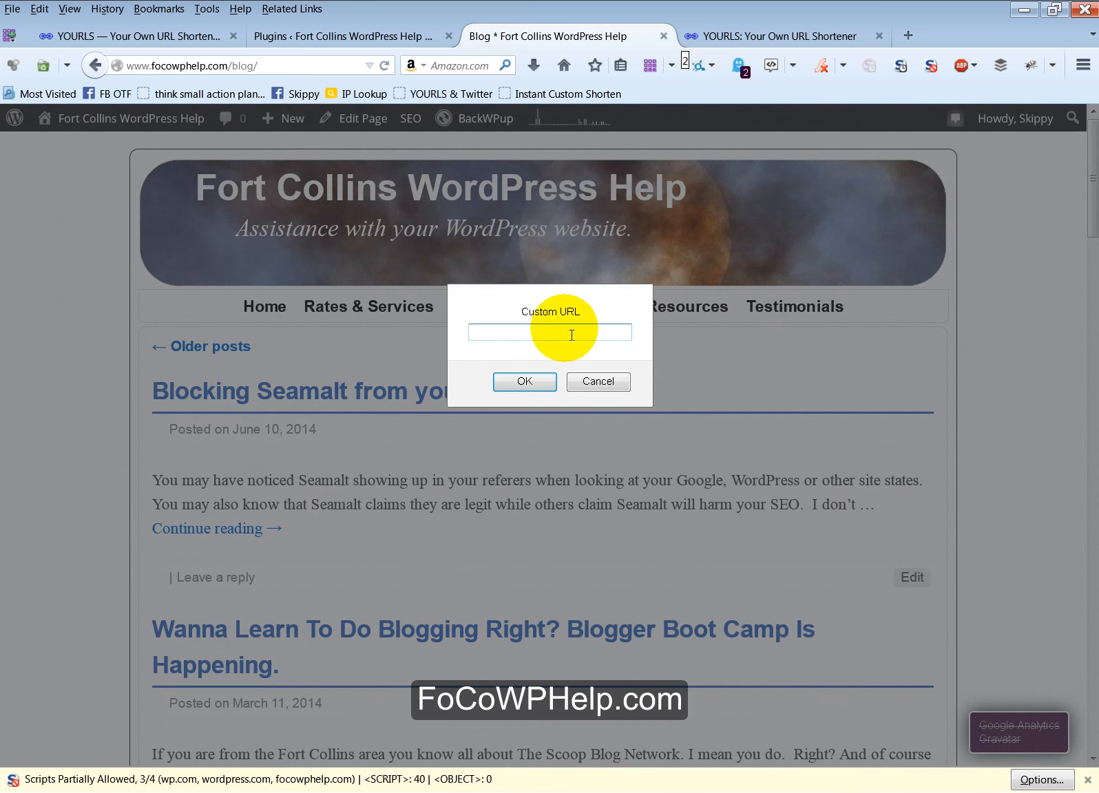
type("wpblog")
left_click(534, 385)
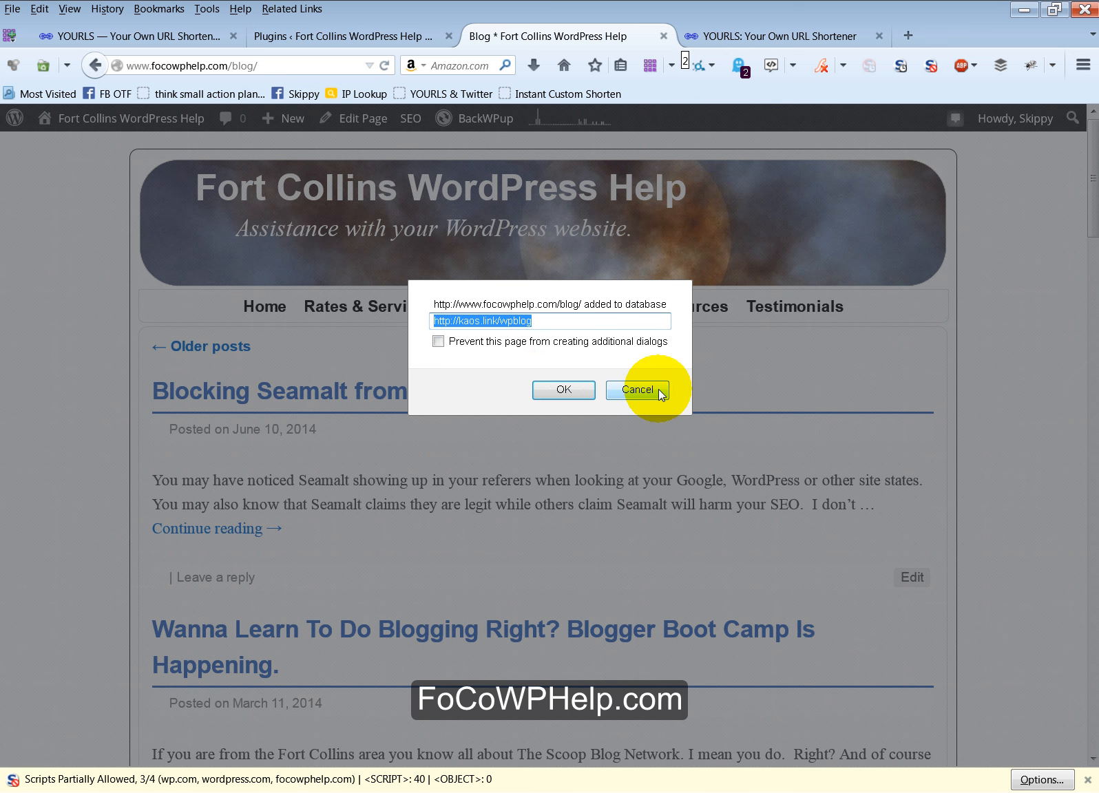
left_click(575, 389)
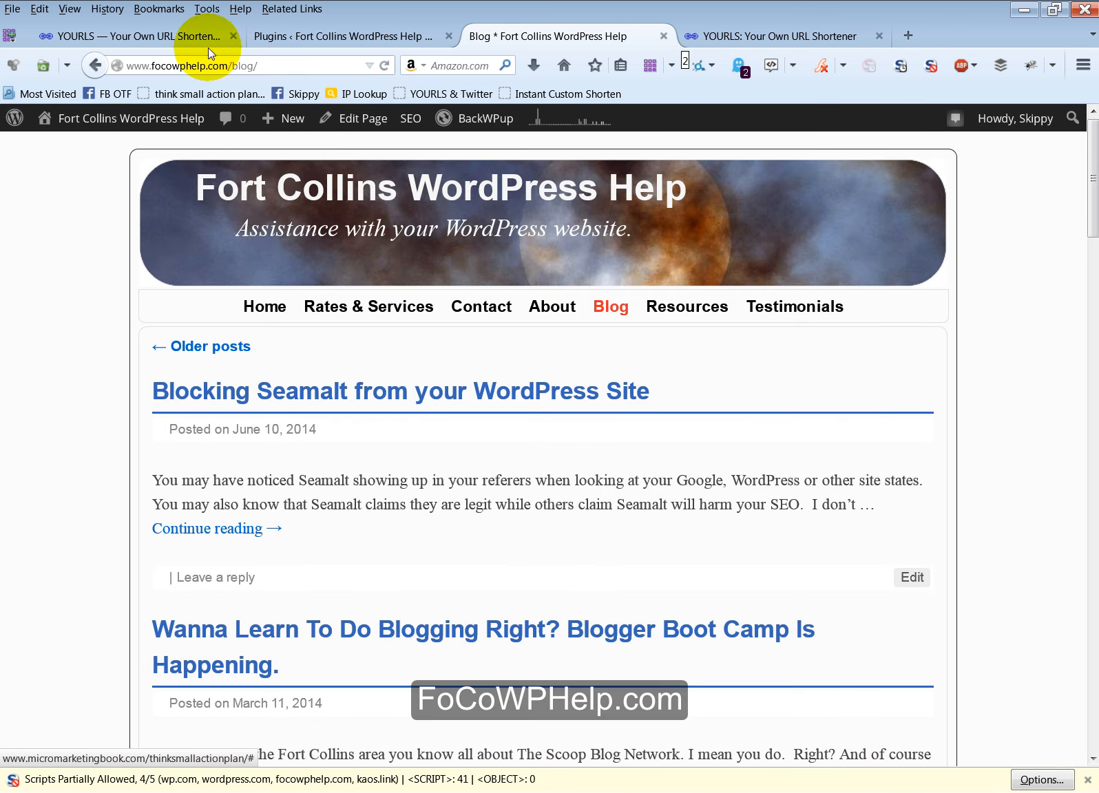
left_click(168, 34)
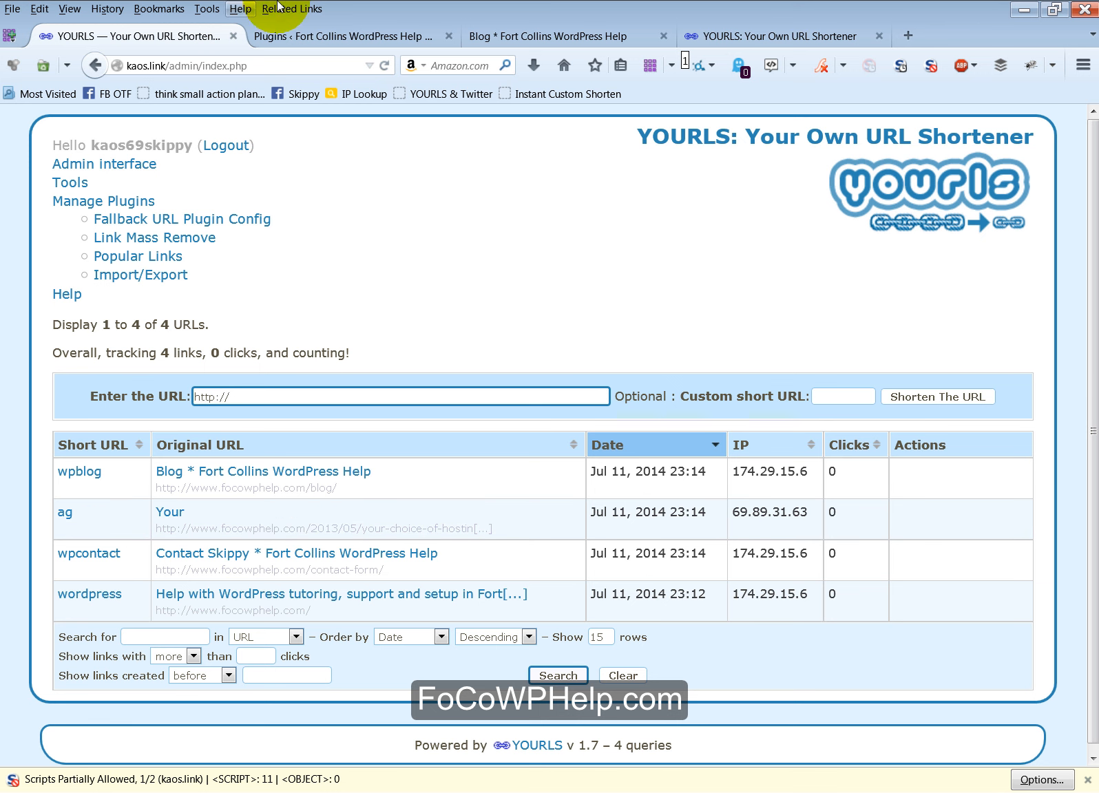
- Deactivate the Better YOURLS plugin on the Fort Collins WordPress Help site's Plugins page
left_click(578, 36)
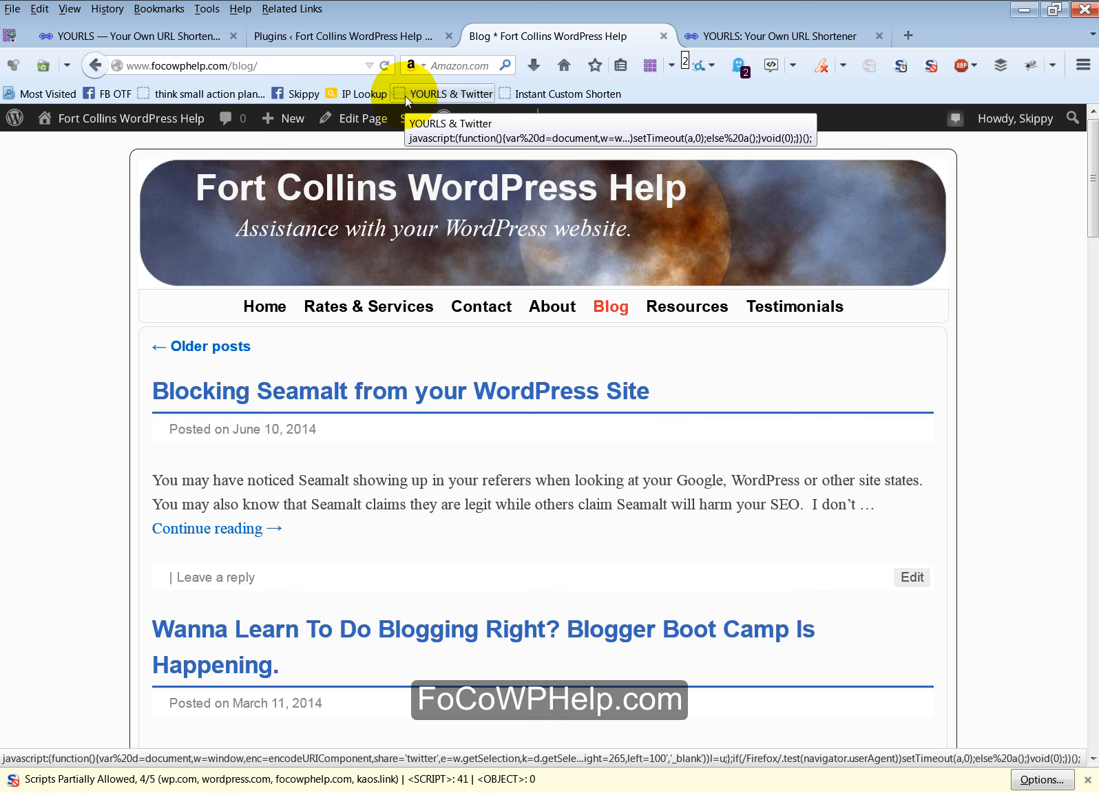
left_click(358, 37)
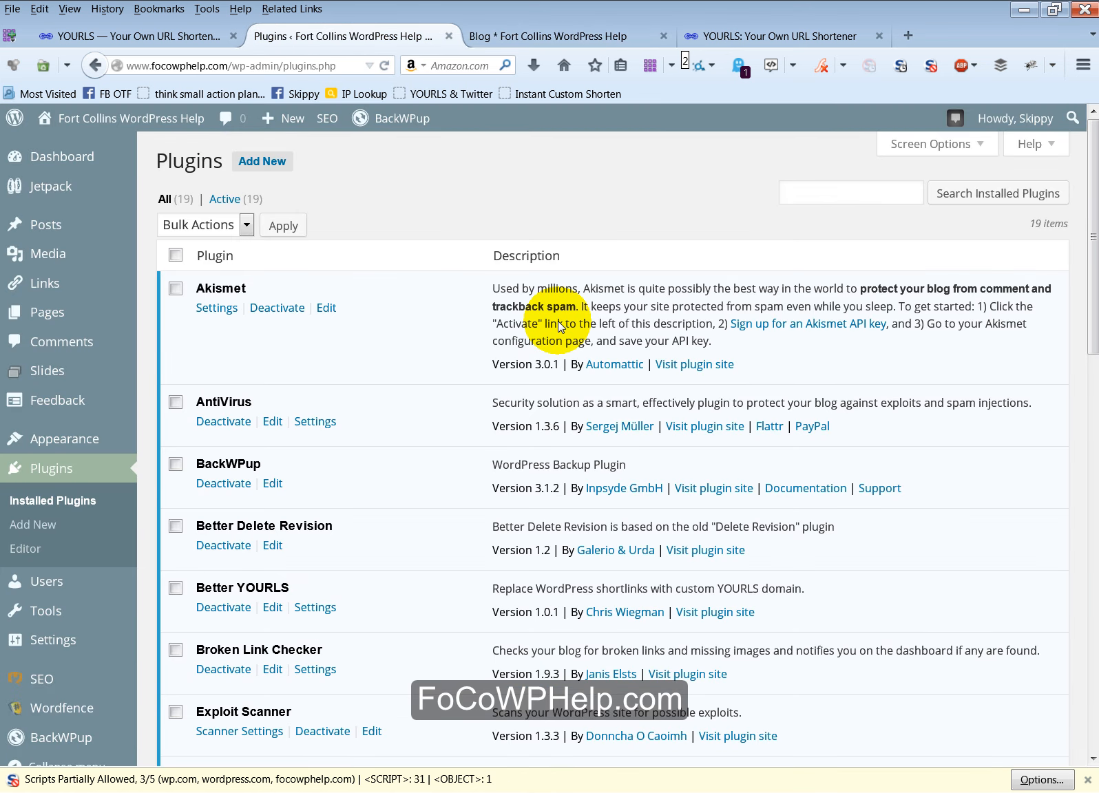
scroll(307, 281, "down", 3)
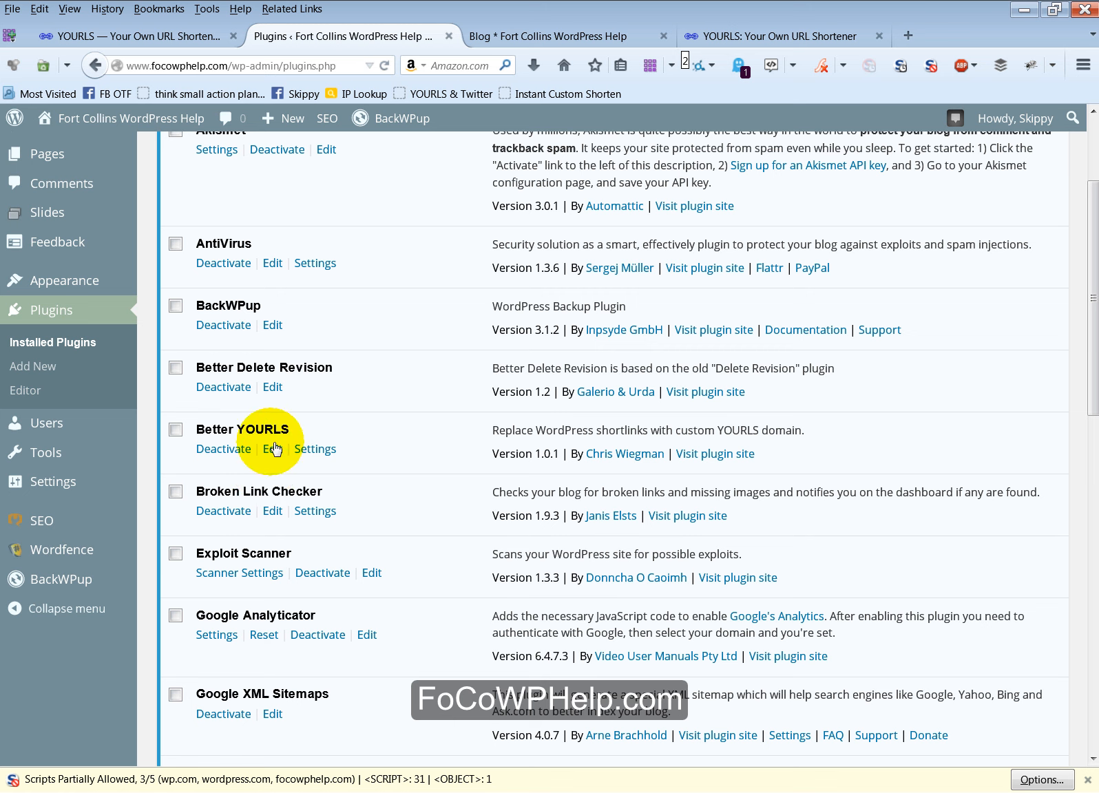
left_click(234, 455)
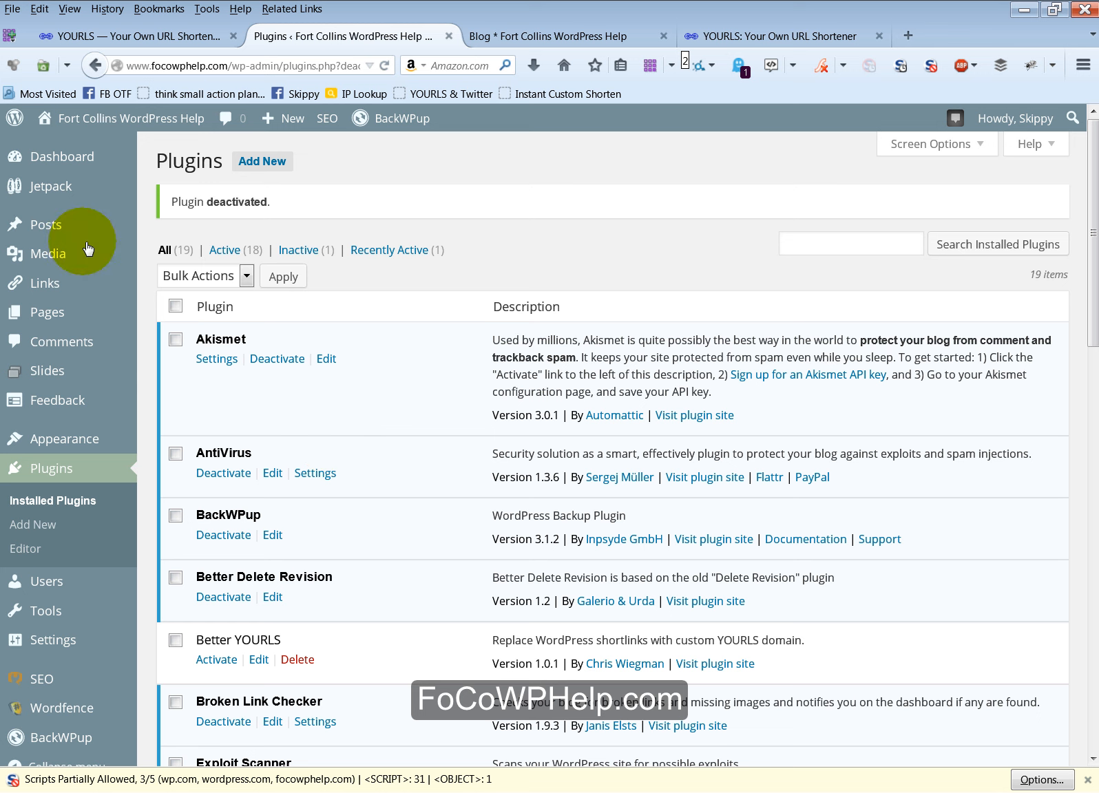
- Delete the automatically generated short link ag from the YOURLS link list and reload the list
left_click(131, 35)
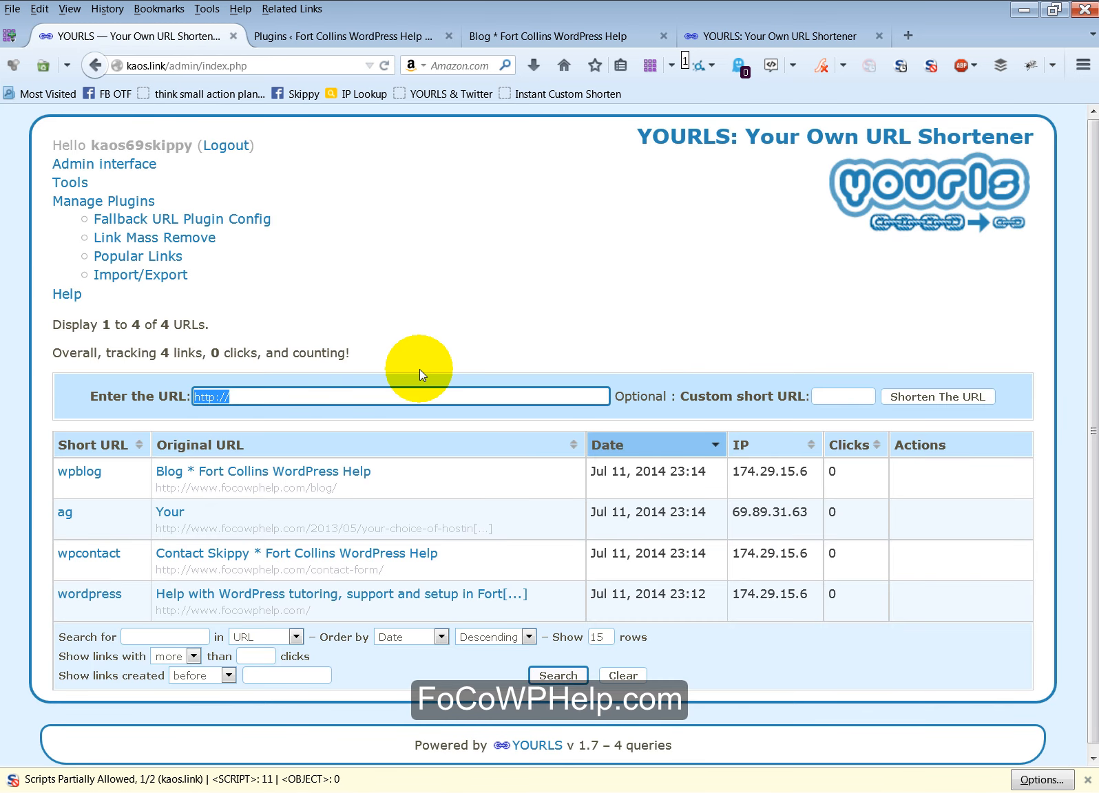
key("F5")
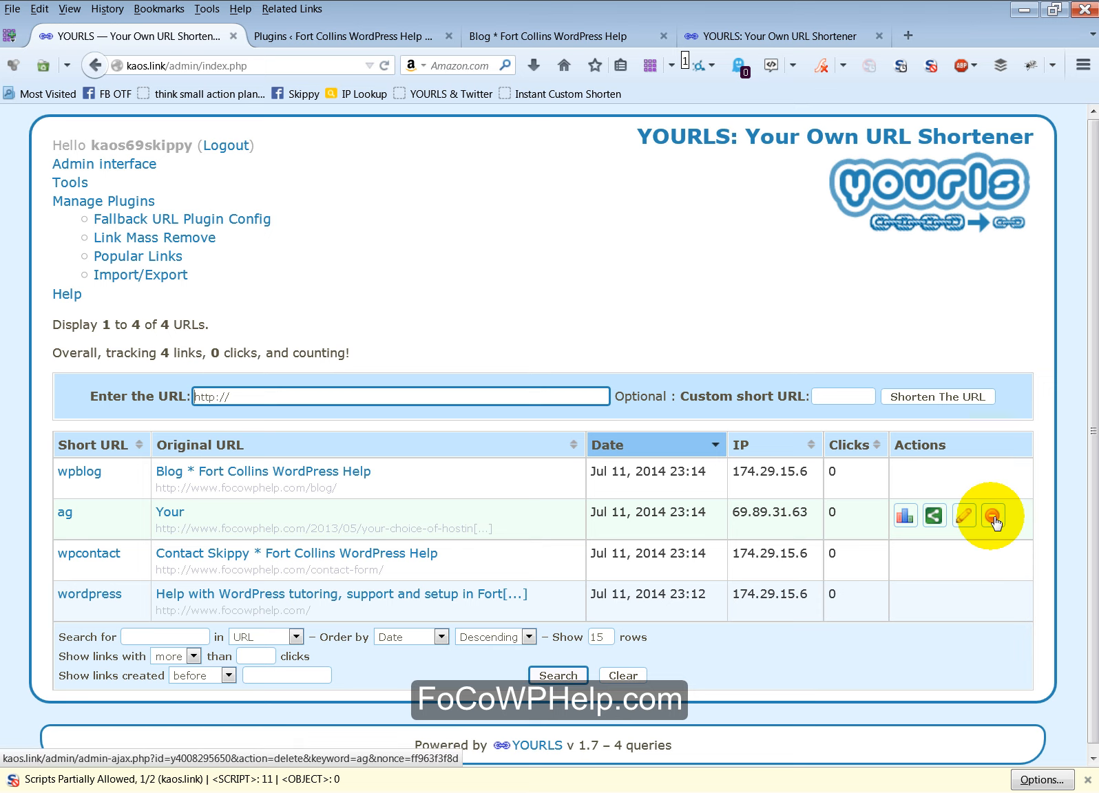
left_click(998, 518)
left_click(538, 384)
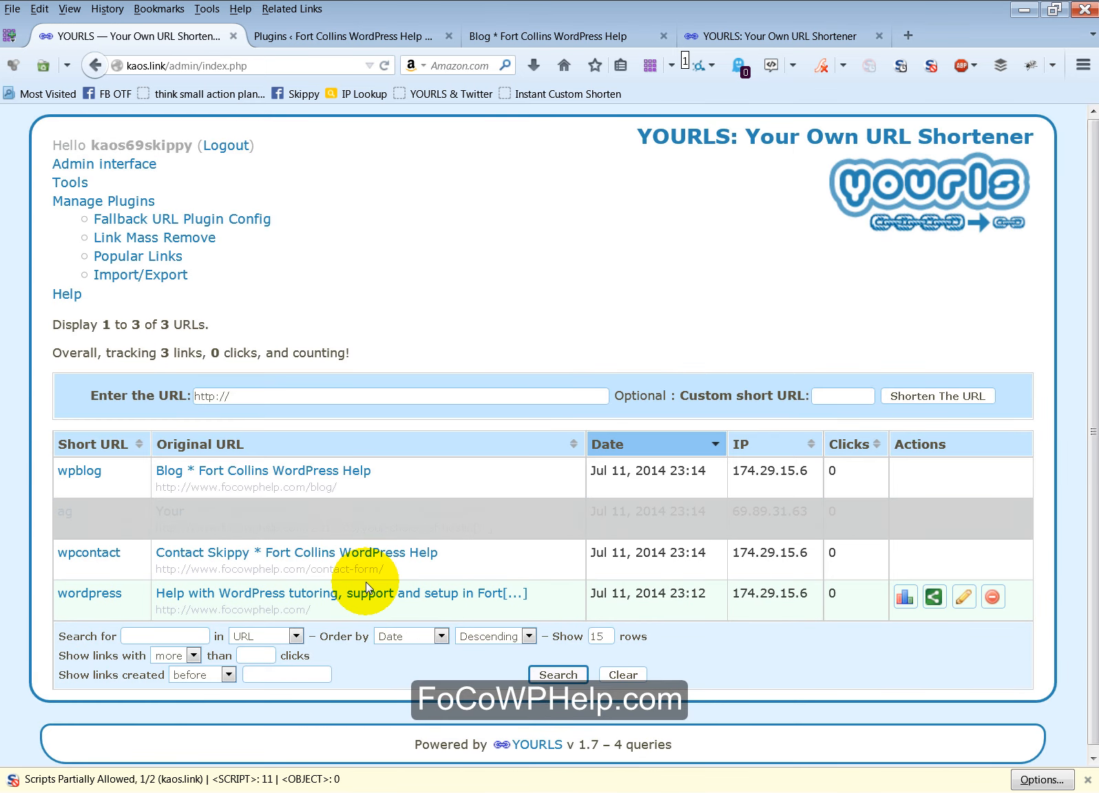
key("F5")
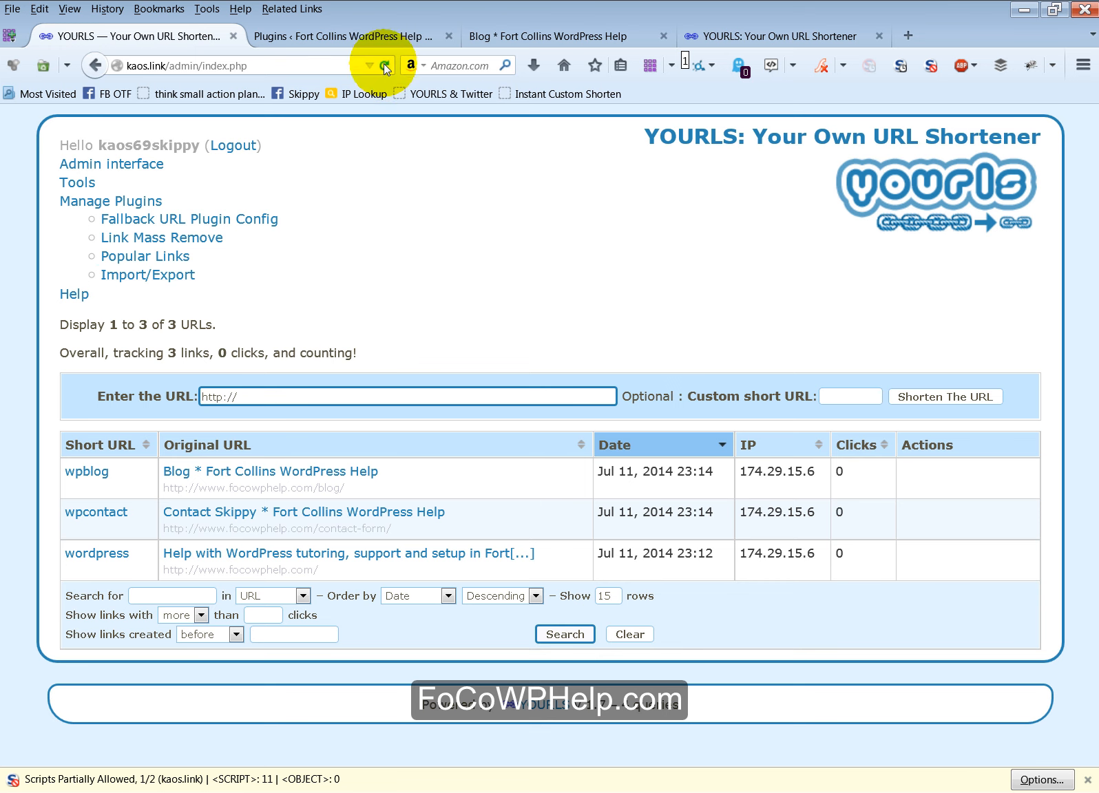
- Open the WordPress plugin installer and search the directory for better yourls
left_click(375, 38)
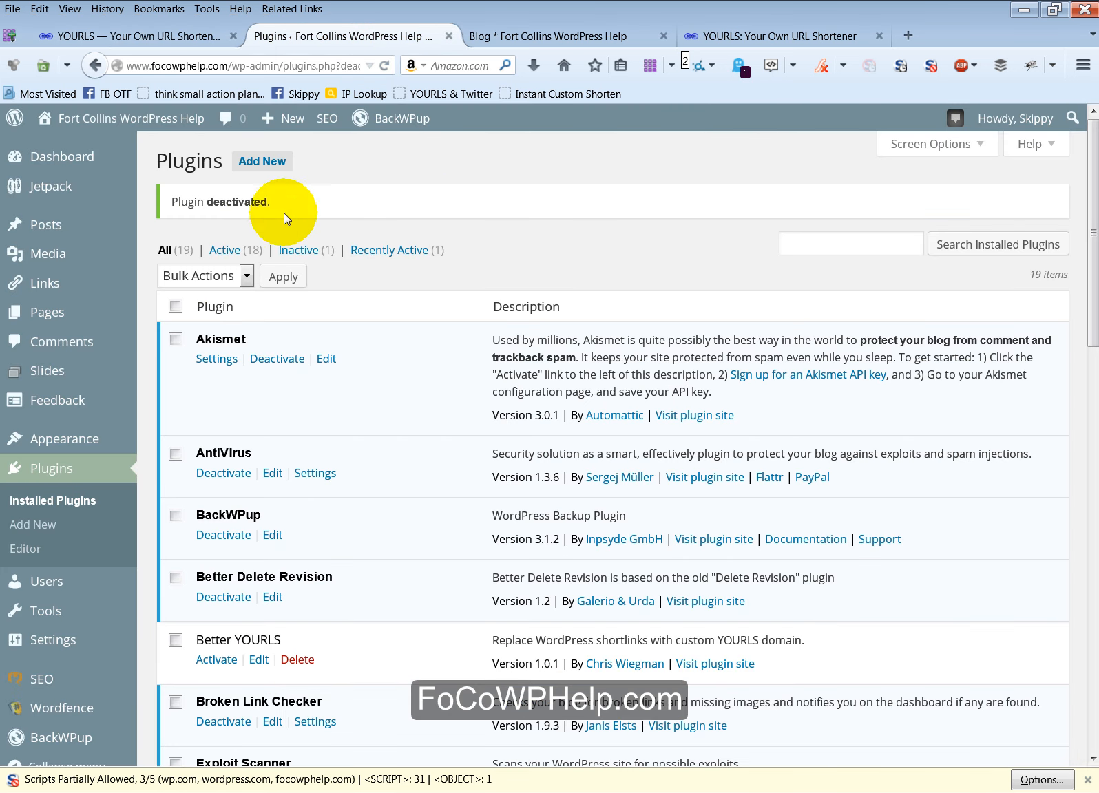
left_click(262, 161)
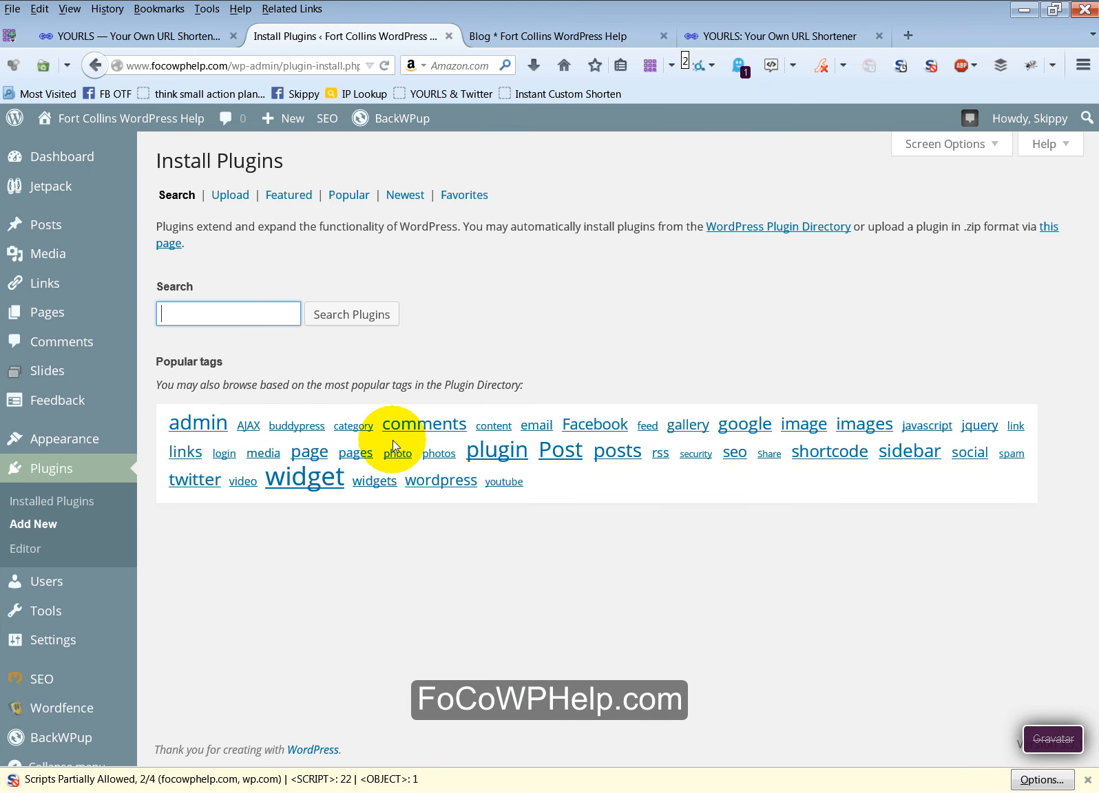
type("better")
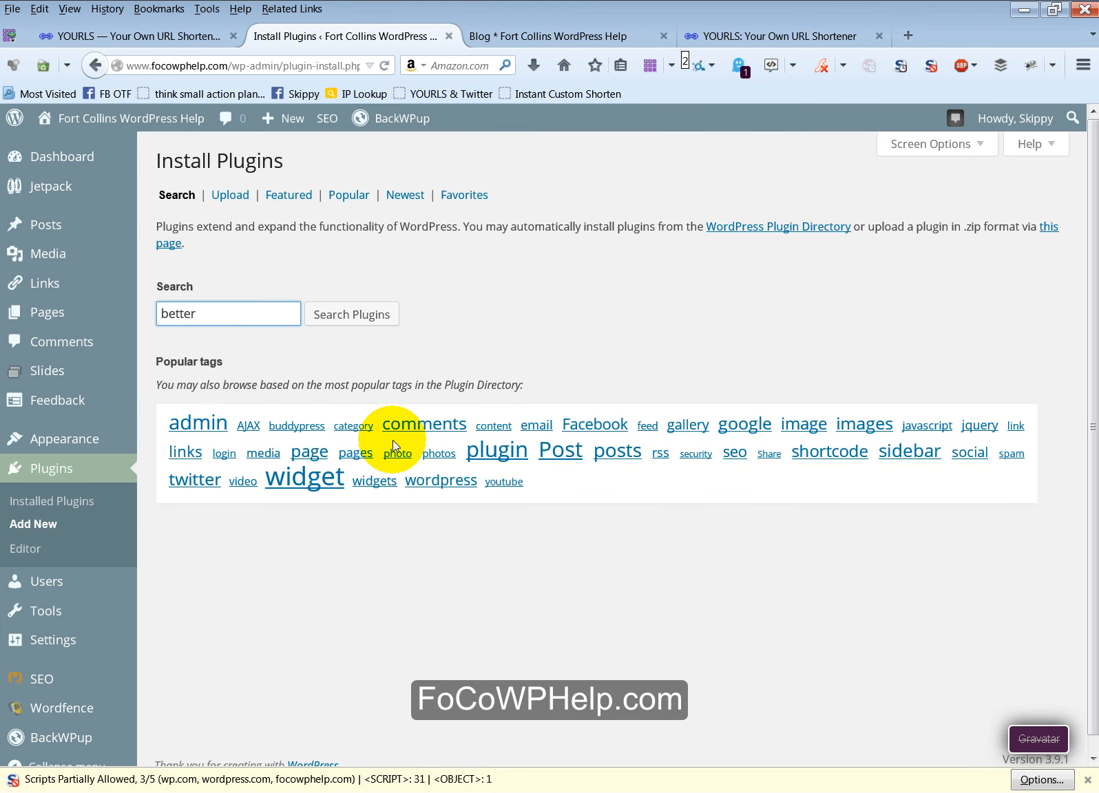
type(" yourls")
key("Return")
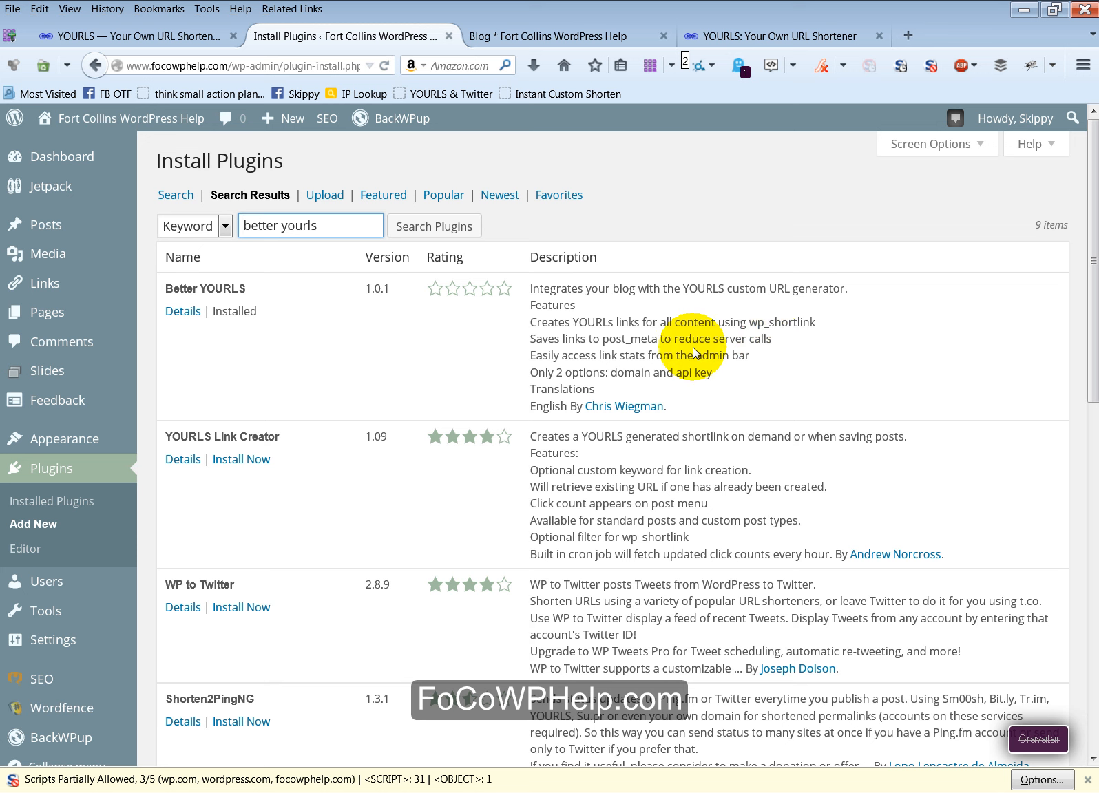
- Broaden the WordPress plugin search to just the keyword yourls
double_click(249, 226)
key("BackSpace")
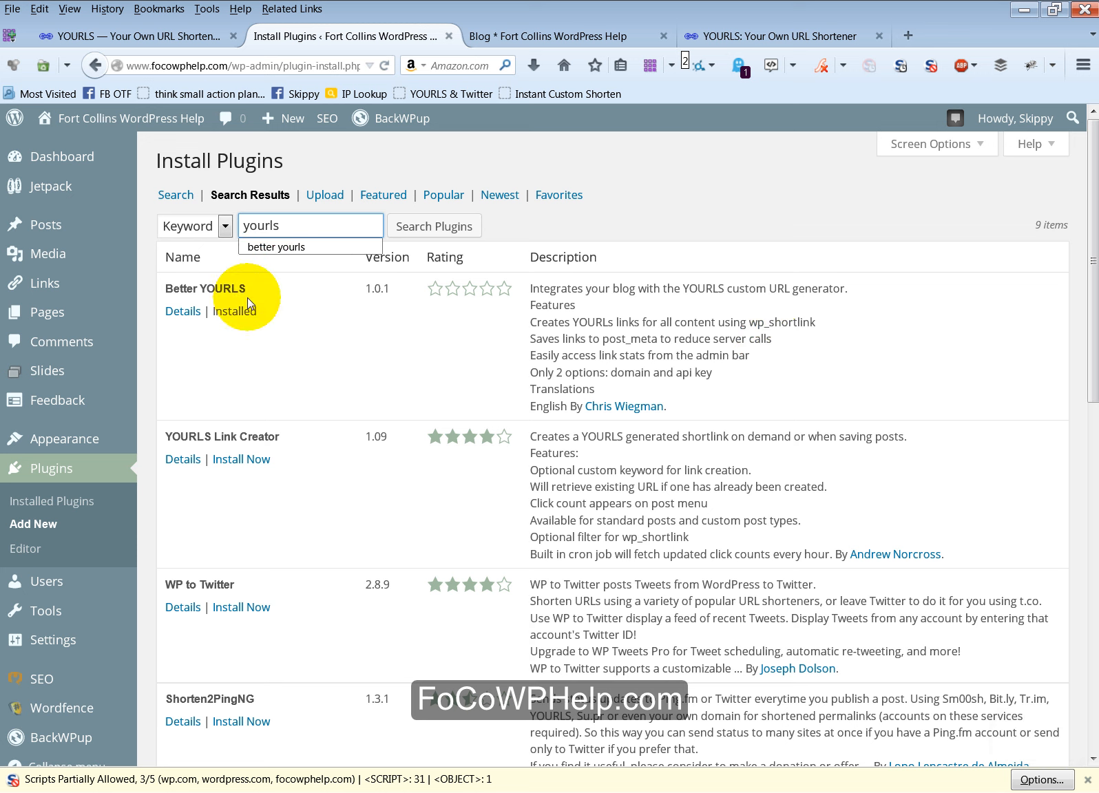
key("Return")
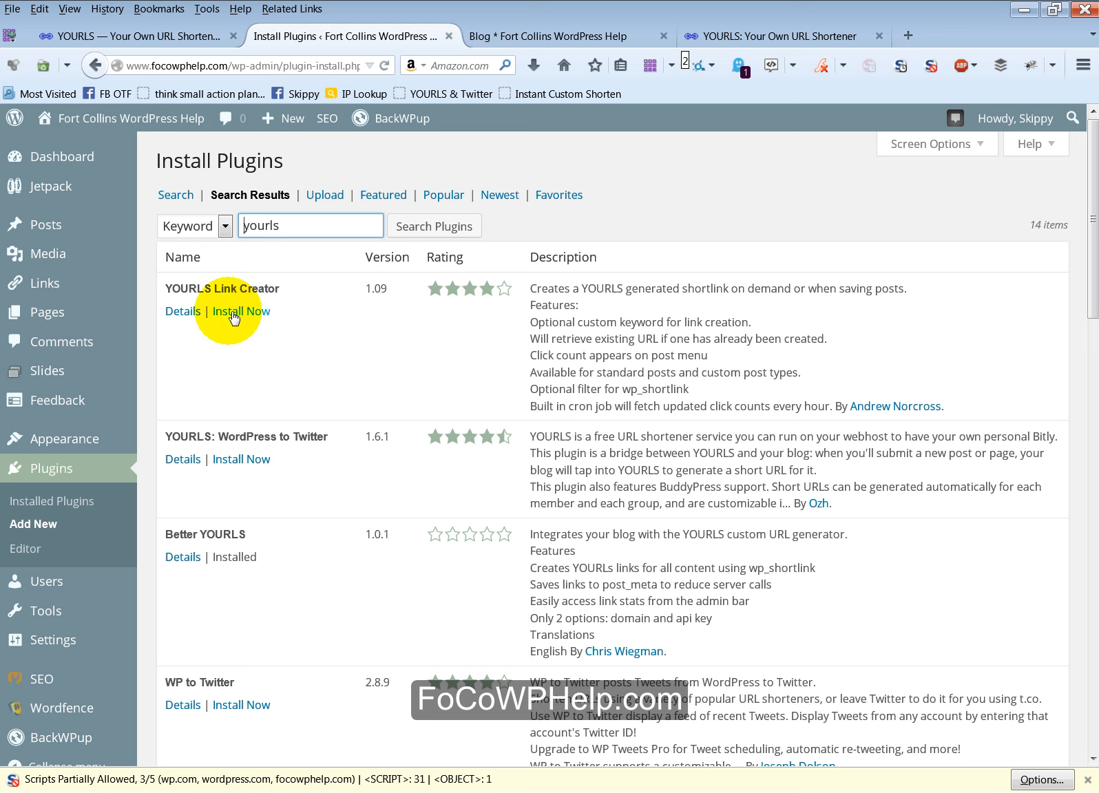
- Open the YOURLS Link Creator details in a separate tab, examine its last update and compatibility notice, and close the tab
right_click(178, 311)
left_click(214, 323)
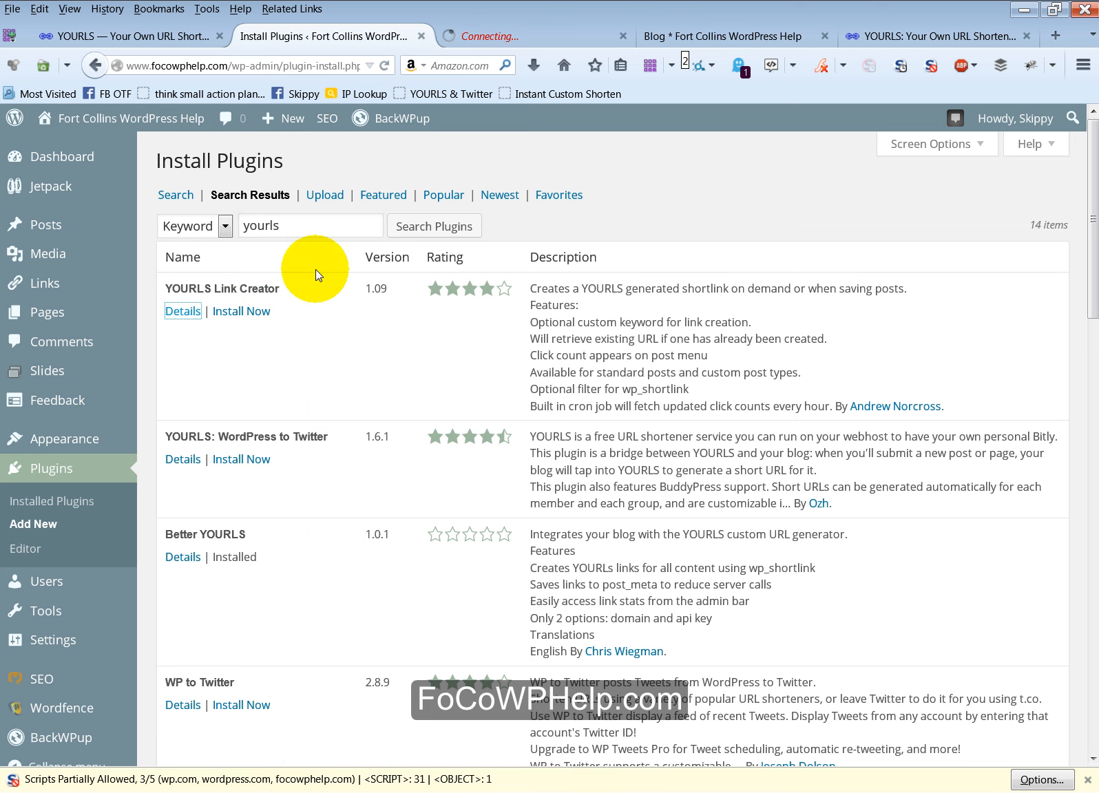
left_click(517, 38)
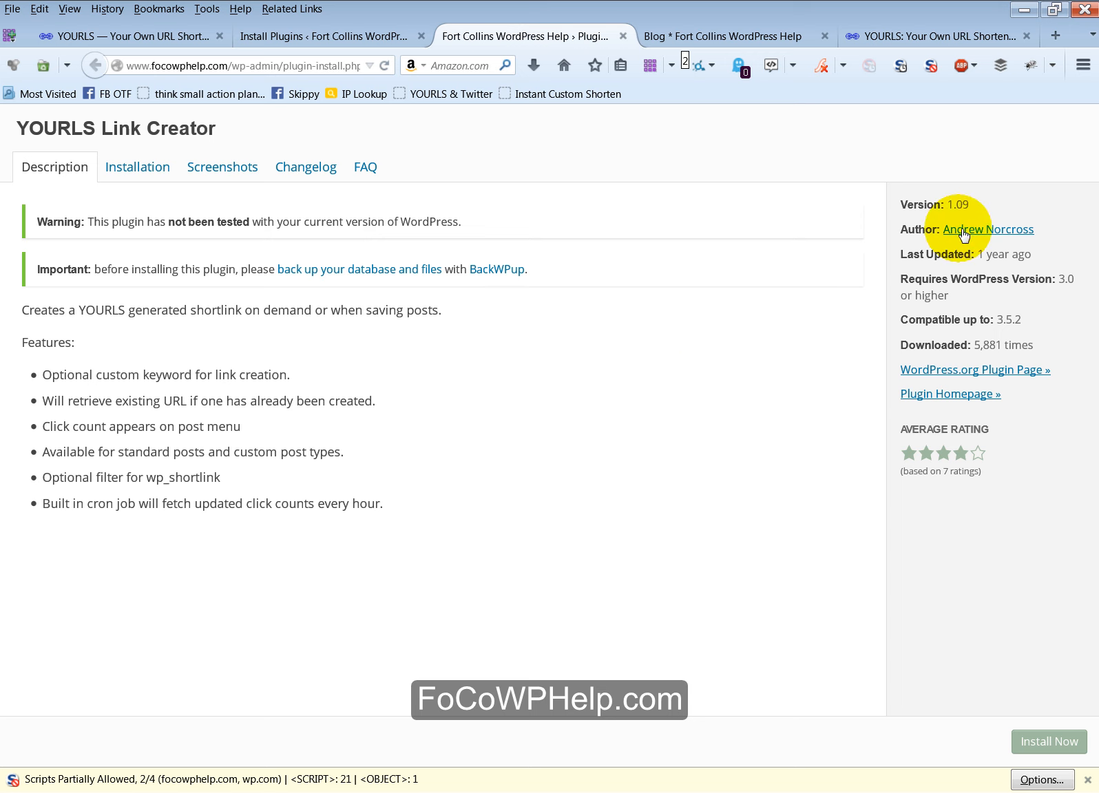
left_click_drag(919, 255, 1047, 253)
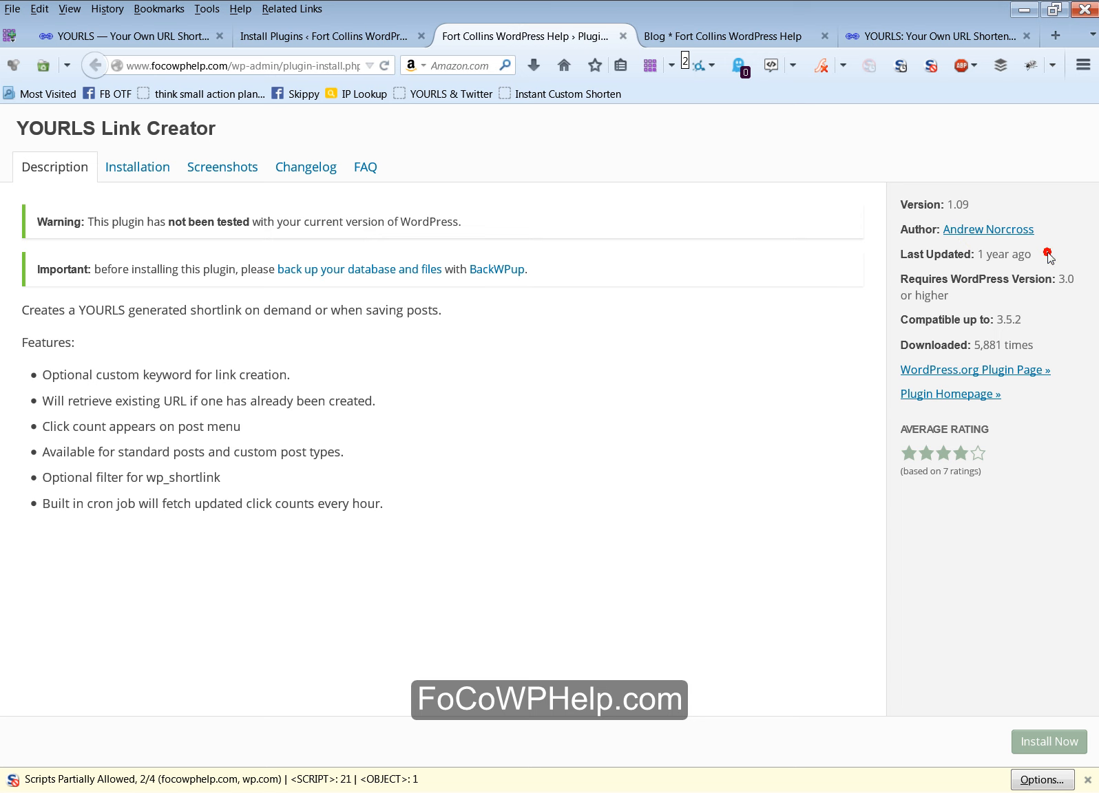
double_click(1047, 253)
left_click(832, 300)
left_click(729, 379)
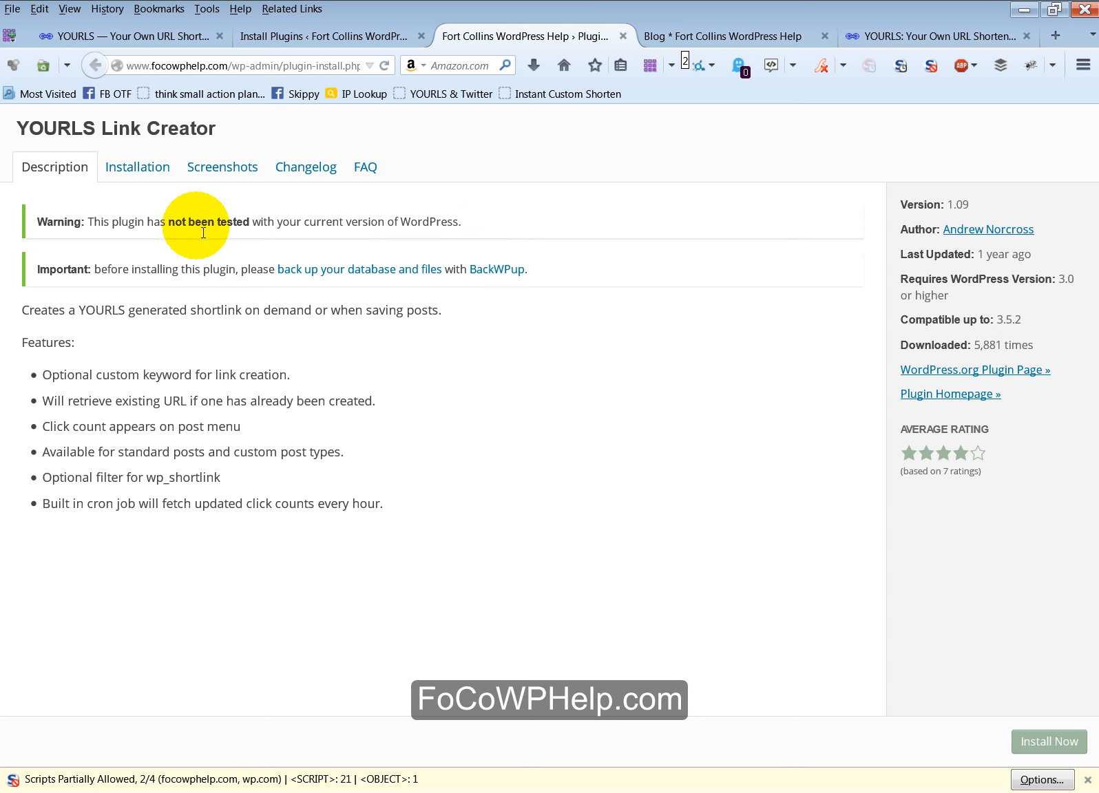
left_click_drag(215, 220, 417, 222)
left_click(517, 210)
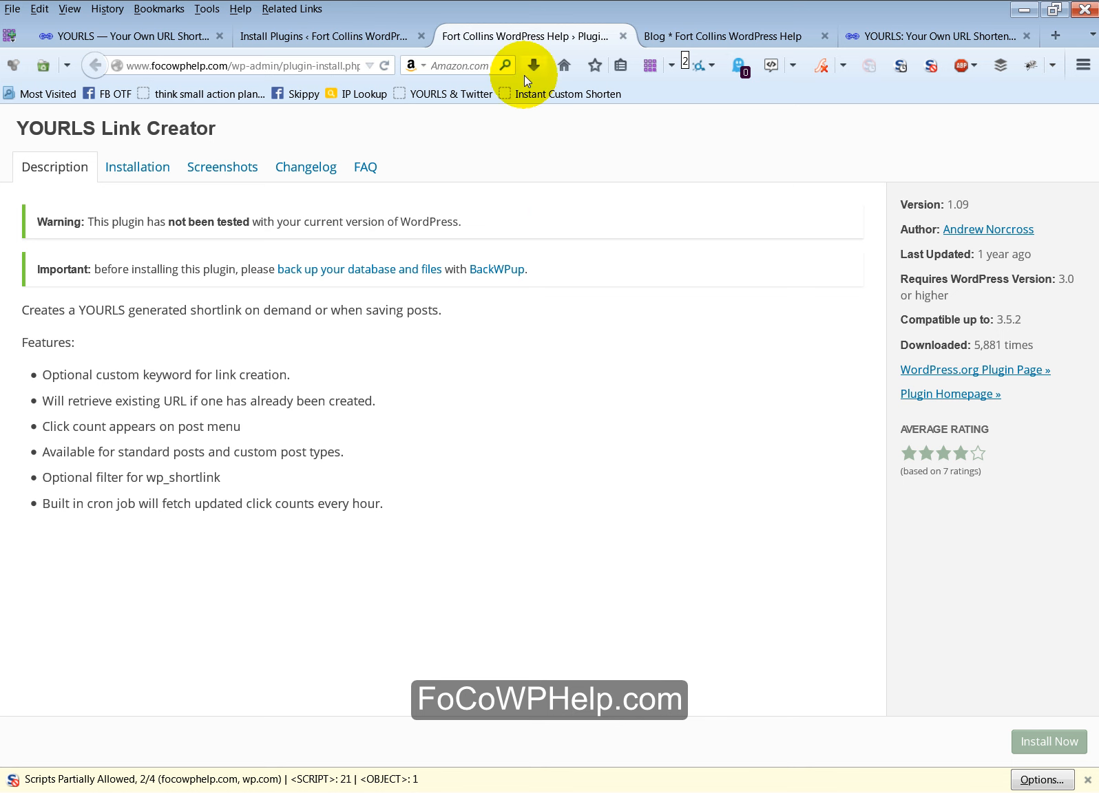
left_click(623, 36)
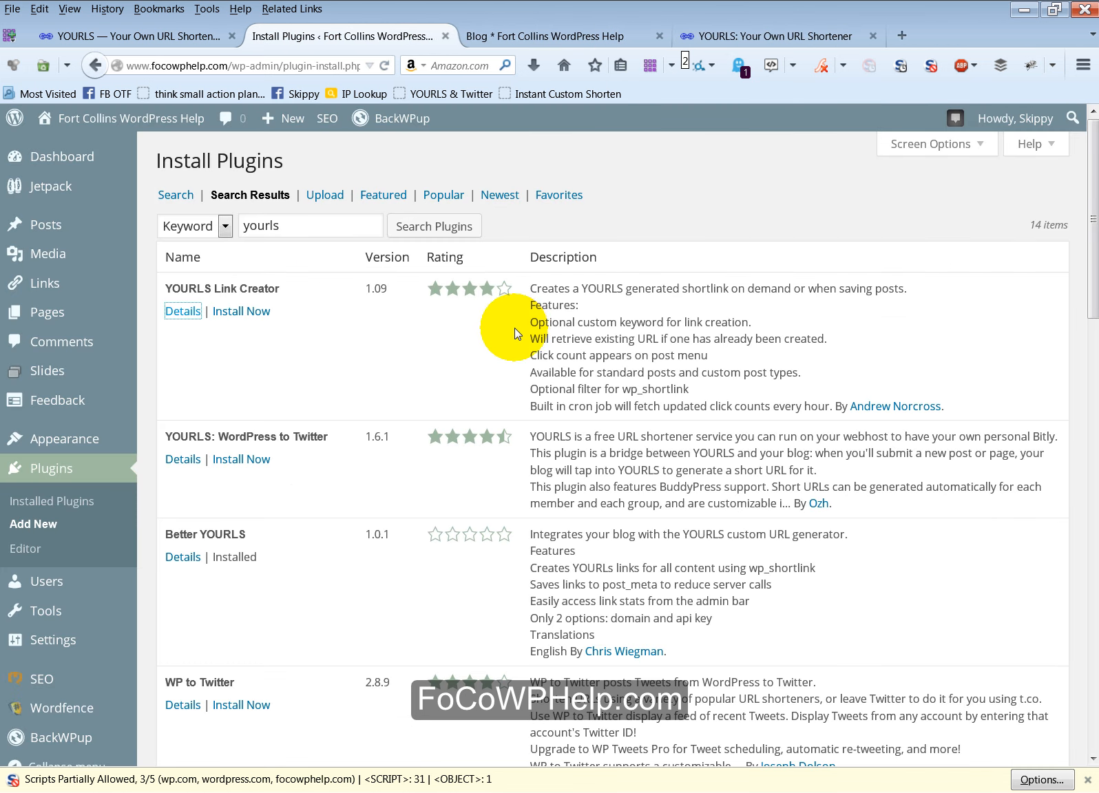
- Install the YOURLS Link Creator plugin from the search results and confirm the installation
left_click(252, 311)
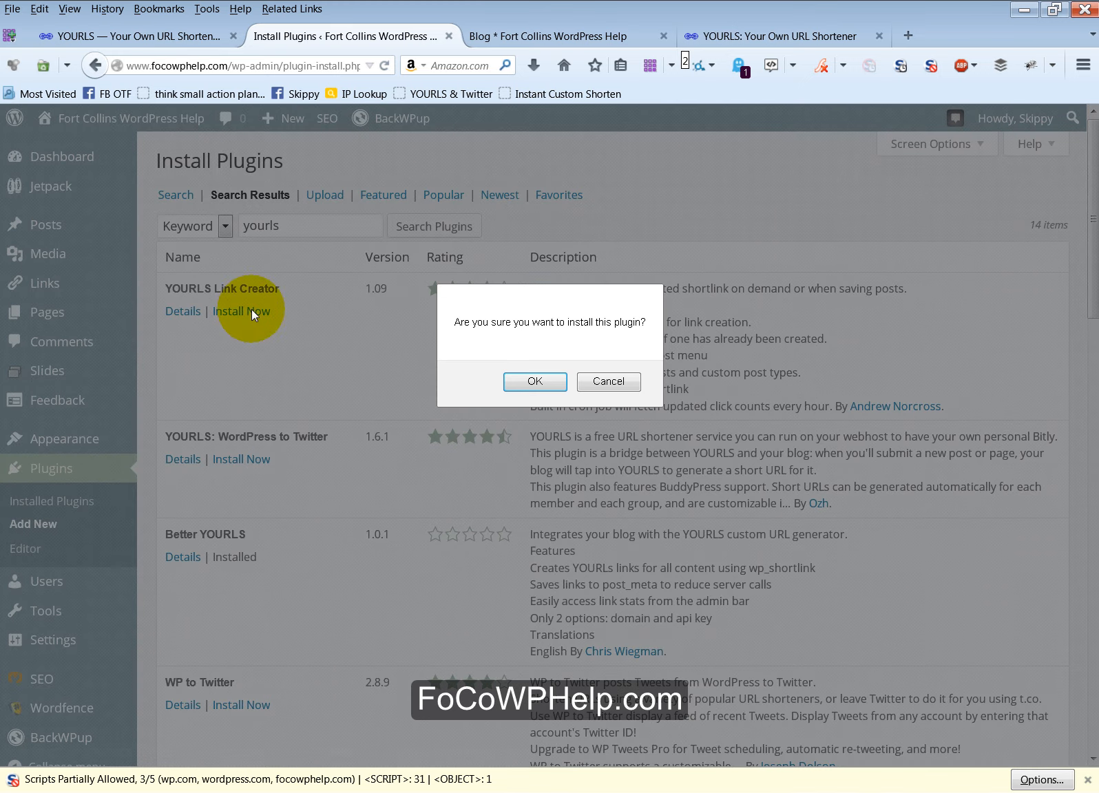
left_click(548, 384)
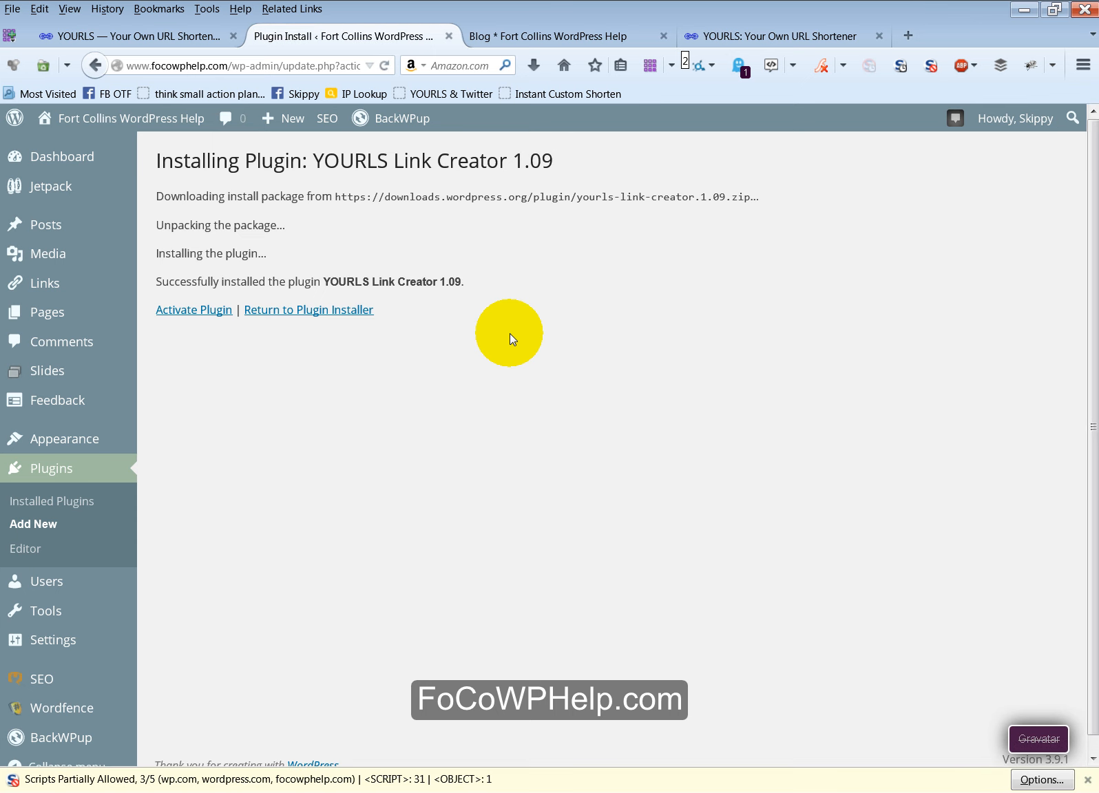
- Activate the YOURLS Link Creator plugin and delete the inactive Better YOURLS plugin together with its files and data
left_click(222, 311)
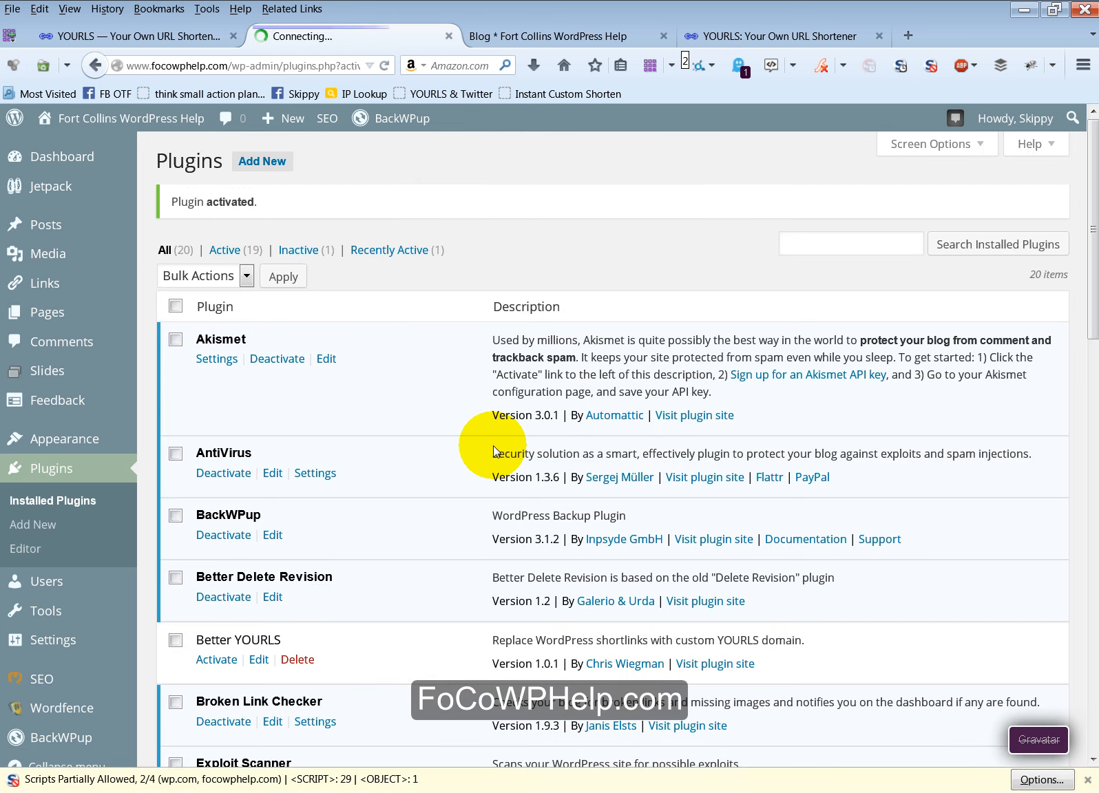
scroll(346, 514, "down", 3)
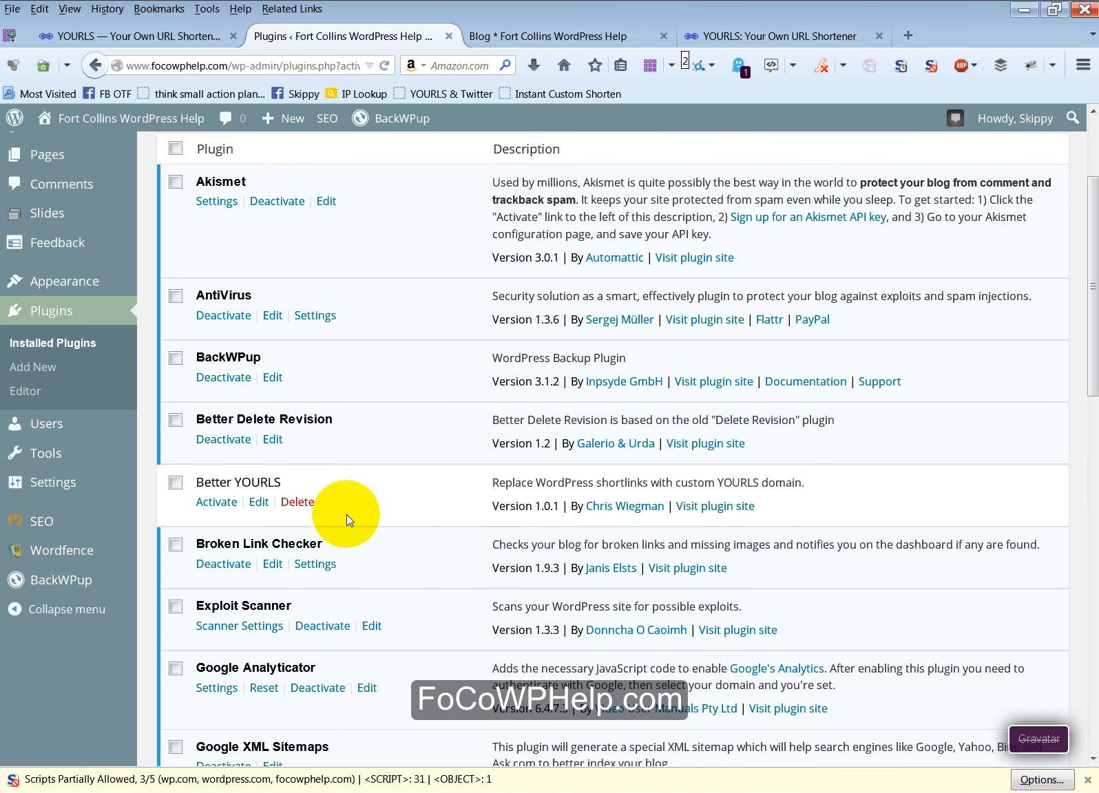
left_click(301, 501)
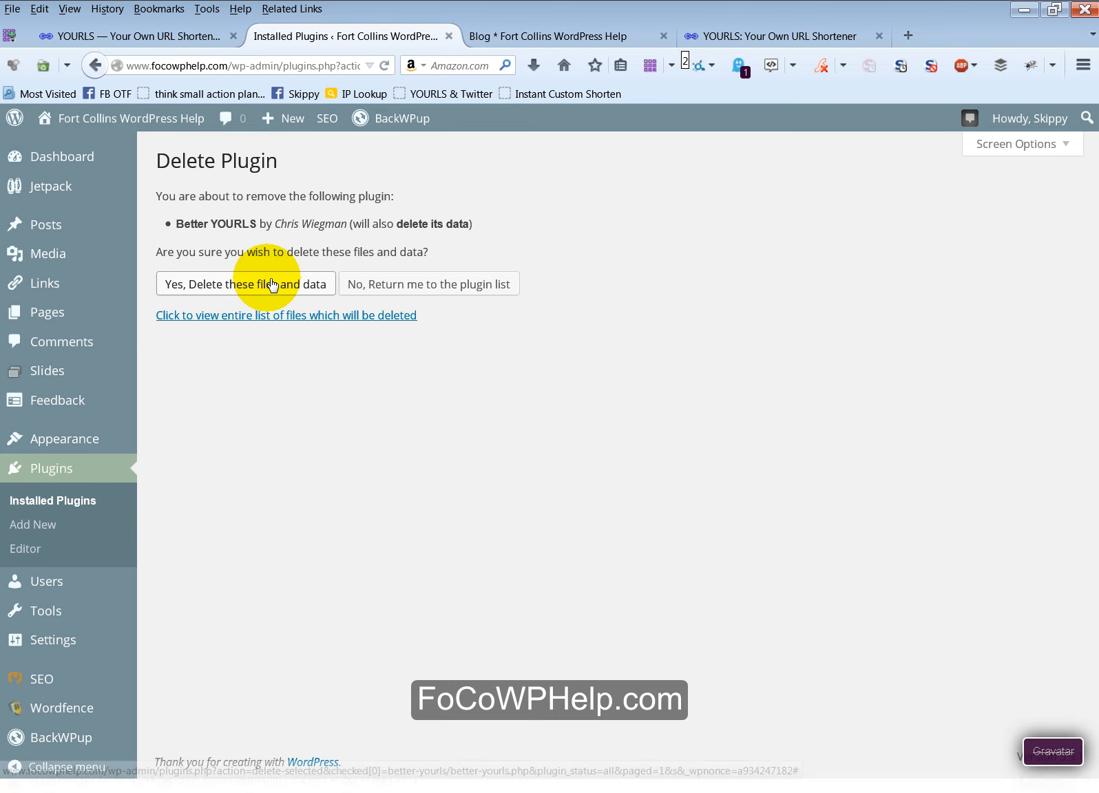
left_click(269, 282)
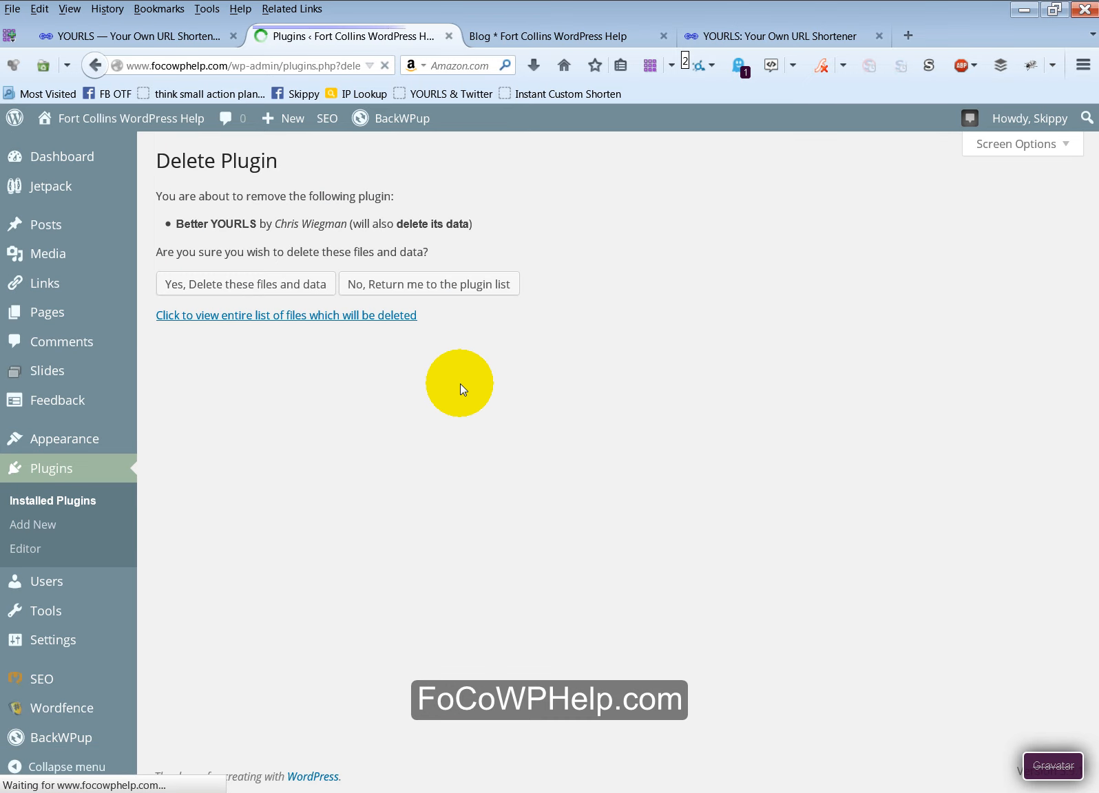
- Find YOURLS Link Creator in the installed plugins list and open its settings
scroll(460, 383, "down", 5)
scroll(460, 383, "down", 10)
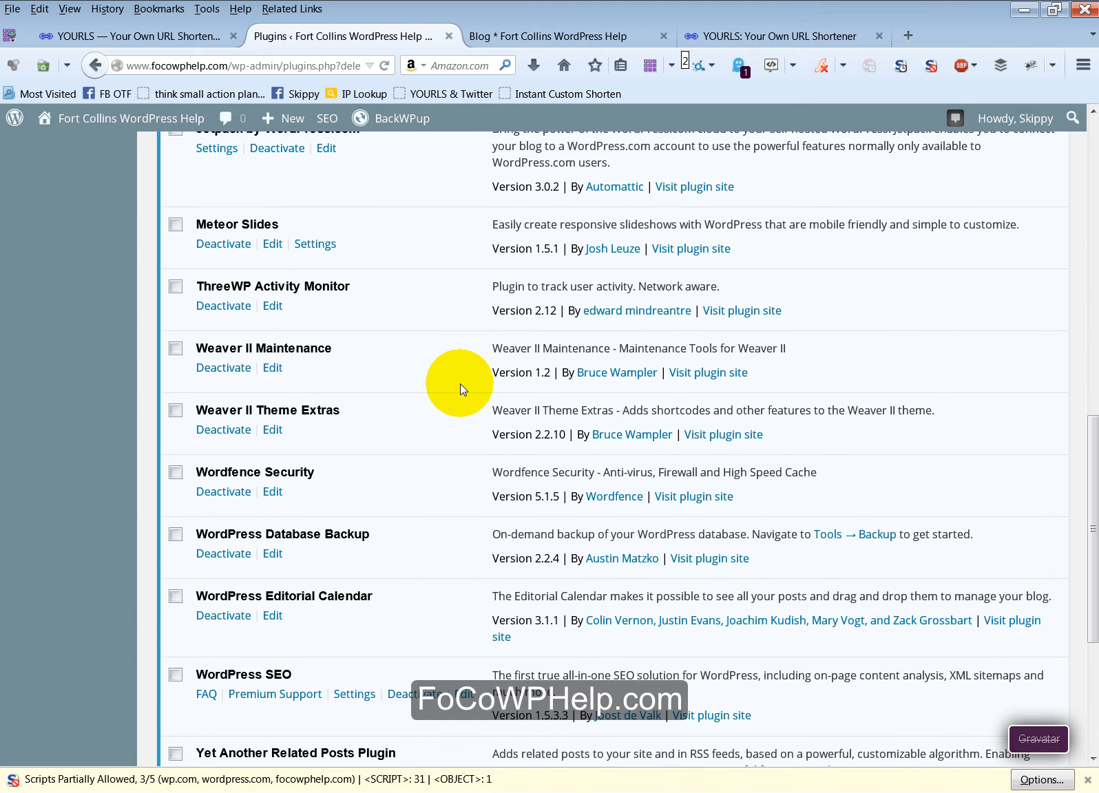
scroll(460, 384, "down", 3)
scroll(460, 384, "down", 3)
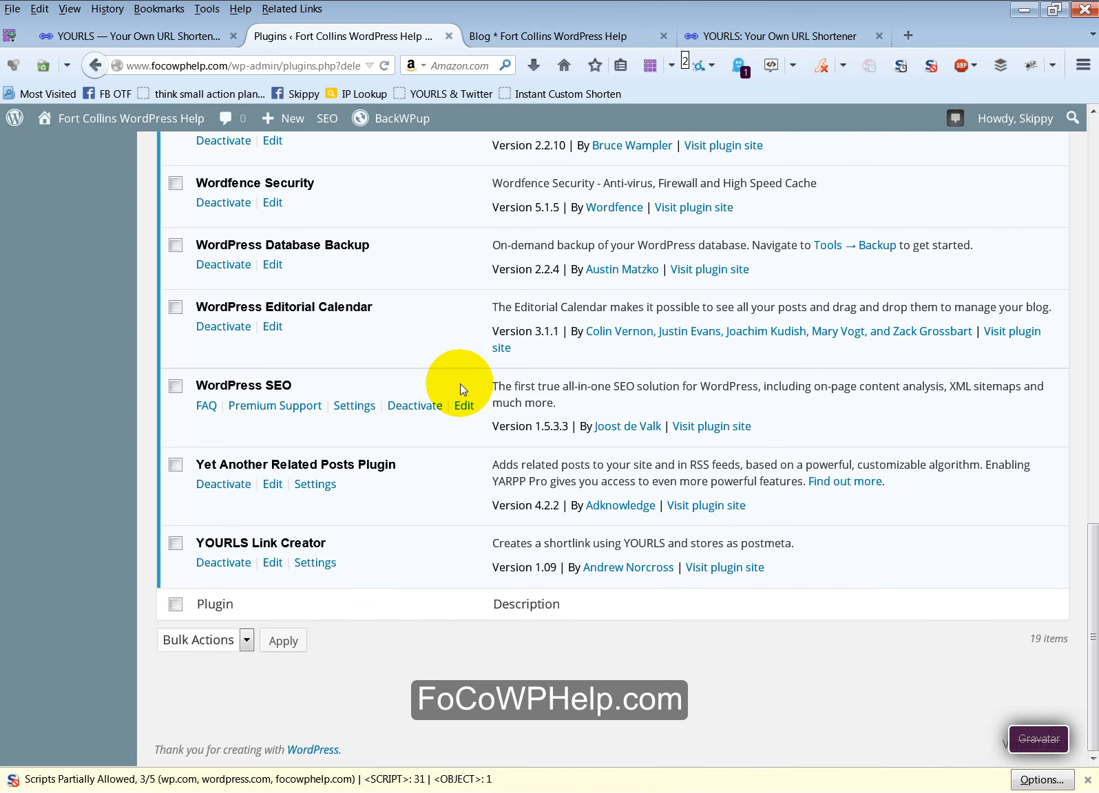
left_click(317, 564)
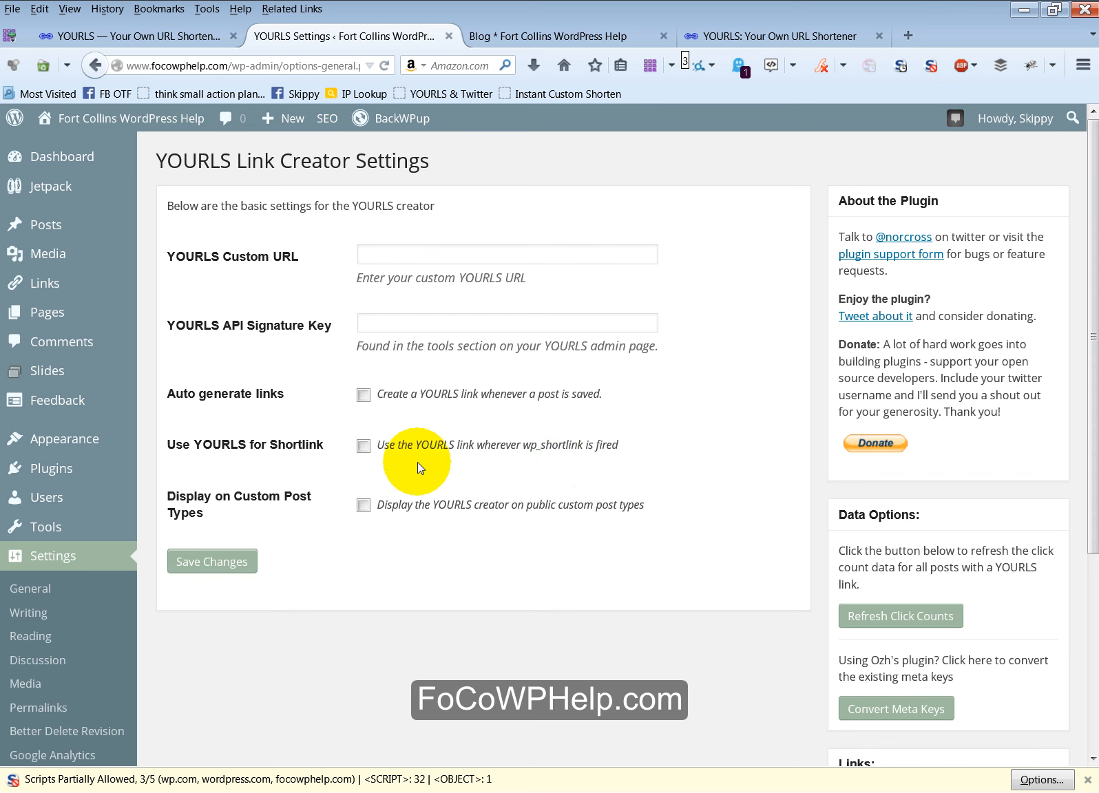
- Enable Use YOURLS for Shortlink and set the YOURLS Custom URL to kaos.link
left_click(364, 446)
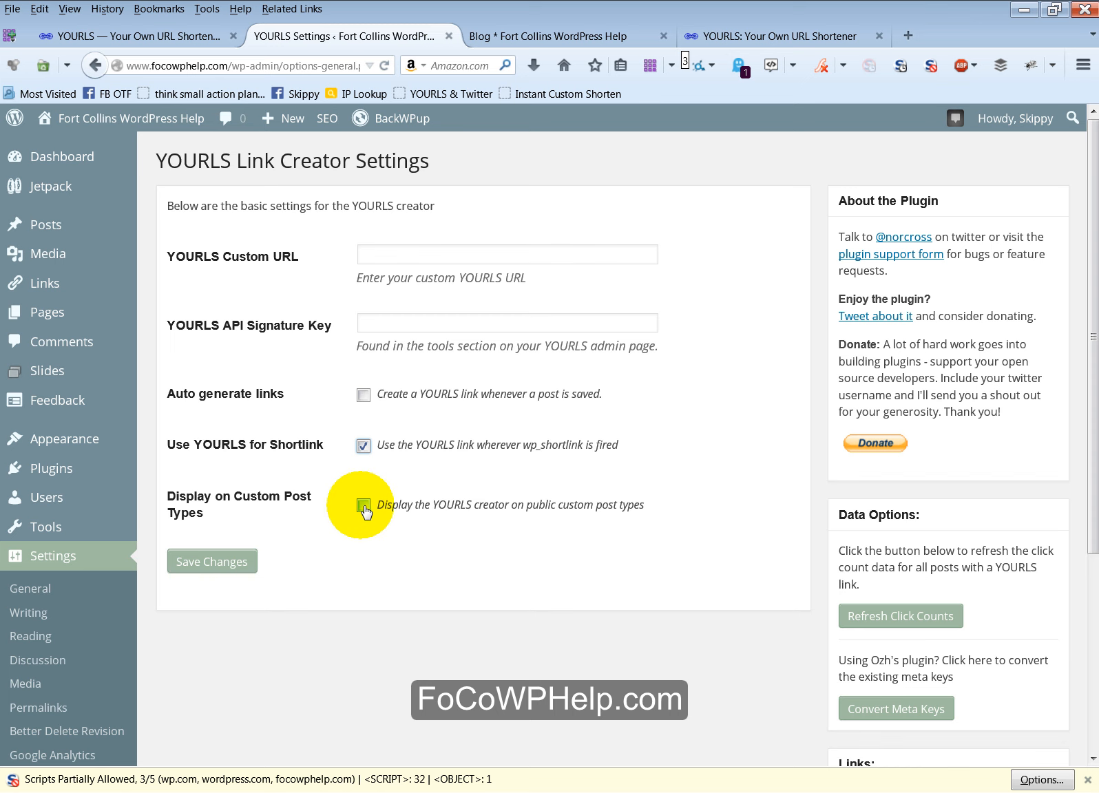
left_click(414, 260)
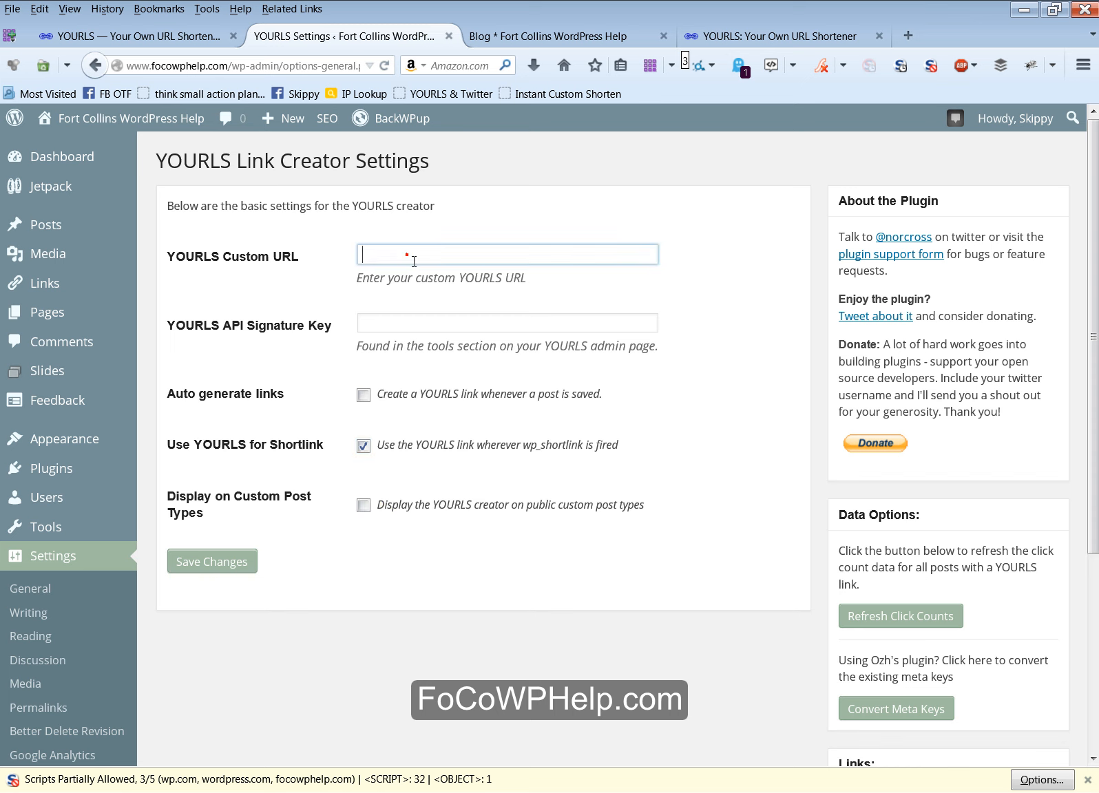
type("ka")
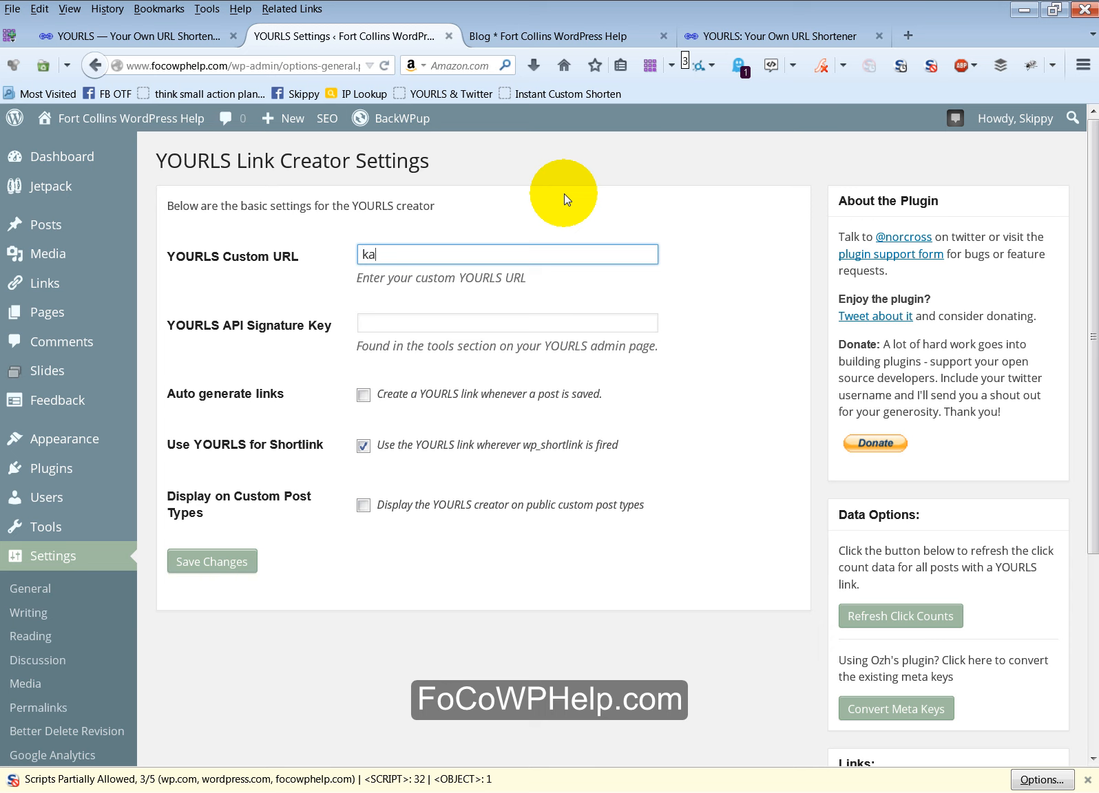
type("os.link")
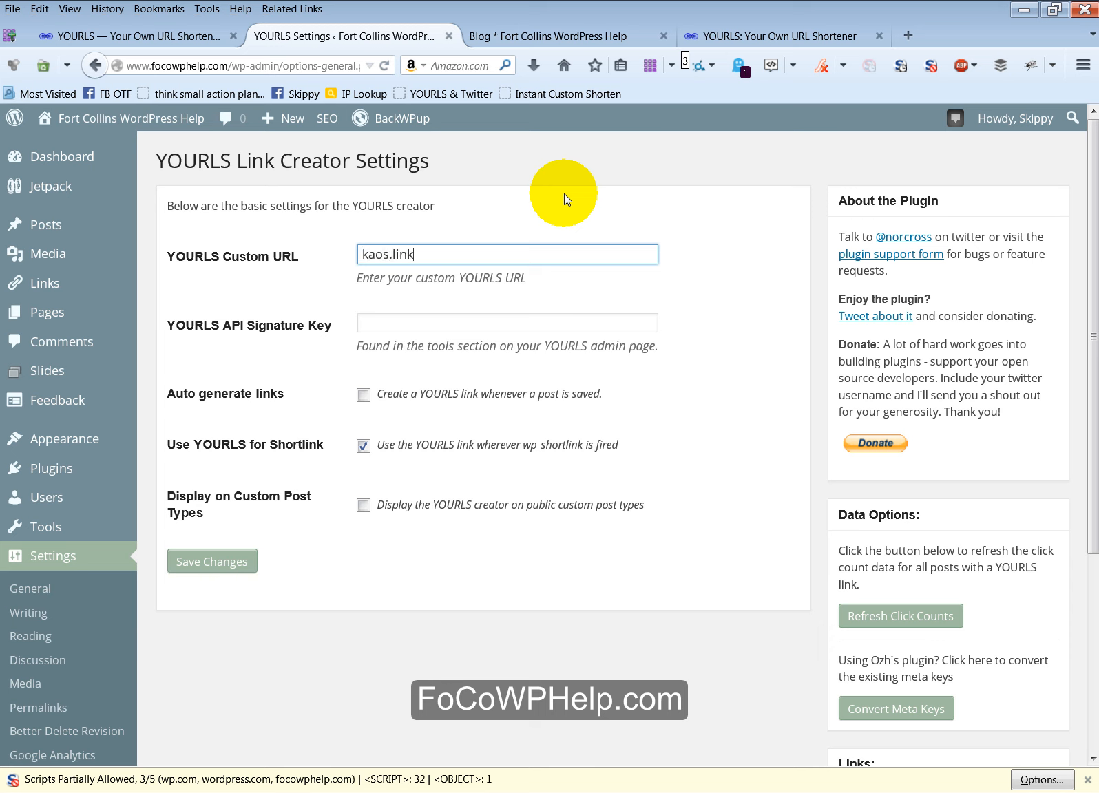
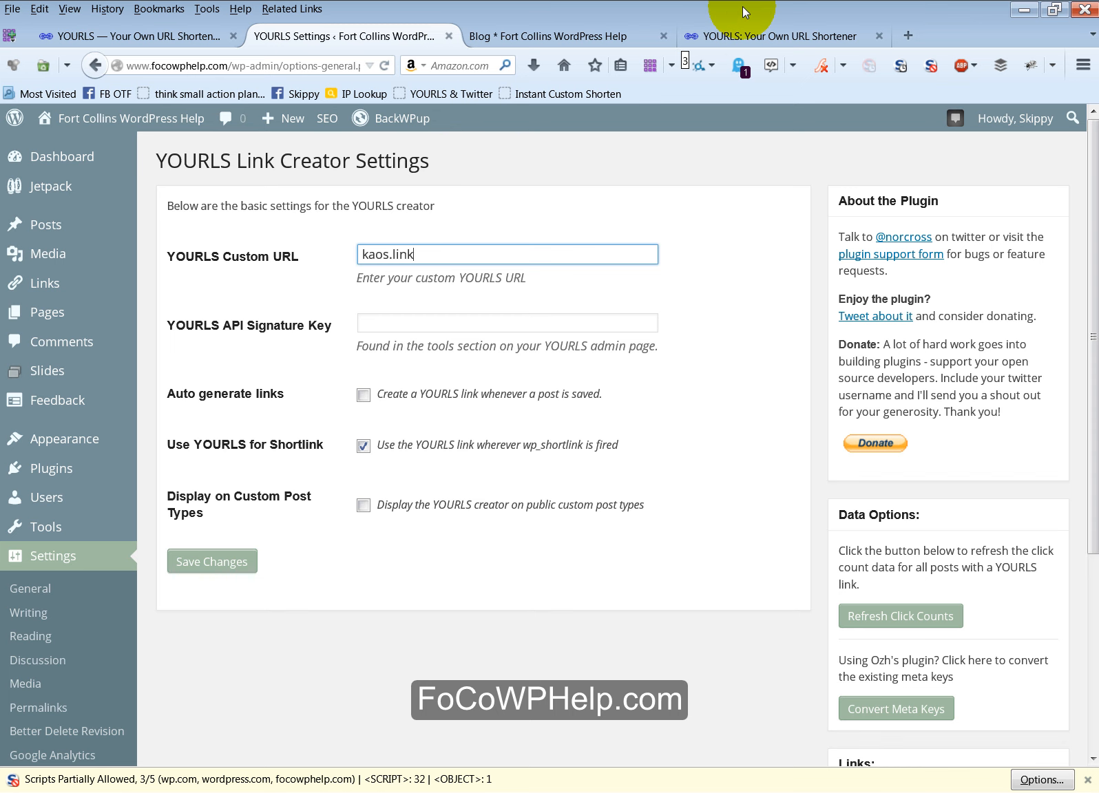
- Reposition the reduced browser window on the desktop and save the YOURLS Link Creator settings
key("super+d")
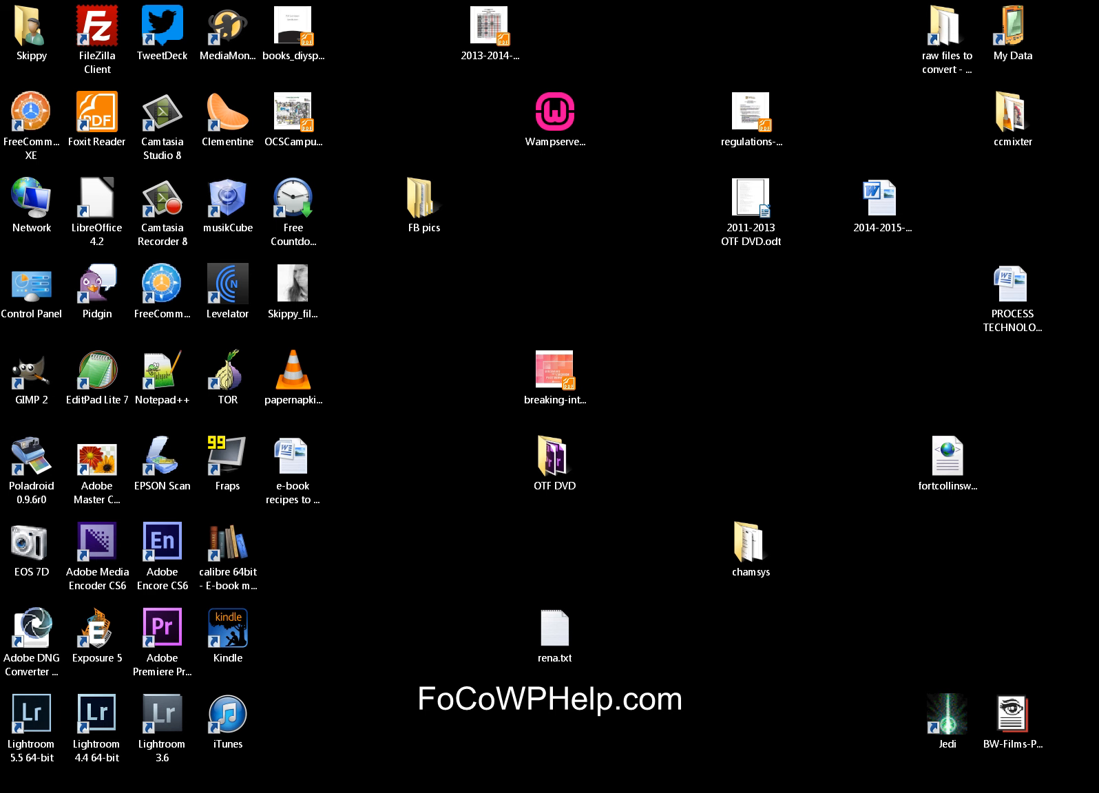
left_click_drag(1095, 21, 572, 56)
left_click_drag(274, 368, 364, 395)
left_click(382, 389)
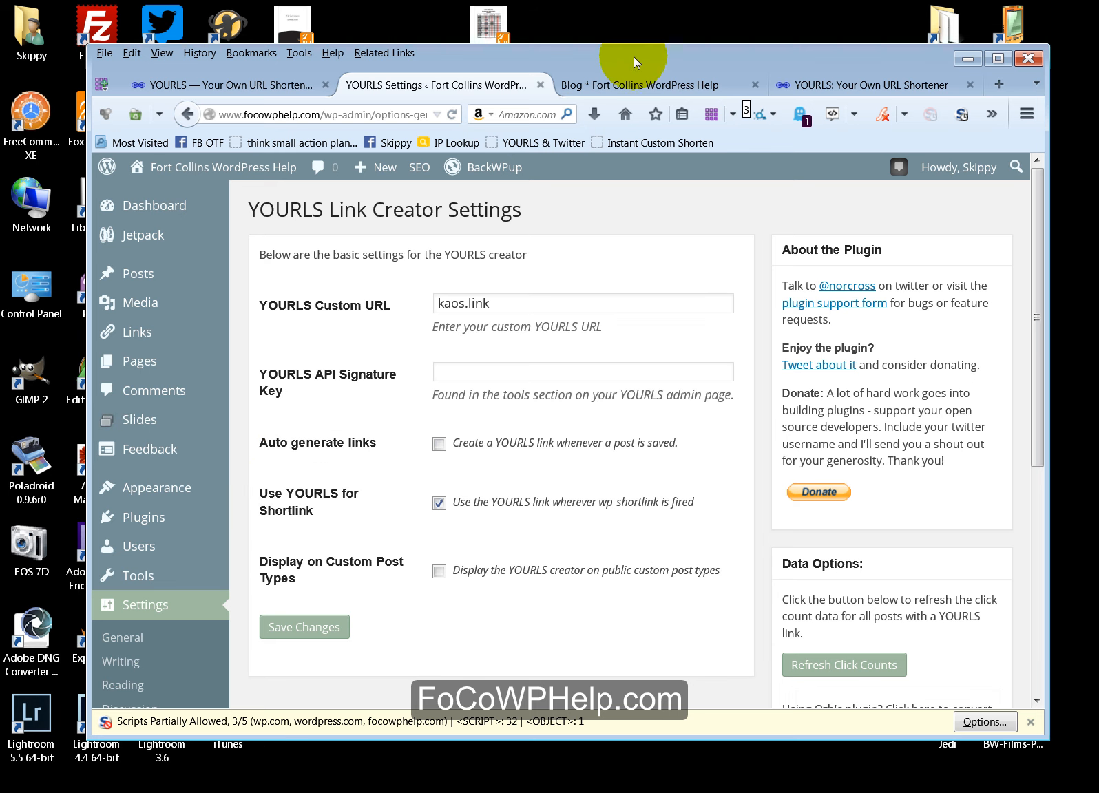
left_click_drag(643, 56, 0, 55)
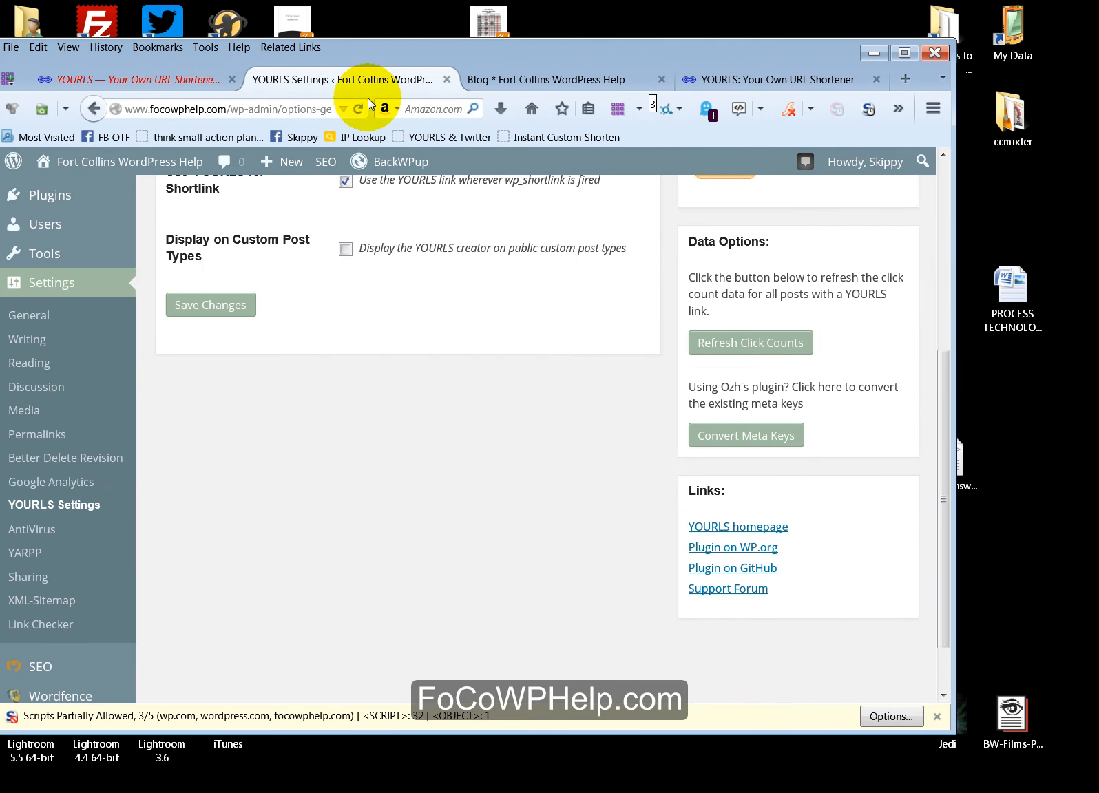
left_click(251, 306)
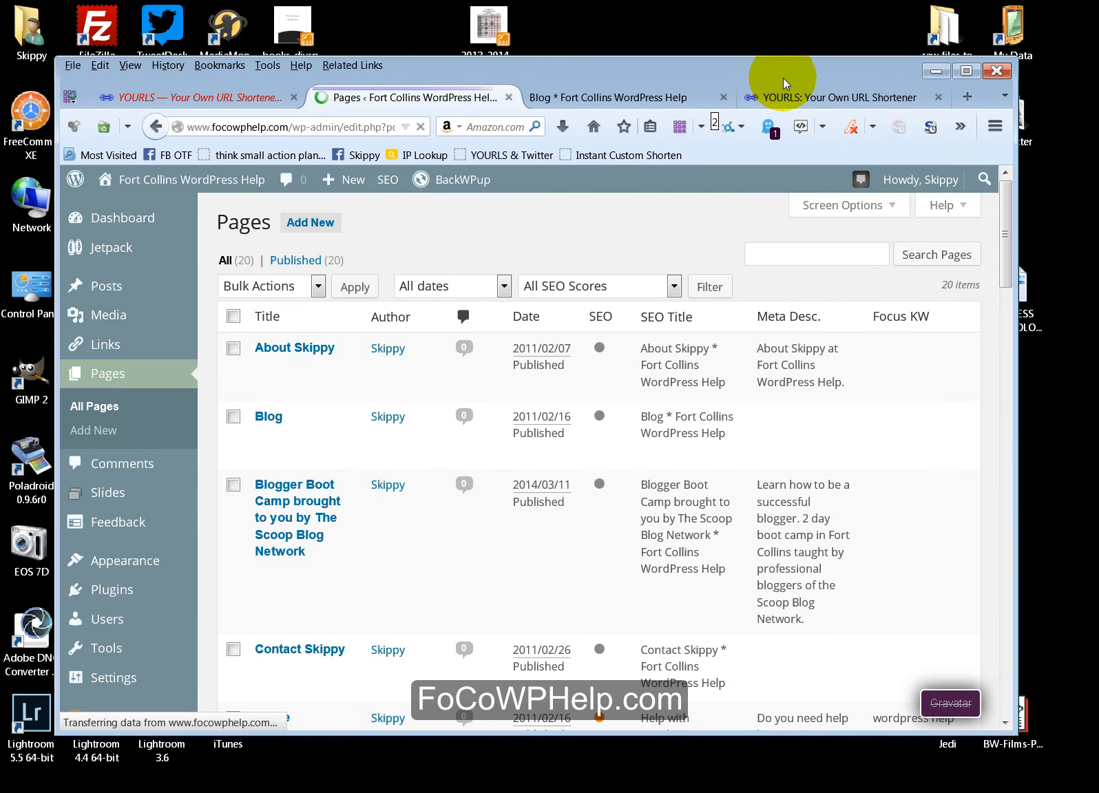
- Maximize the browser window and open the site's About page from the Pages list for editing
left_click(967, 70)
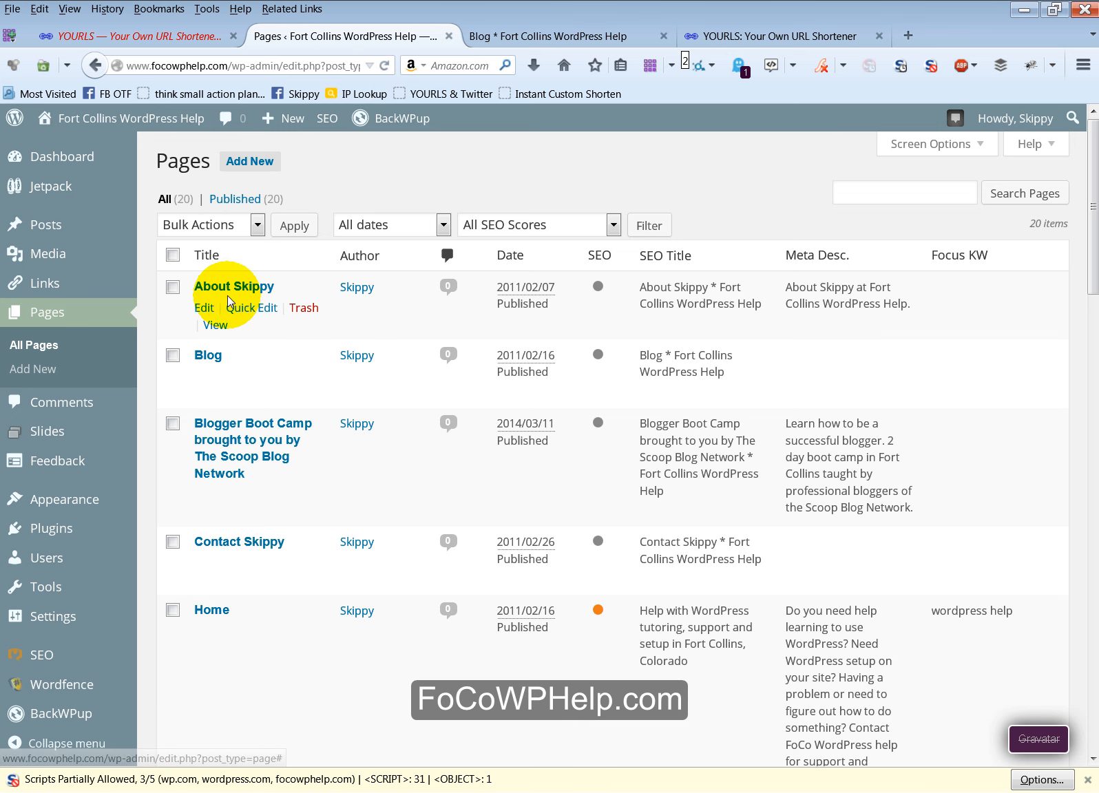
scroll(426, 475, "down", 7)
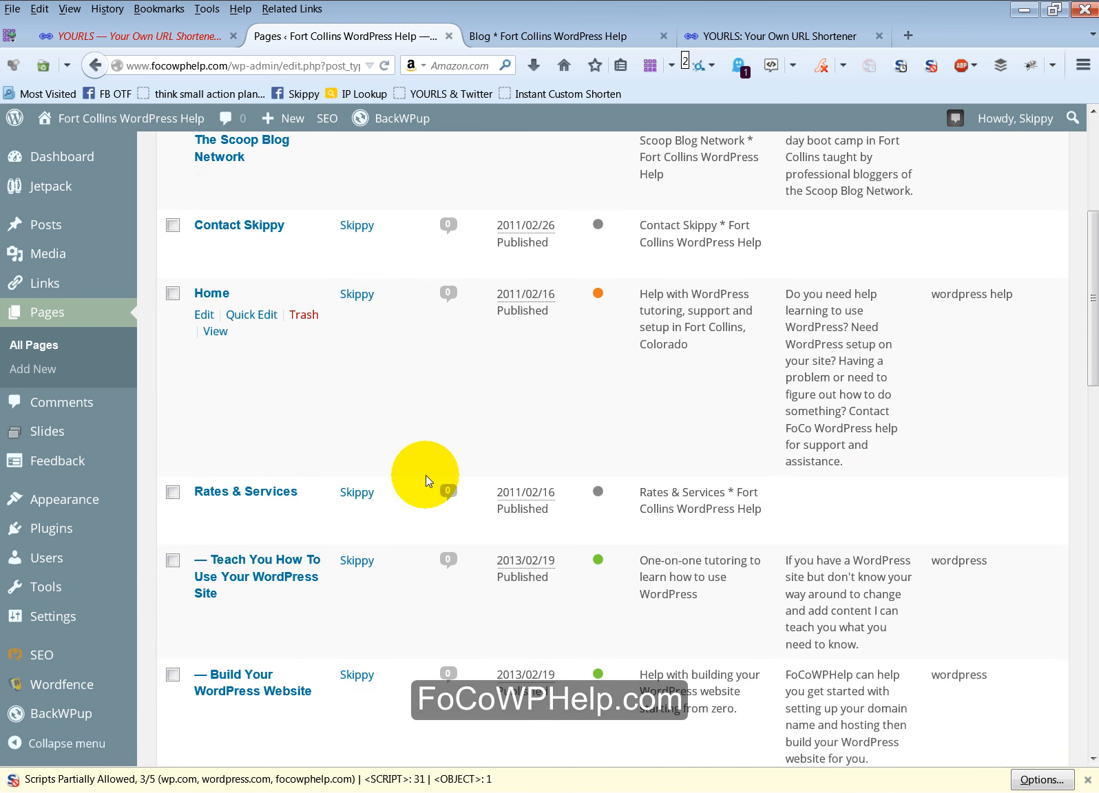
scroll(425, 476, "up", 7)
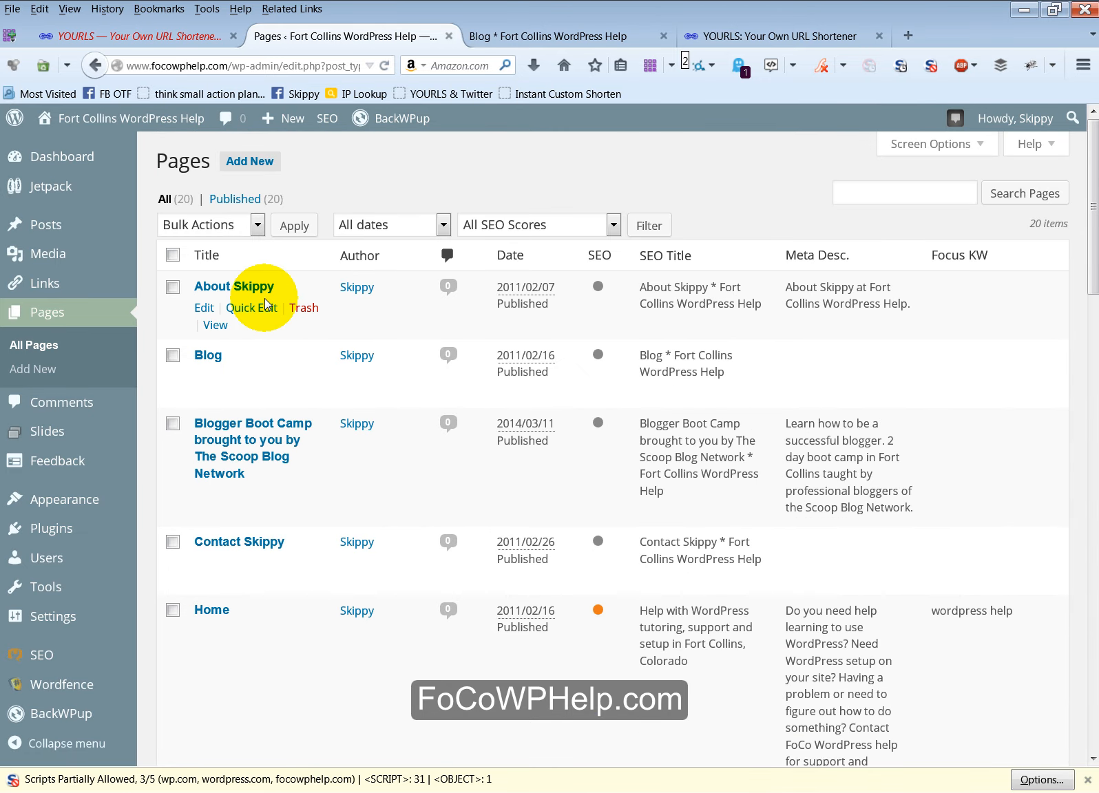
left_click(263, 289)
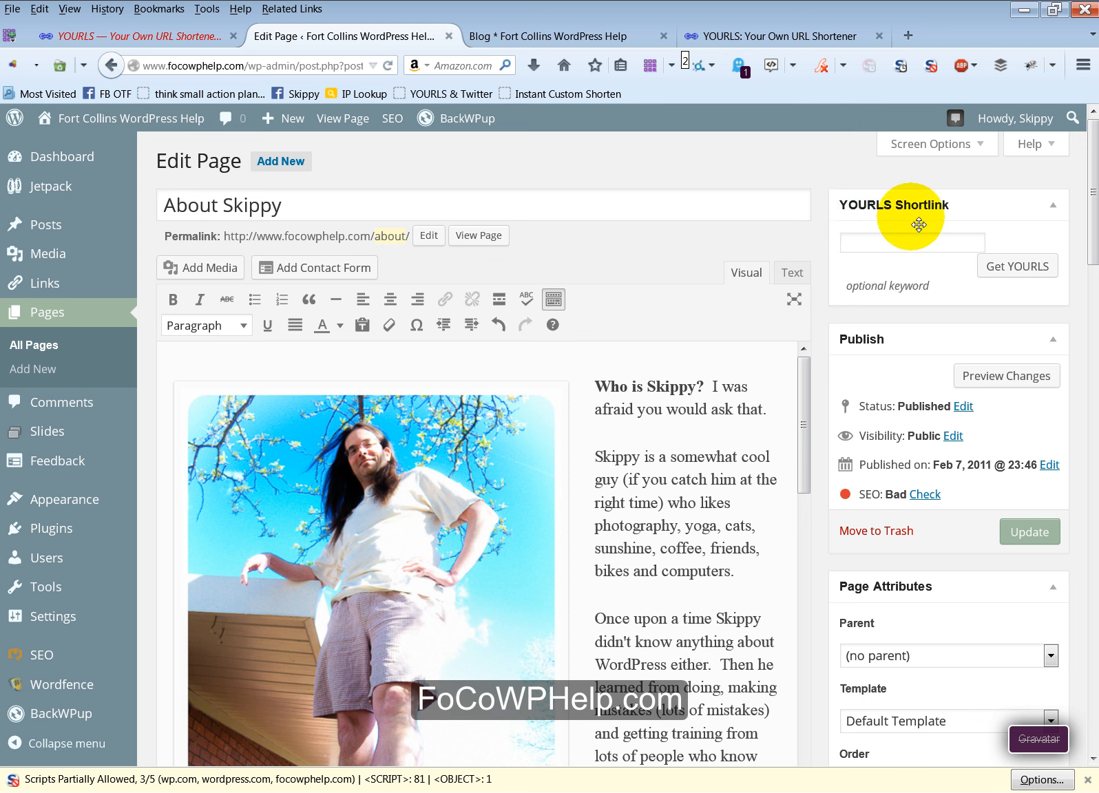
- Generate a YOURLS shortlink for the About page without a custom keyword, and remove it from WordPress again
left_click(906, 246)
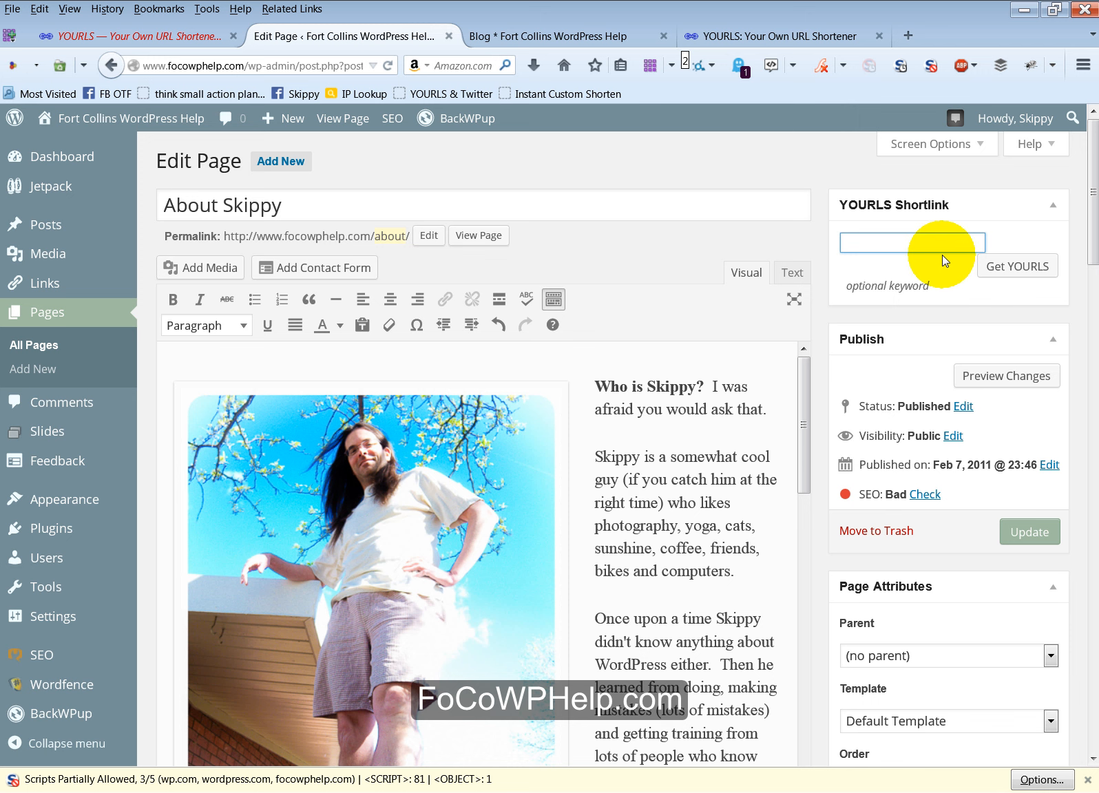
left_click(1030, 272)
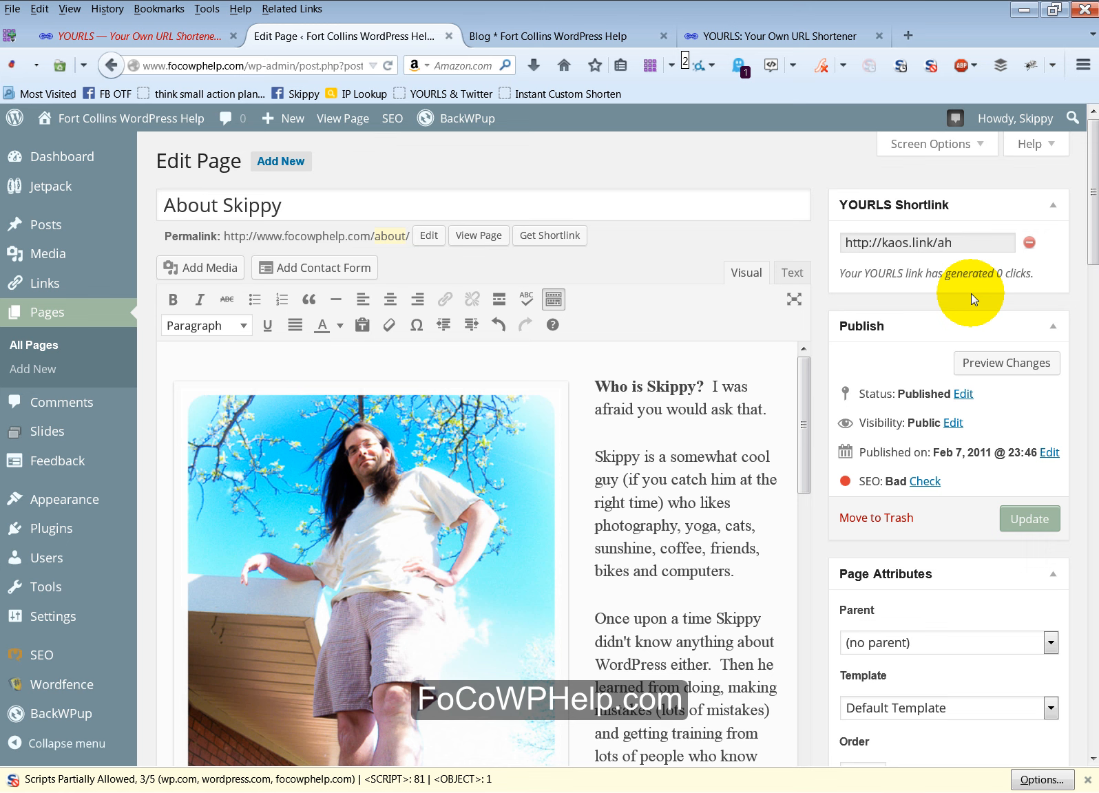
left_click(1030, 244)
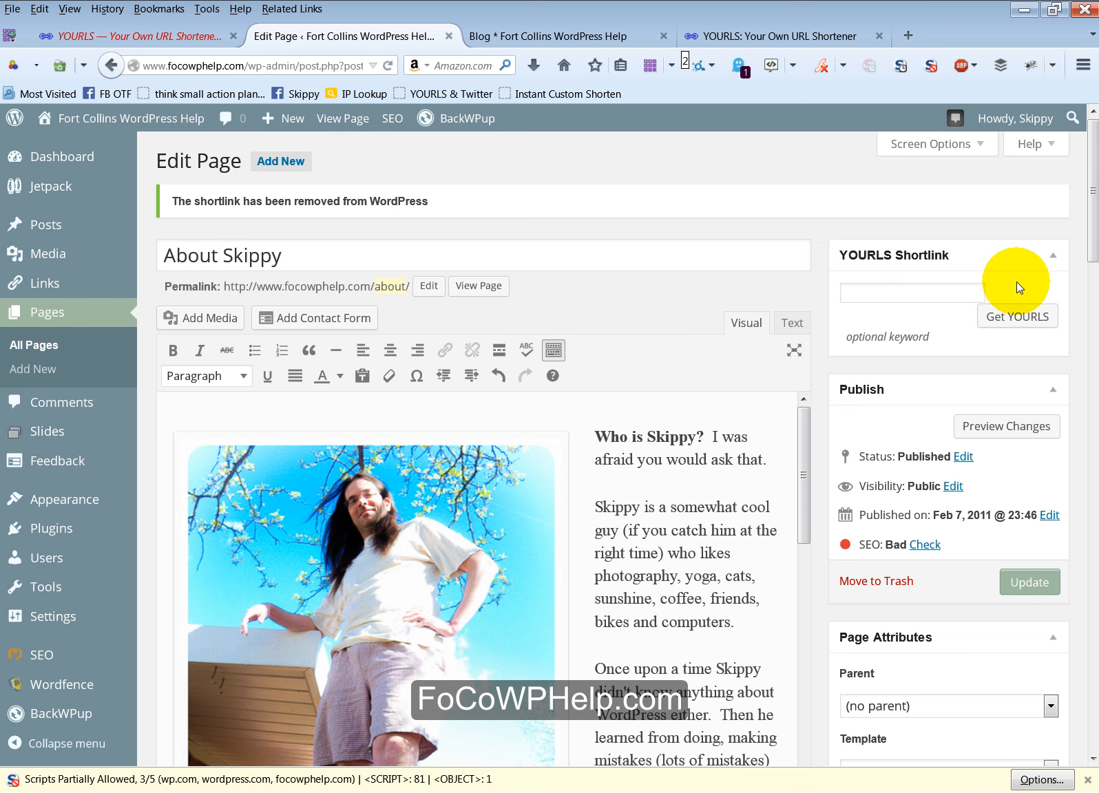
- Refresh the YOURLS admin link list, check its entry for the About page, and return to the page editor
left_click(138, 36)
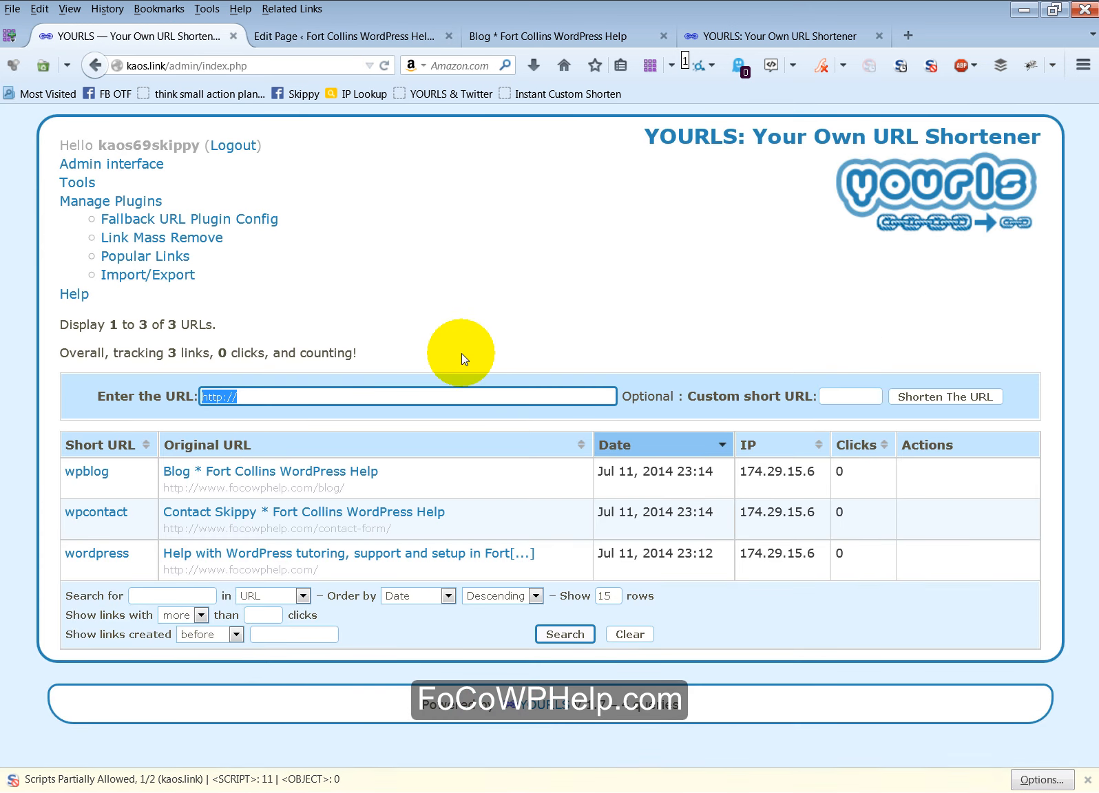
key("F5")
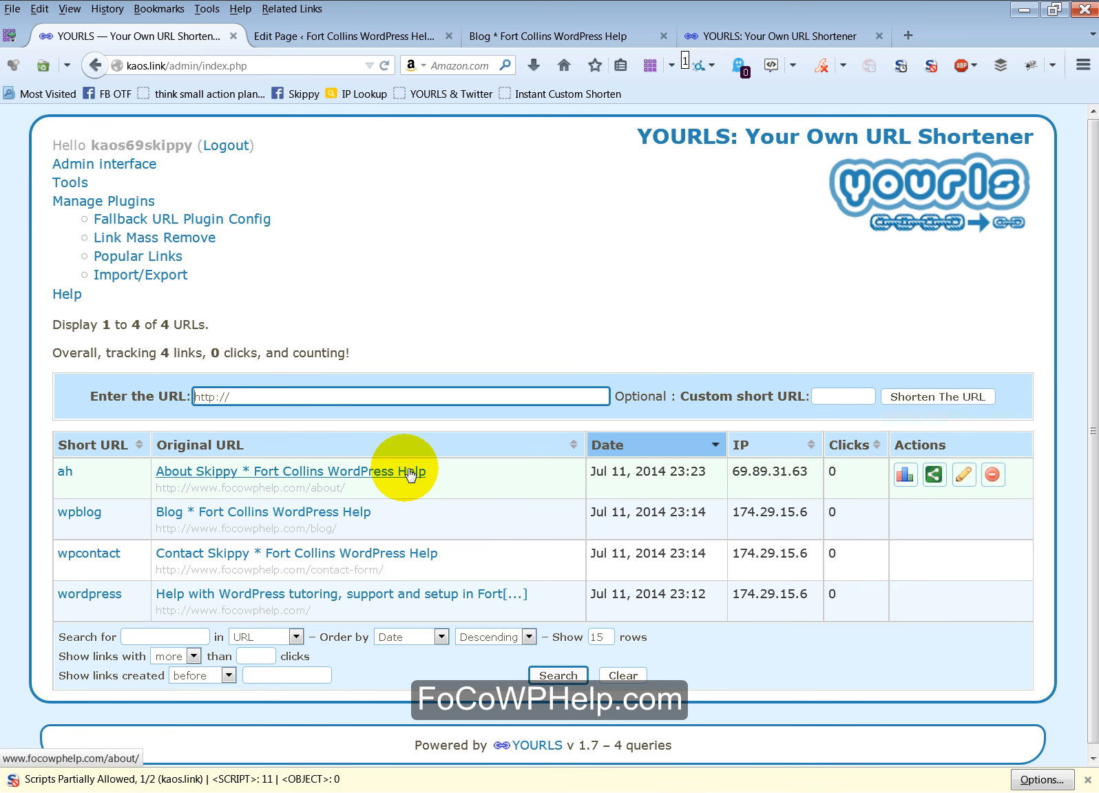
left_click(363, 474)
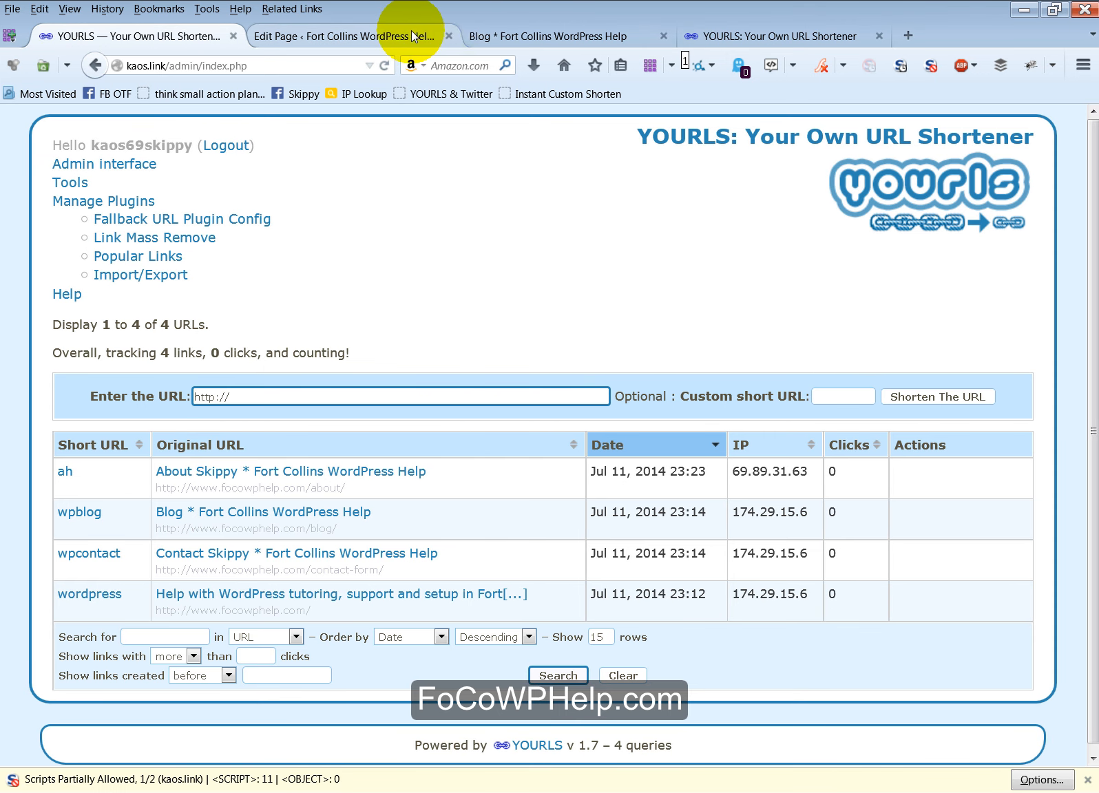
left_click(568, 43)
left_click(409, 35)
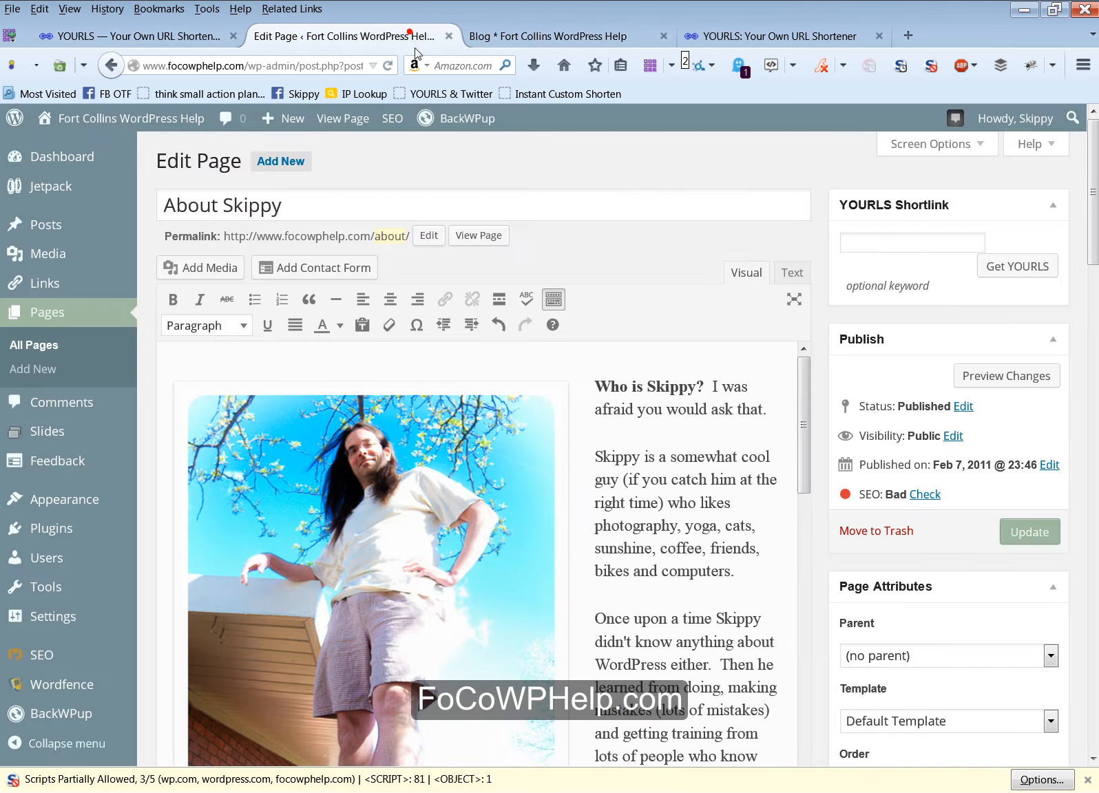
- Try to generate the About page's shortlink with the custom keyword wpskippy, and remove the resulting shortlink from WordPress
left_click(914, 242)
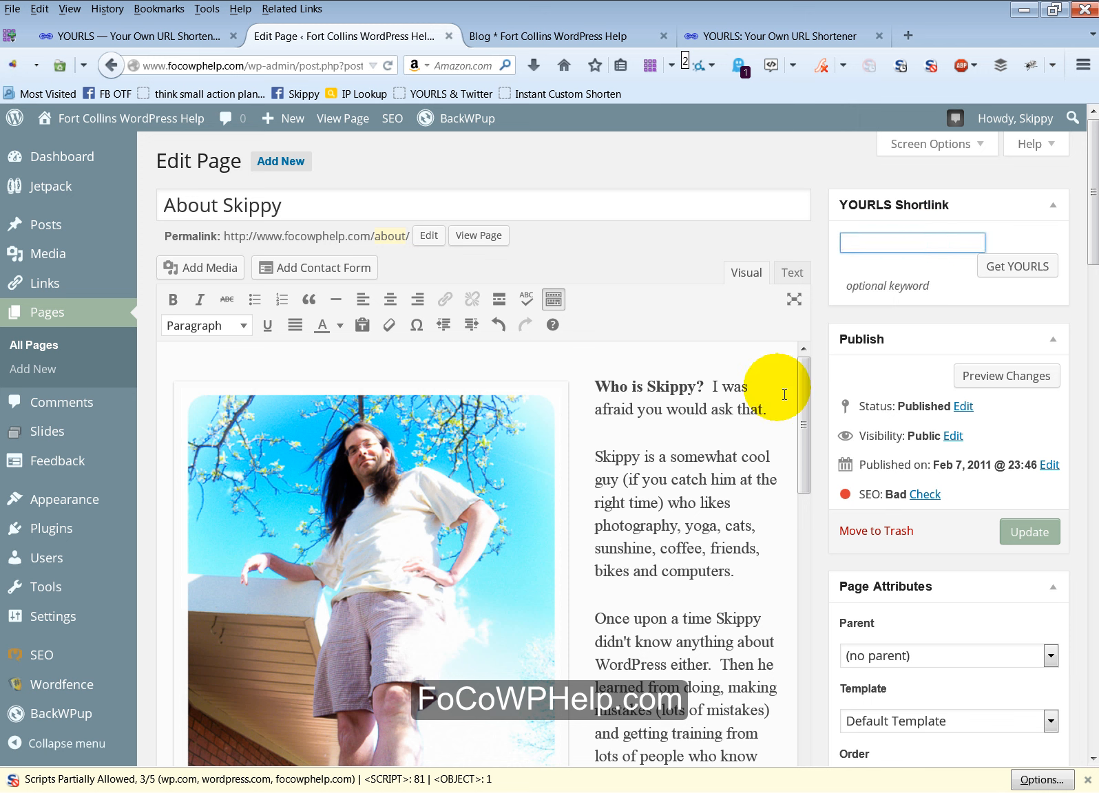
type("wpskippy")
left_click(1022, 268)
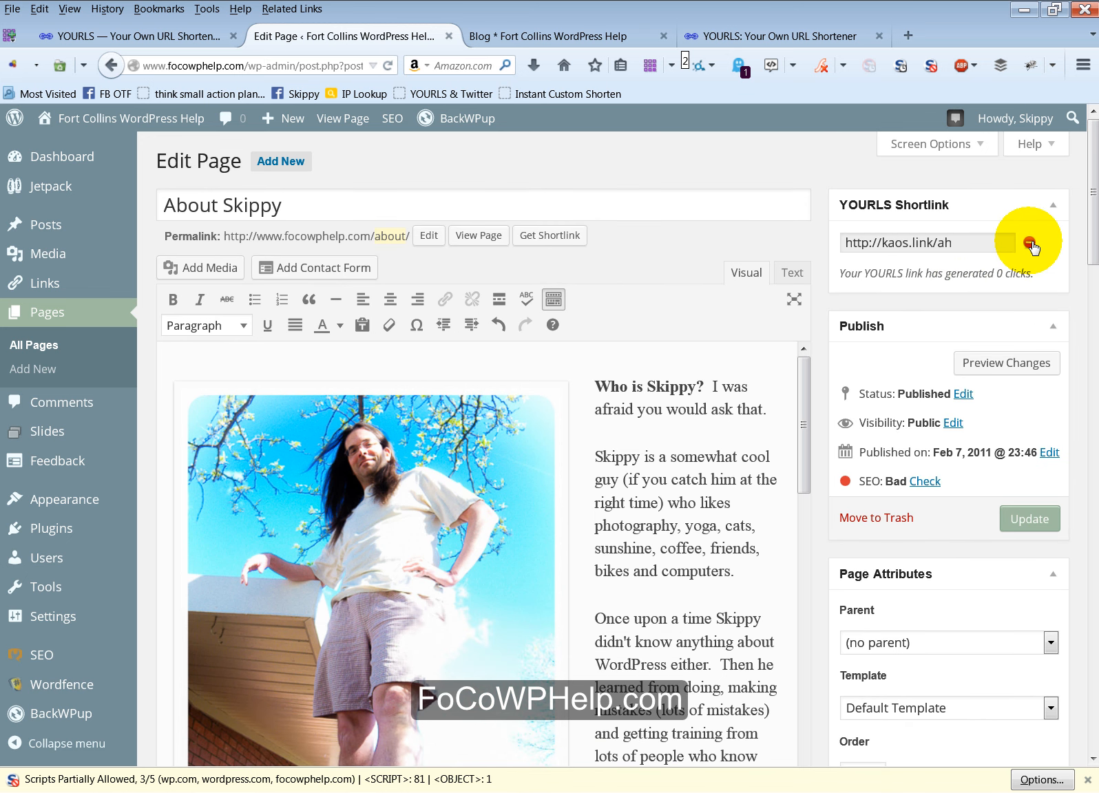
left_click(1030, 245)
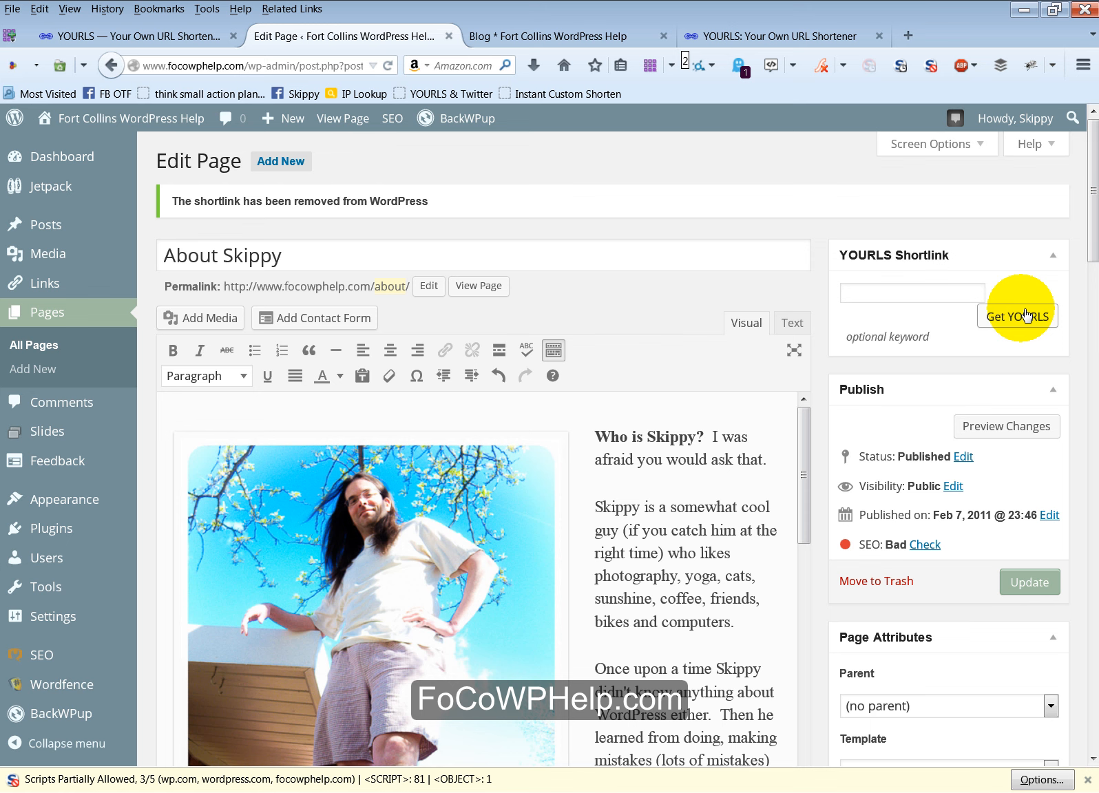
- Refresh the YOURLS admin link list and delete the short URL ah that points to the About page
left_click(164, 38)
key("F5")
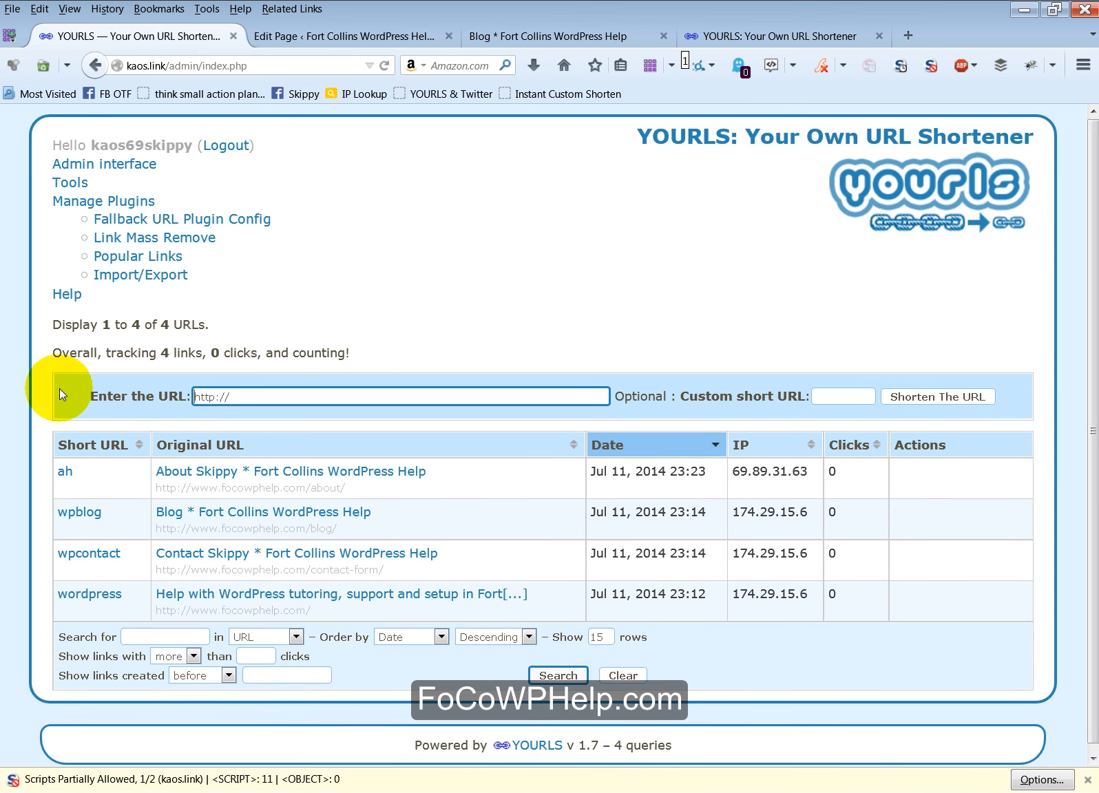
left_click(991, 472)
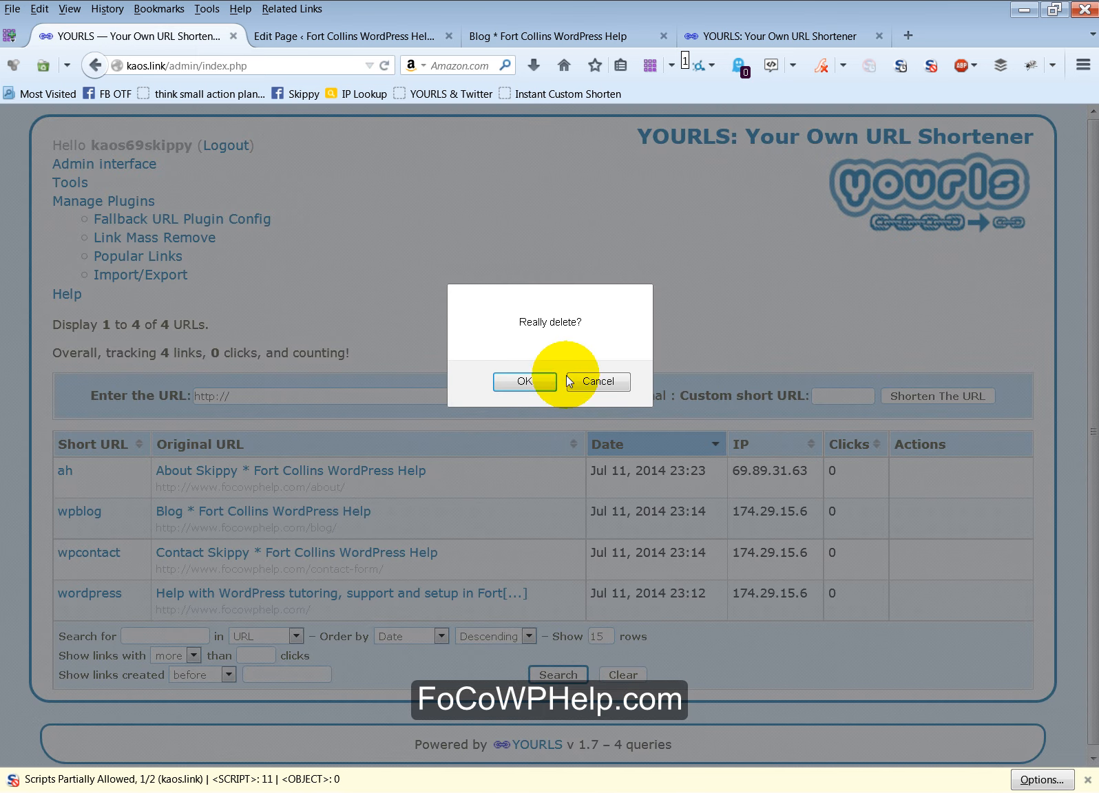
left_click(532, 381)
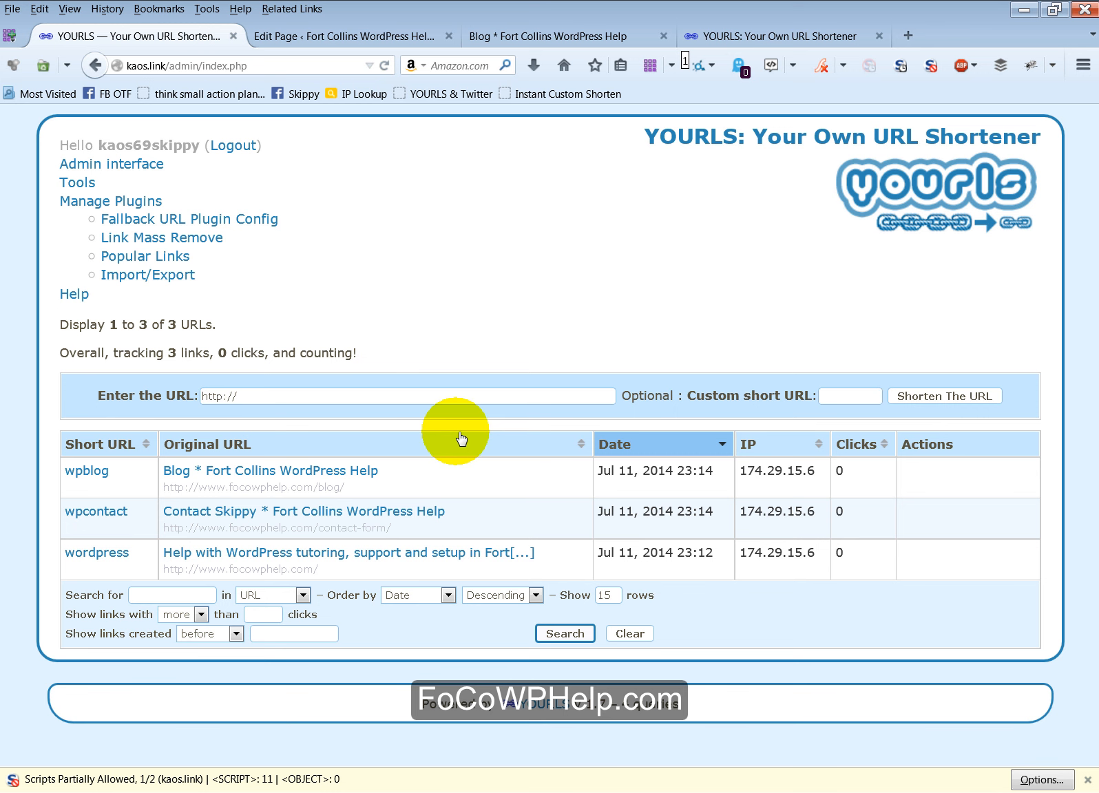
- Return to the About page editor and generate its YOURLS shortlink with the custom keyword wpskippy
left_click(324, 40)
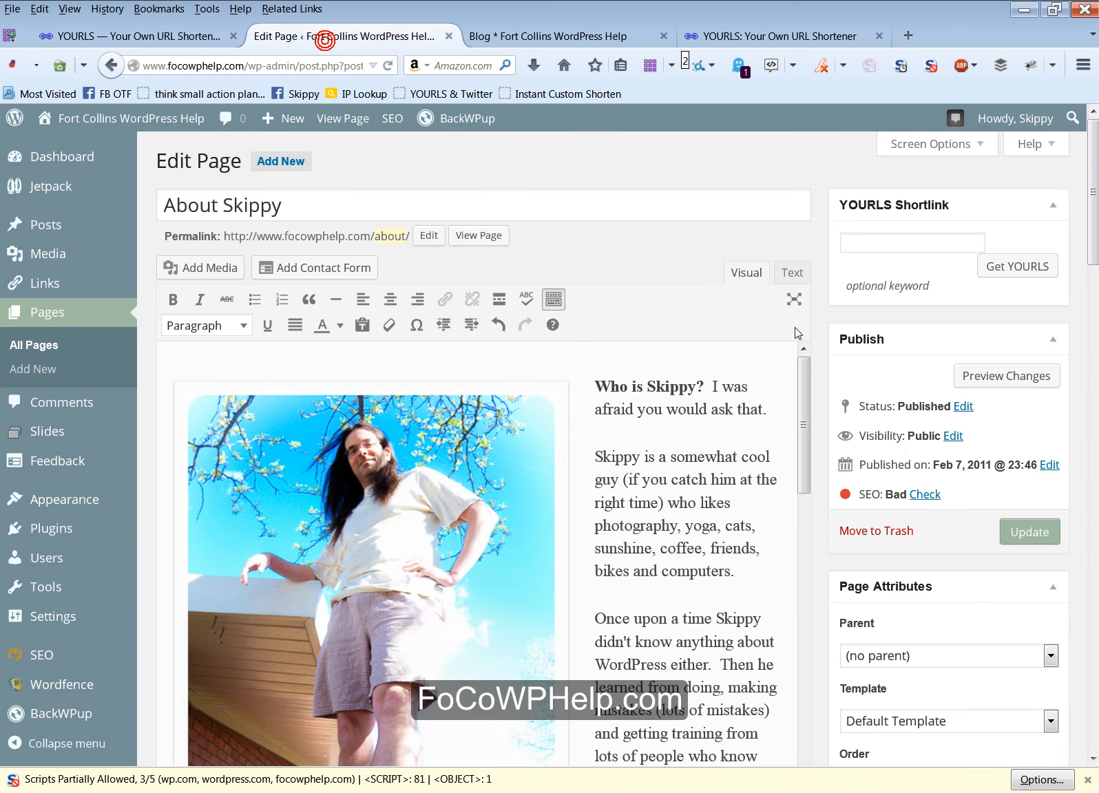
left_click(897, 242)
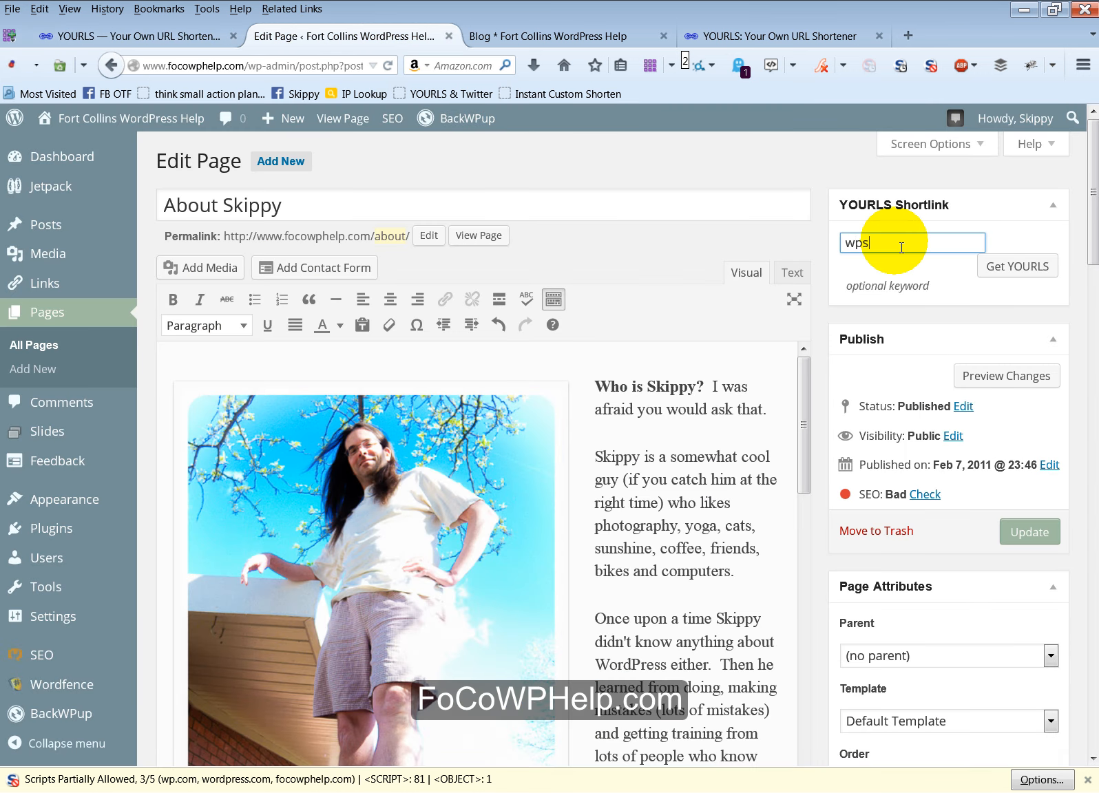
type("wpskippy")
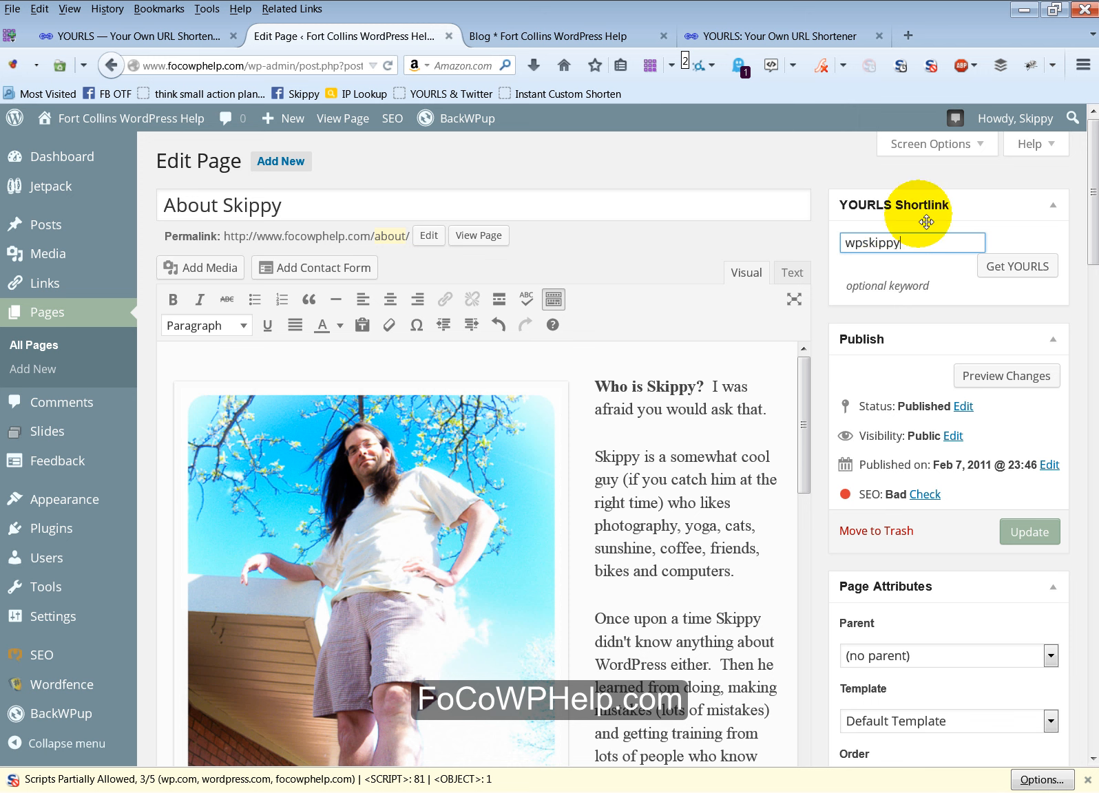
left_click(1029, 270)
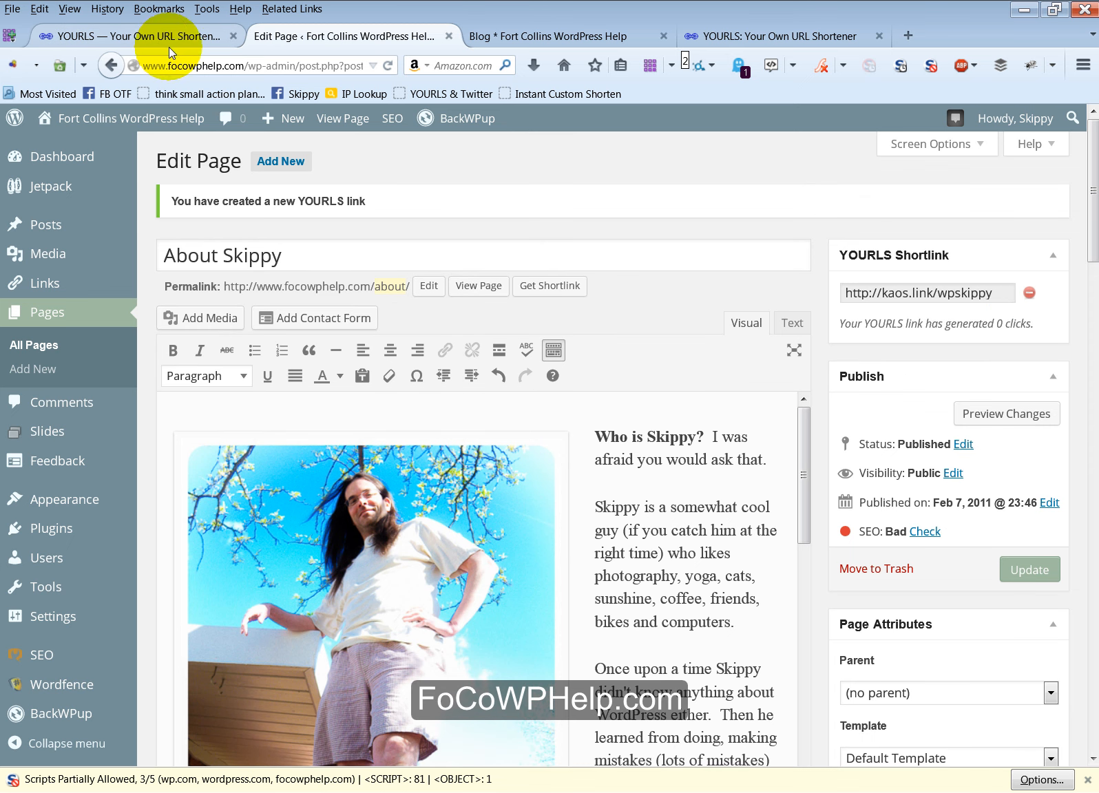
- Refresh the YOURLS admin link list, check the About page's short URL entry, and return to the page editor
left_click(138, 36)
key("F5")
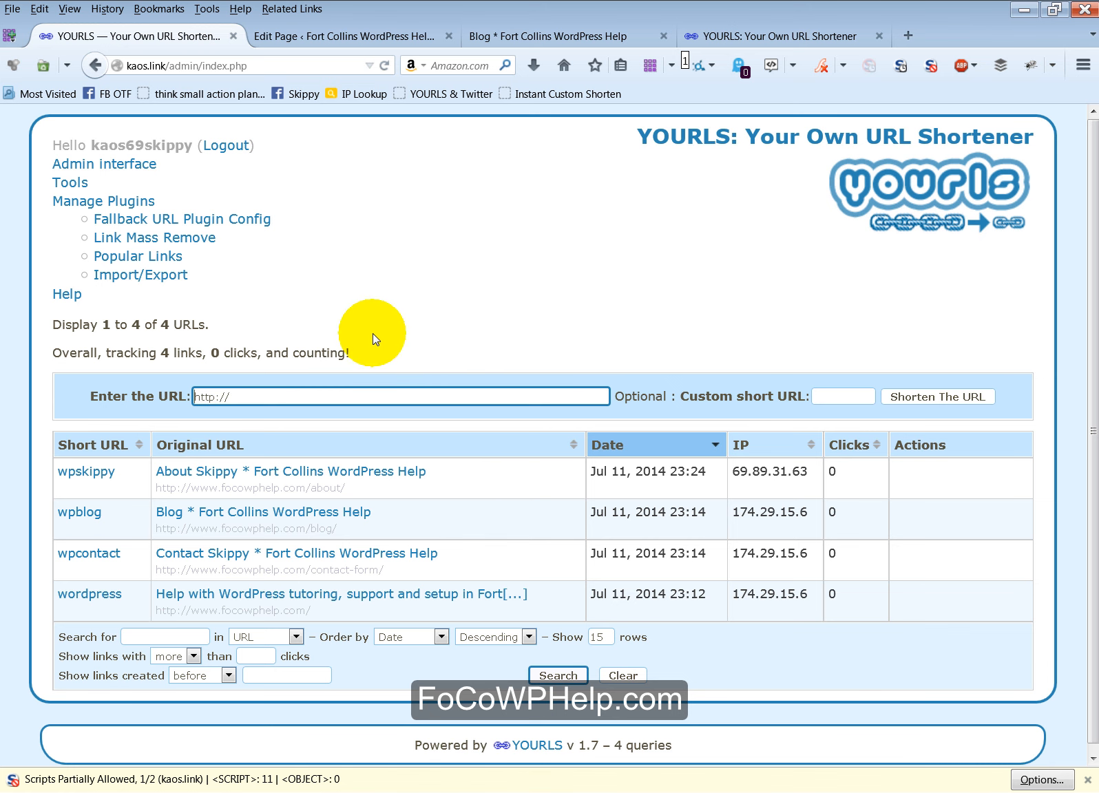
left_click(530, 37)
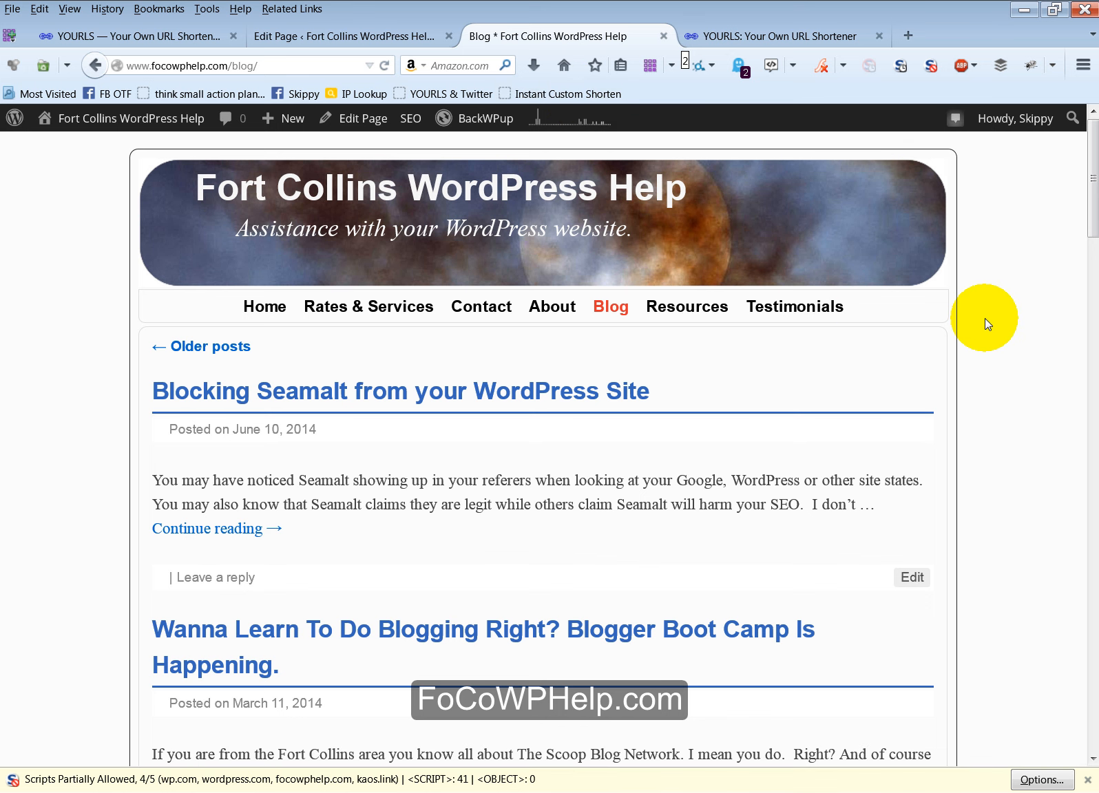
left_click(416, 38)
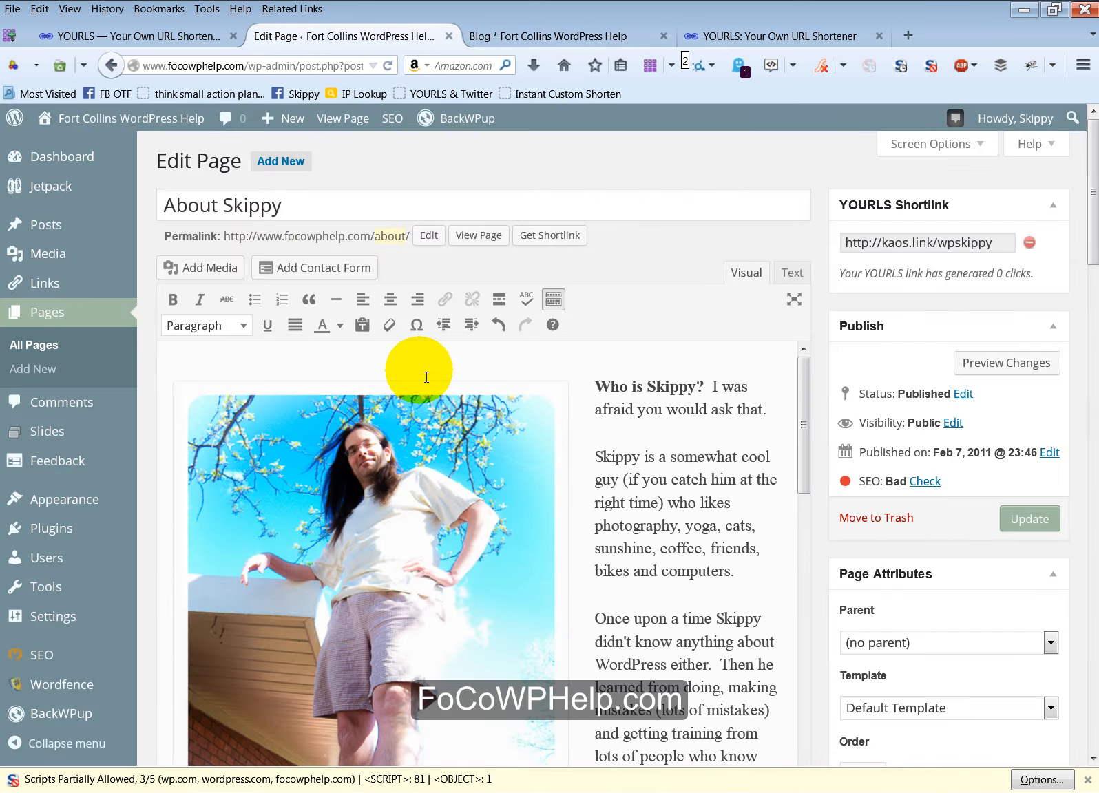
- Open the Blog page for editing, check its existing entry in YOURLS, and generate its shortlink without a custom keyword
left_click(58, 311)
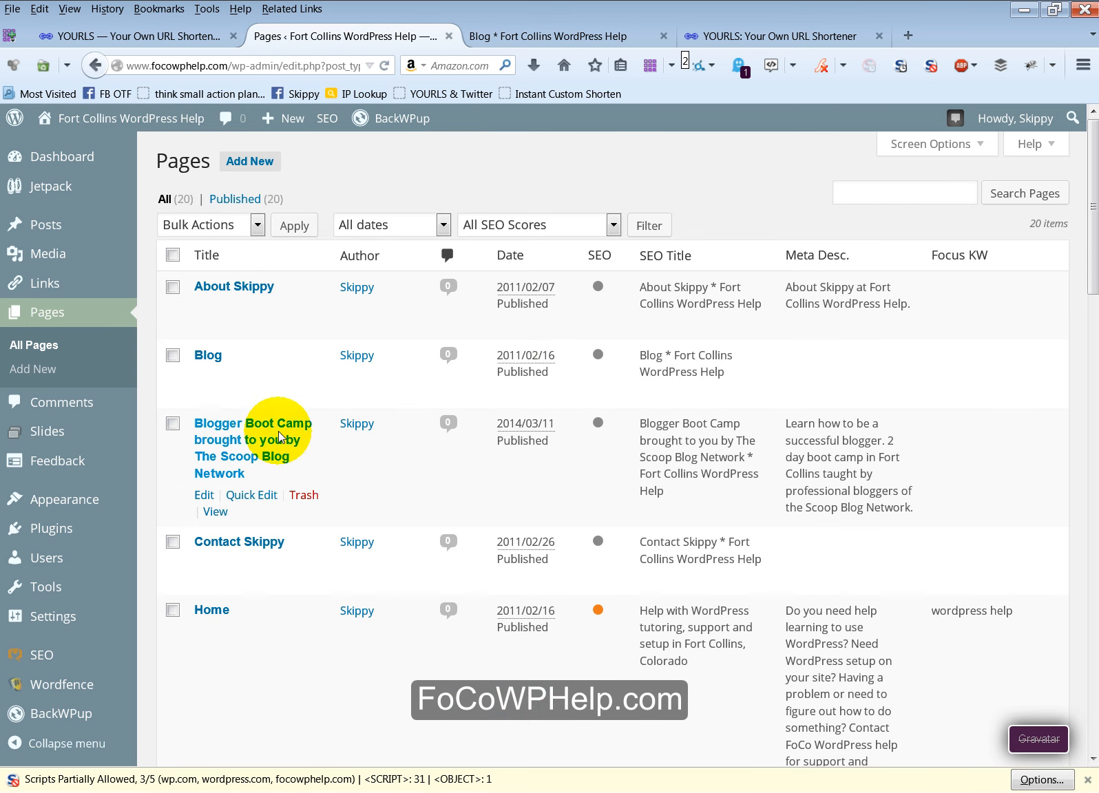
left_click(206, 356)
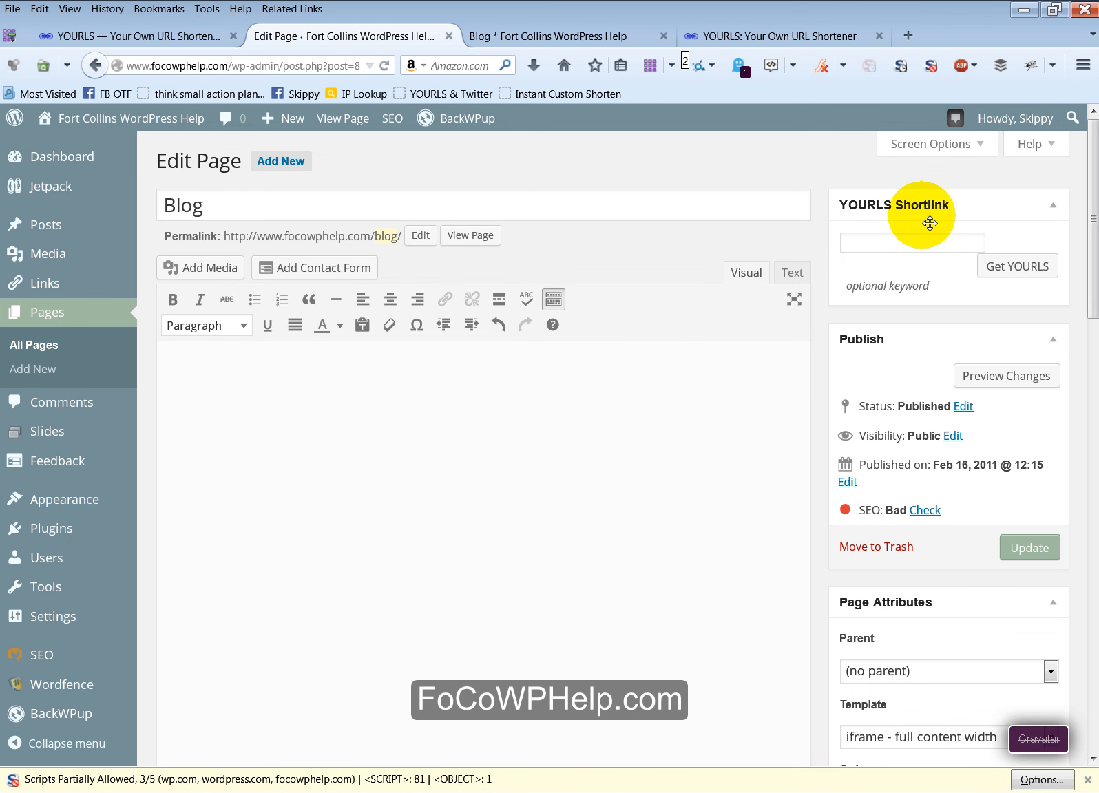
left_click(184, 37)
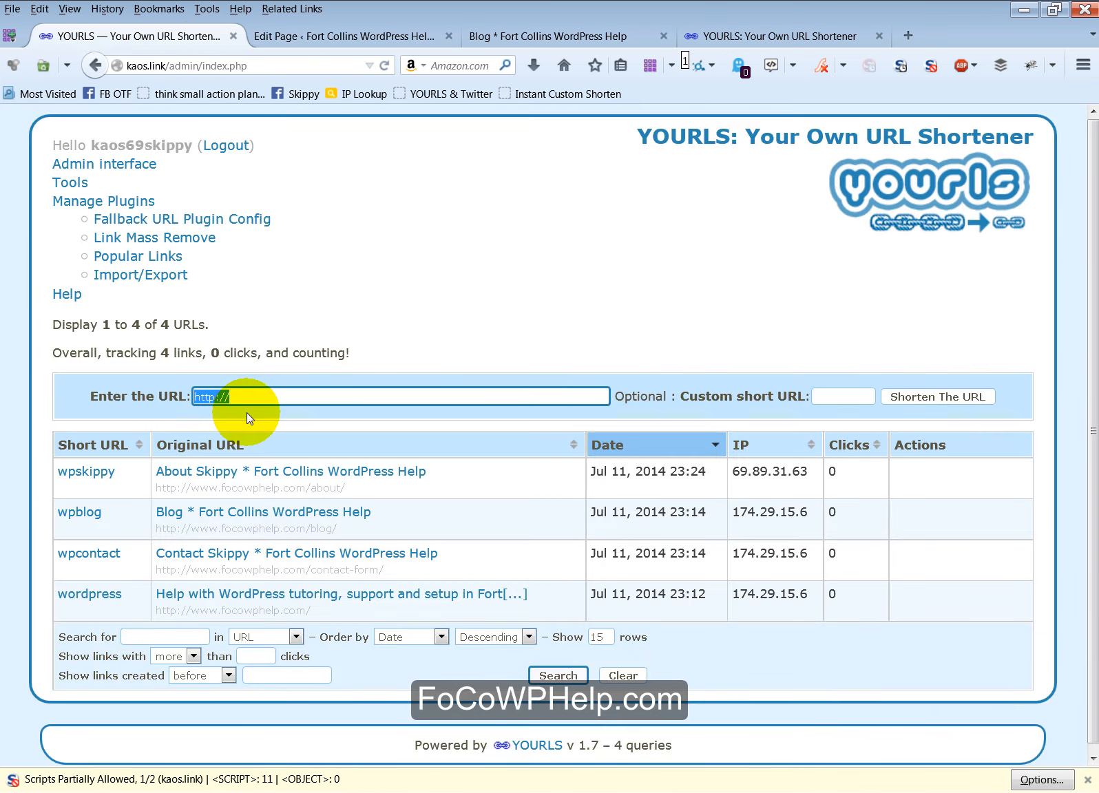
left_click(395, 39)
left_click(541, 35)
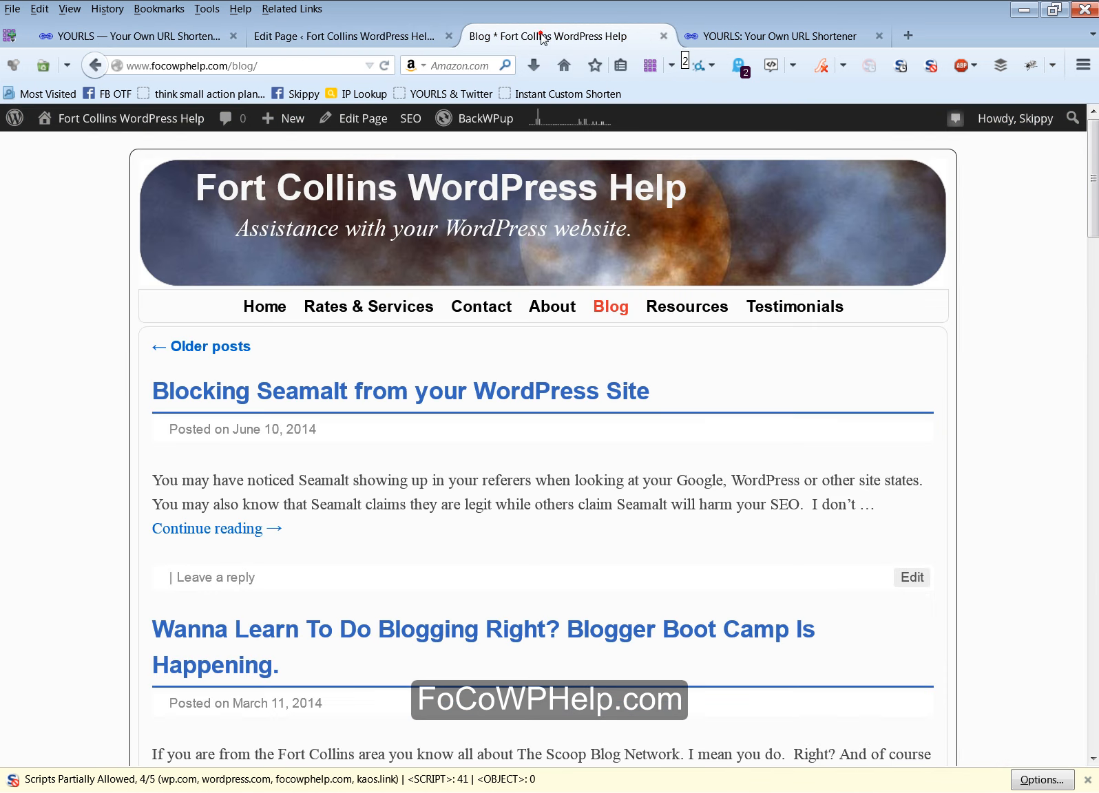
left_click(427, 35)
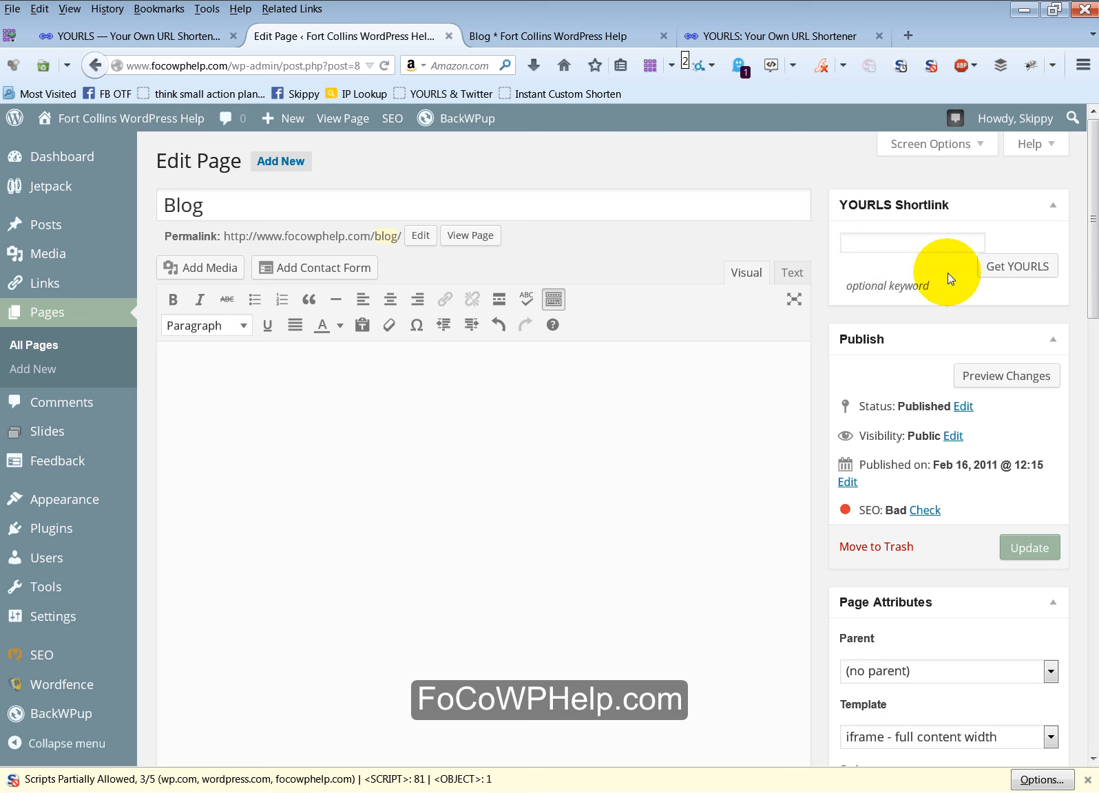
left_click(938, 245)
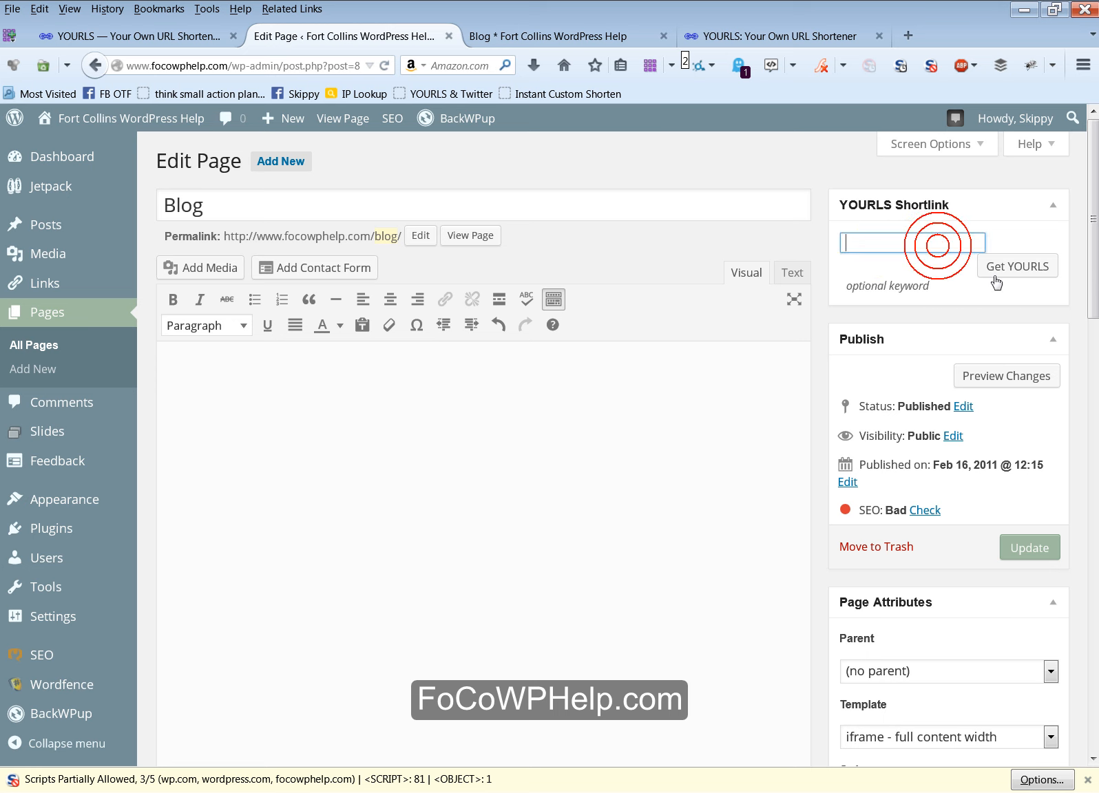
left_click(995, 279)
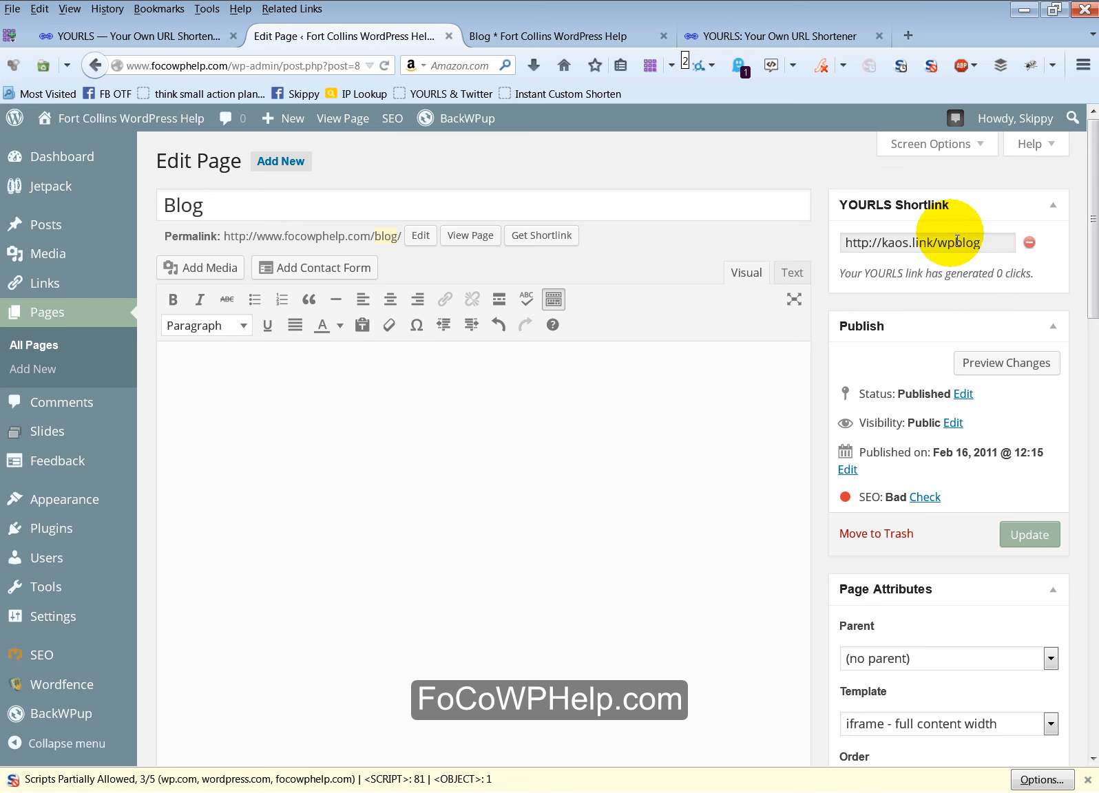
- View the Blog page's shortlink with Get Shortlink and dismiss the URL dialog
left_click(569, 241)
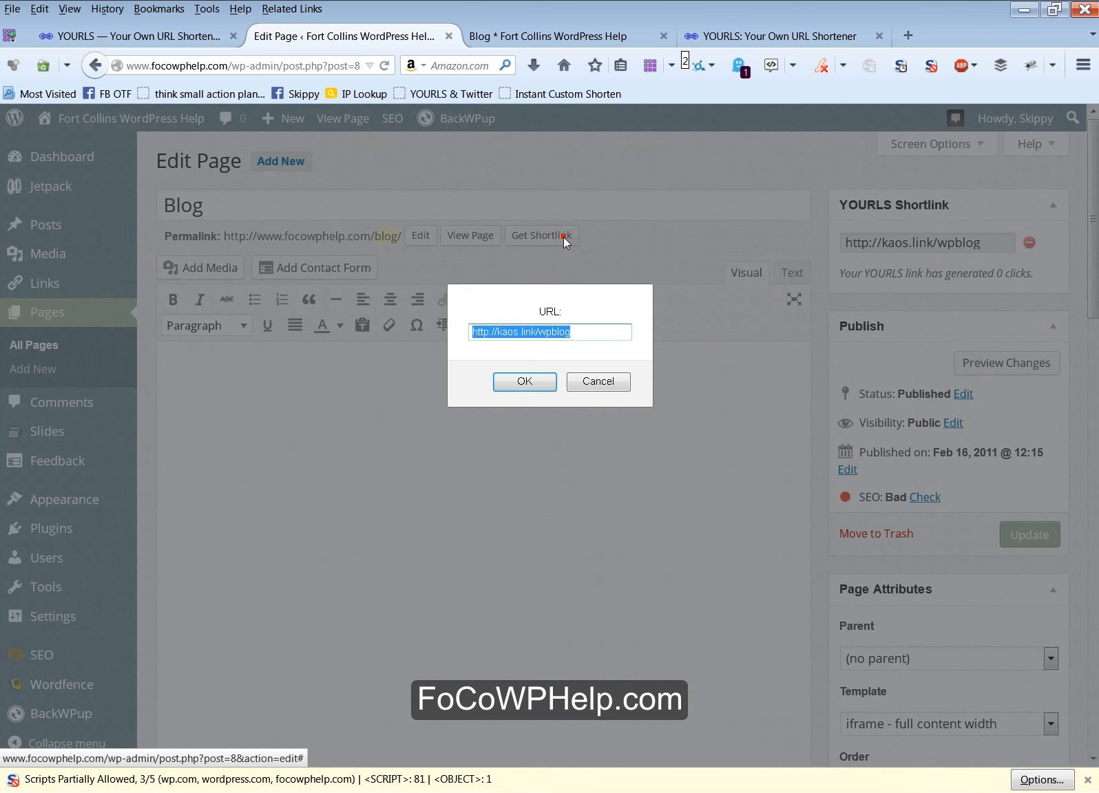
left_click(577, 334)
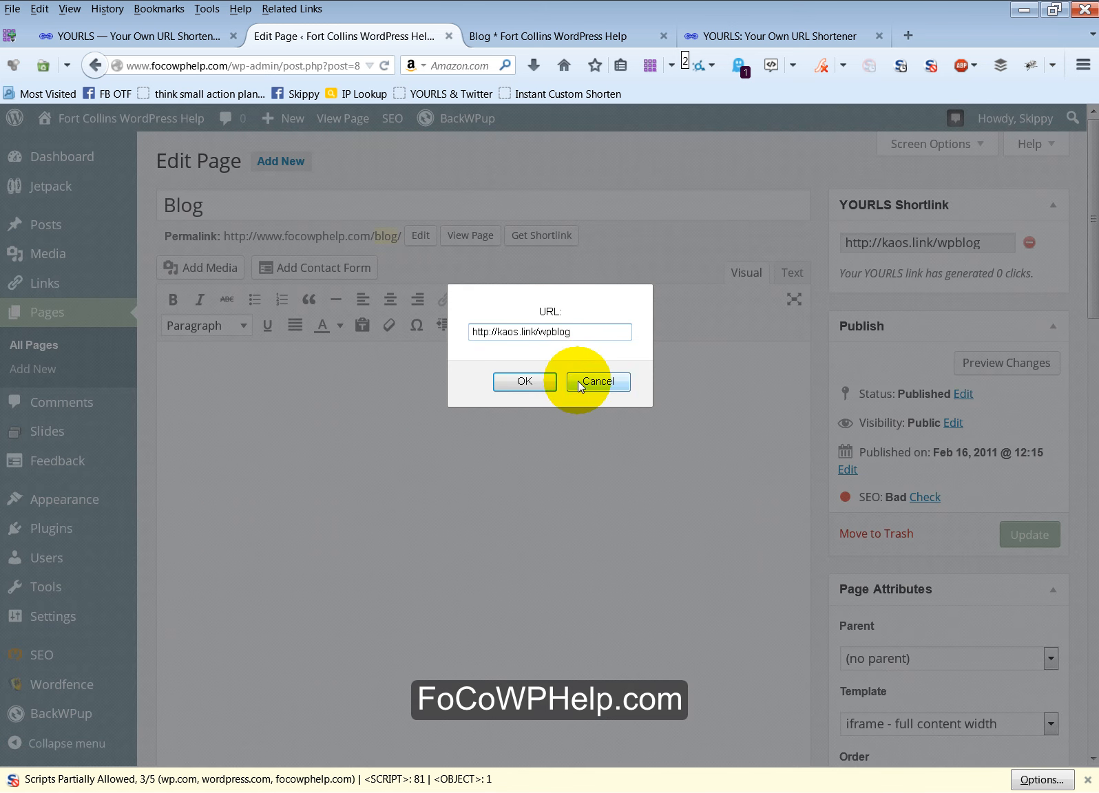
left_click(599, 380)
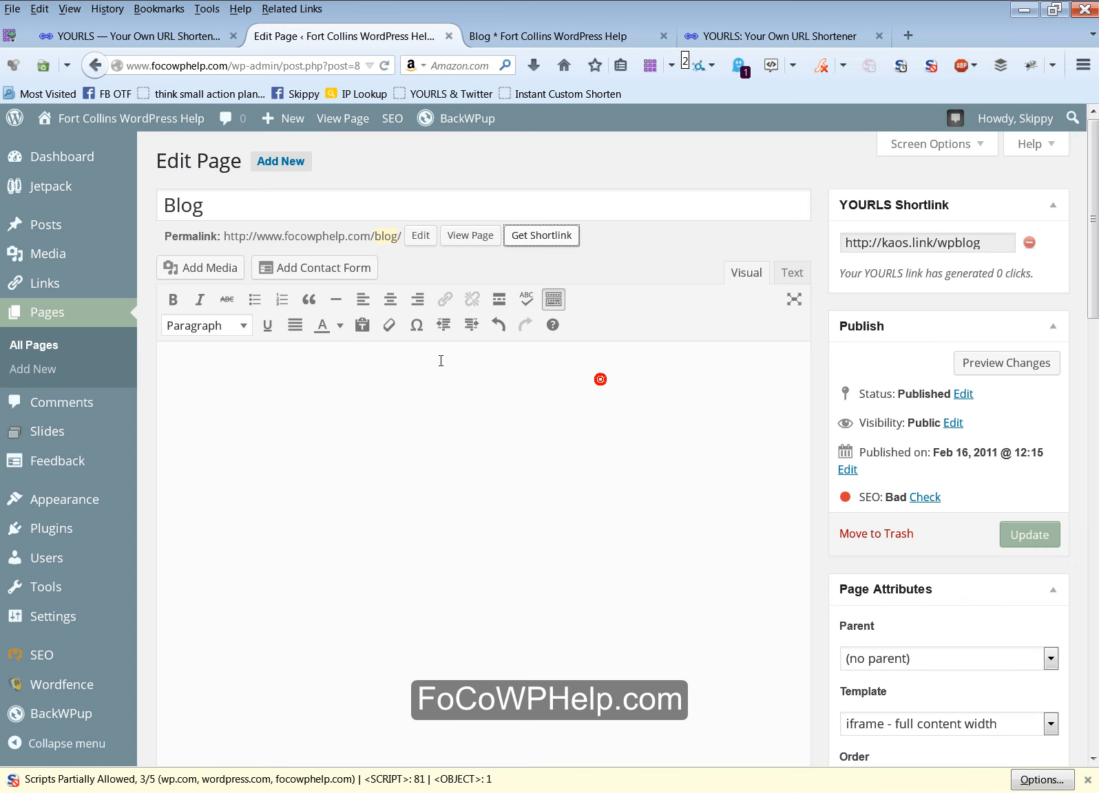
- Open the Home page for editing, generate its YOURLS shortlink without a custom keyword, and view the link with Get Shortlink
left_click(69, 310)
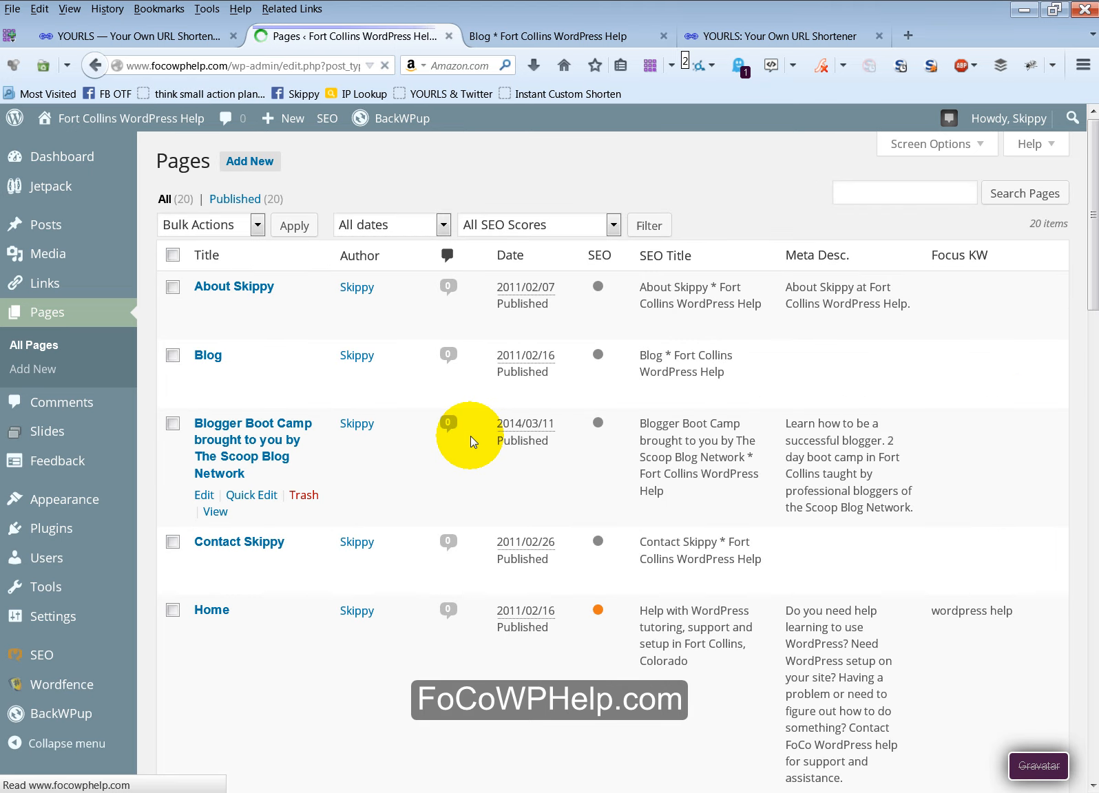
left_click(211, 610)
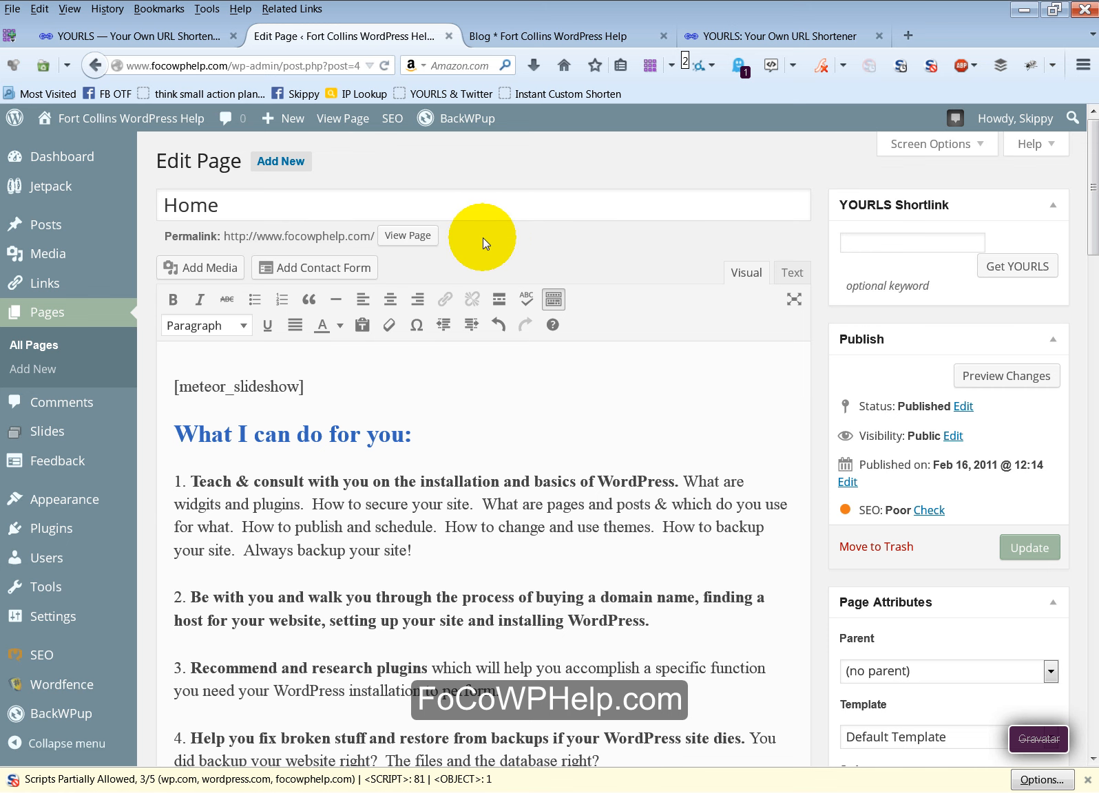
left_click(986, 266)
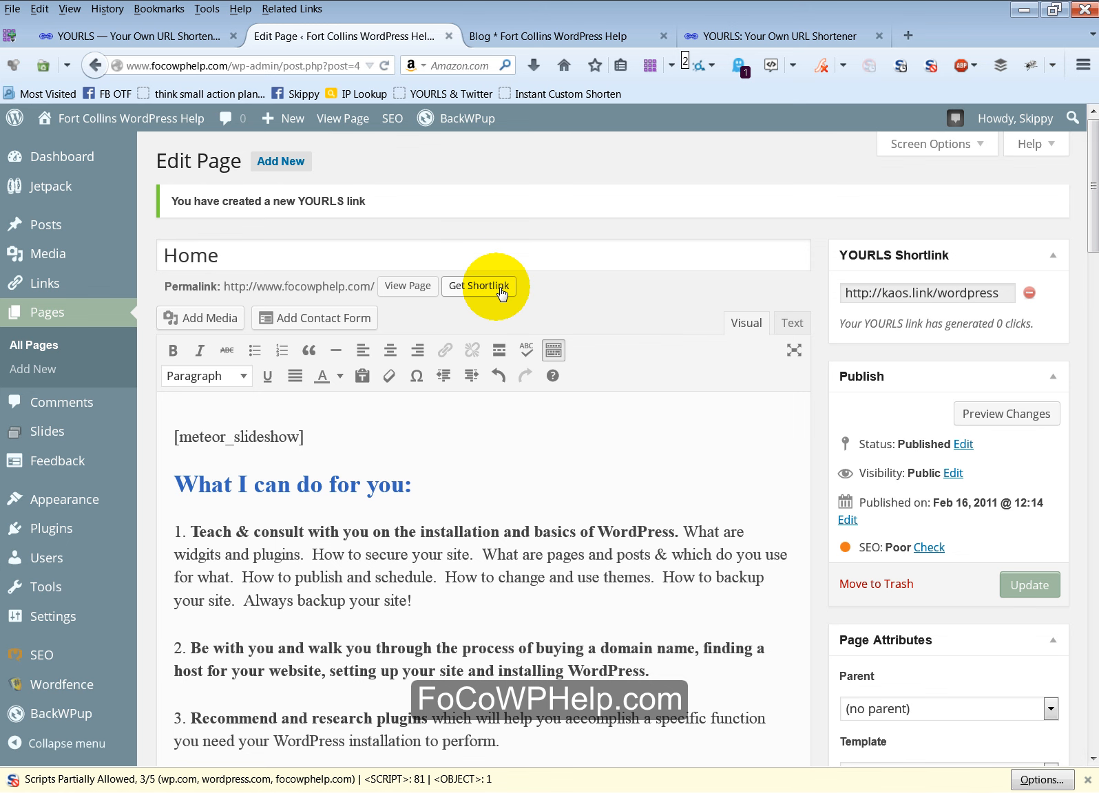
left_click(486, 285)
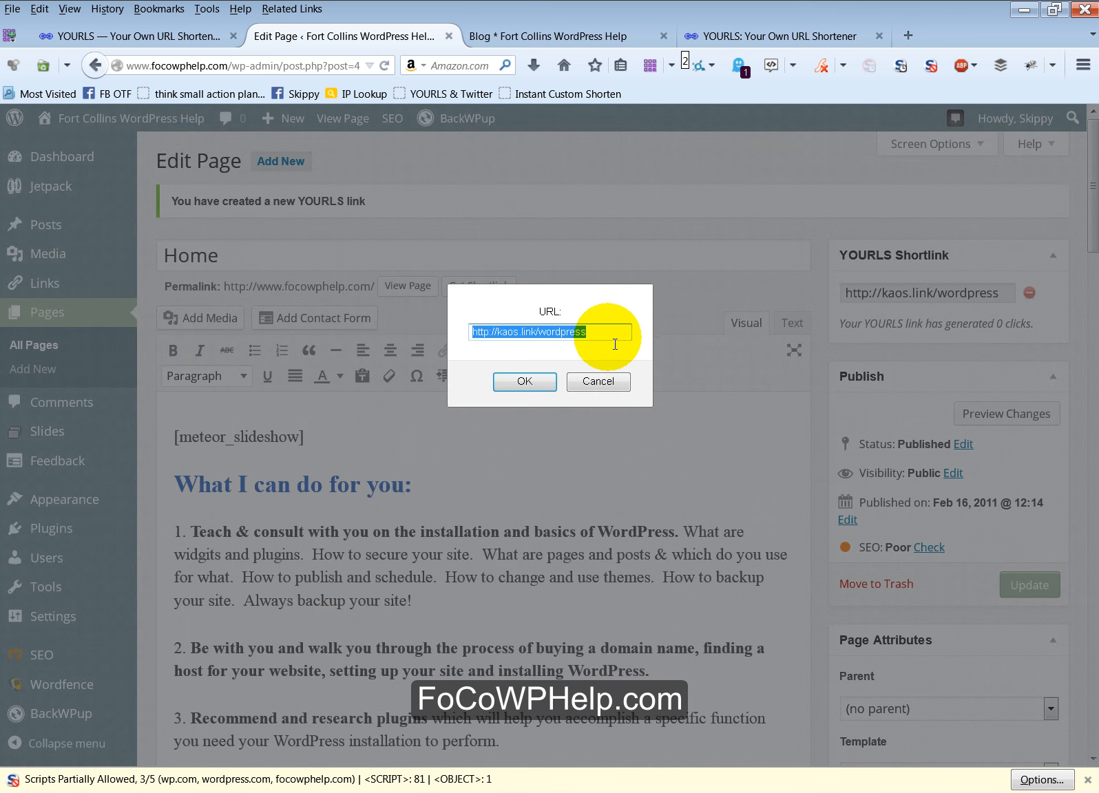
left_click(599, 380)
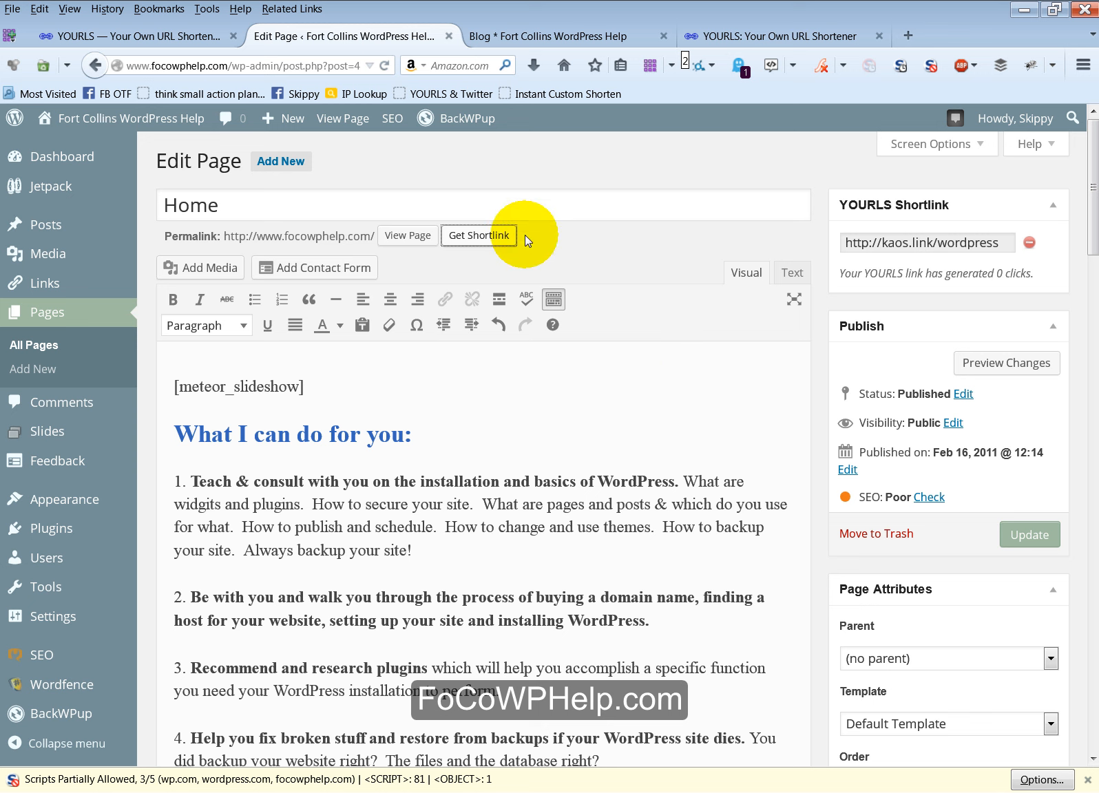
- Start a new post and look through its screen options and editor sections for the YOURLS Shortlink box
left_click(81, 235)
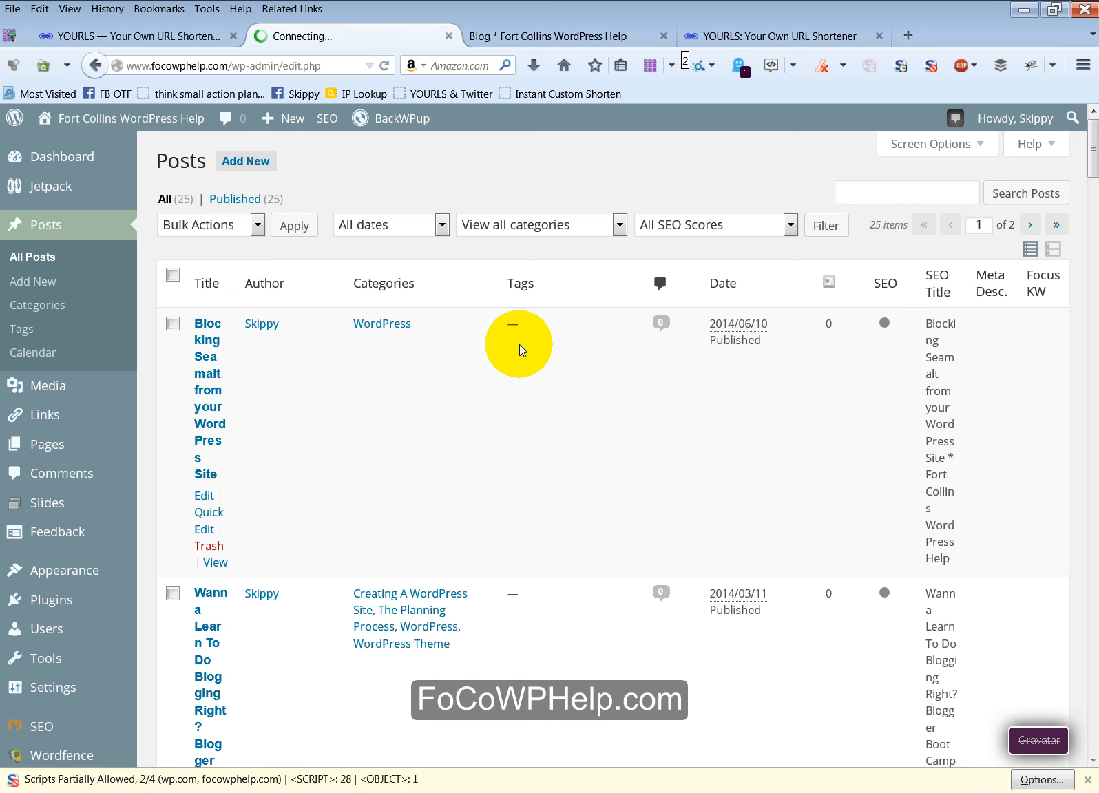
left_click(251, 163)
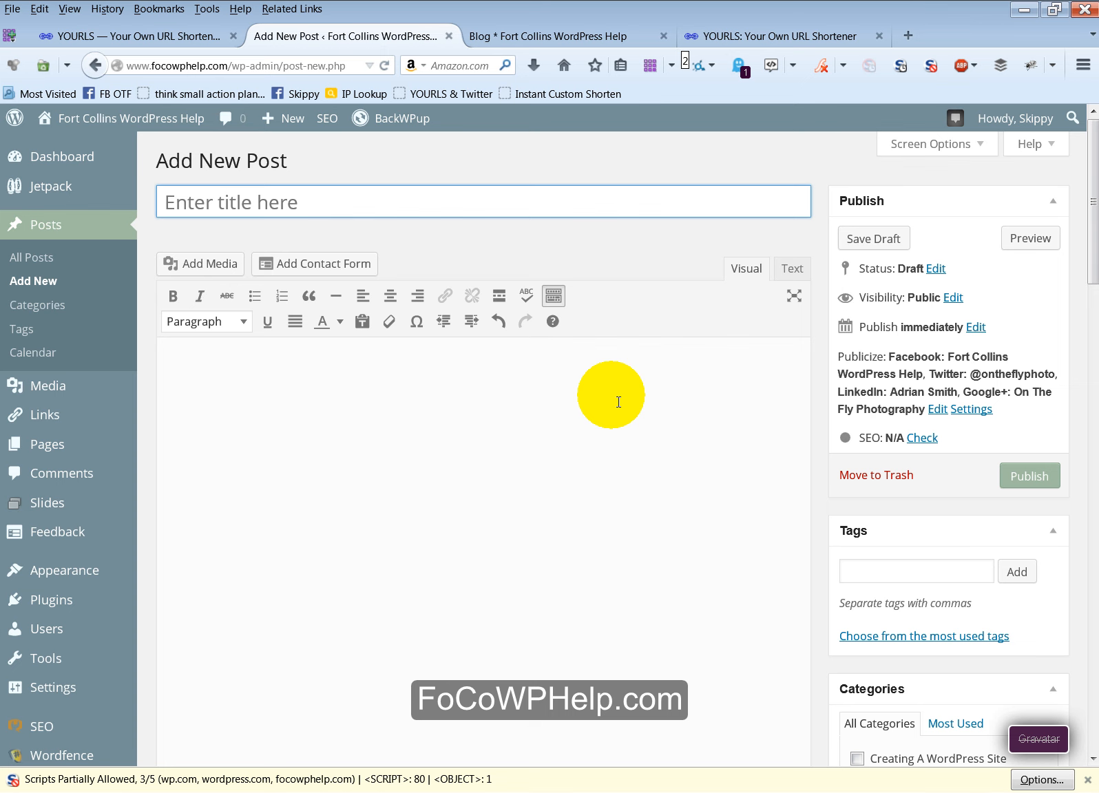
left_click(972, 145)
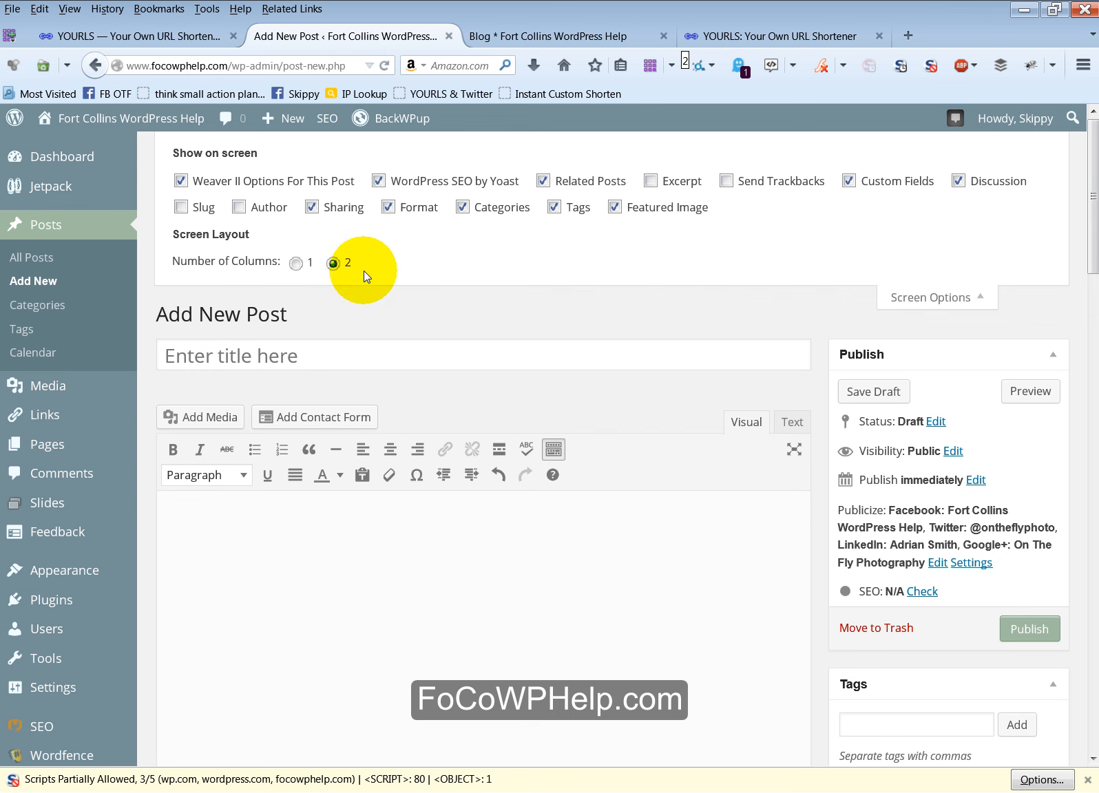
left_click(938, 296)
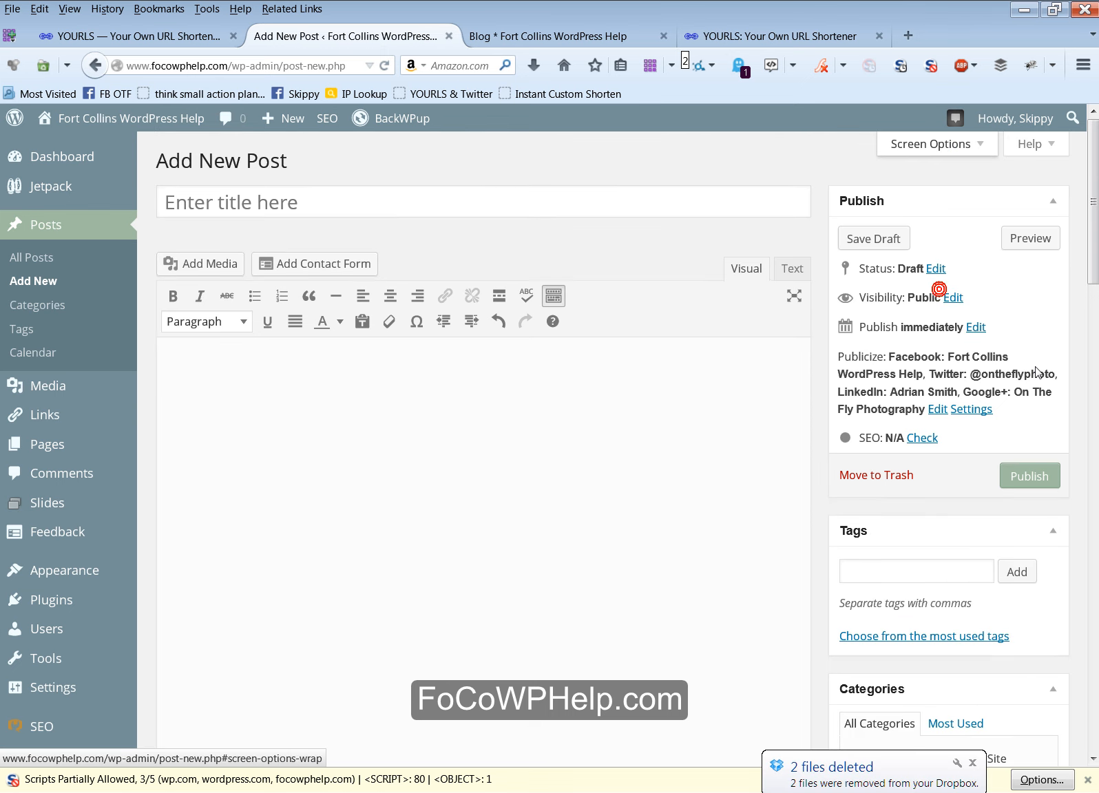
scroll(1038, 372, "down", 4)
scroll(1038, 373, "down", 10)
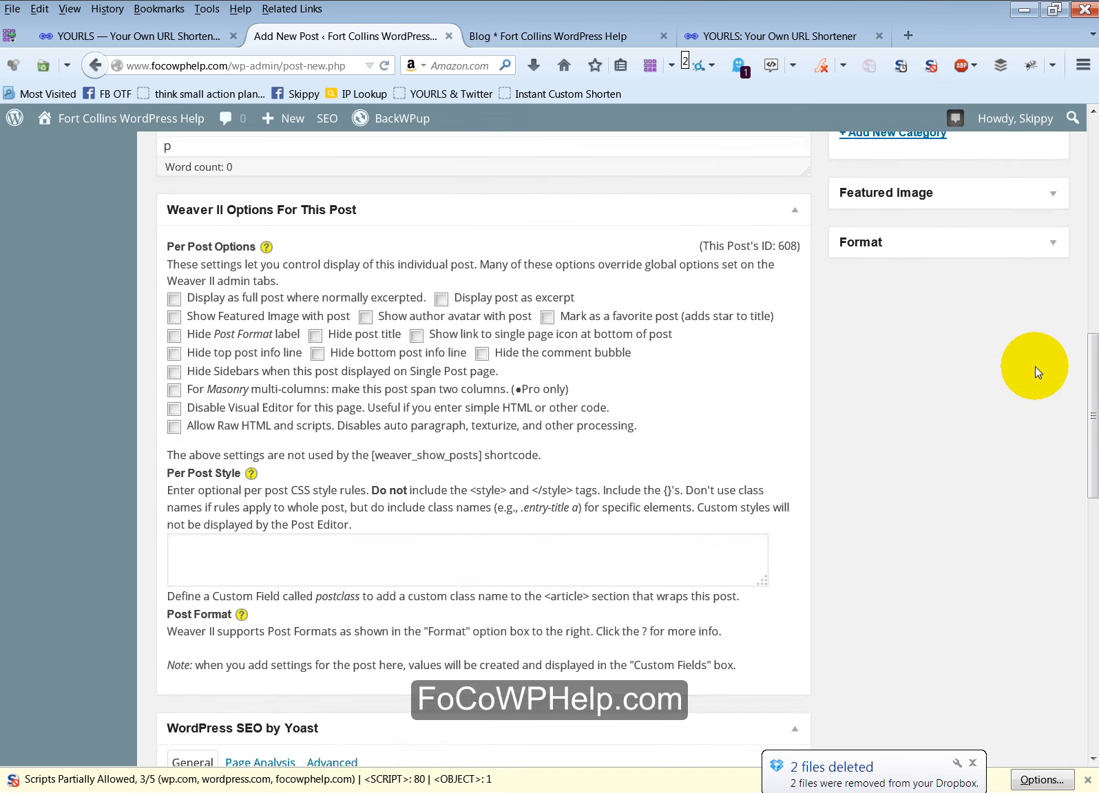
scroll(1034, 367, "down", 6)
scroll(1034, 366, "up", 15)
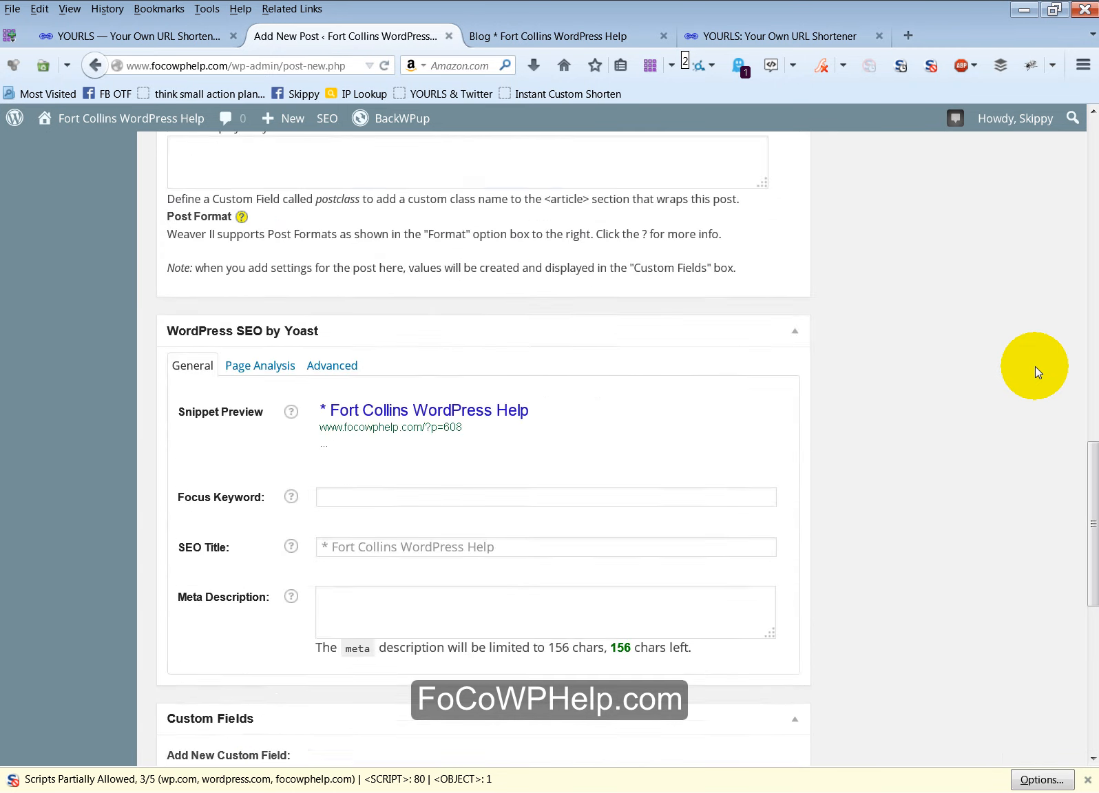
scroll(1034, 366, "up", 2)
- Title the new post "this is a test" and write "this is a test." as its content
left_click(467, 212)
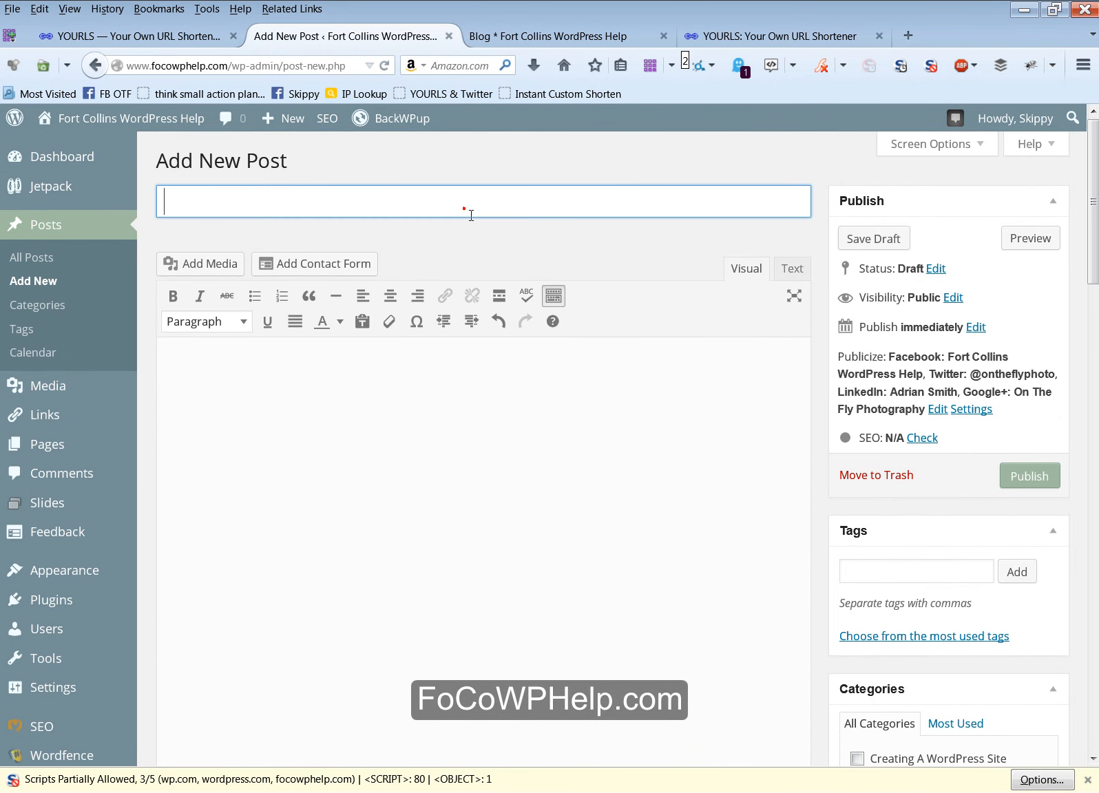
type("this is ")
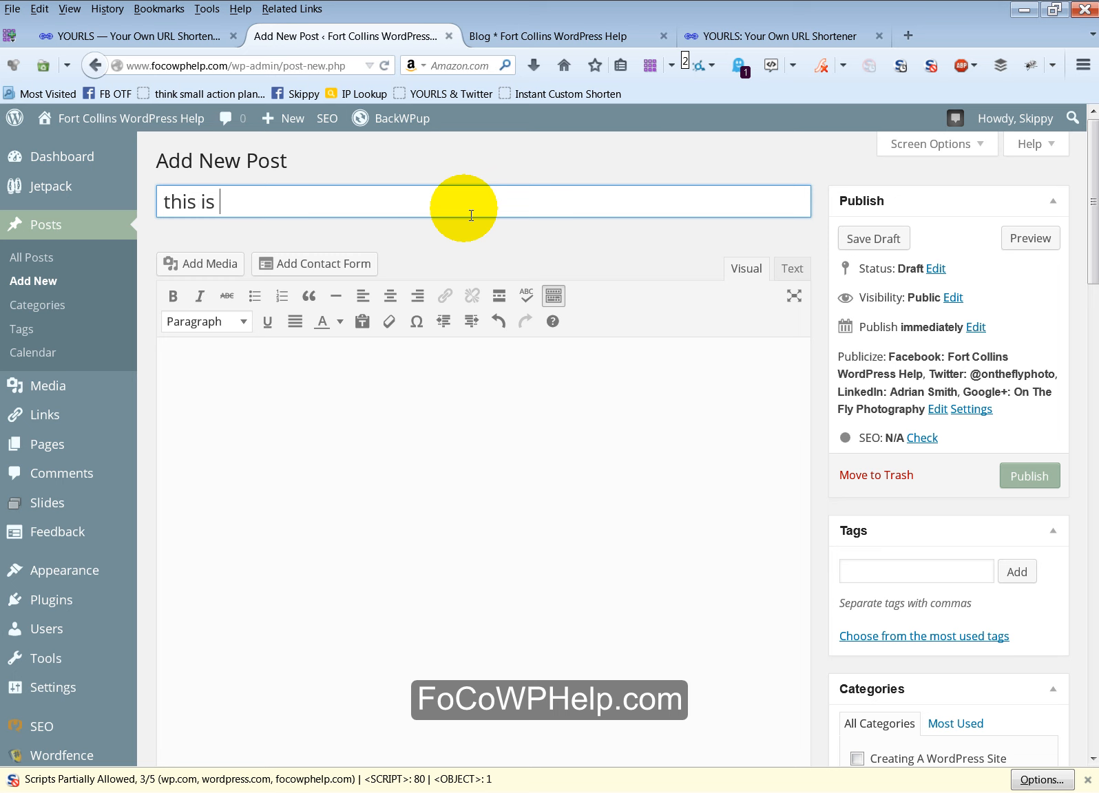
type("a test")
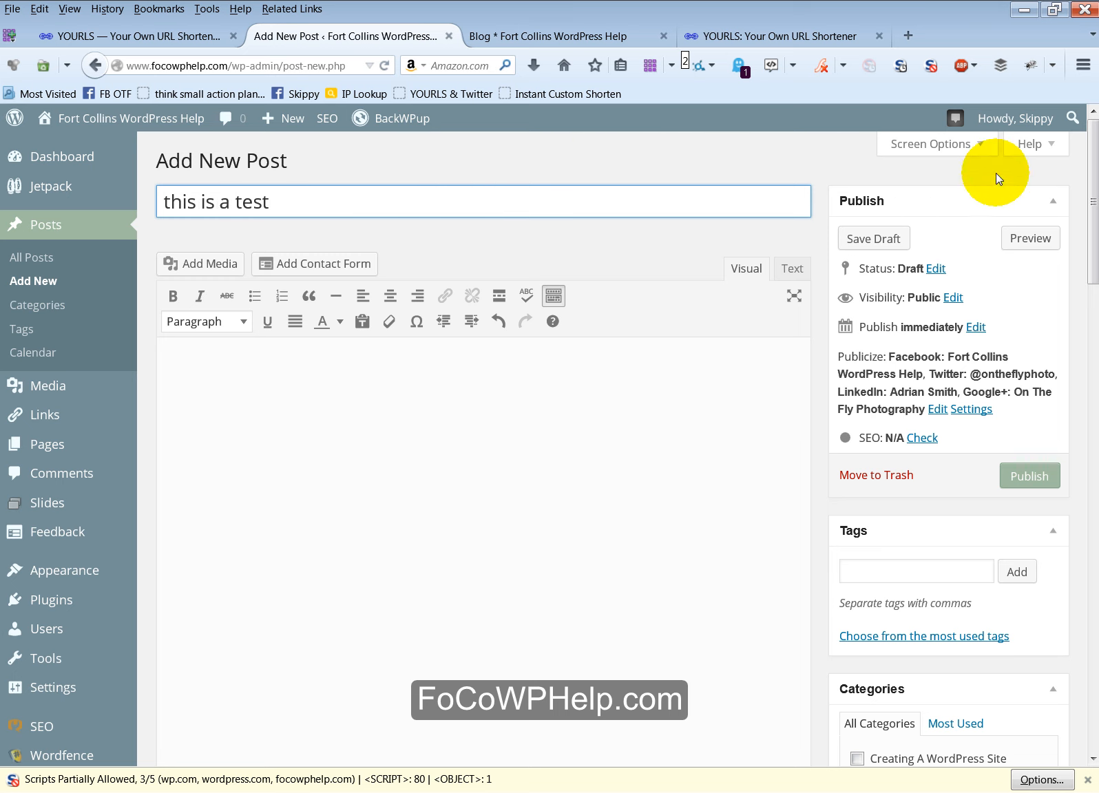
left_click(534, 499)
type("this")
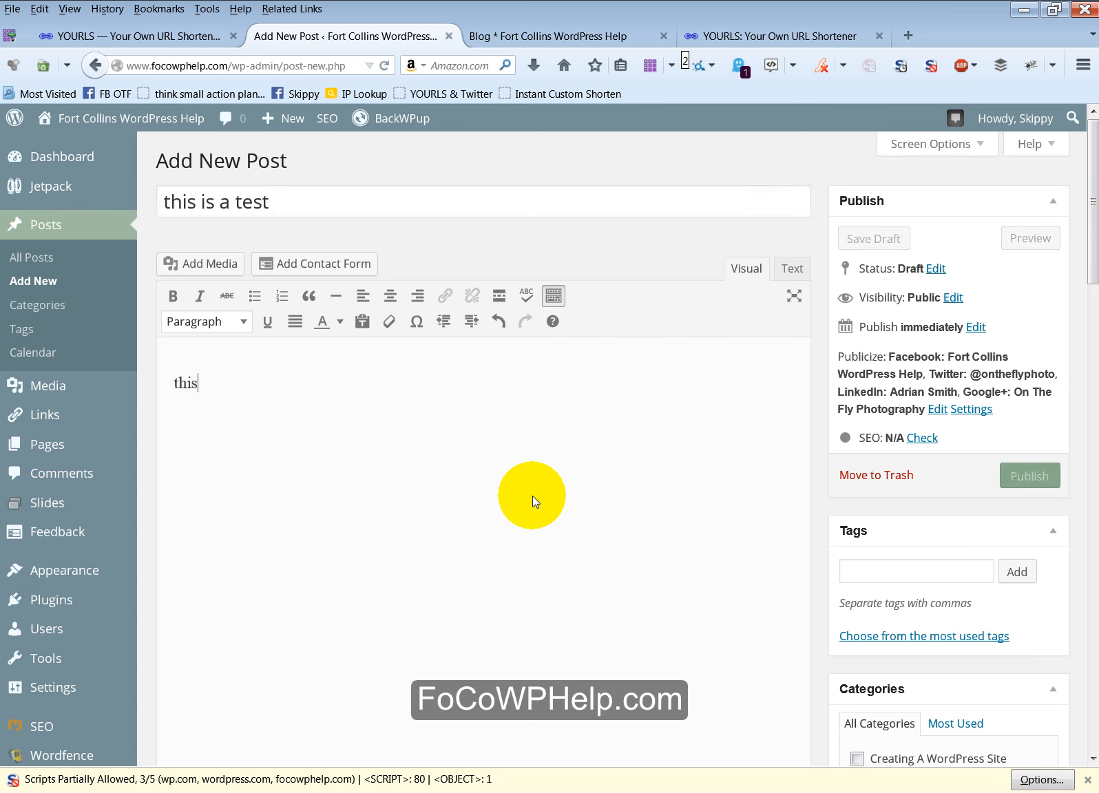
type(" is a test.")
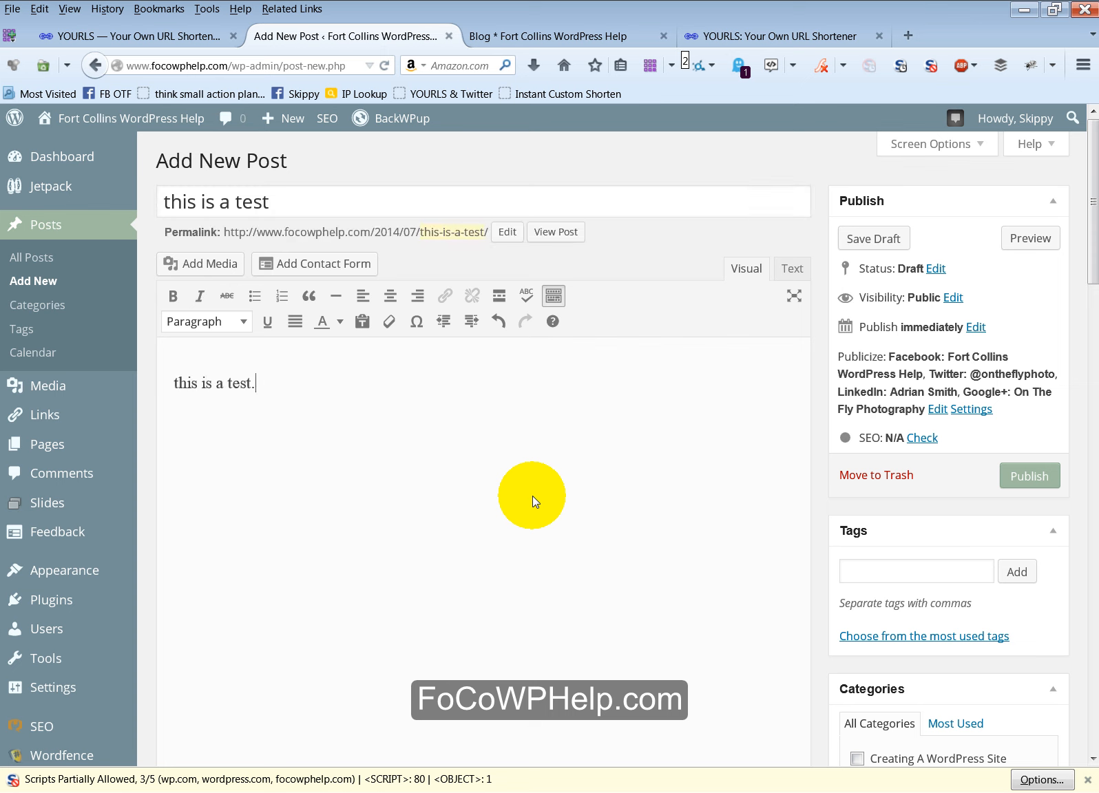
- Save the test post as a draft and publish it
left_click(860, 242)
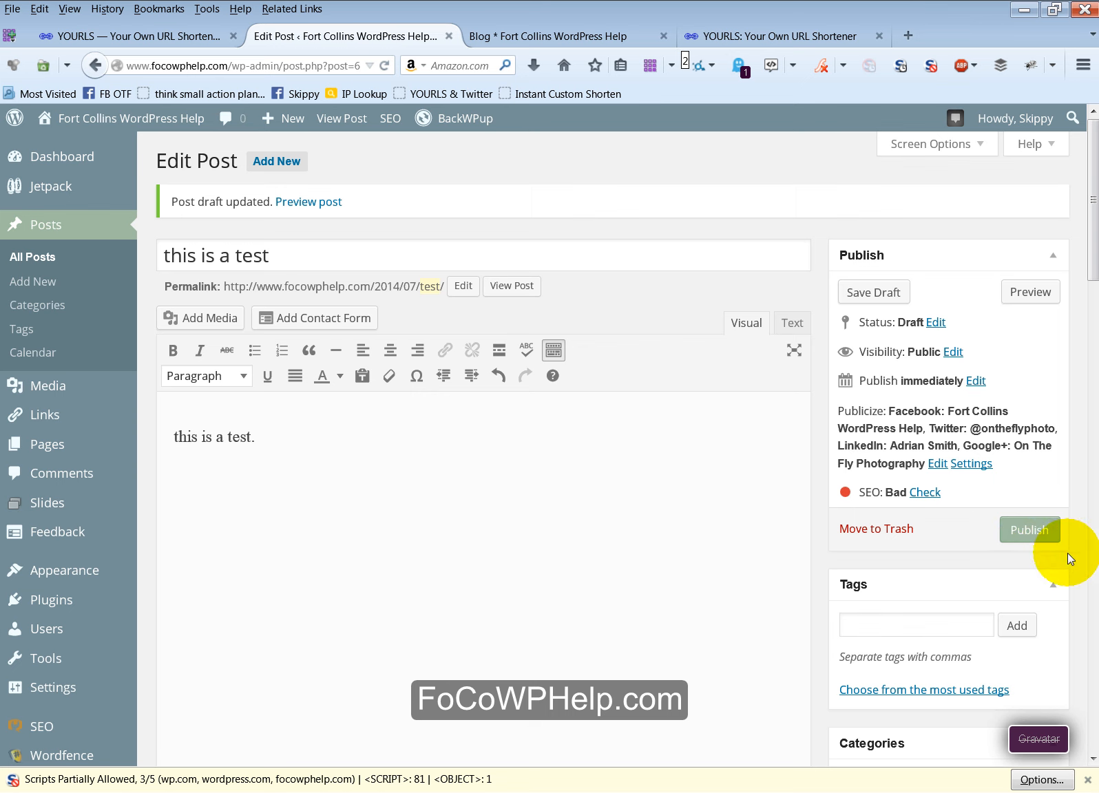
left_click(1038, 528)
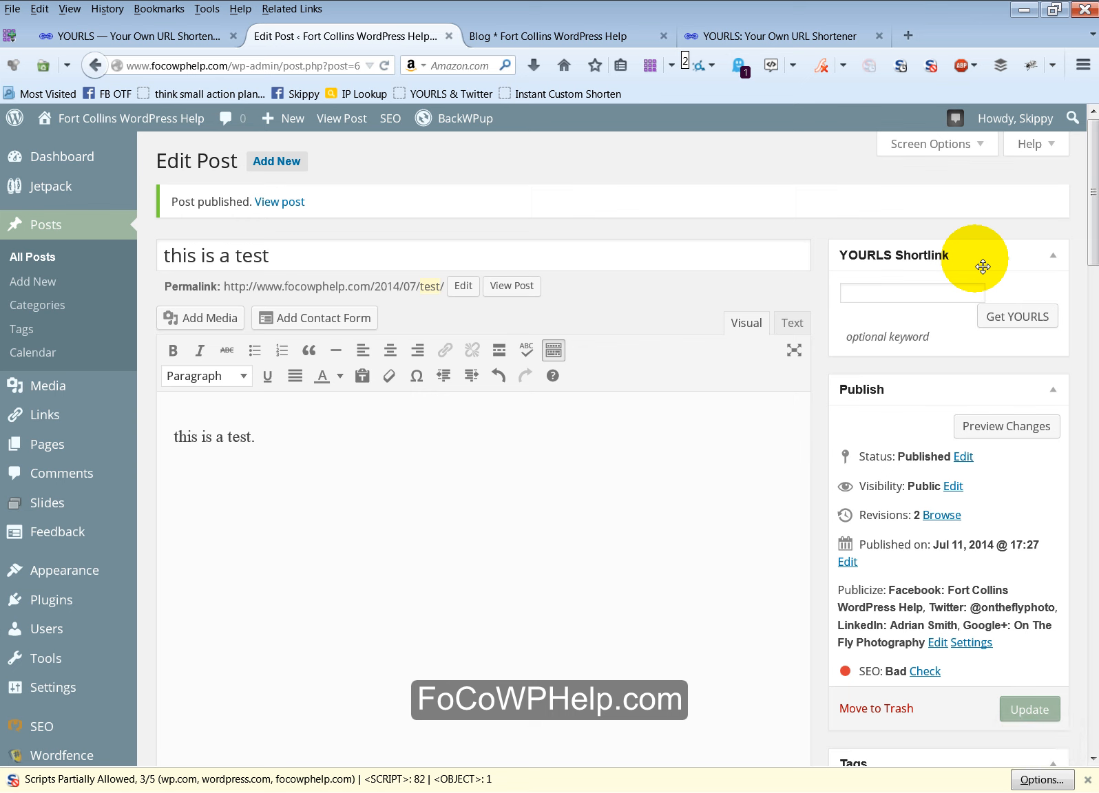
- Start a new page from the Pages list and look through its editor sections for the YOURLS Shortlink box
mouse_move(82, 452)
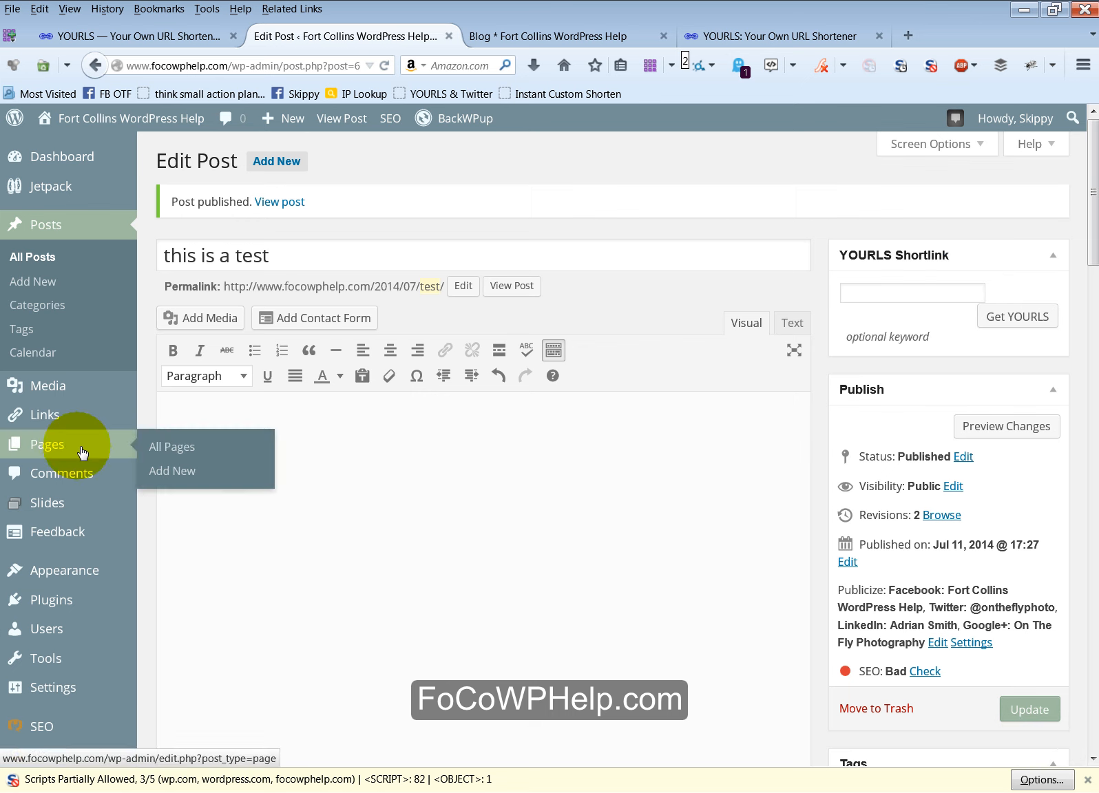
left_click(202, 472)
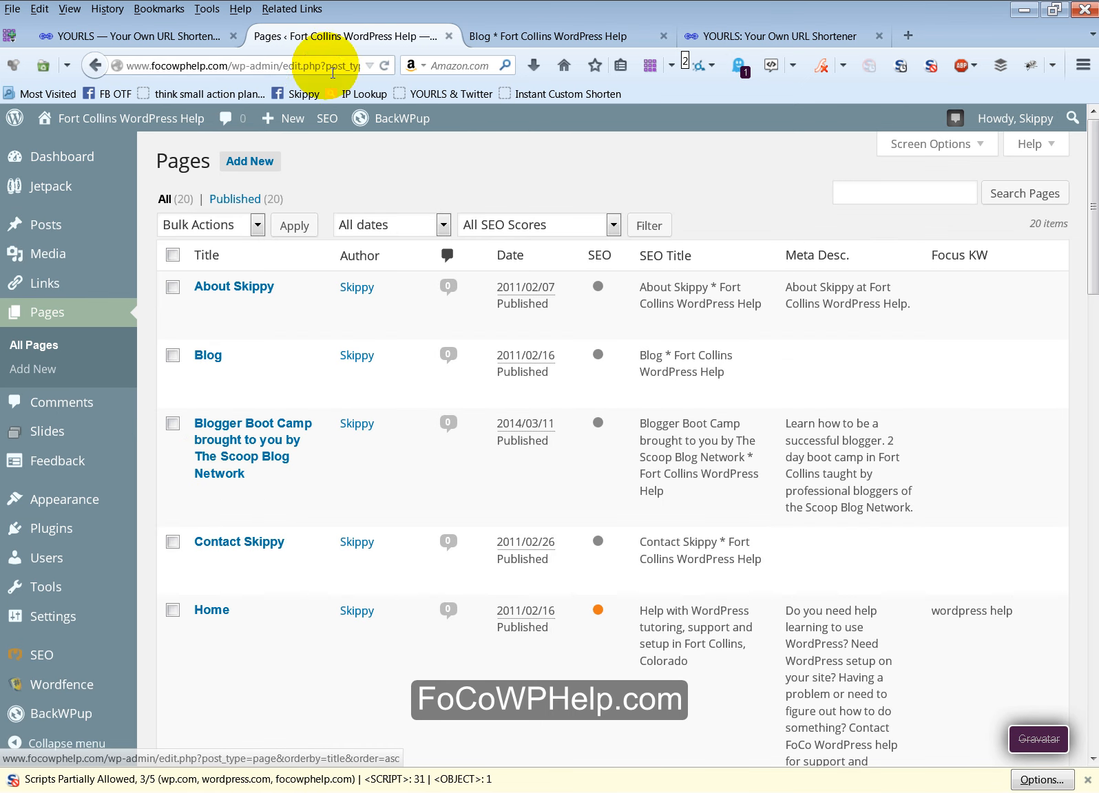
left_click(249, 161)
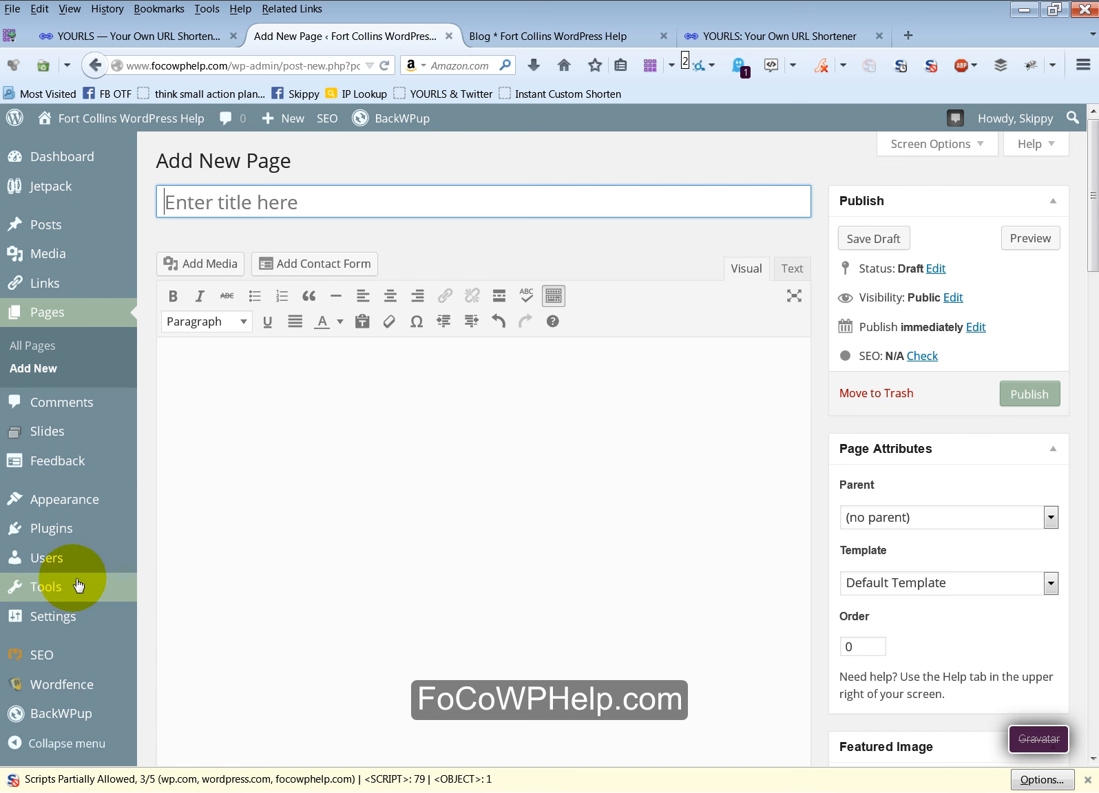
scroll(79, 640, "down", 5)
mouse_move(77, 620)
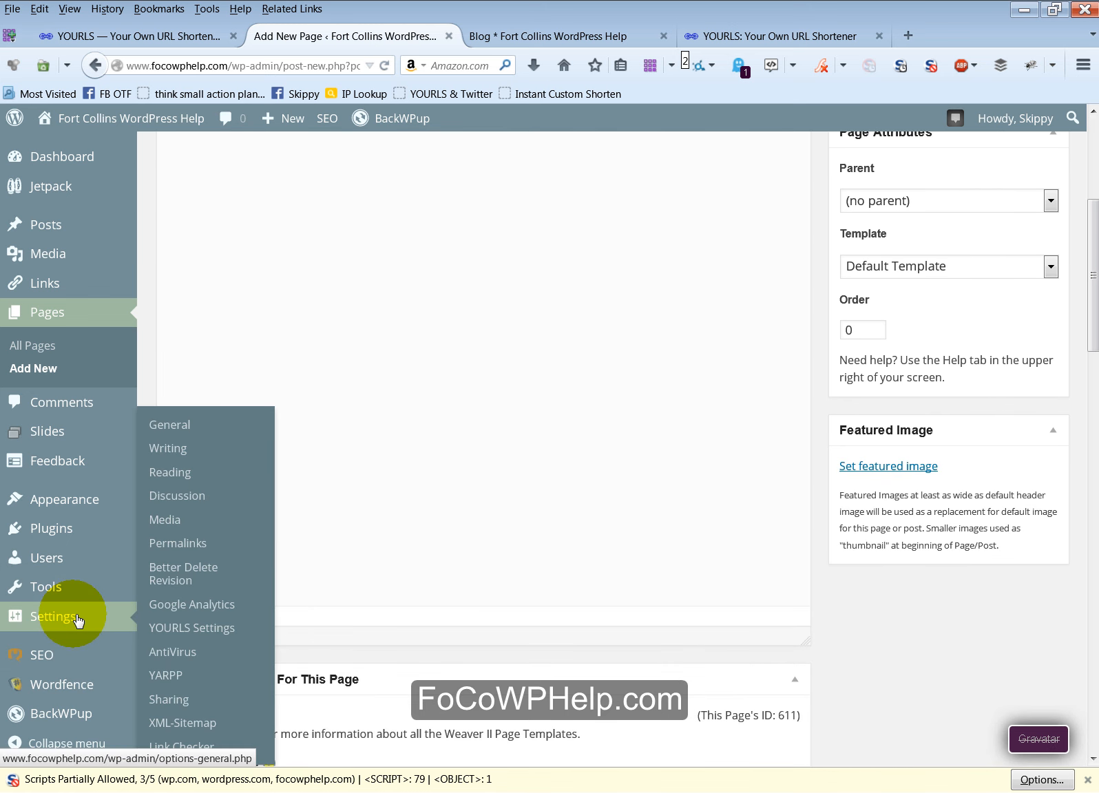
scroll(148, 620, "down", 7)
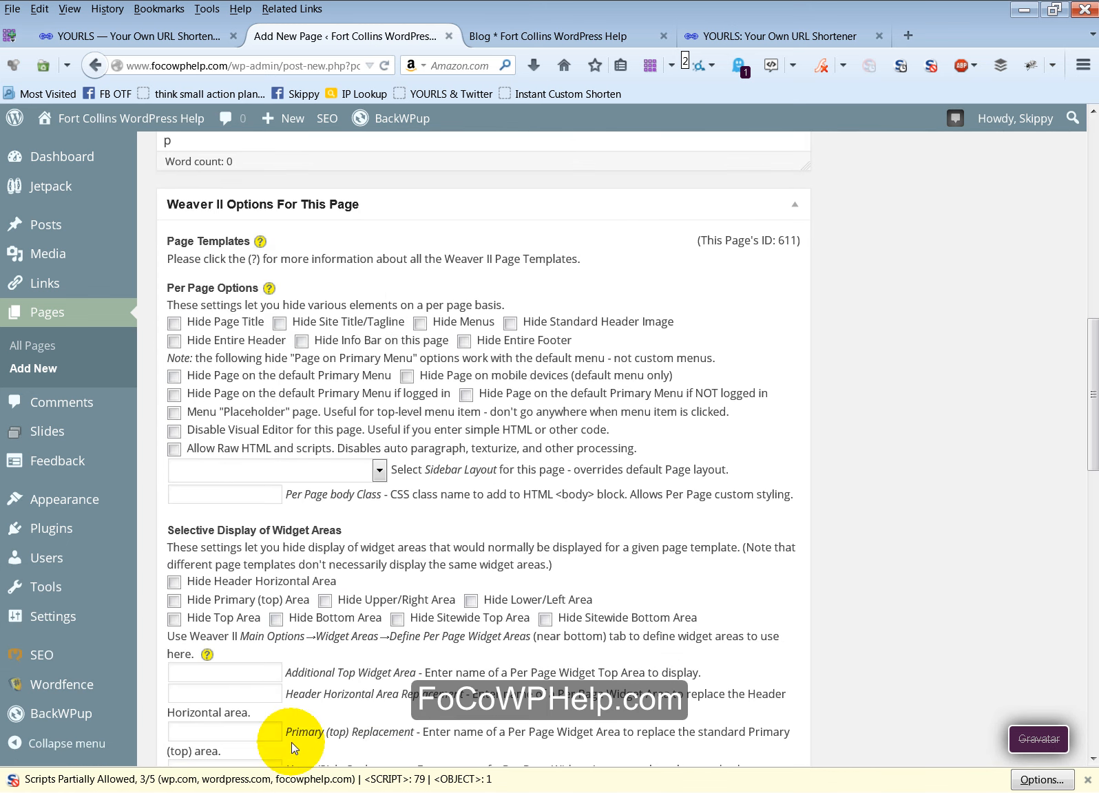
scroll(904, 479, "down", 5)
scroll(904, 479, "down", 12)
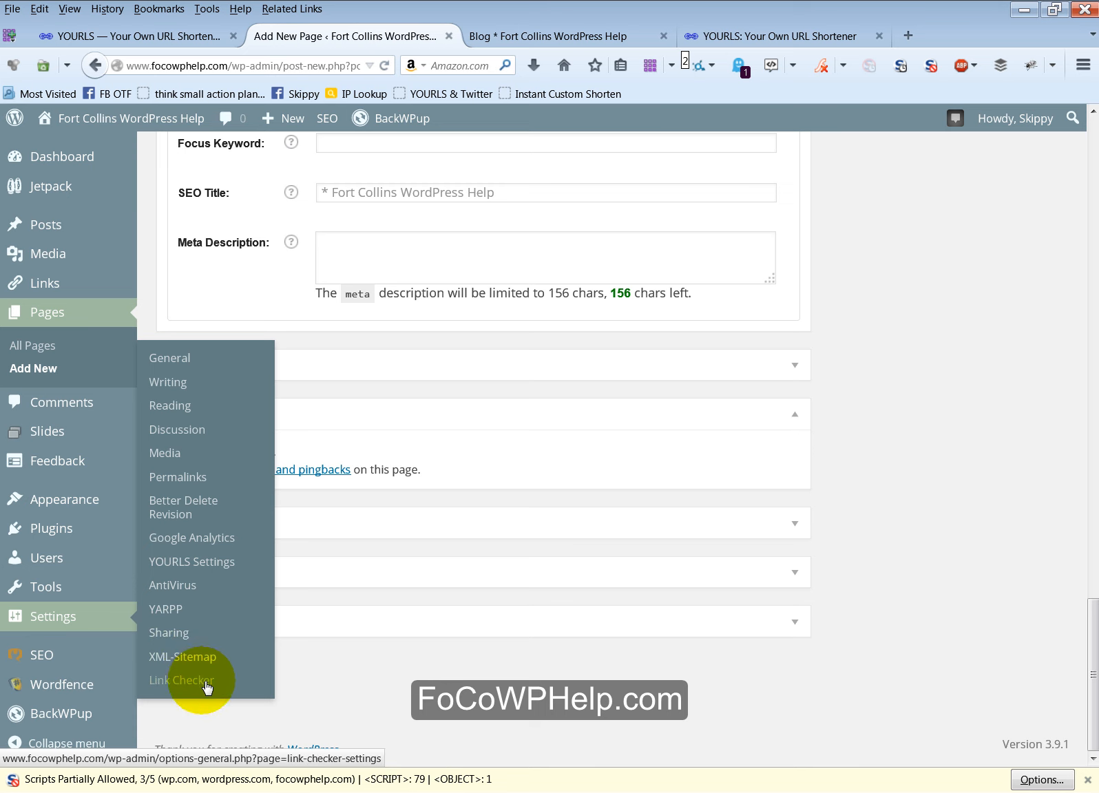
- Open the YOURLS settings and review the option that auto-generates links when a post is saved
left_click(215, 561)
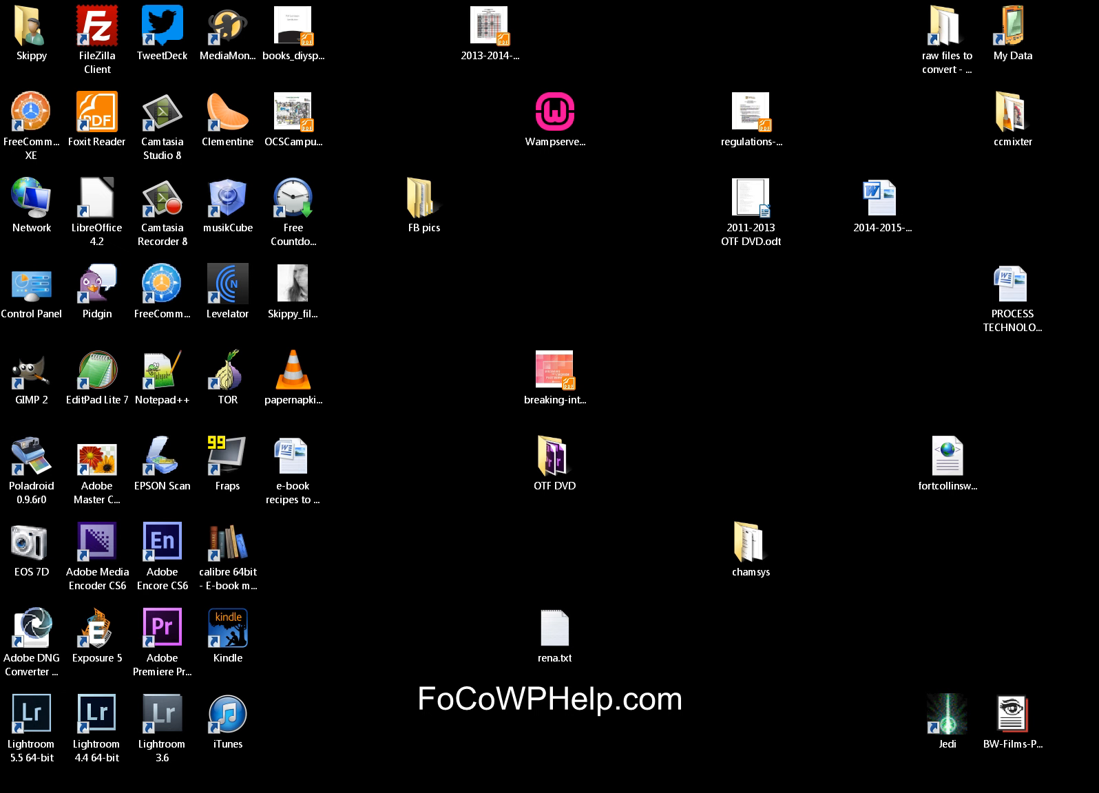
left_click_drag(0, 49, 459, 53)
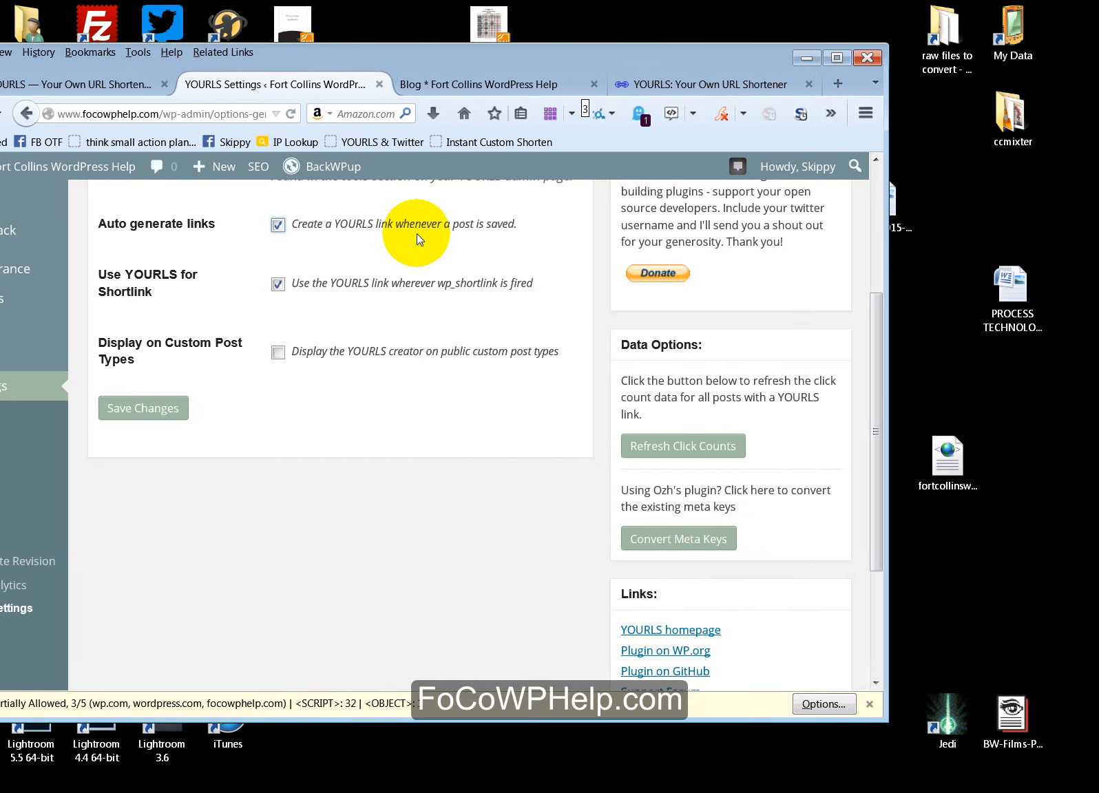
left_click_drag(571, 58, 0, 73)
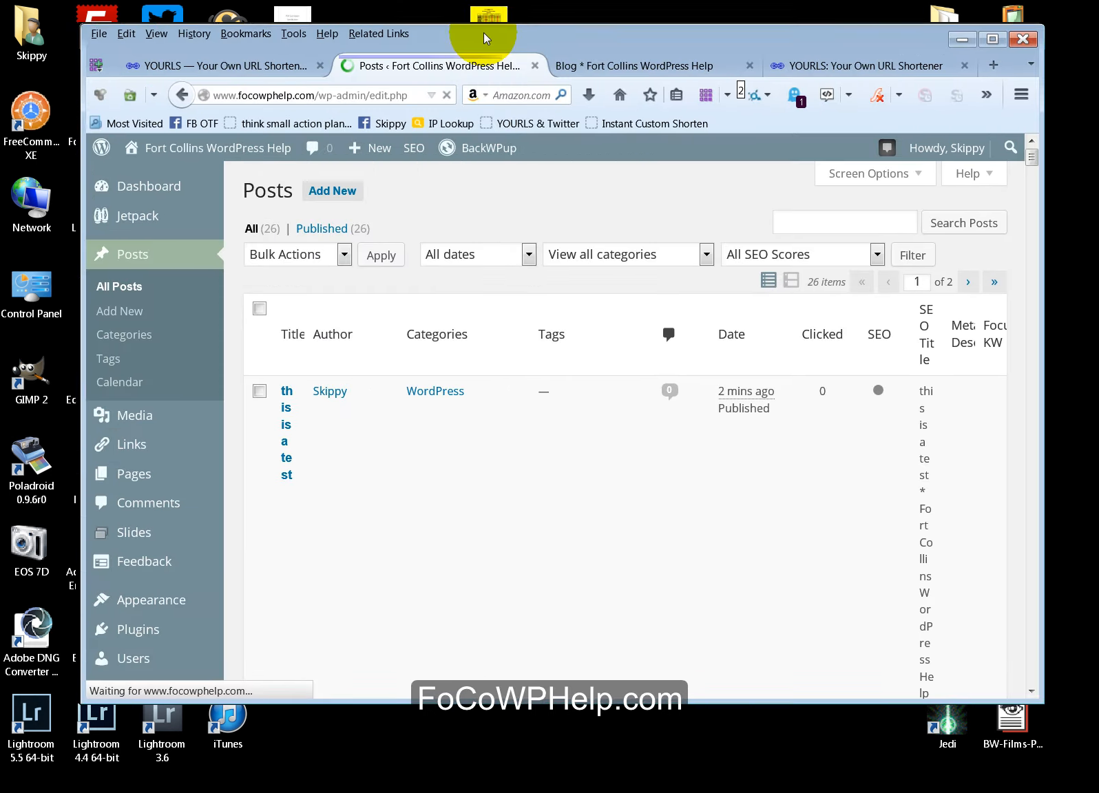
- Create a new post titled "test 2" with "second test" as its content
left_click_drag(485, 35, 437, 39)
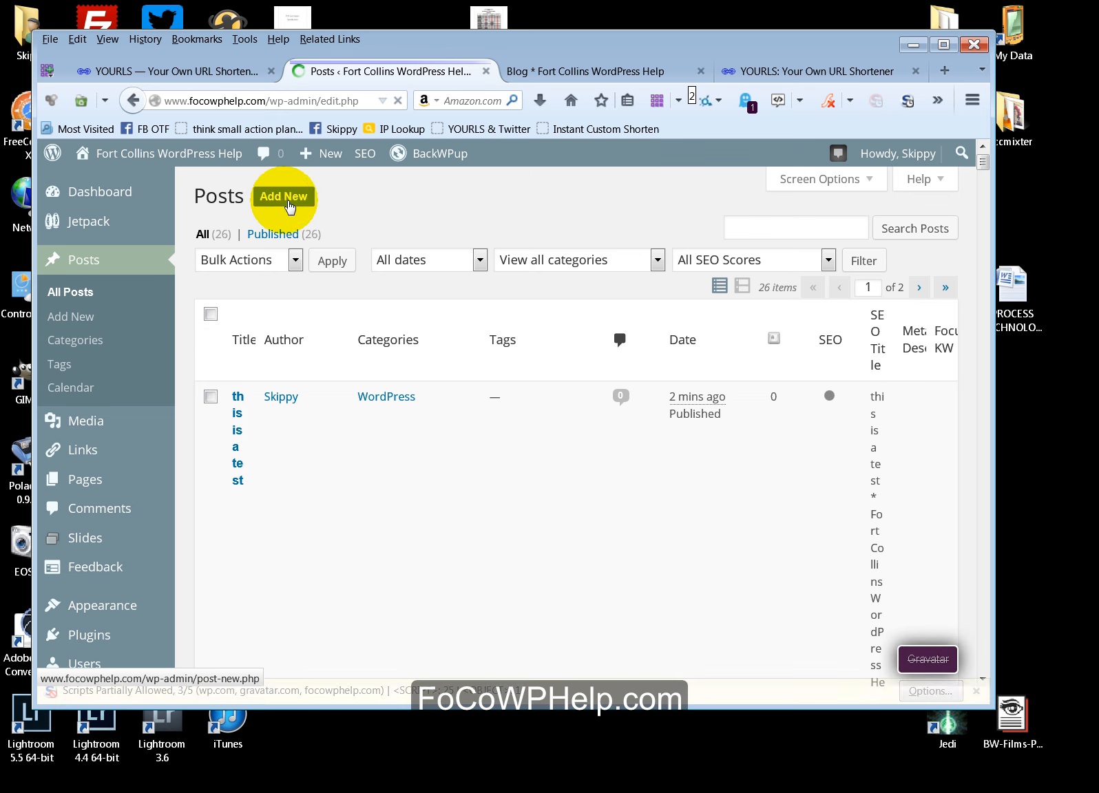
left_click(288, 202)
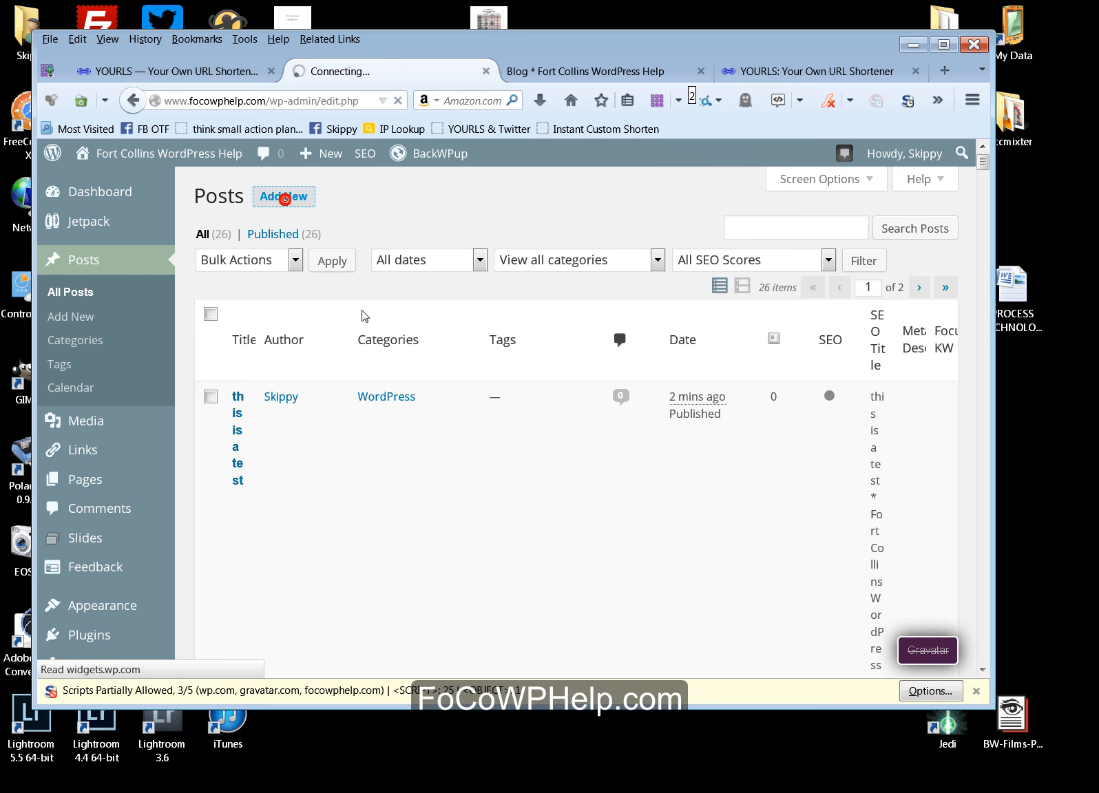
left_click(943, 45)
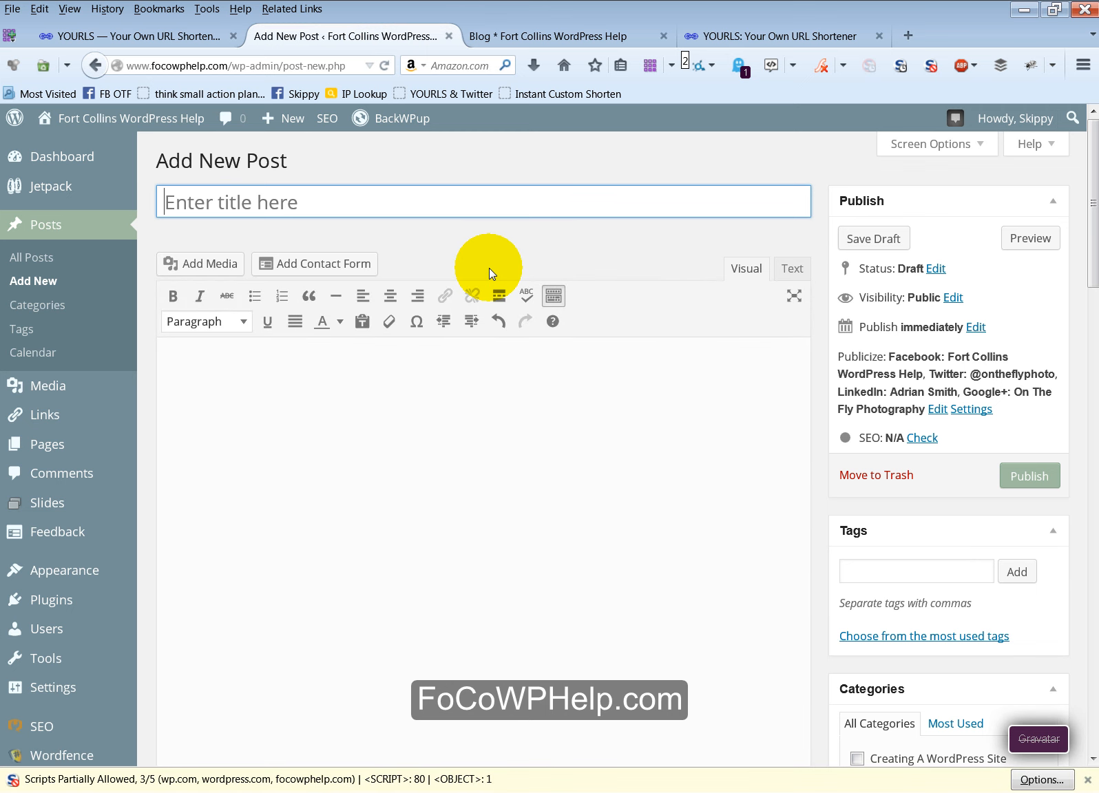
type("test 2")
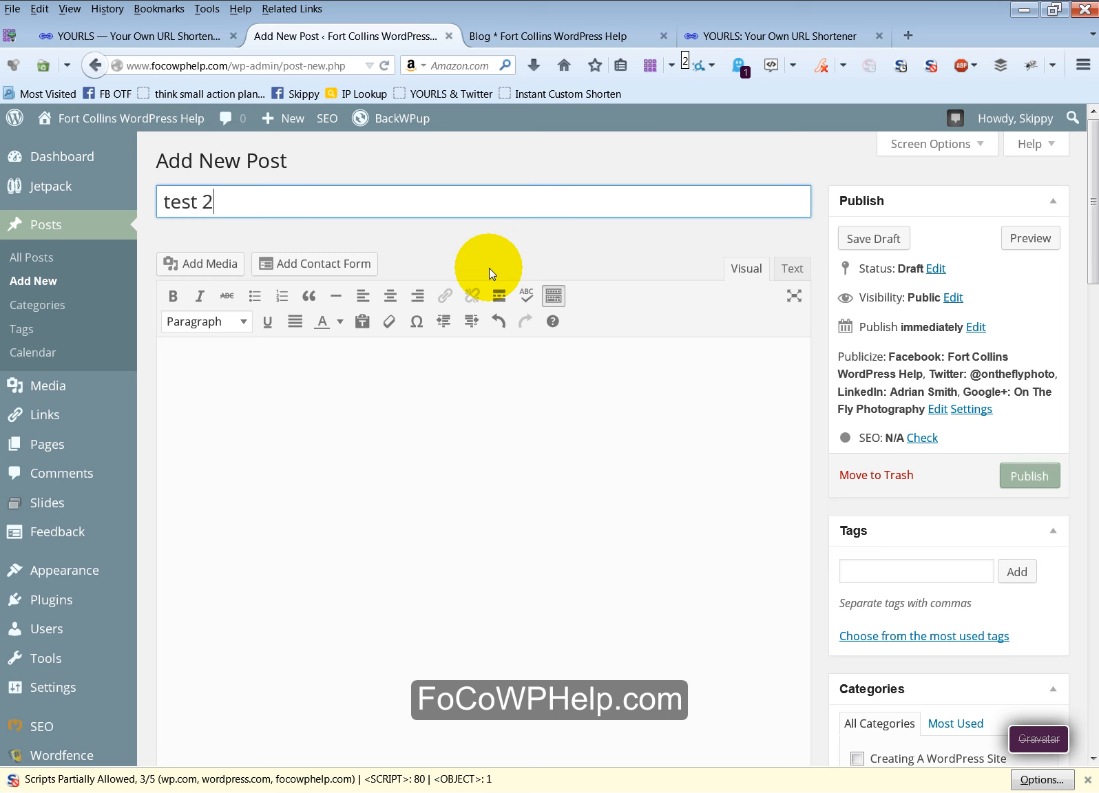
key("Tab")
type("second st")
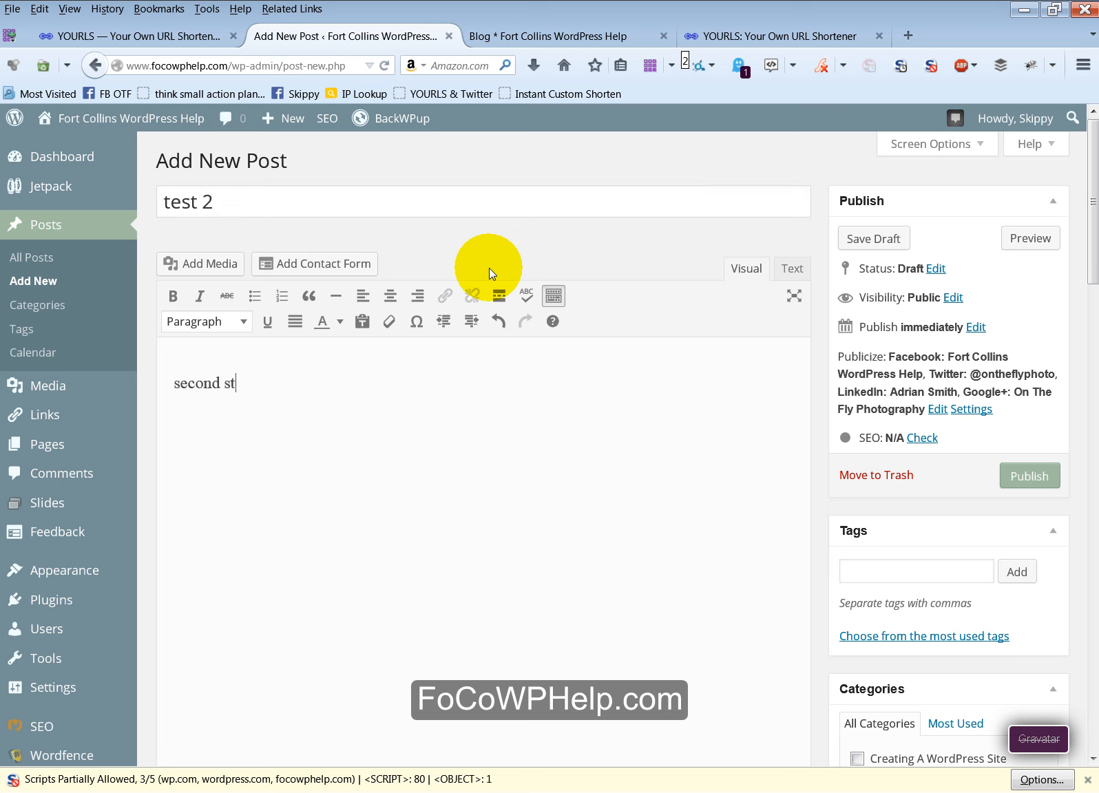
key("BackSpace")
key("BackSpace")
type("test")
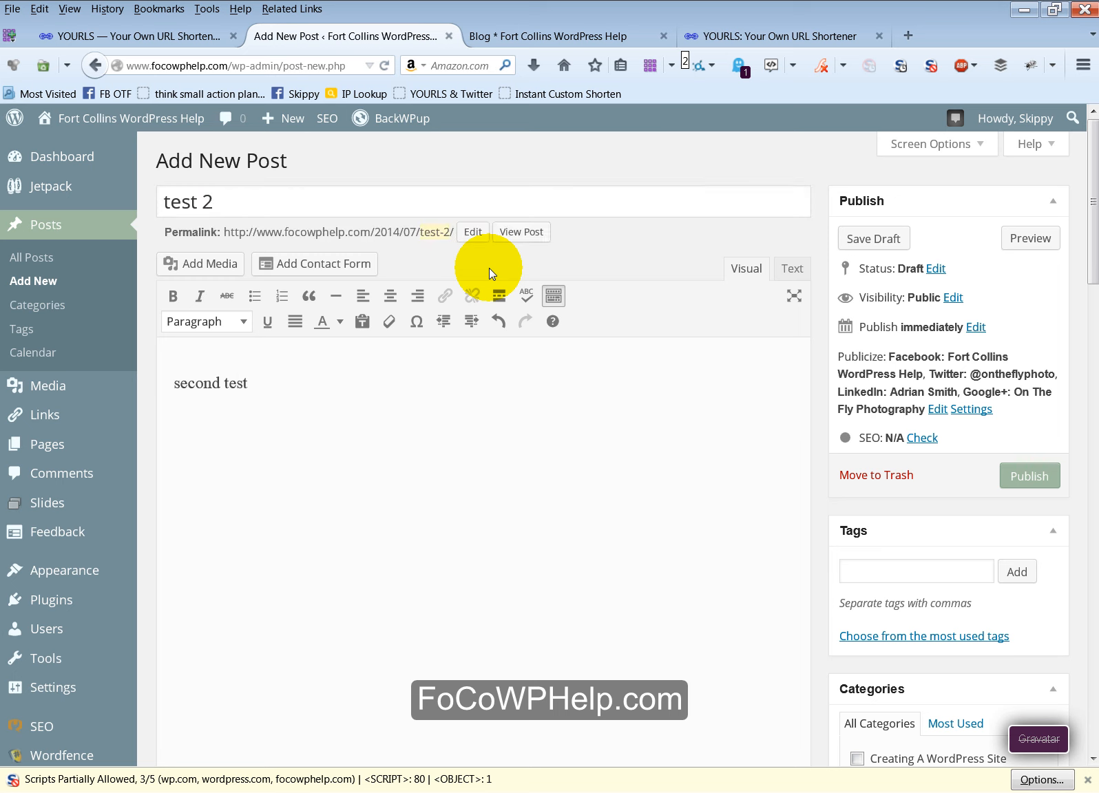
- Save the "test 2" post as a draft and check its edit screen for the YOURLS Shortlink box
left_click(875, 238)
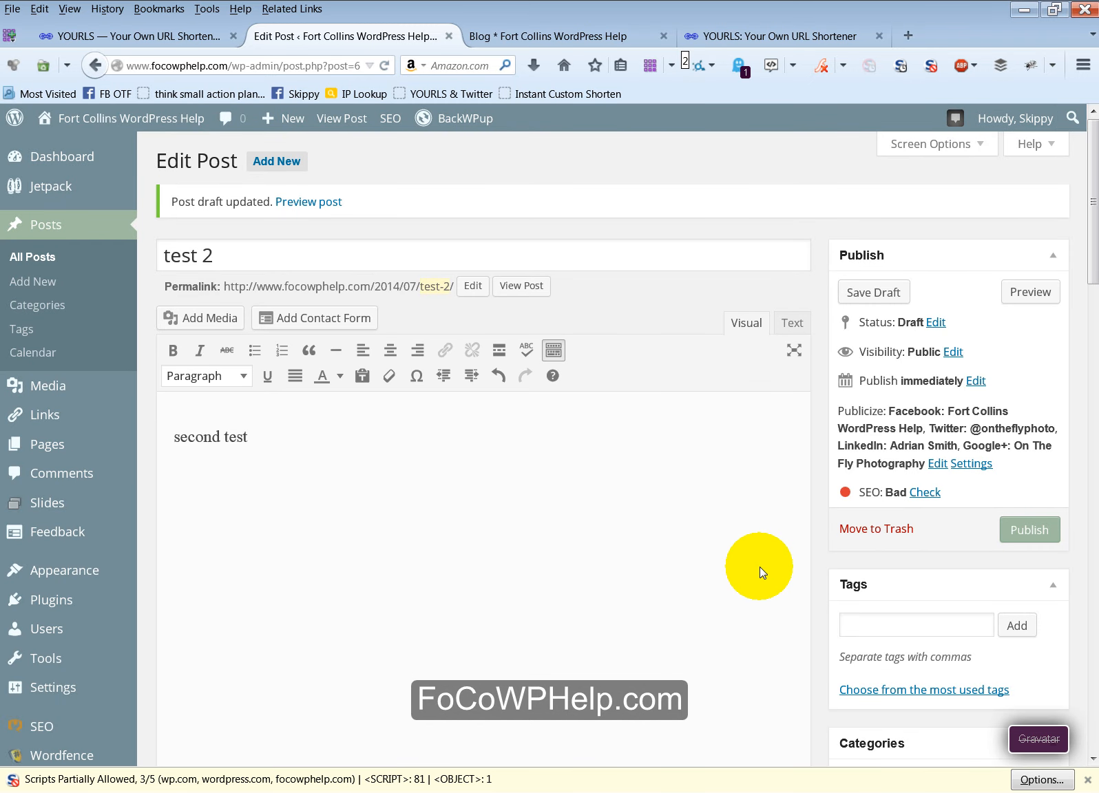
scroll(760, 567, "down", 7)
scroll(767, 574, "up", 7)
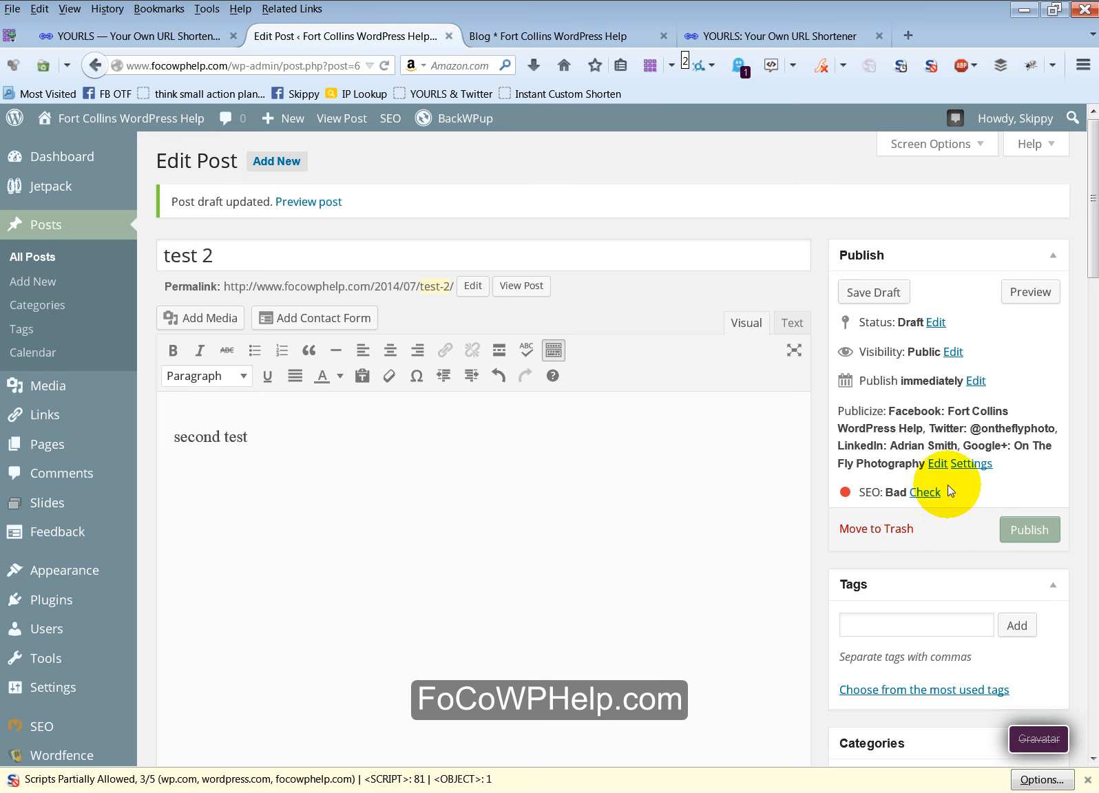
- Set the post's publish day to 12 for Jul 12, 2014 @ 17:29 and schedule it
left_click(976, 381)
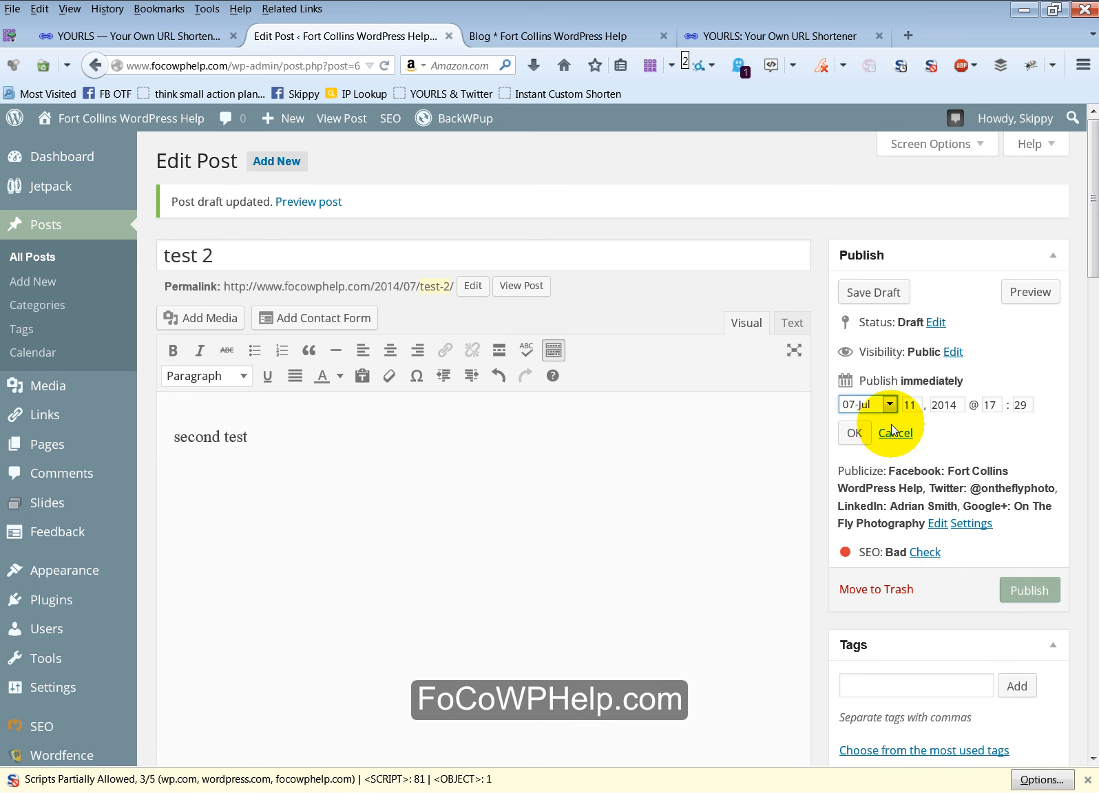
left_click(910, 406)
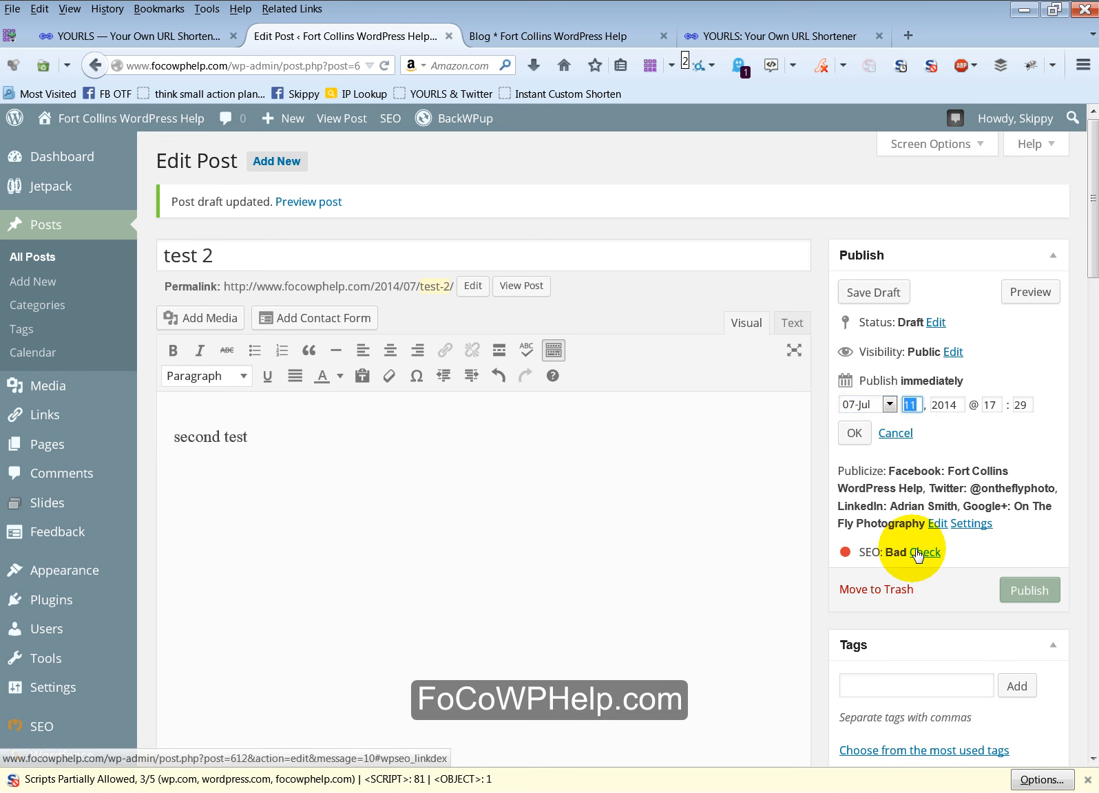
type("12")
left_click(852, 434)
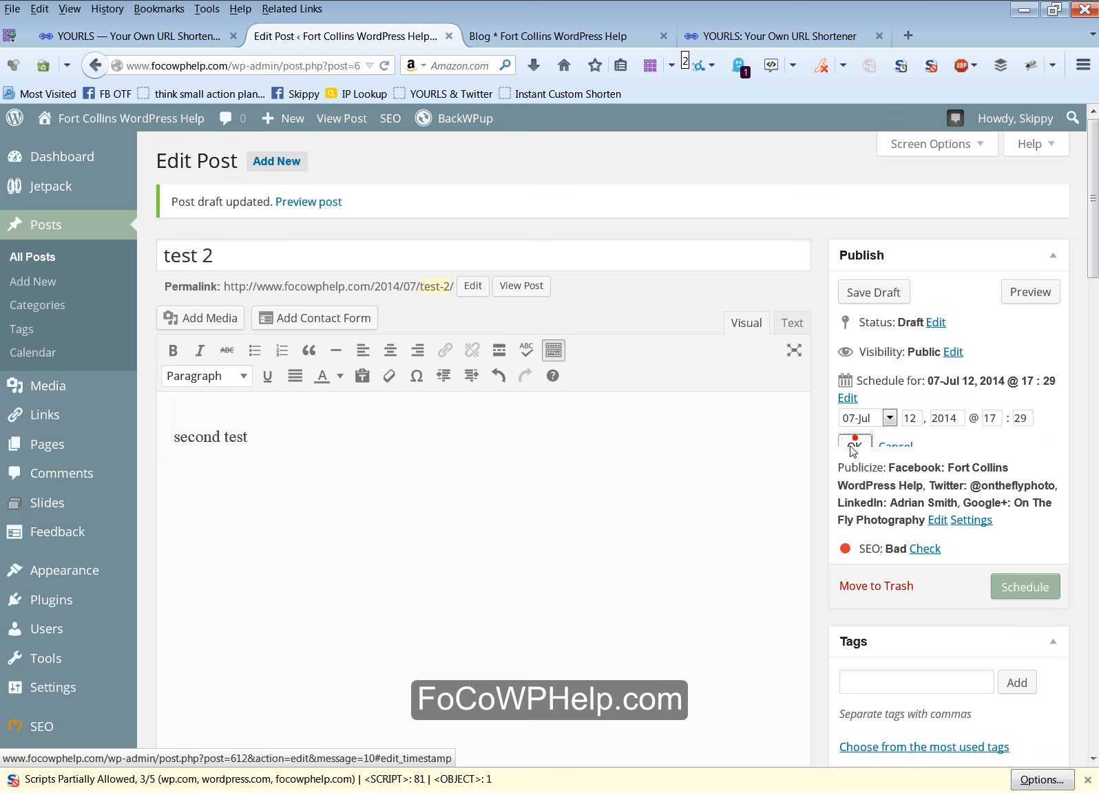
left_click(1005, 555)
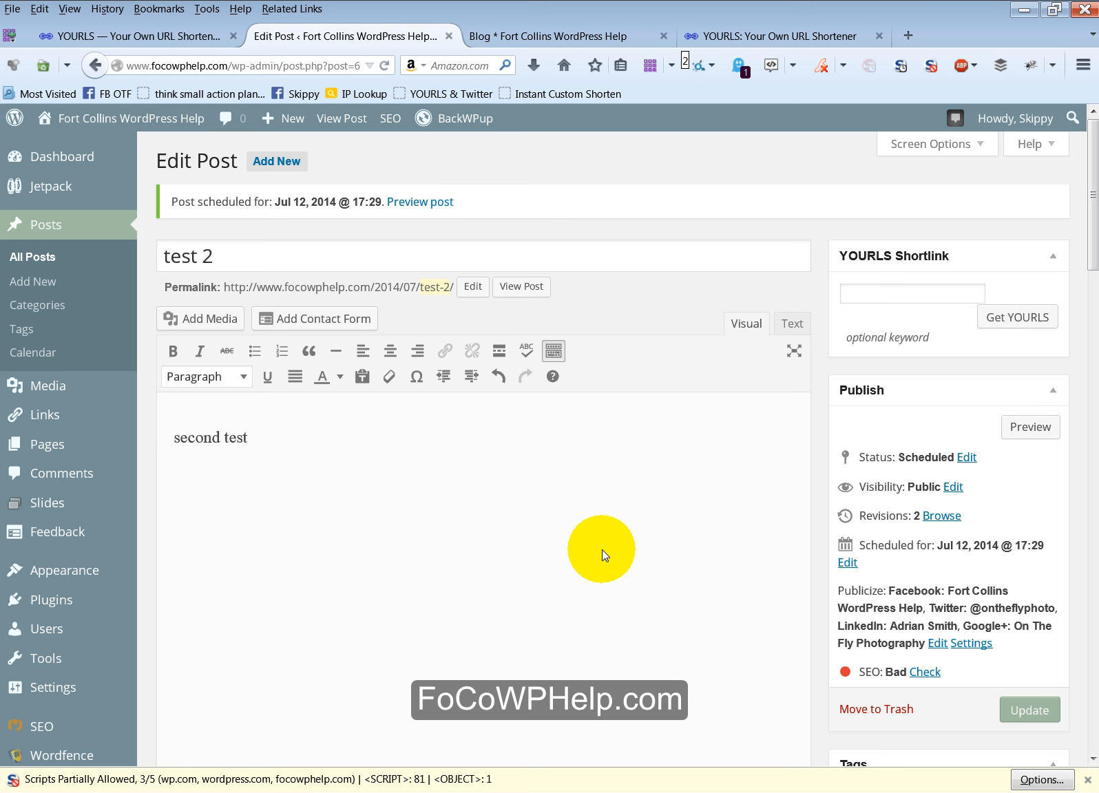
- Switch to the YOURLS admin page and reload its list of short URLs to check for new post links
left_click(199, 34)
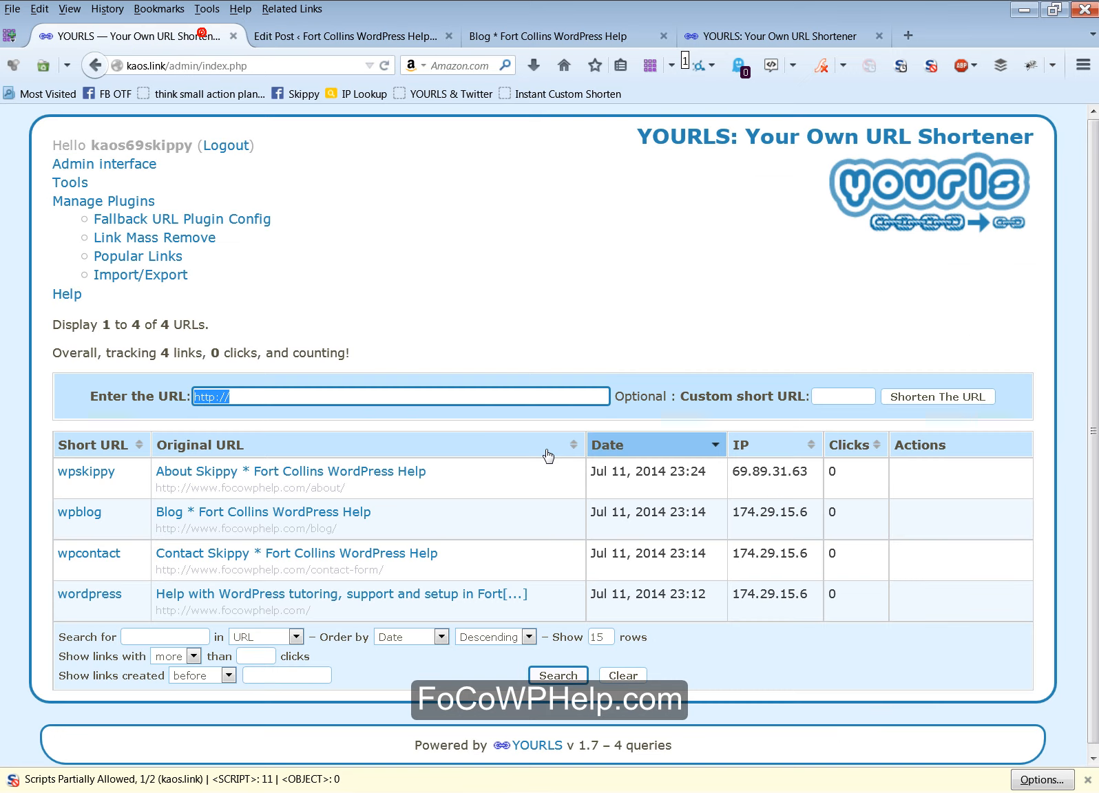
left_click(548, 447)
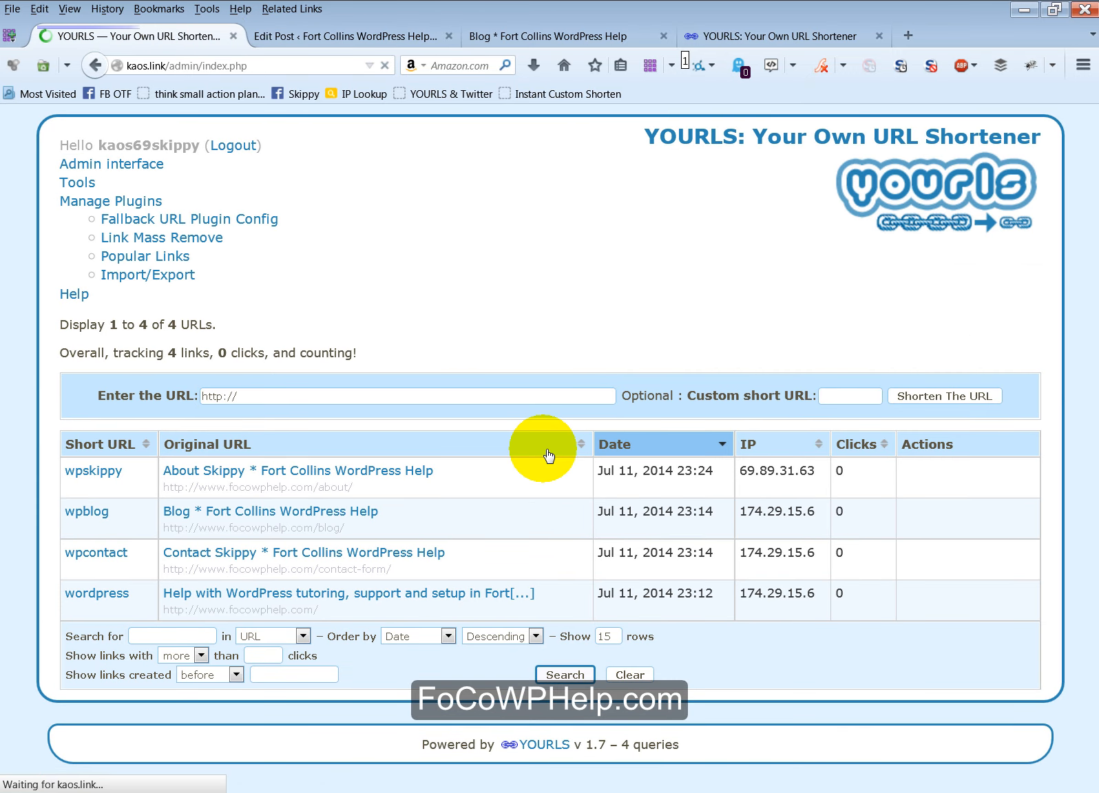